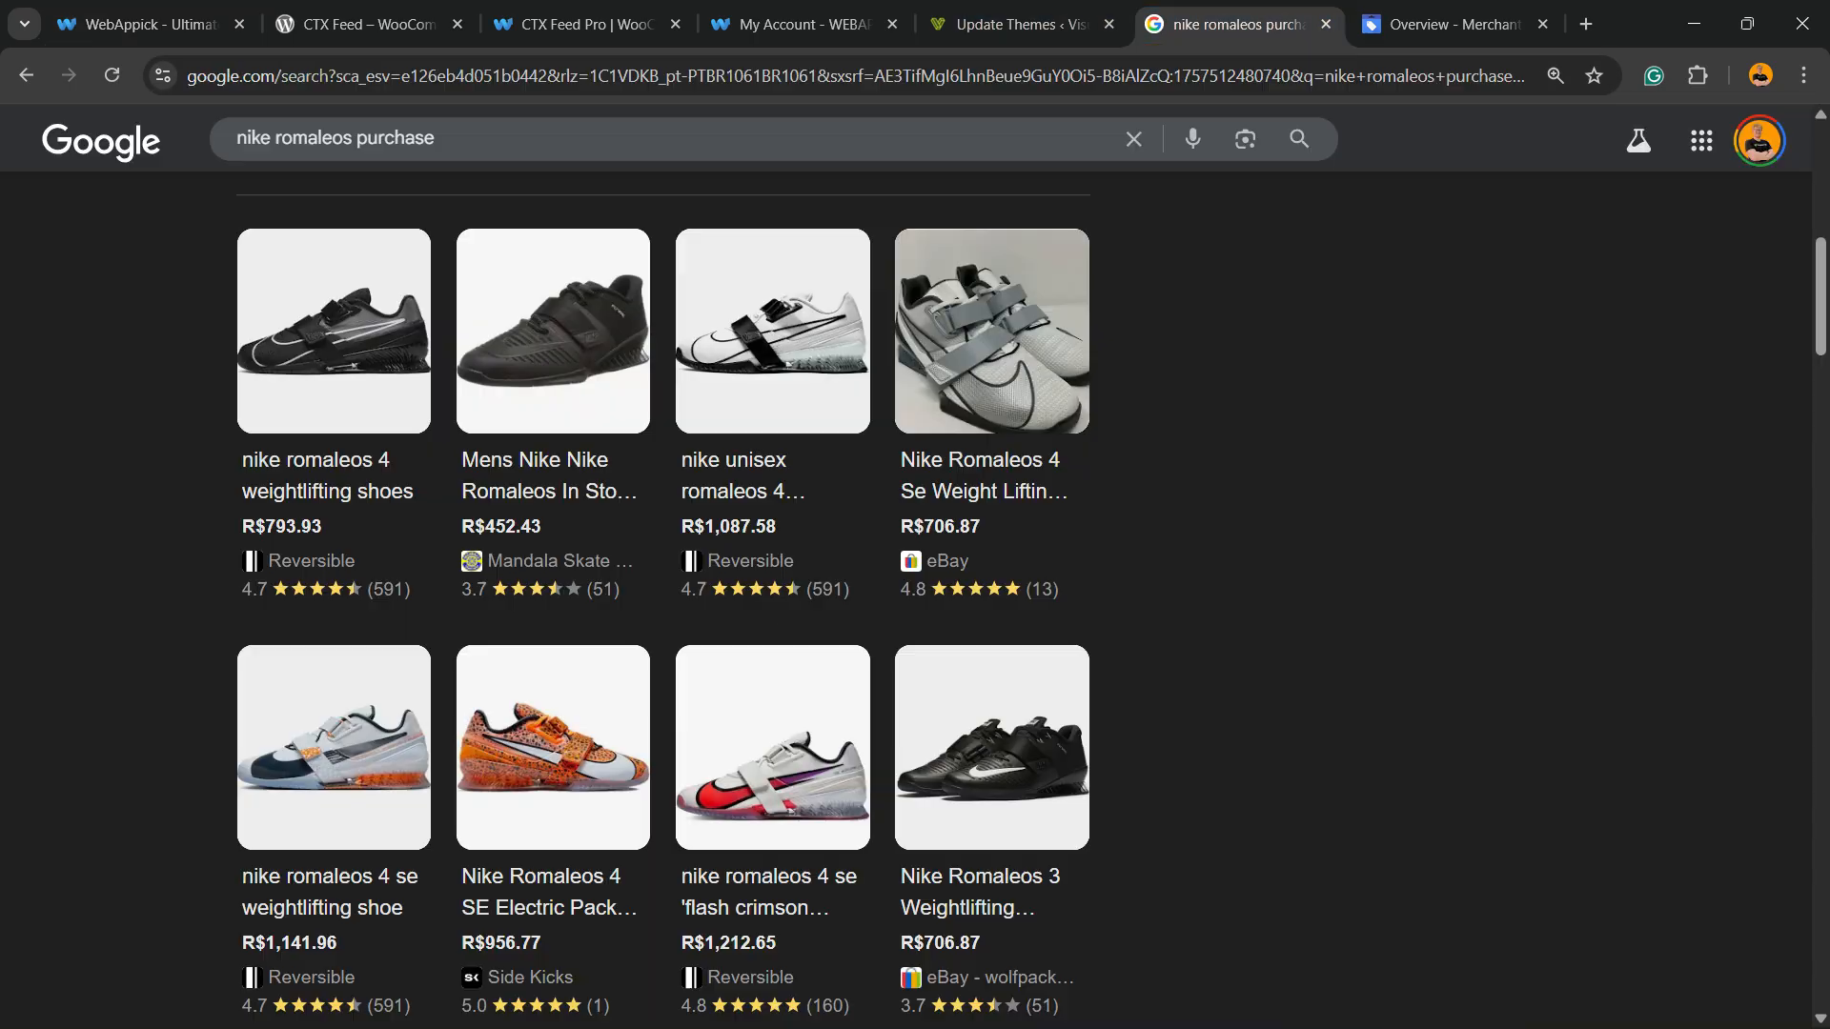
- Examine the Google product listings for the "nike romaleos purchase" search
click(1234, 24)
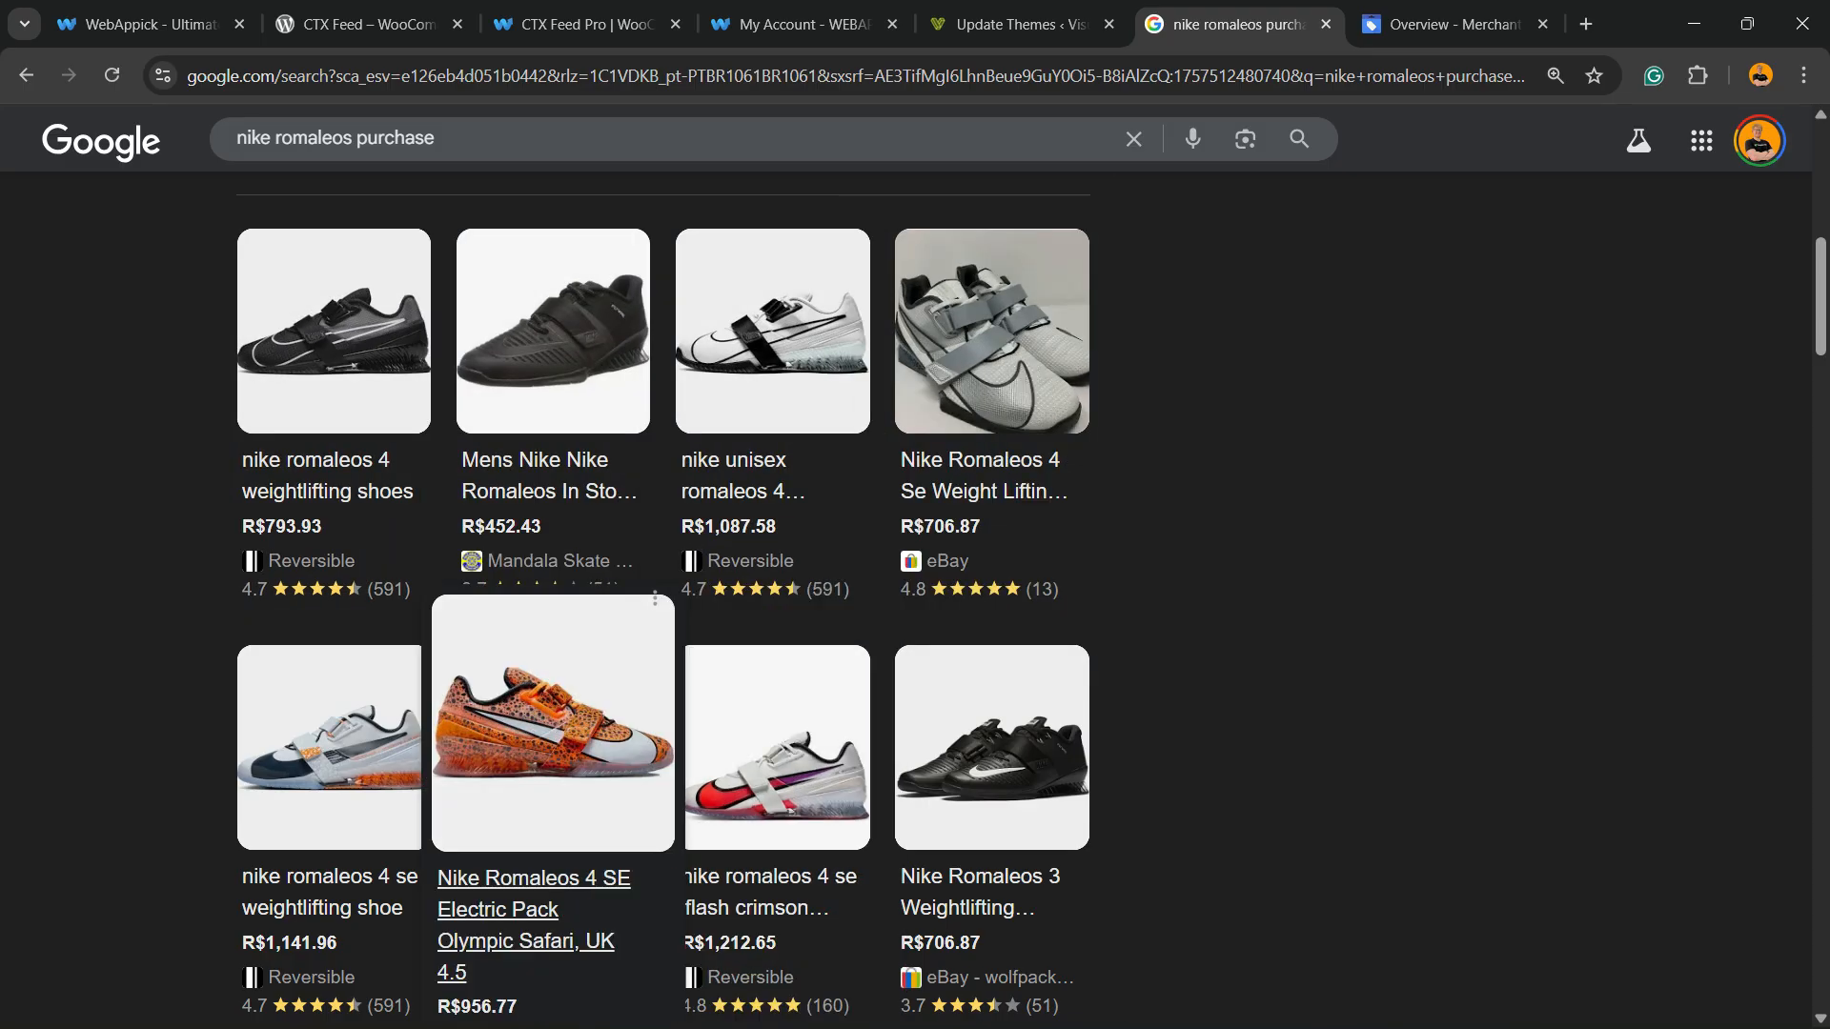
scroll(334, 725, down, 2)
scroll(334, 506, up, 2)
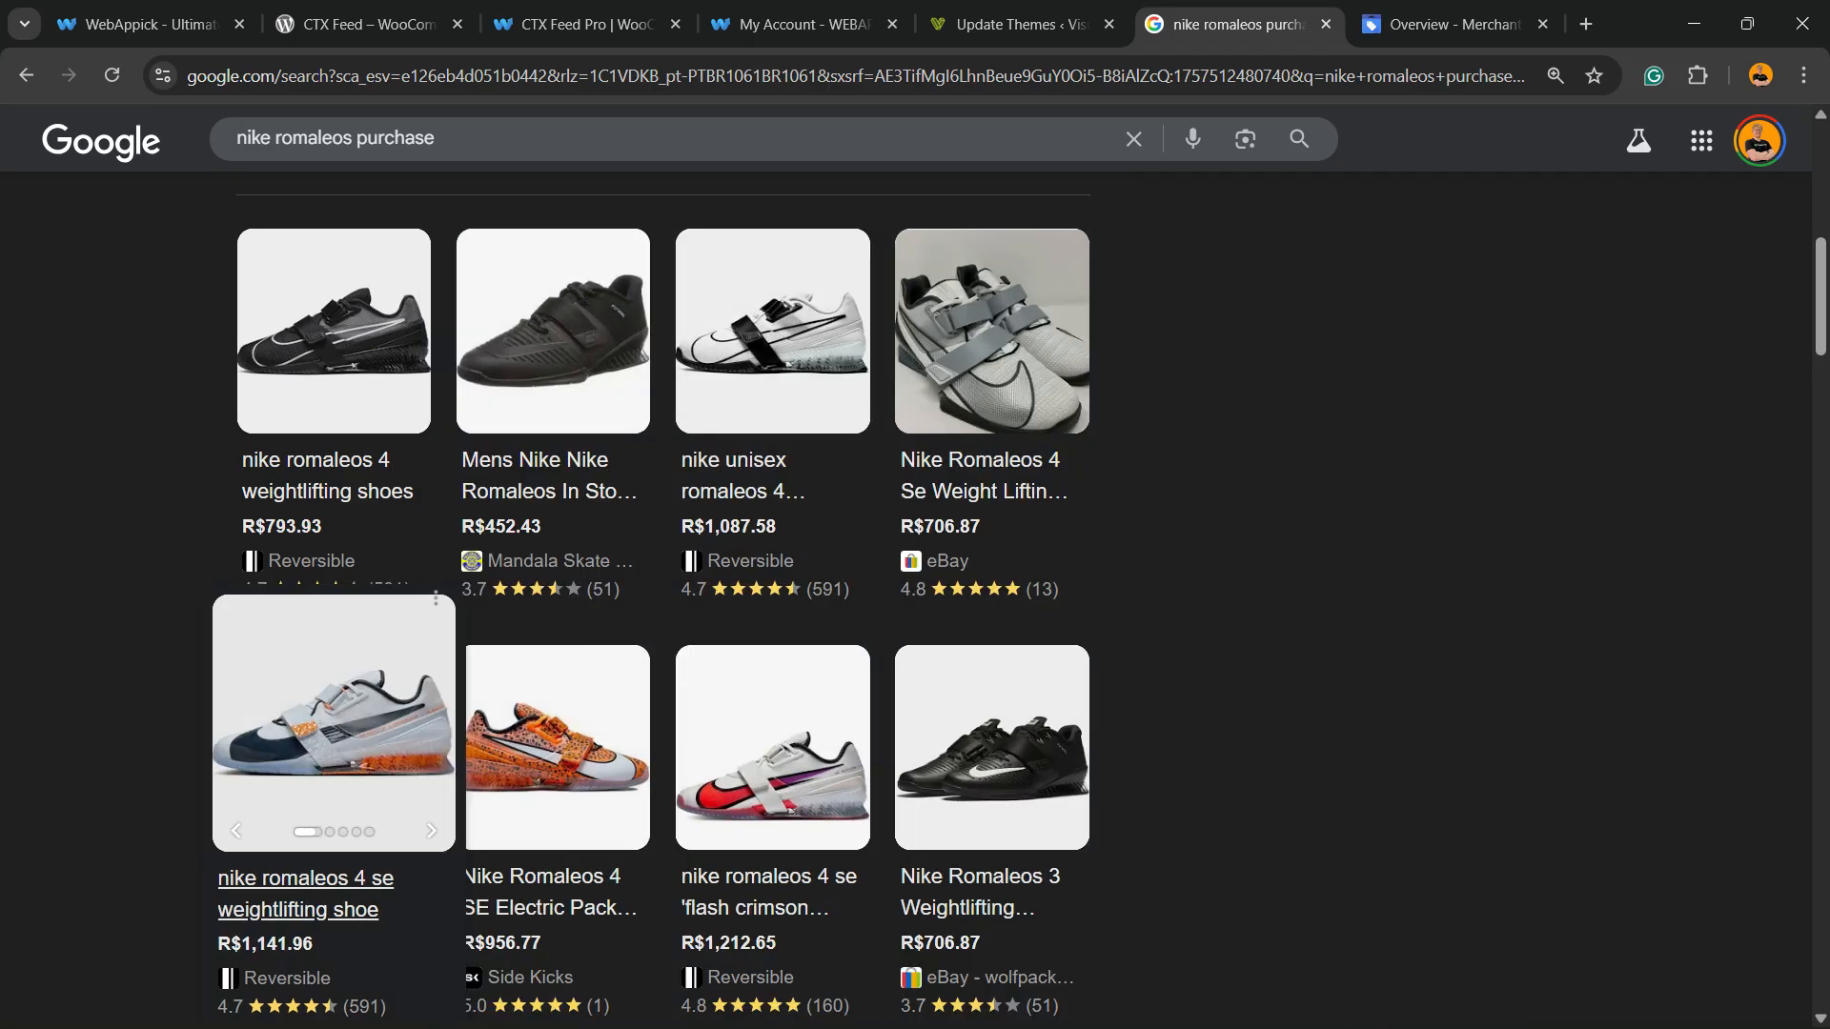
- Look over the WebAppick homepage and the CTX Feed plugin page on wordpress.org
click(143, 24)
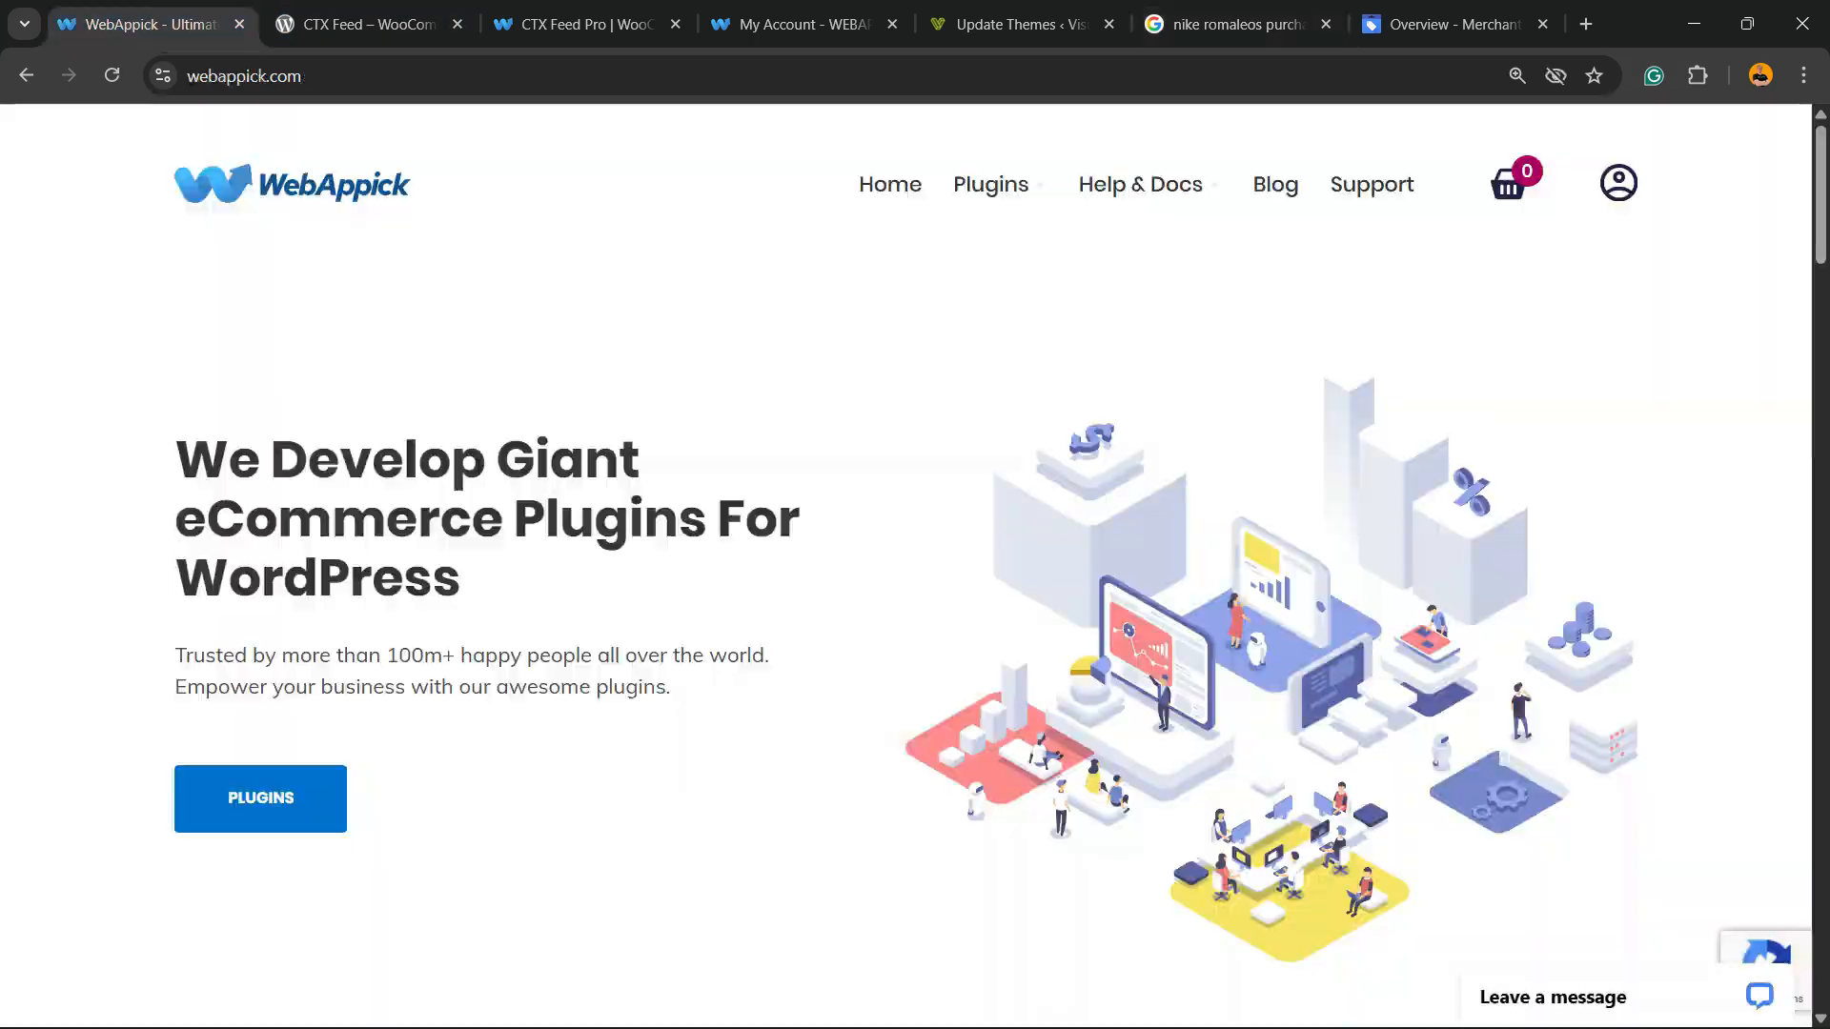
click(367, 24)
scroll(905, 566, down, 1)
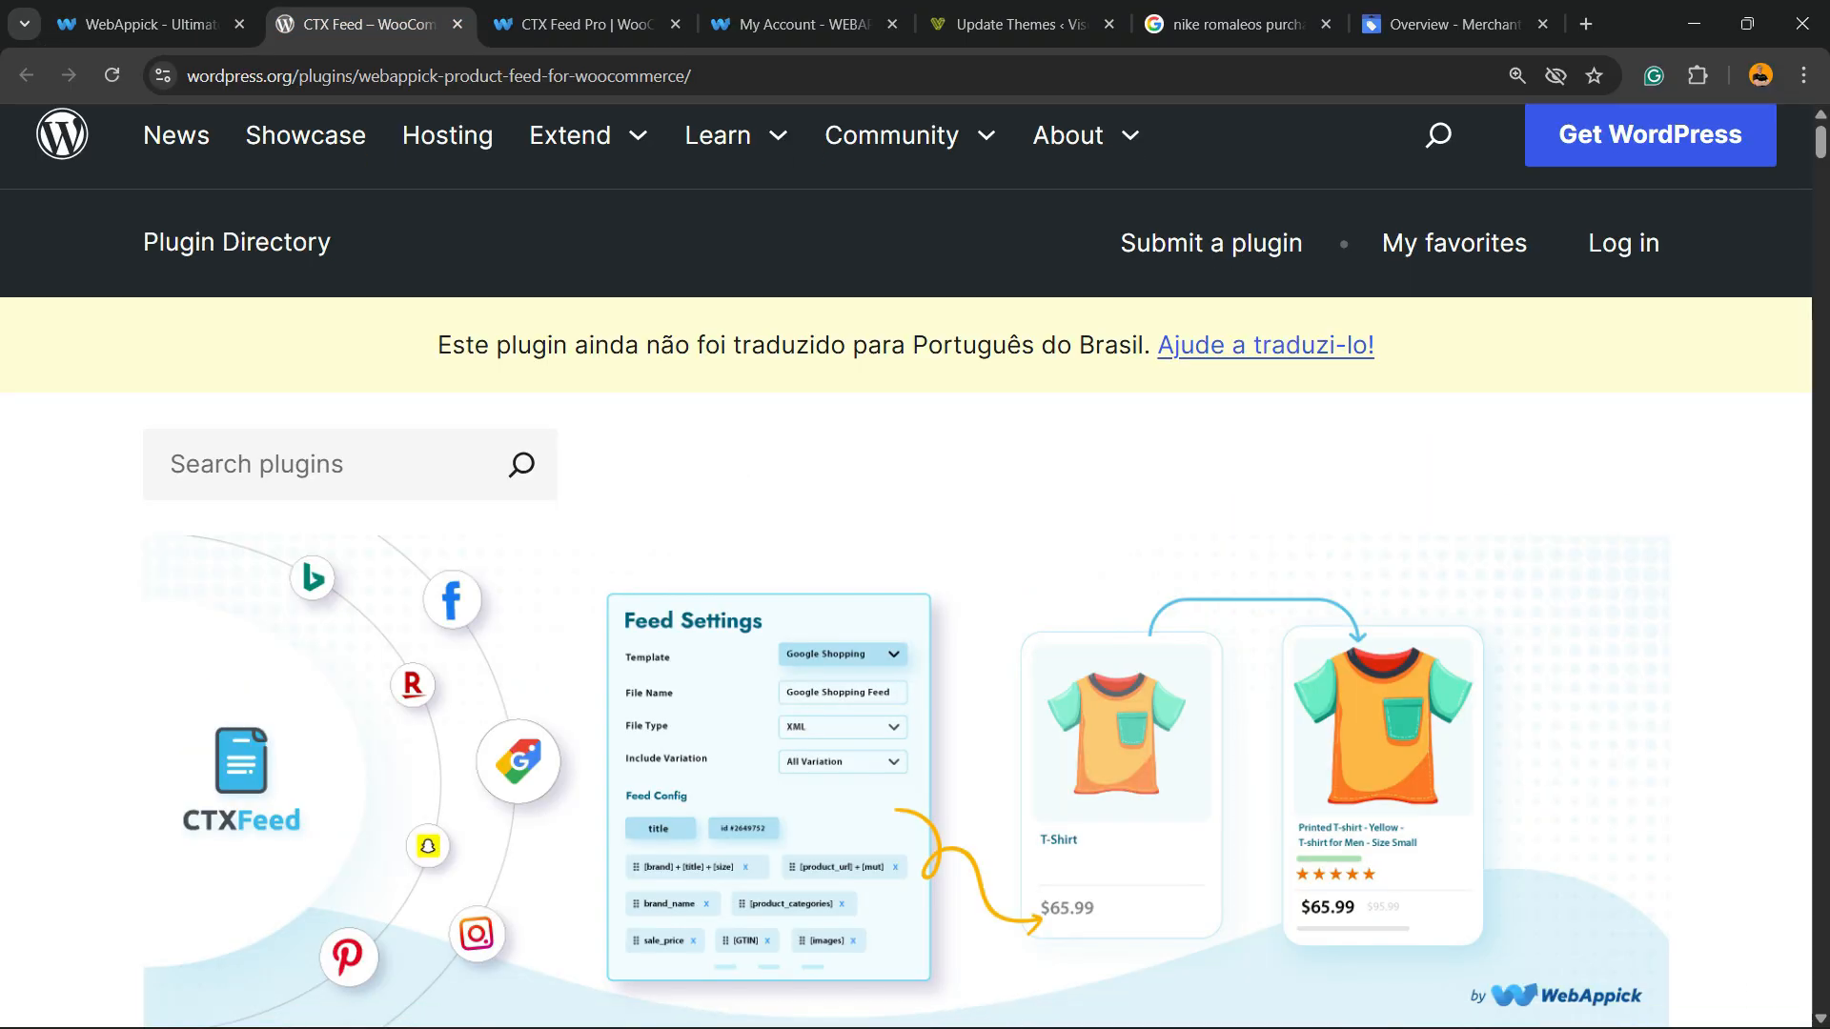
scroll(906, 567, down, 4)
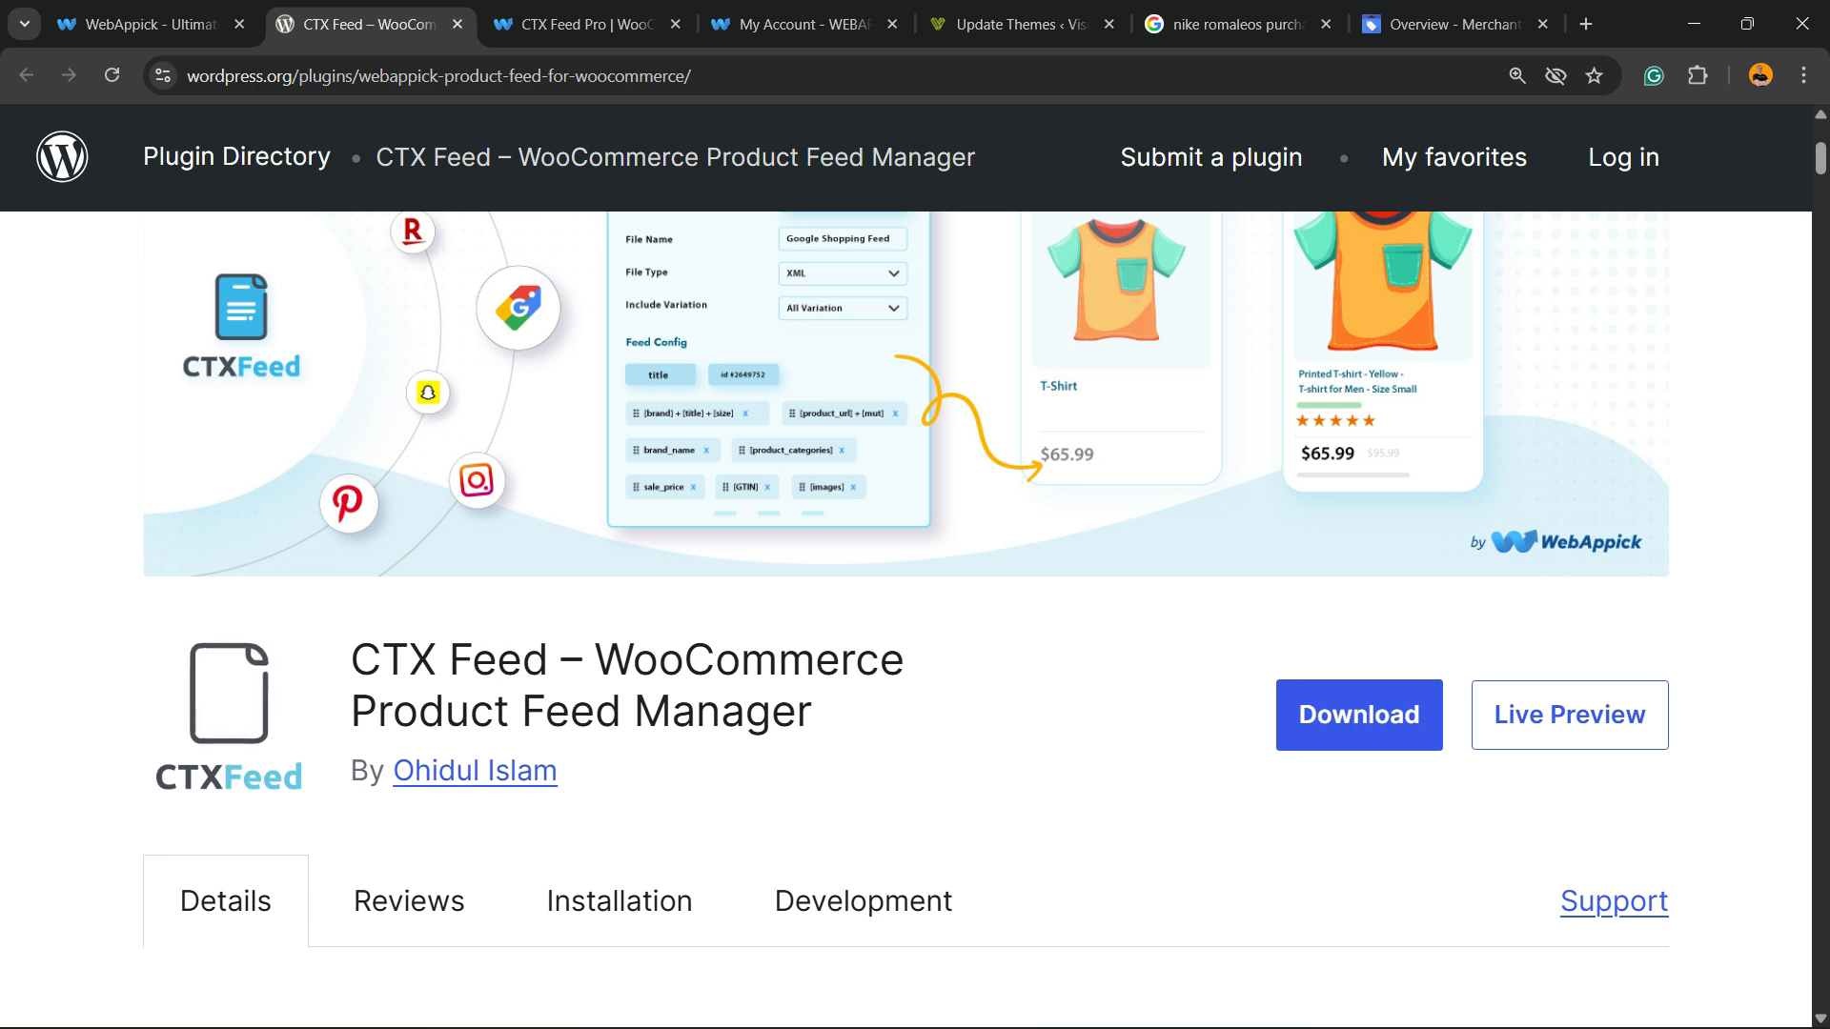
click(143, 24)
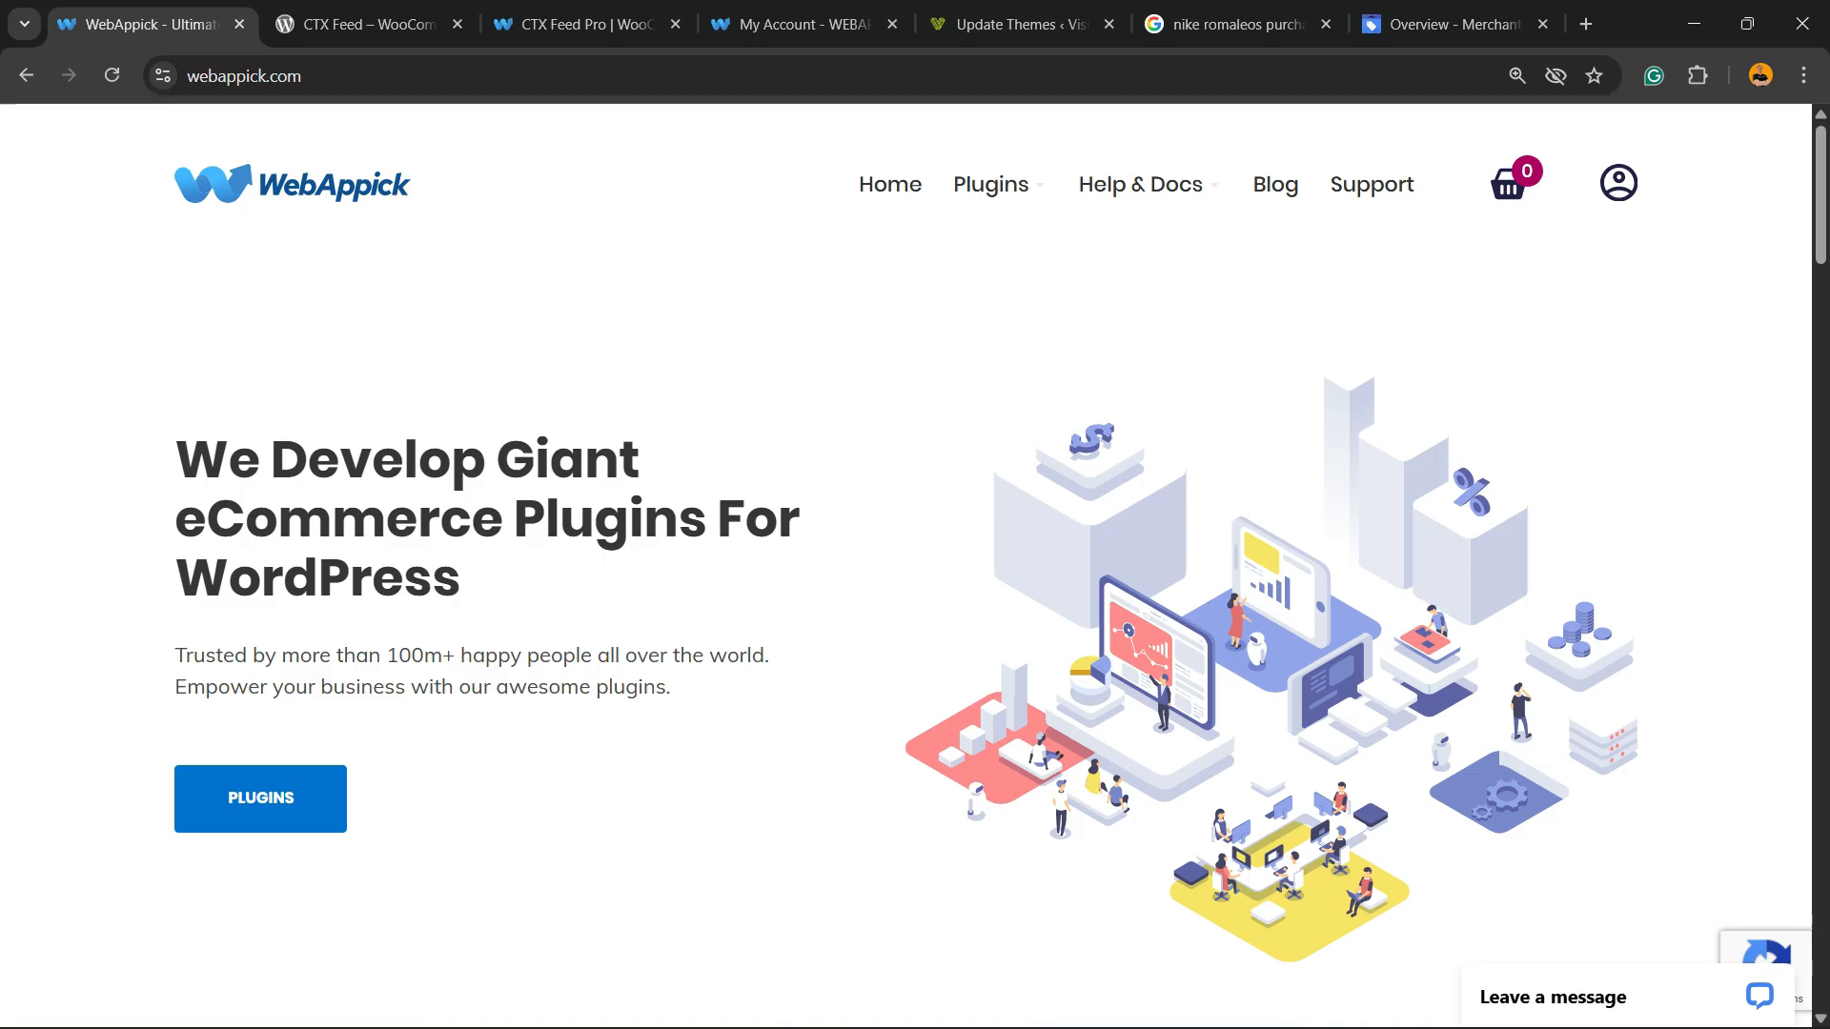
scroll(906, 565, down, 4)
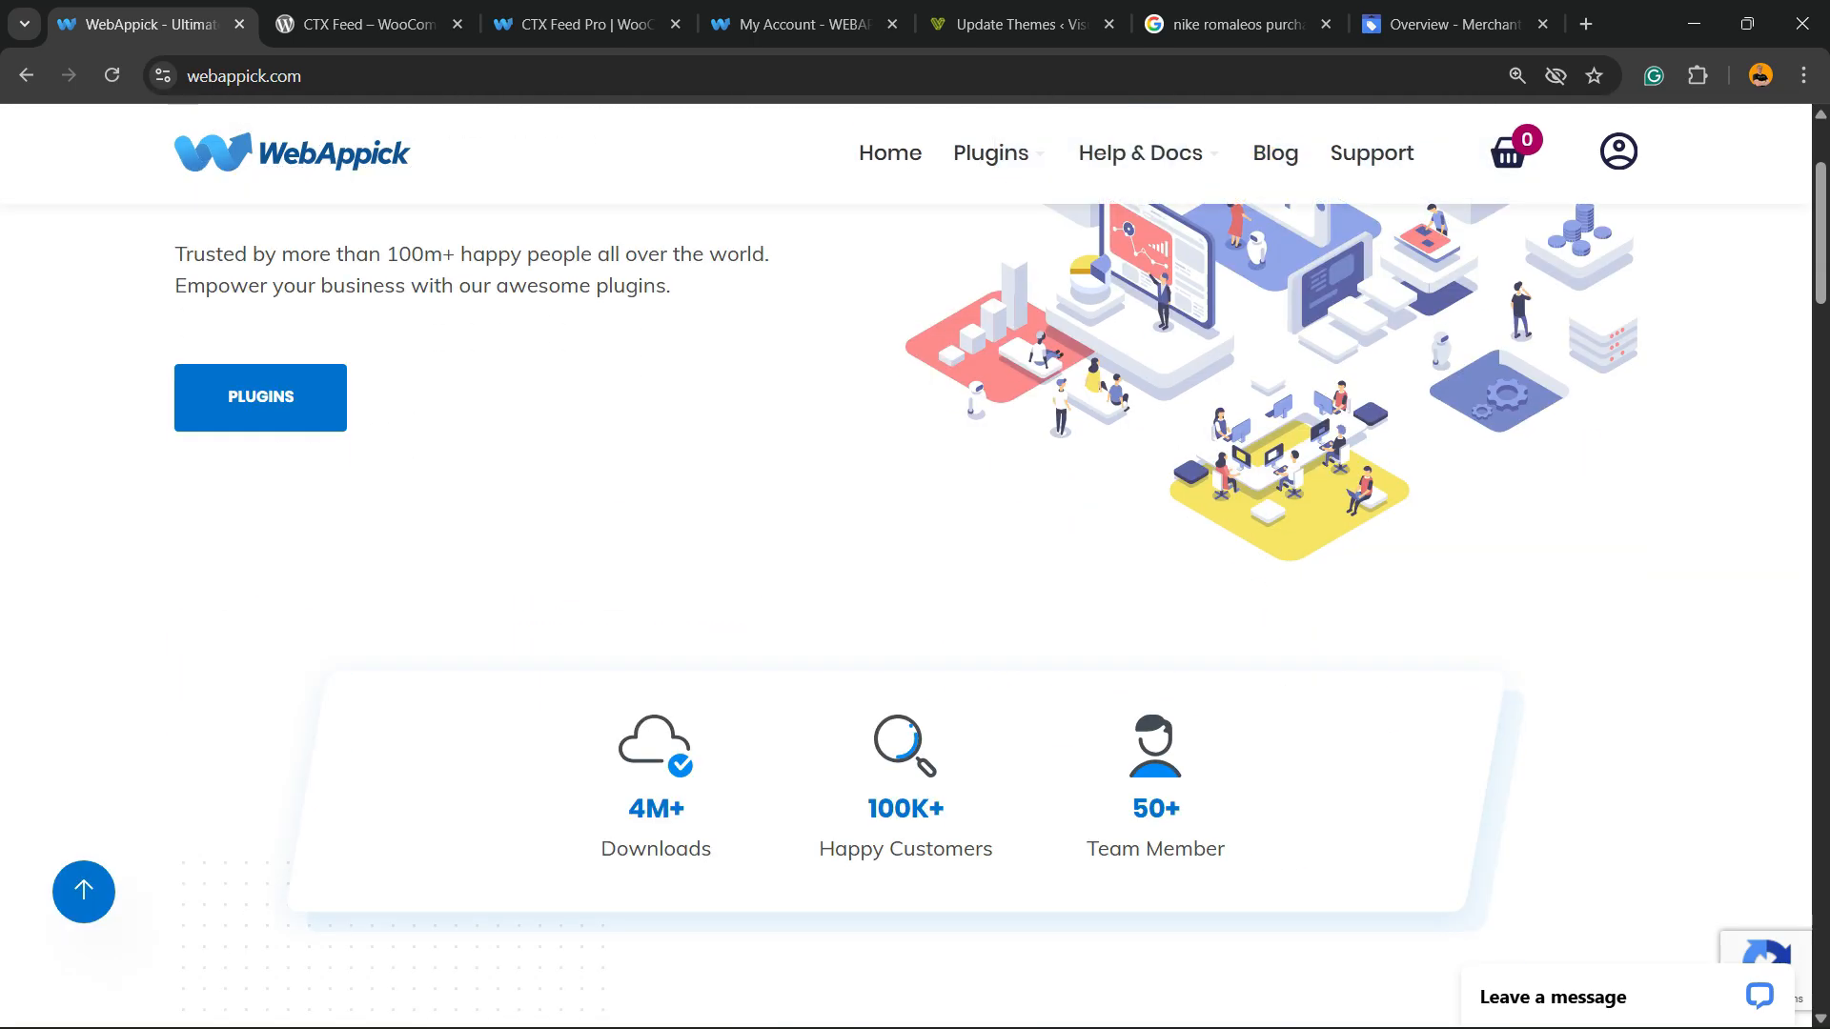
scroll(905, 565, up, 4)
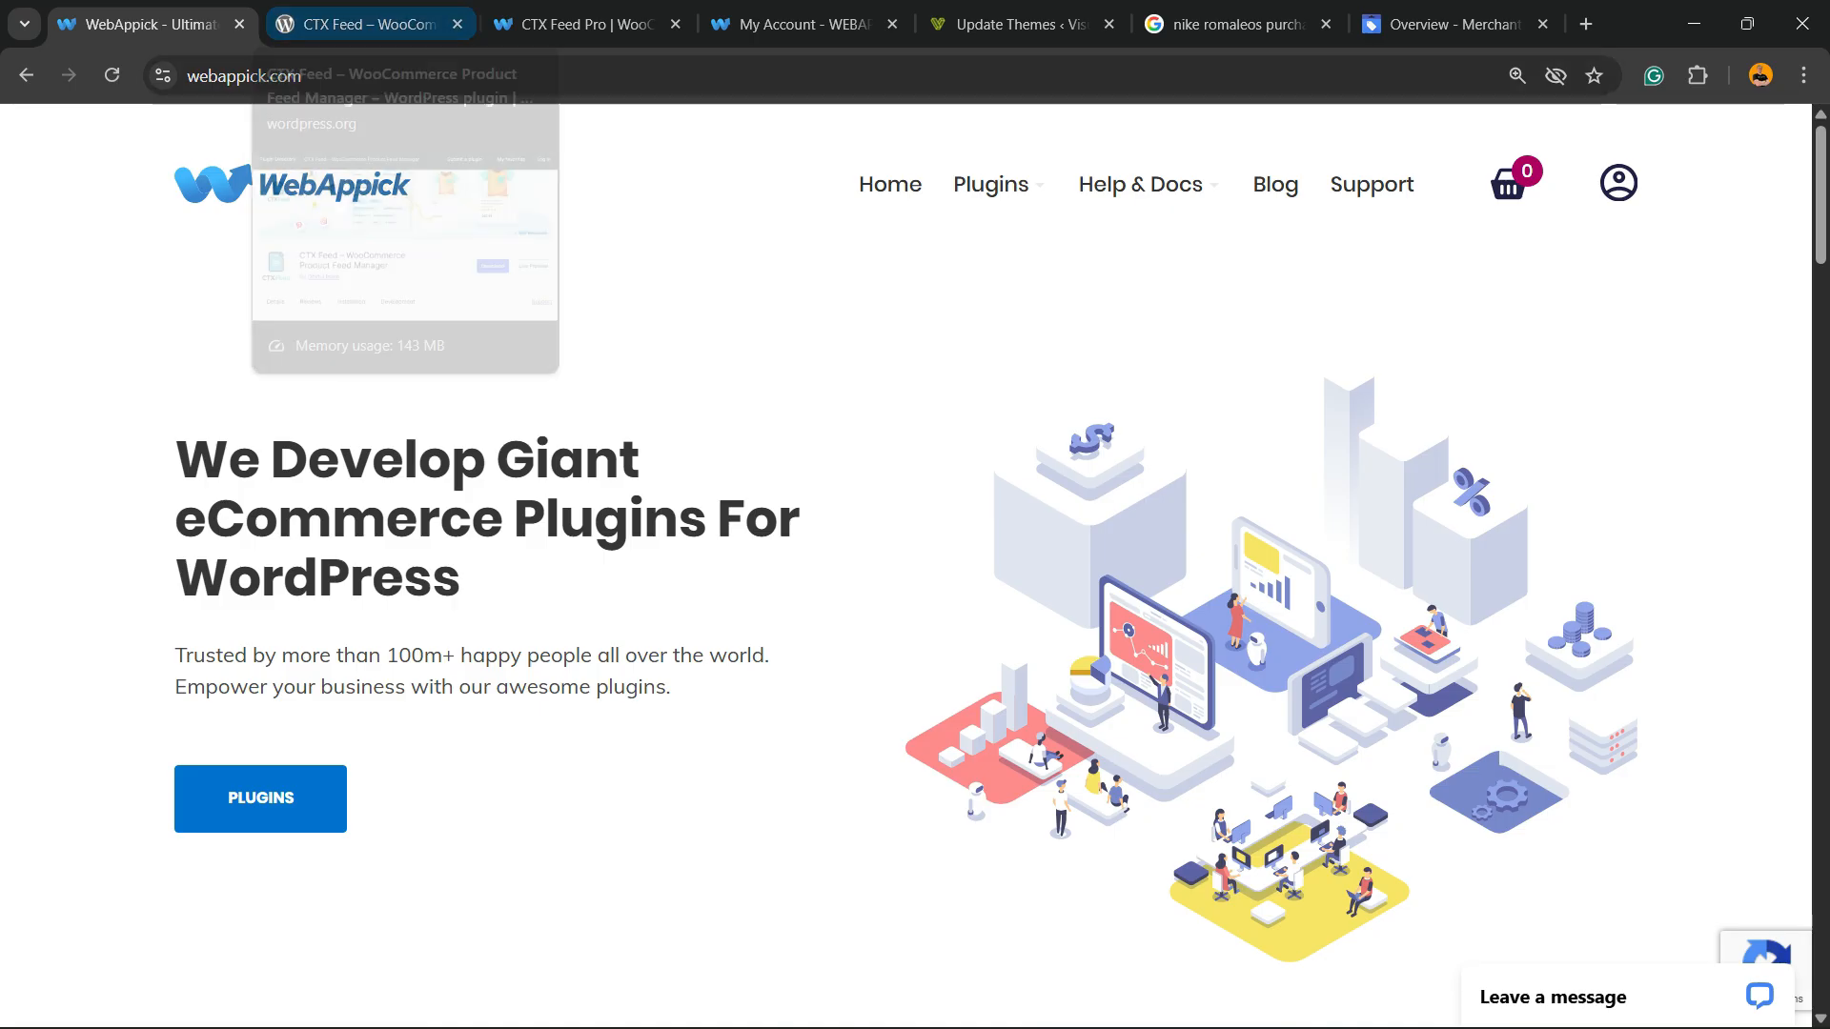
- Open the product list in the WordPress admin and review the store's products, prices and stock
click(1010, 23)
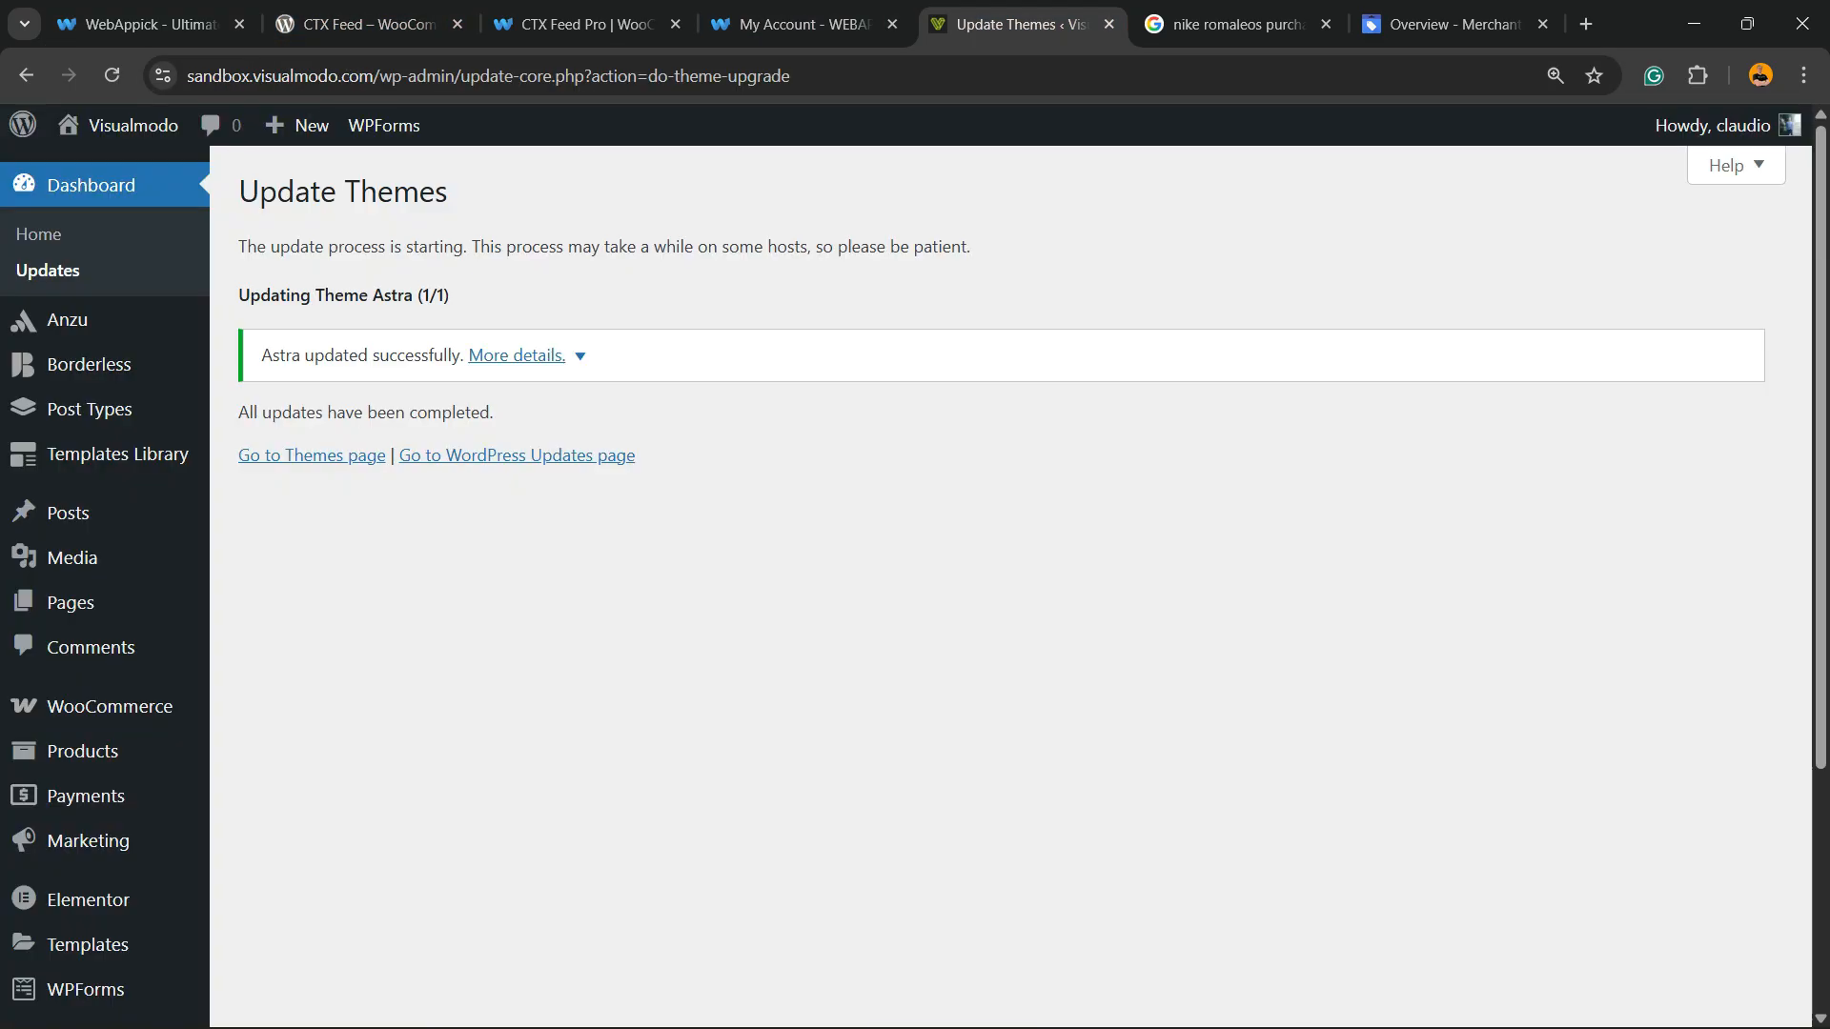
click(91, 185)
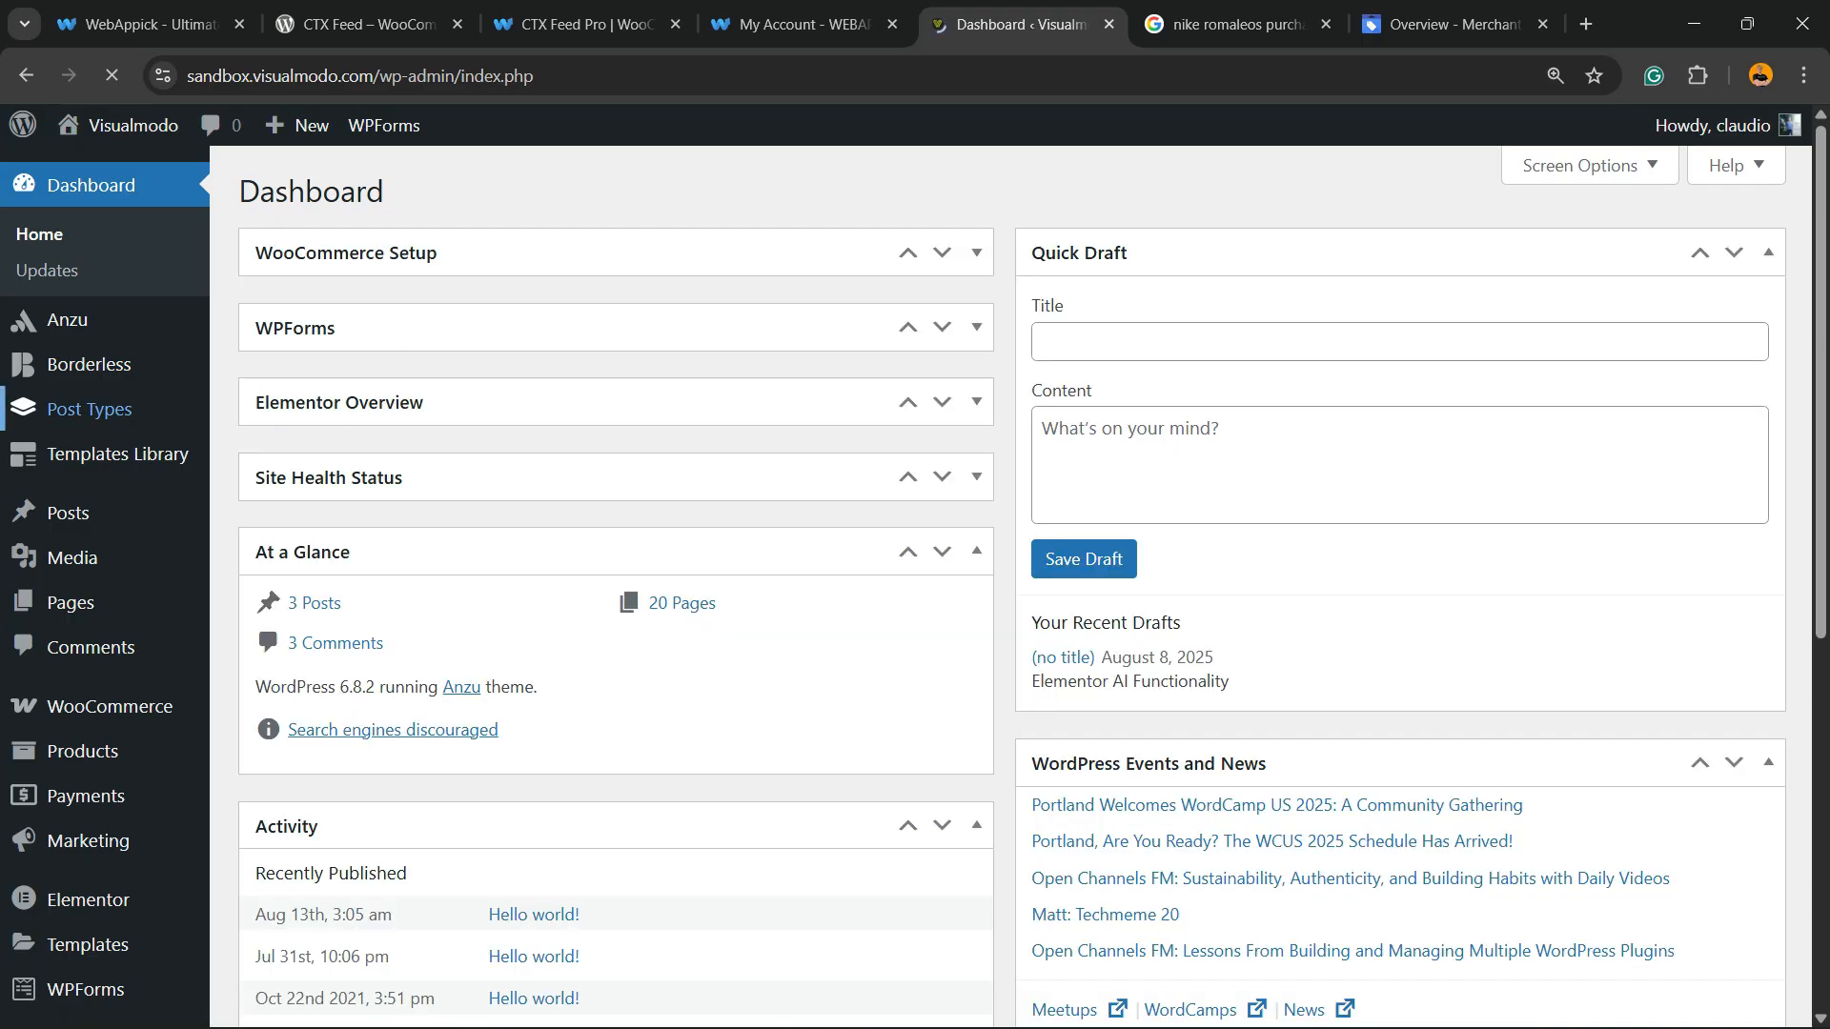
click(82, 751)
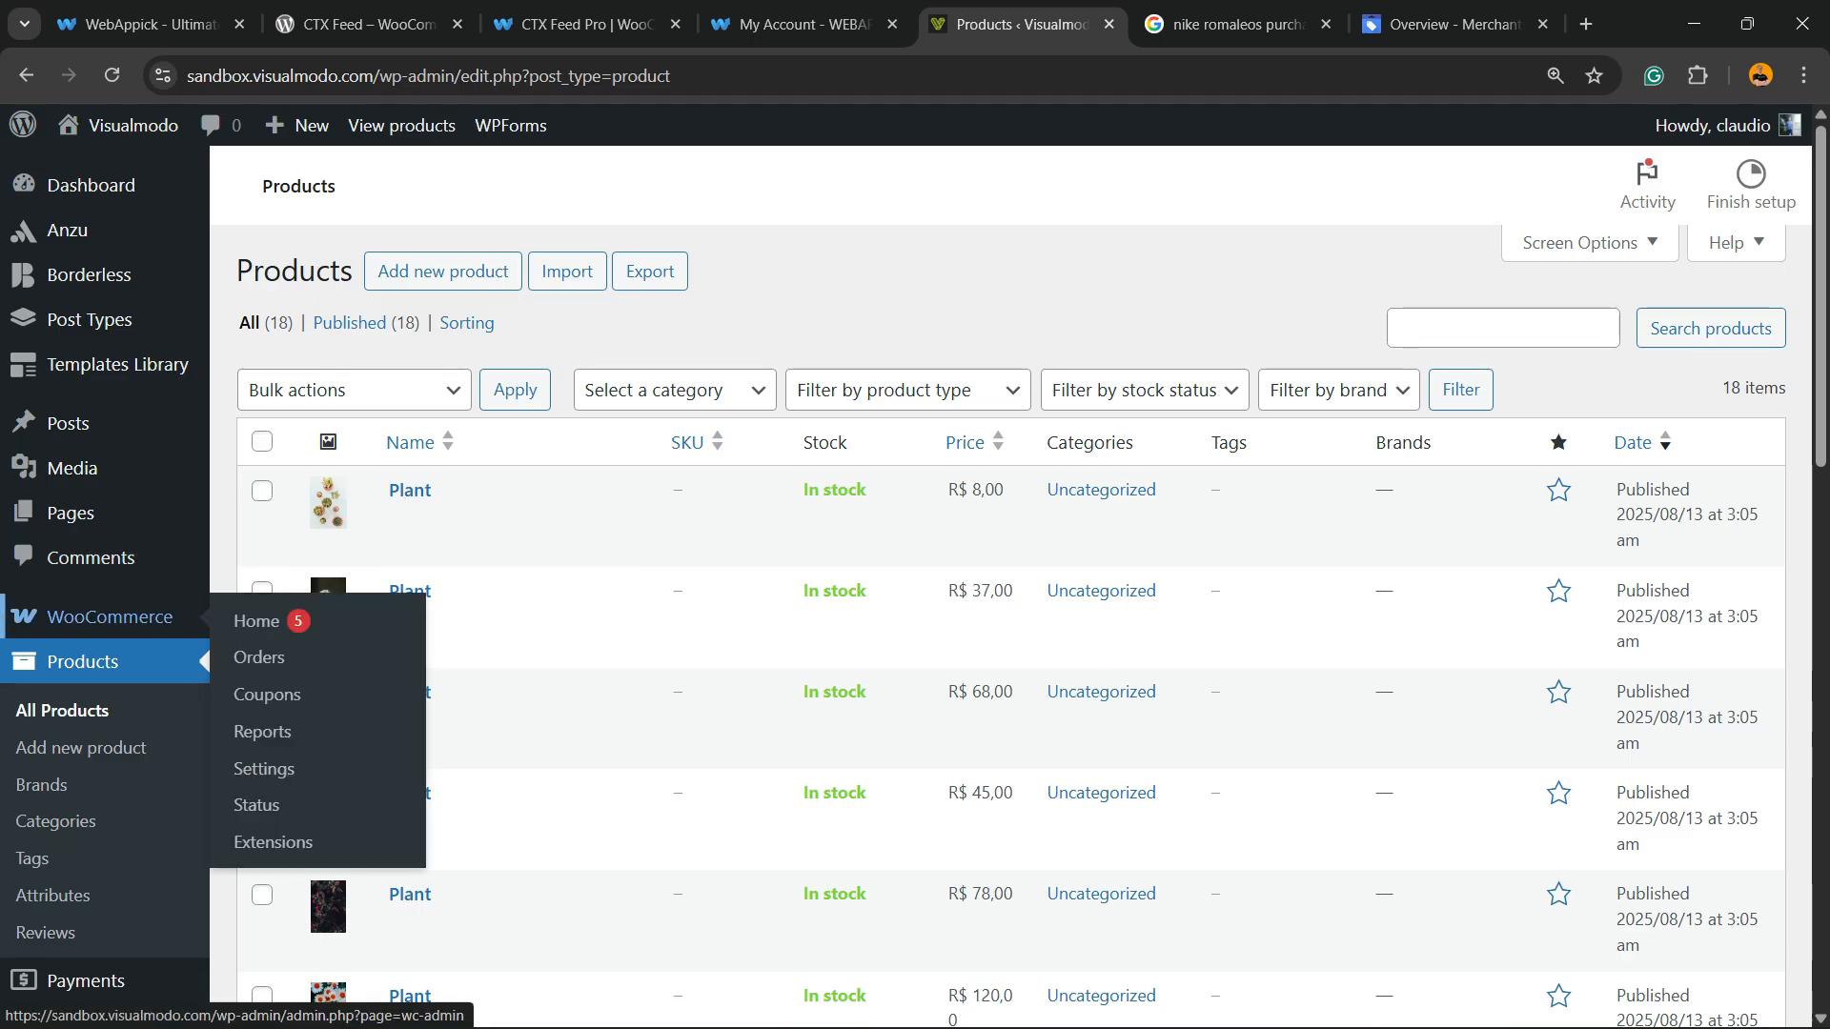
scroll(572, 514, down, 3)
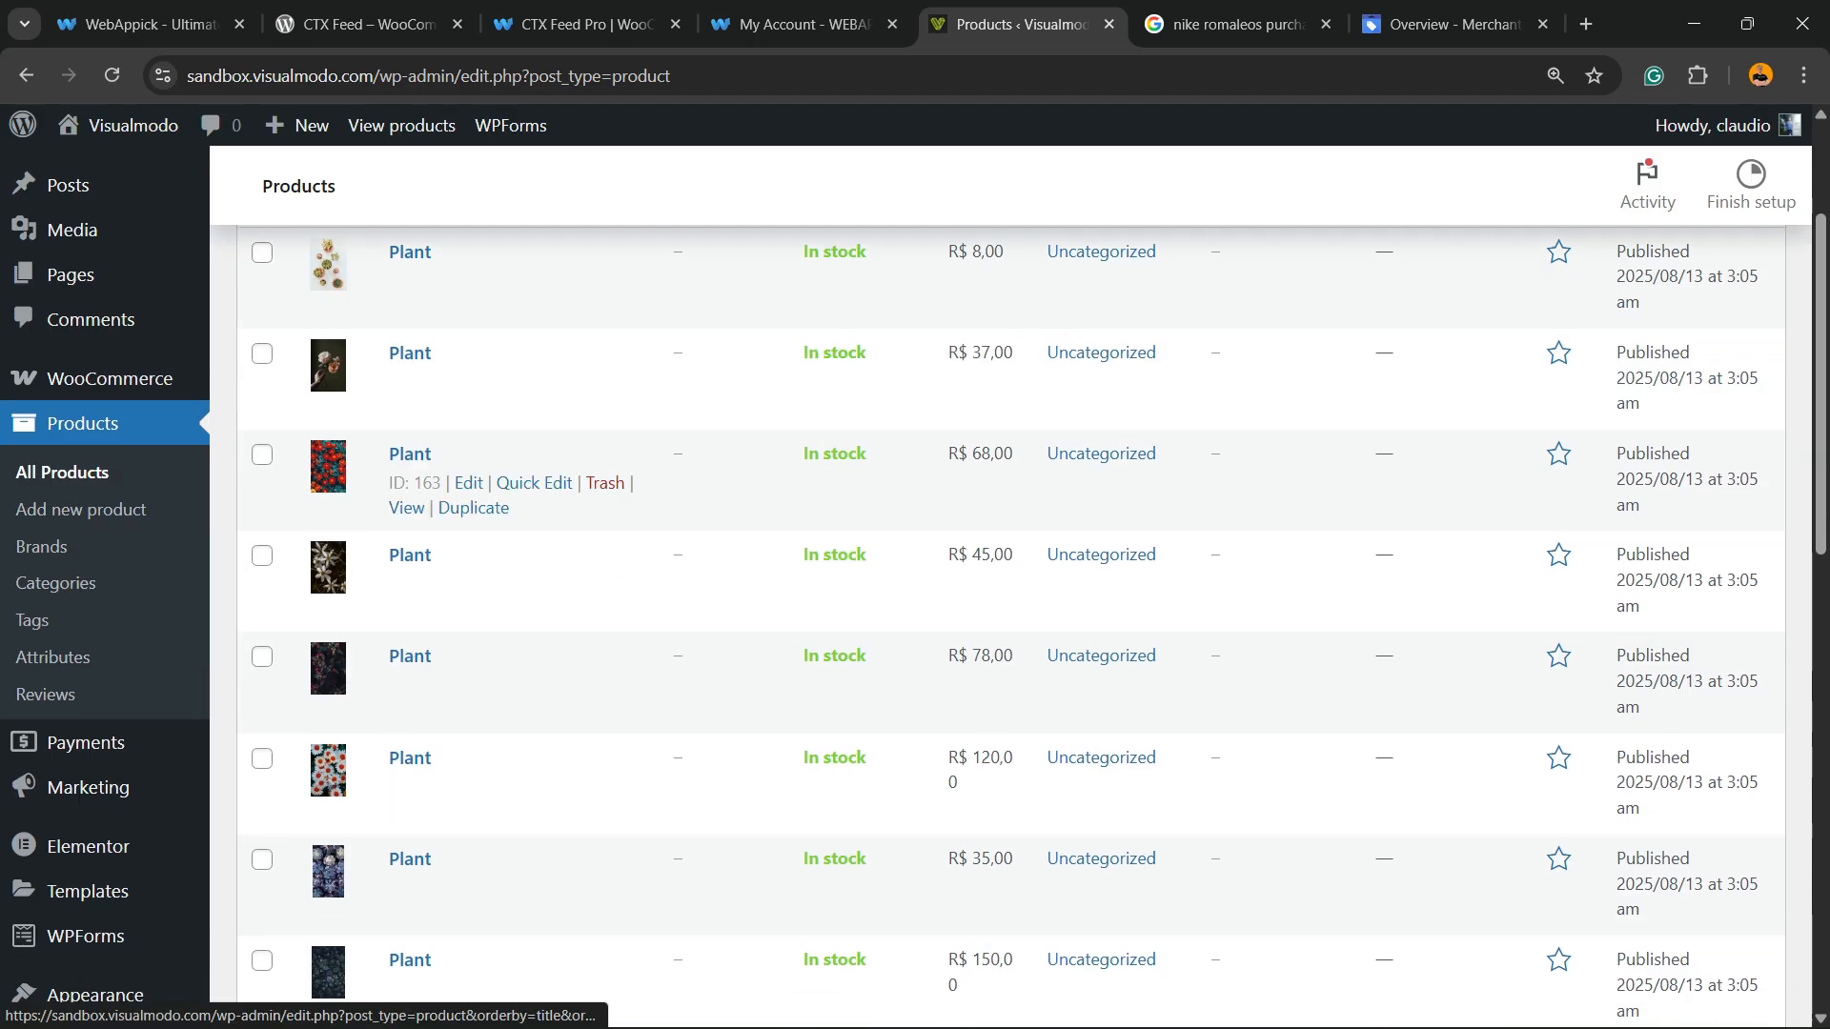
scroll(572, 515, up, 3)
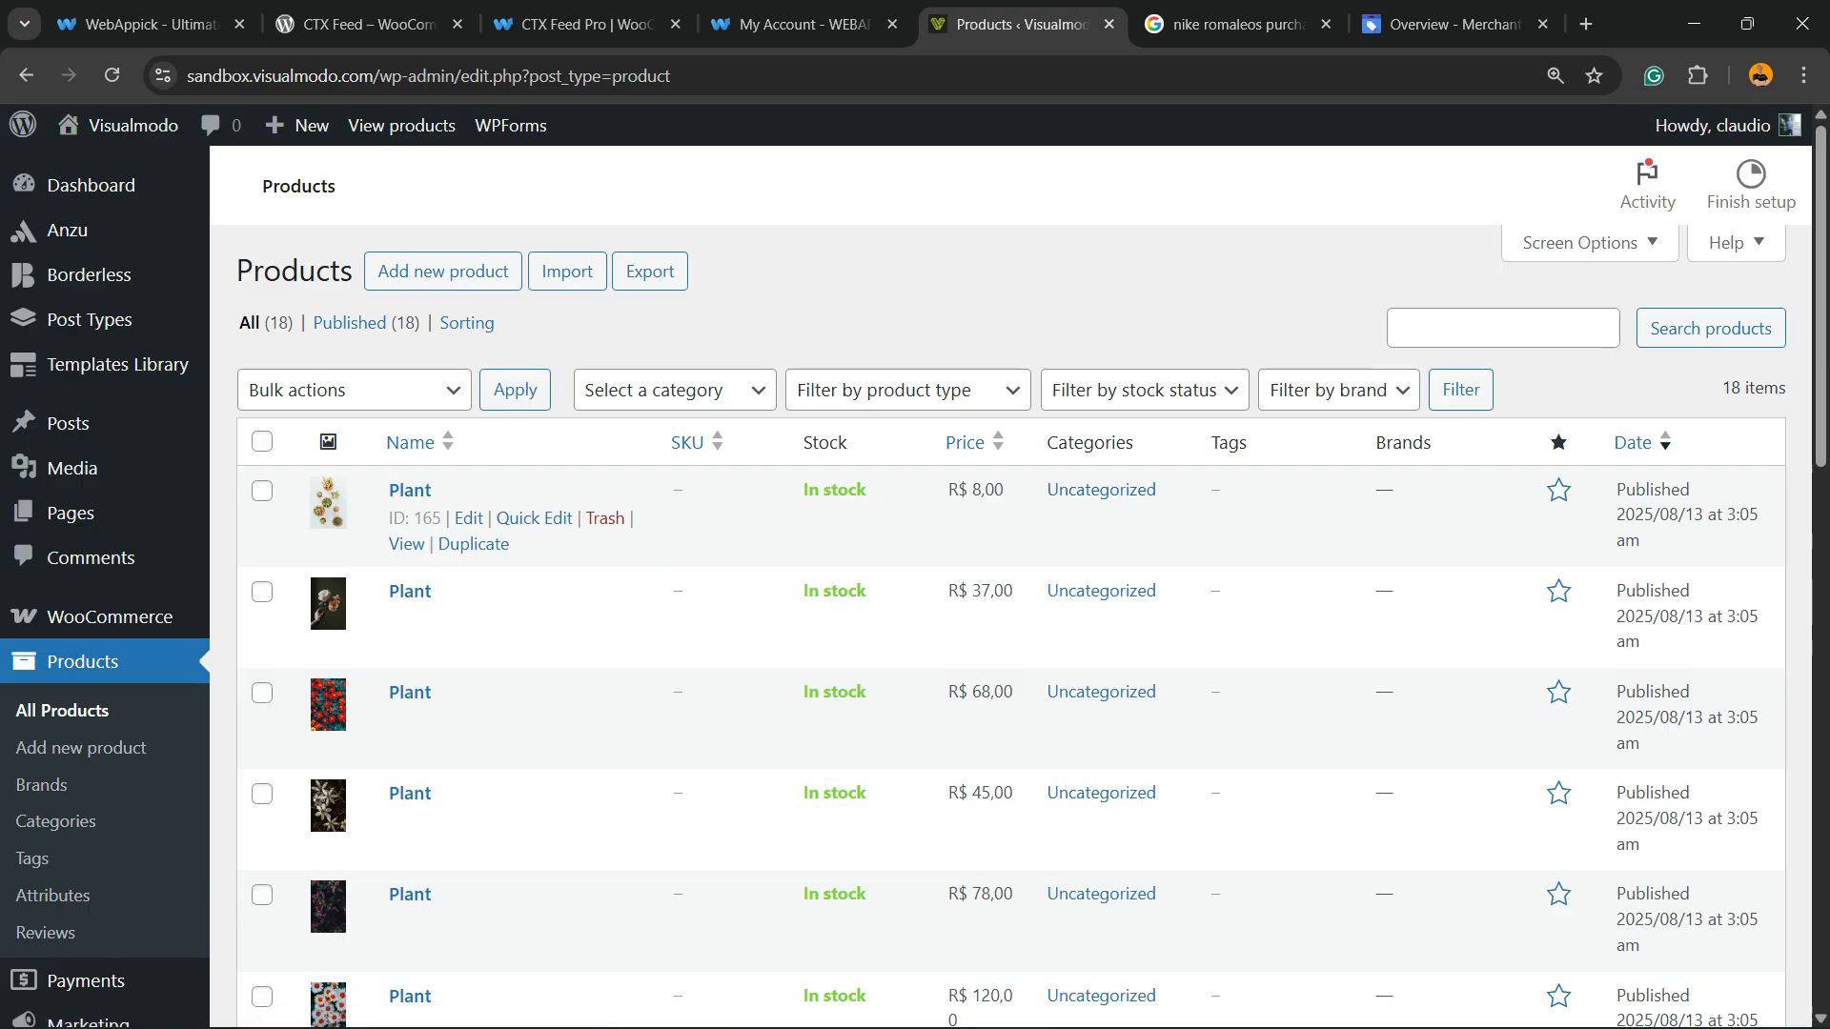
scroll(1011, 496, down, 3)
scroll(1010, 505, down, 3)
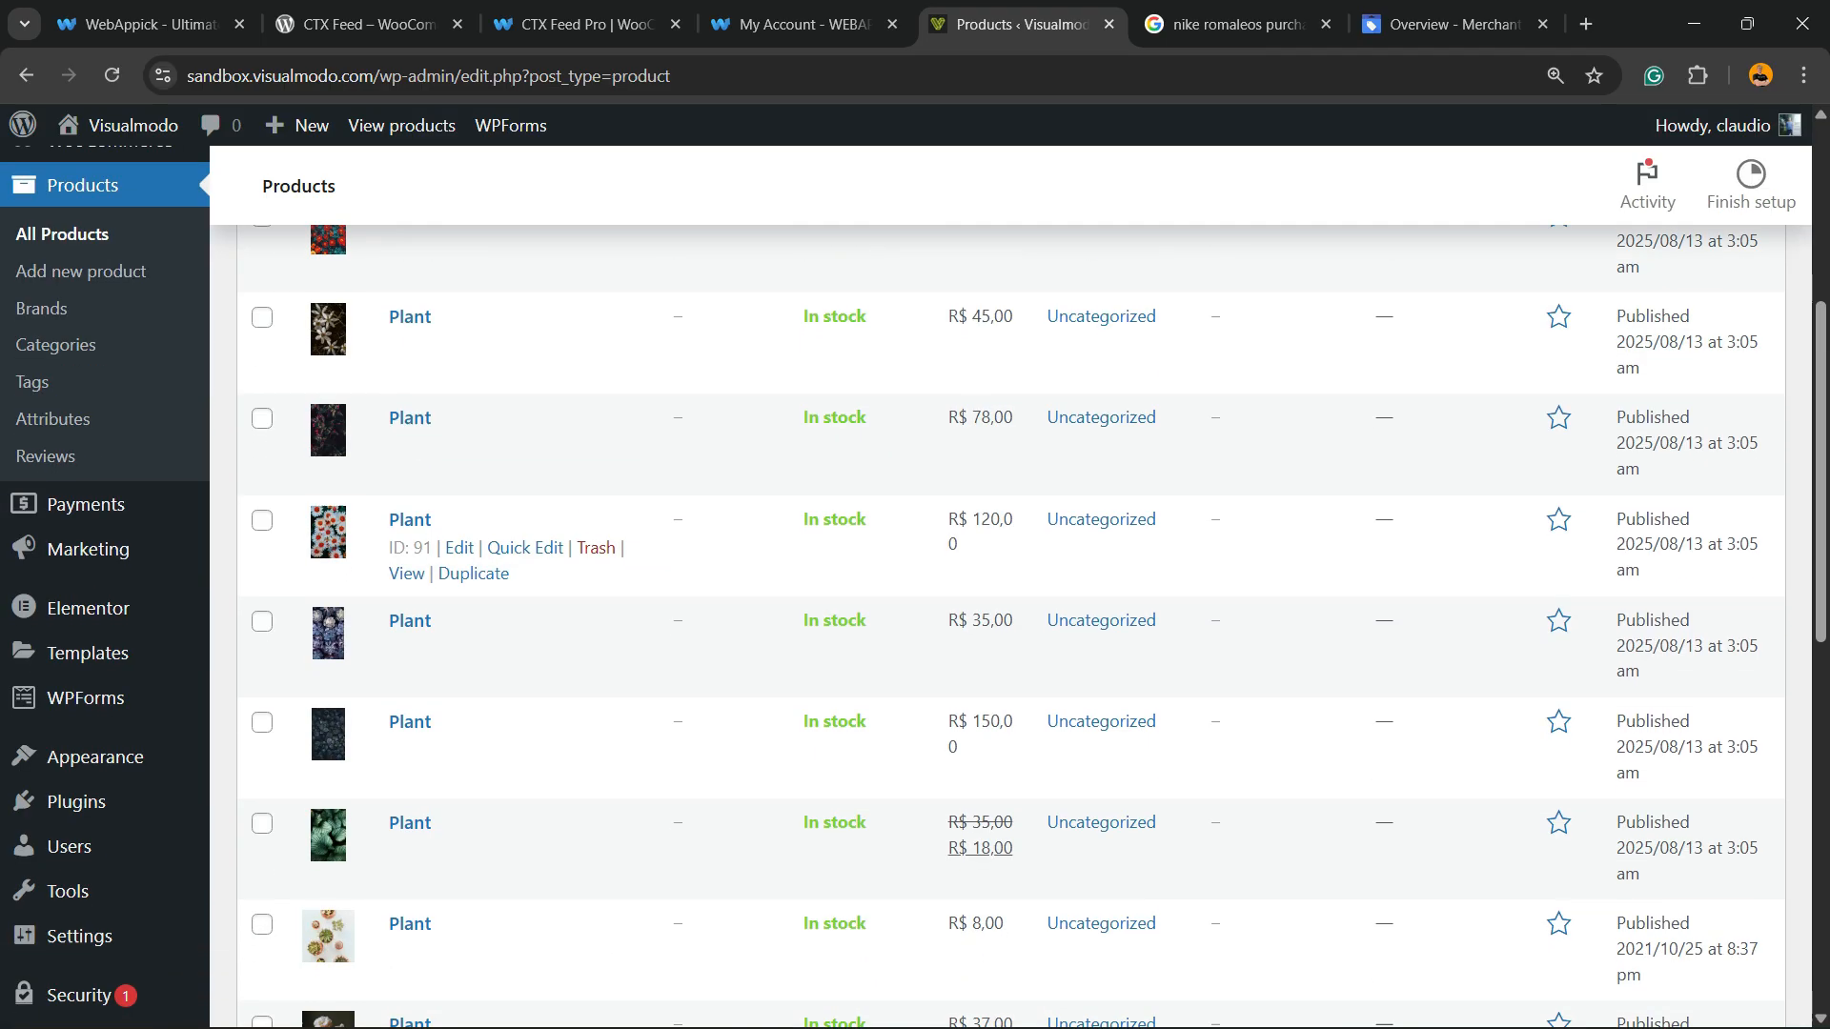
scroll(1010, 505, down, 3)
scroll(477, 620, down, 9)
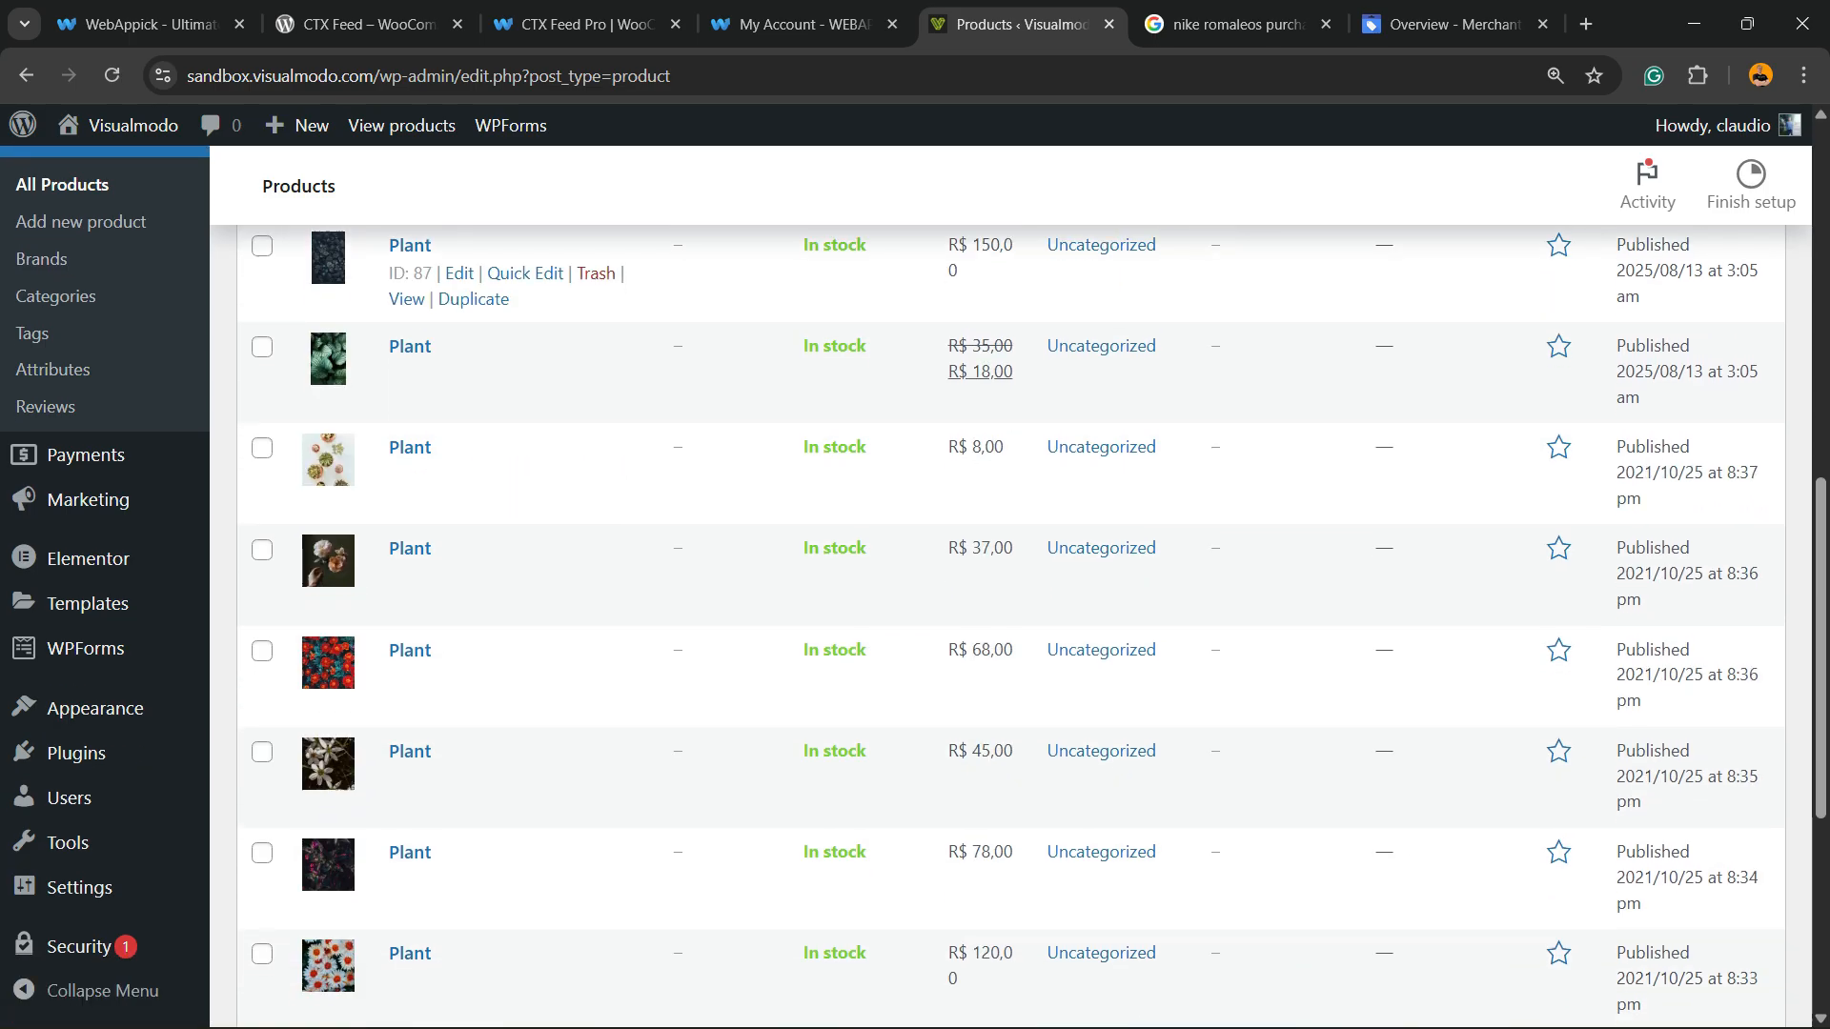
scroll(477, 667, up, 5)
scroll(477, 620, up, 10)
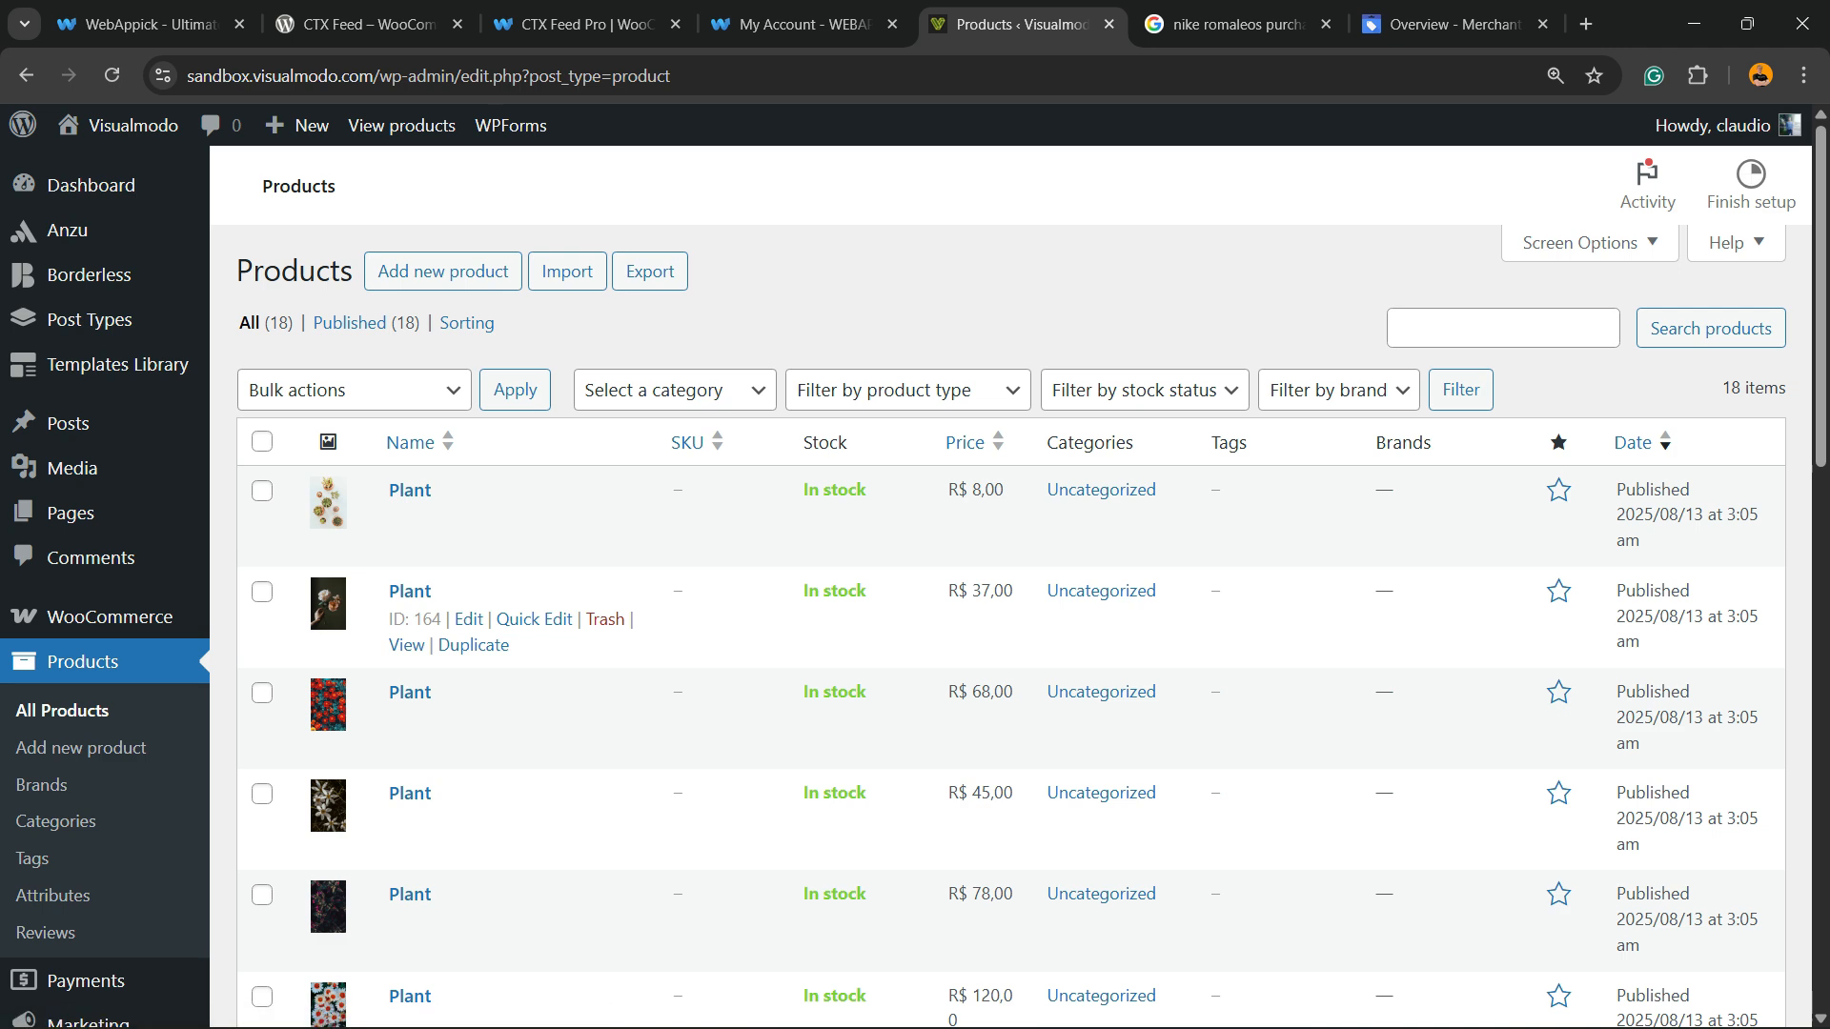
- Open the first Plant product for editing and fill its product description with the copied title "Plant" six times
click(410, 490)
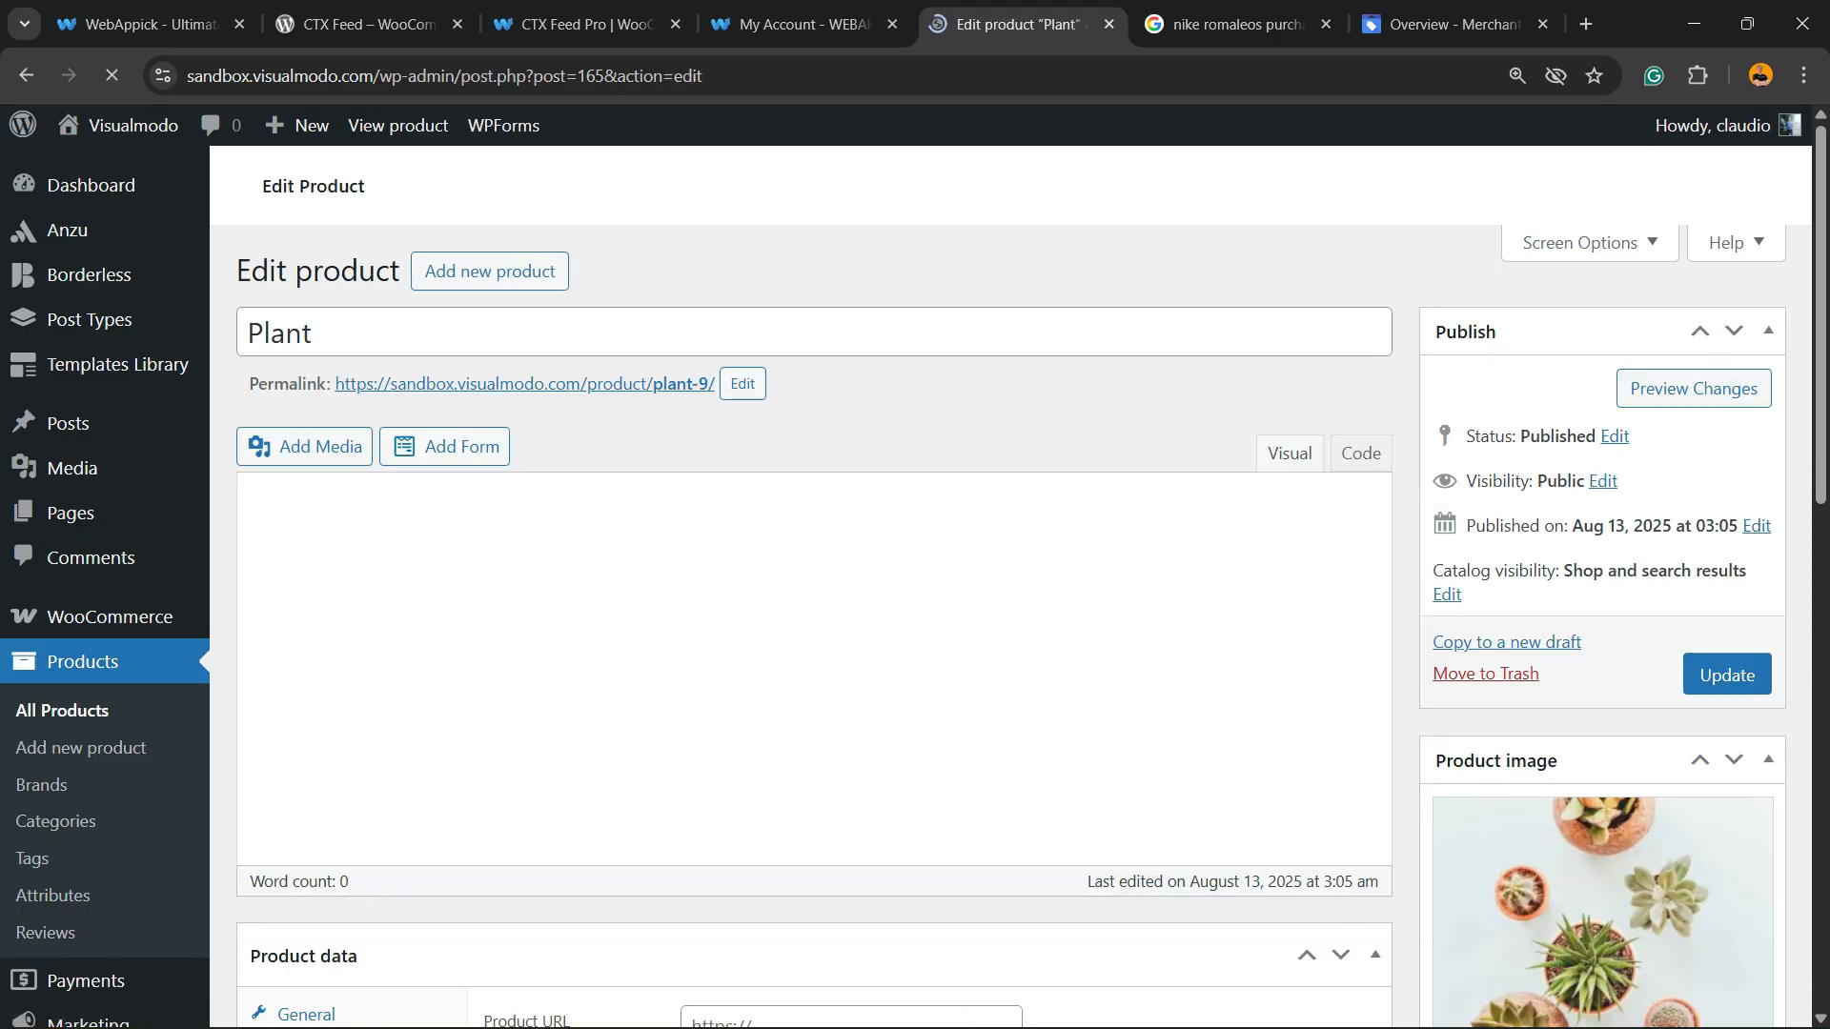
scroll(675, 572, down, 20)
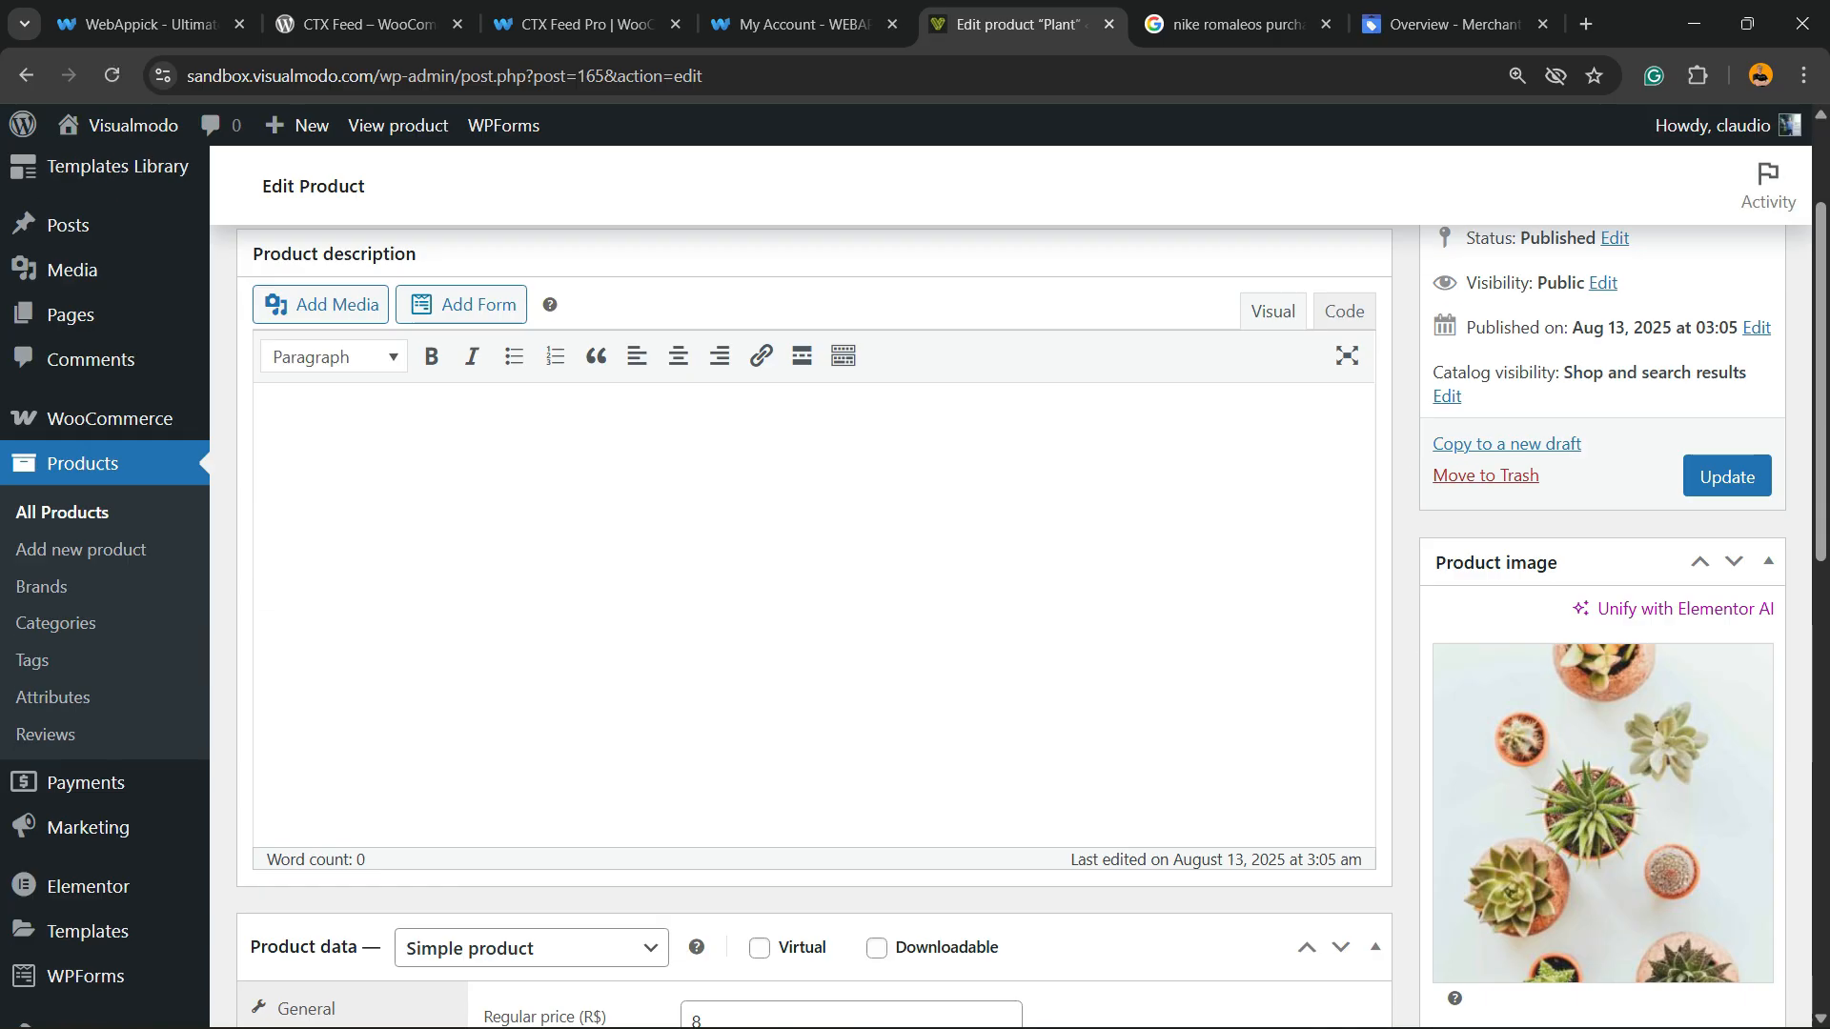
scroll(271, 699, up, 20)
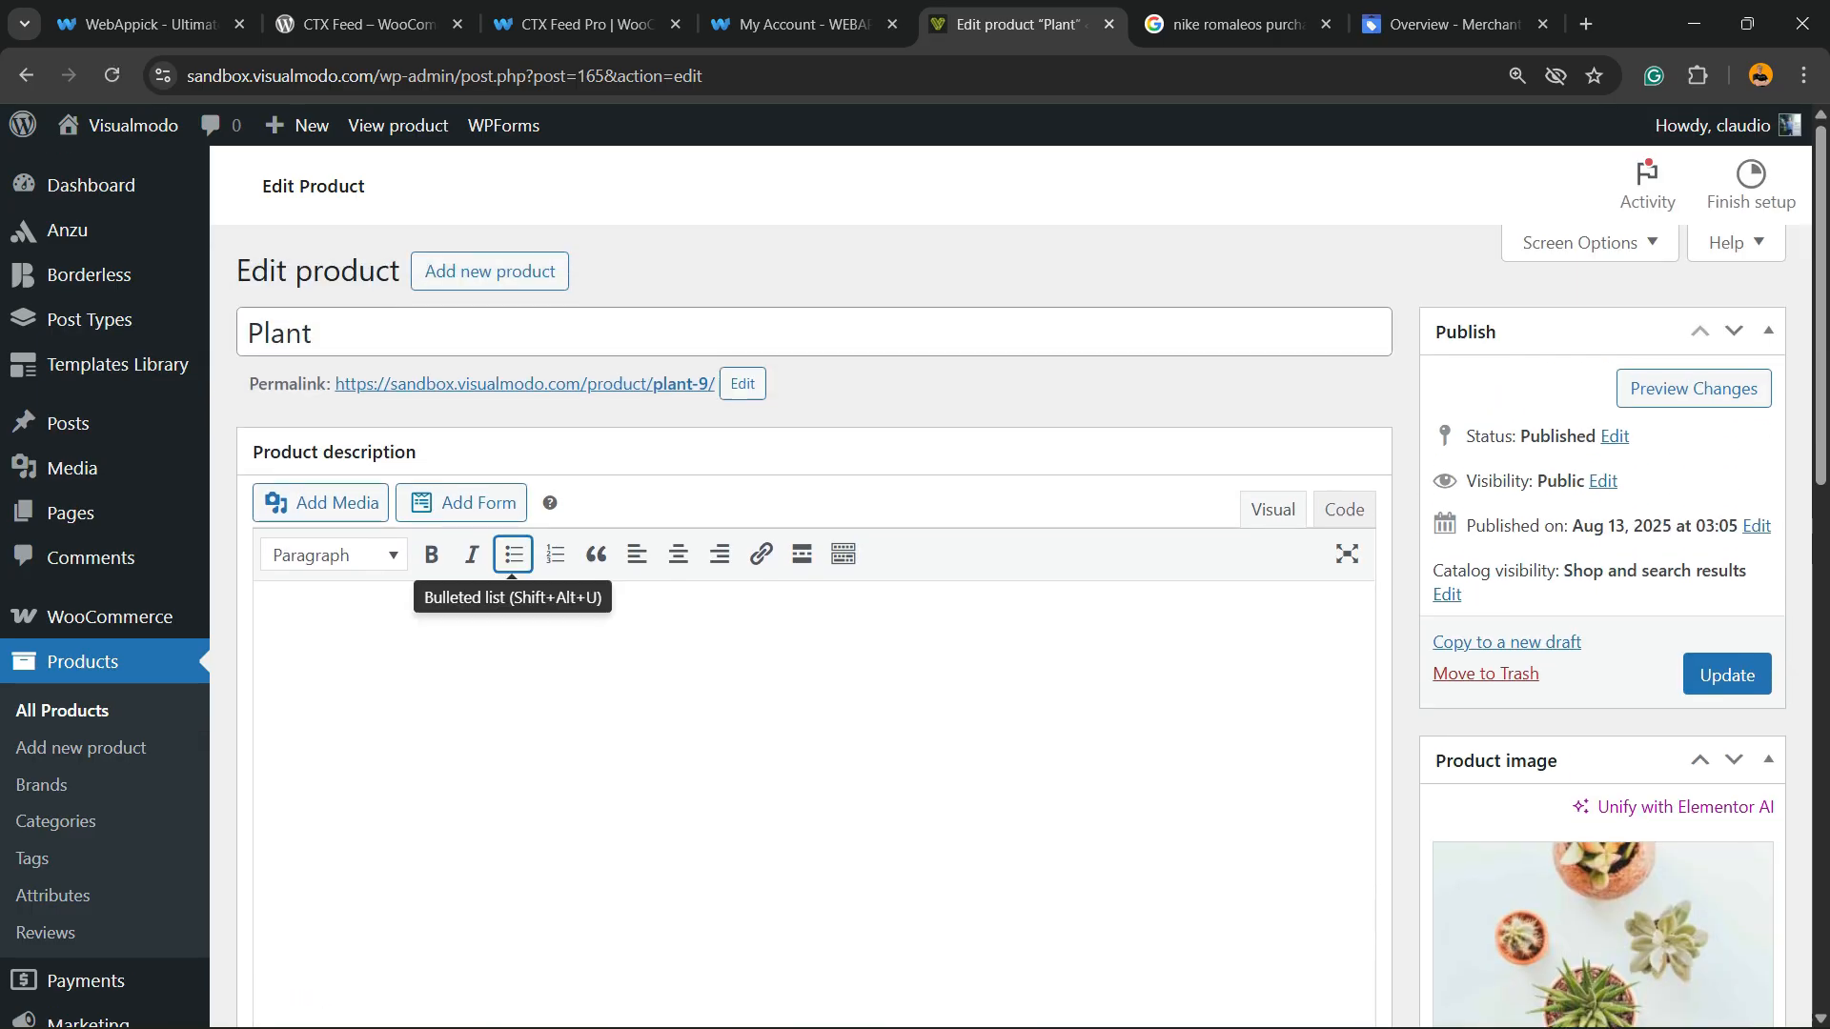
double_click(280, 333)
key(ctrl+c)
click(266, 631)
key(ctrl+v)
key(ctrl+v)
key(ctrl+v)
key(ctrl+v)
key(ctrl+v)
key(ctrl+v)
- Fill the product short description with the word "Plant" seven times
scroll(820, 572, down, 8)
scroll(429, 769, down, 2)
click(429, 838)
key(ctrl+v)
key(ctrl+v)
key(ctrl+v)
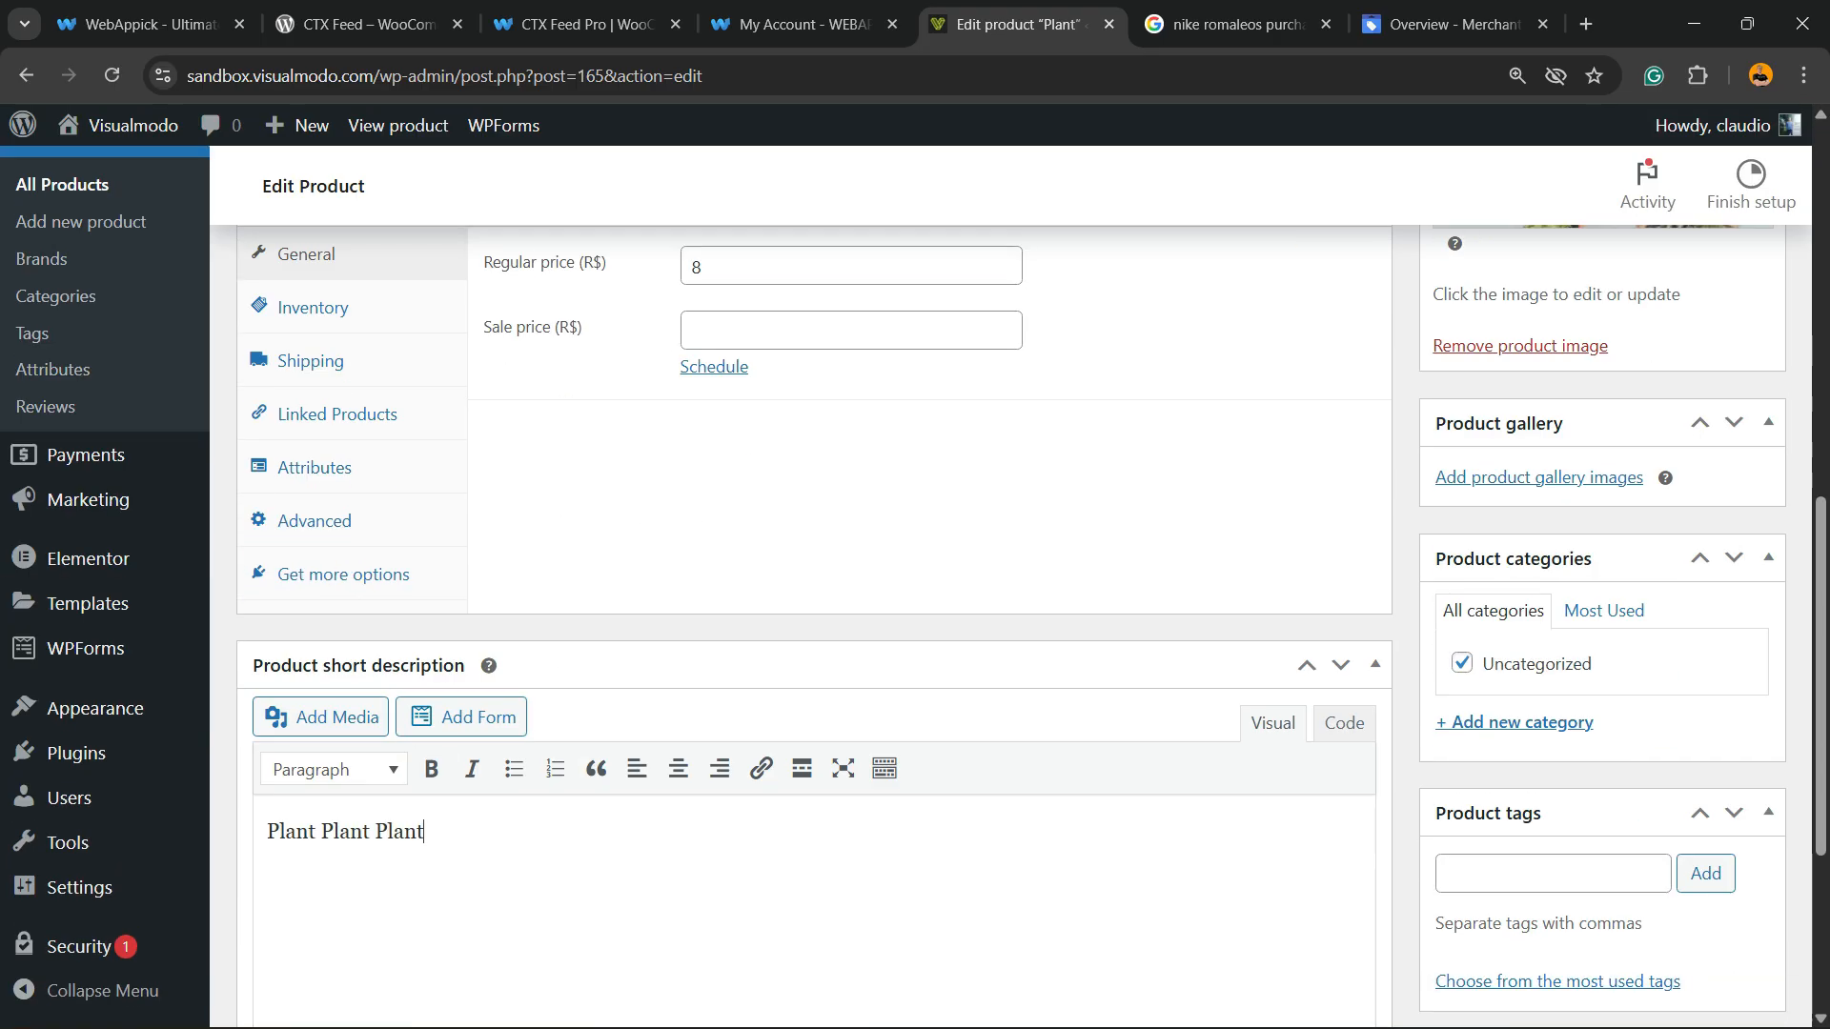
key(ctrl+v)
key(ctrl+v)
key(ctrl+v)
key(ctrl+v)
scroll(815, 619, down, 3)
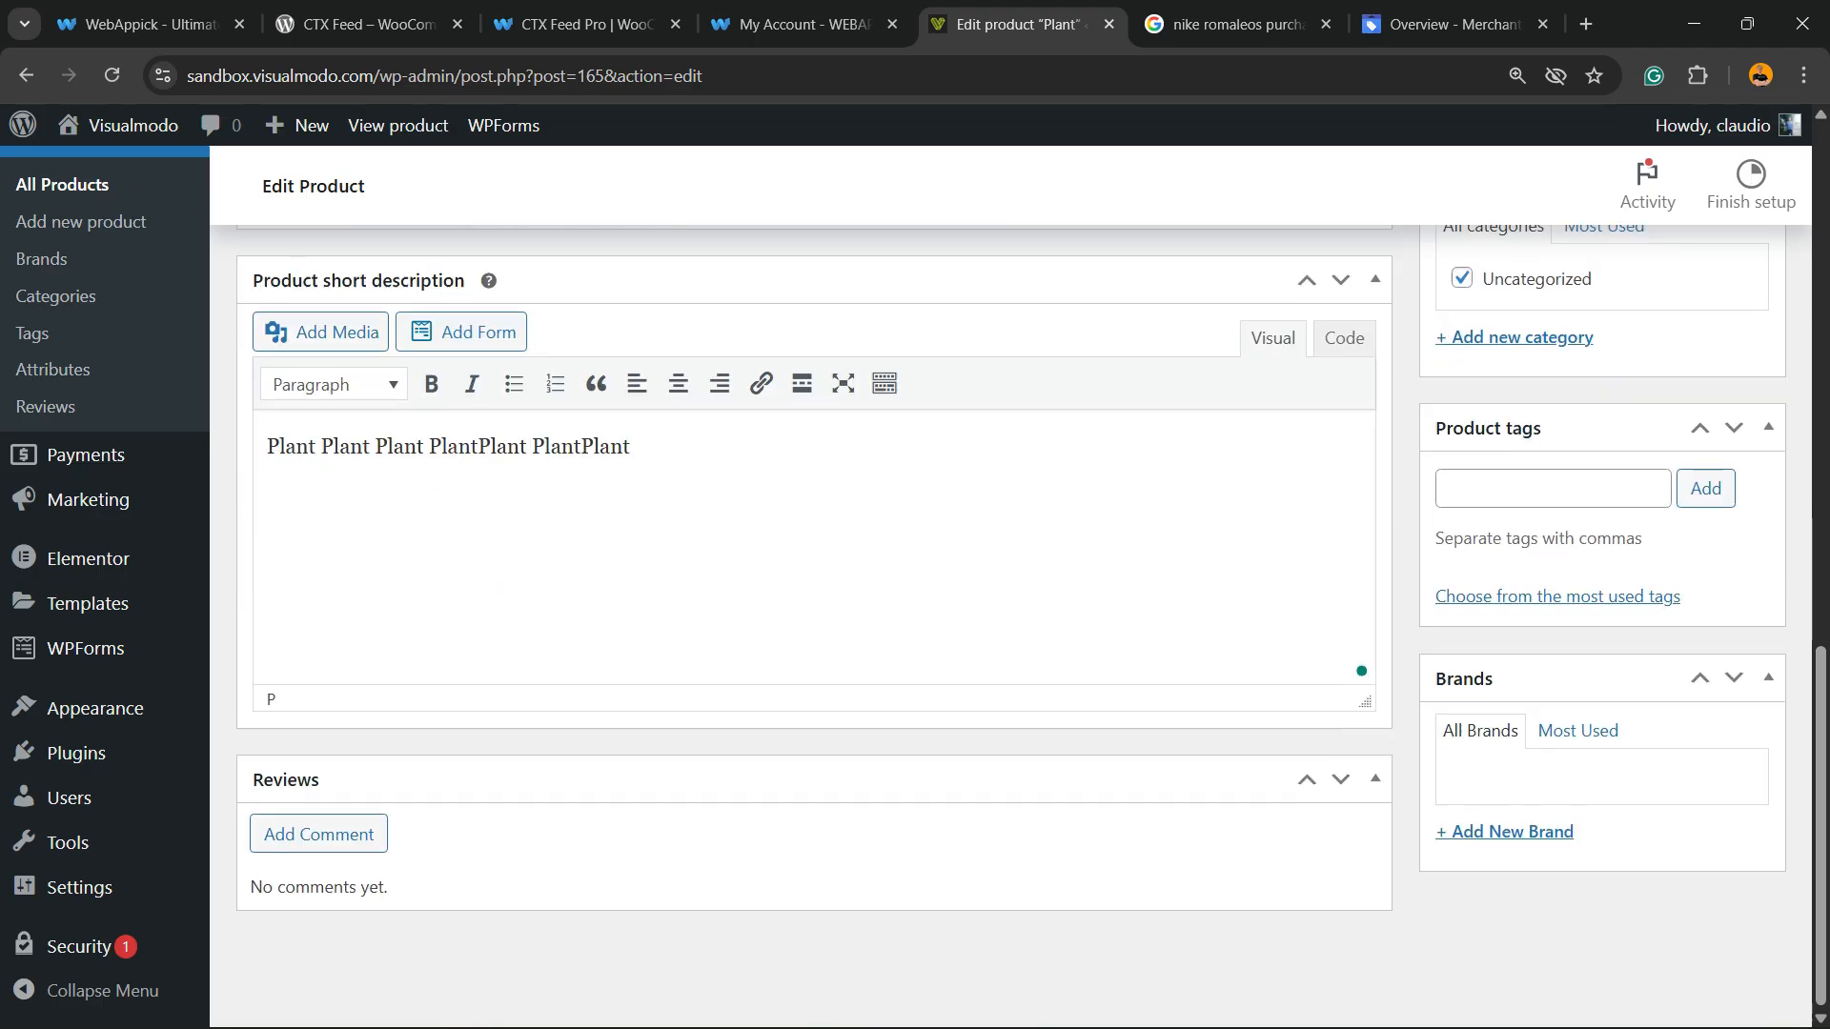
- Save the changes to the published Plant product
scroll(815, 620, up, 1)
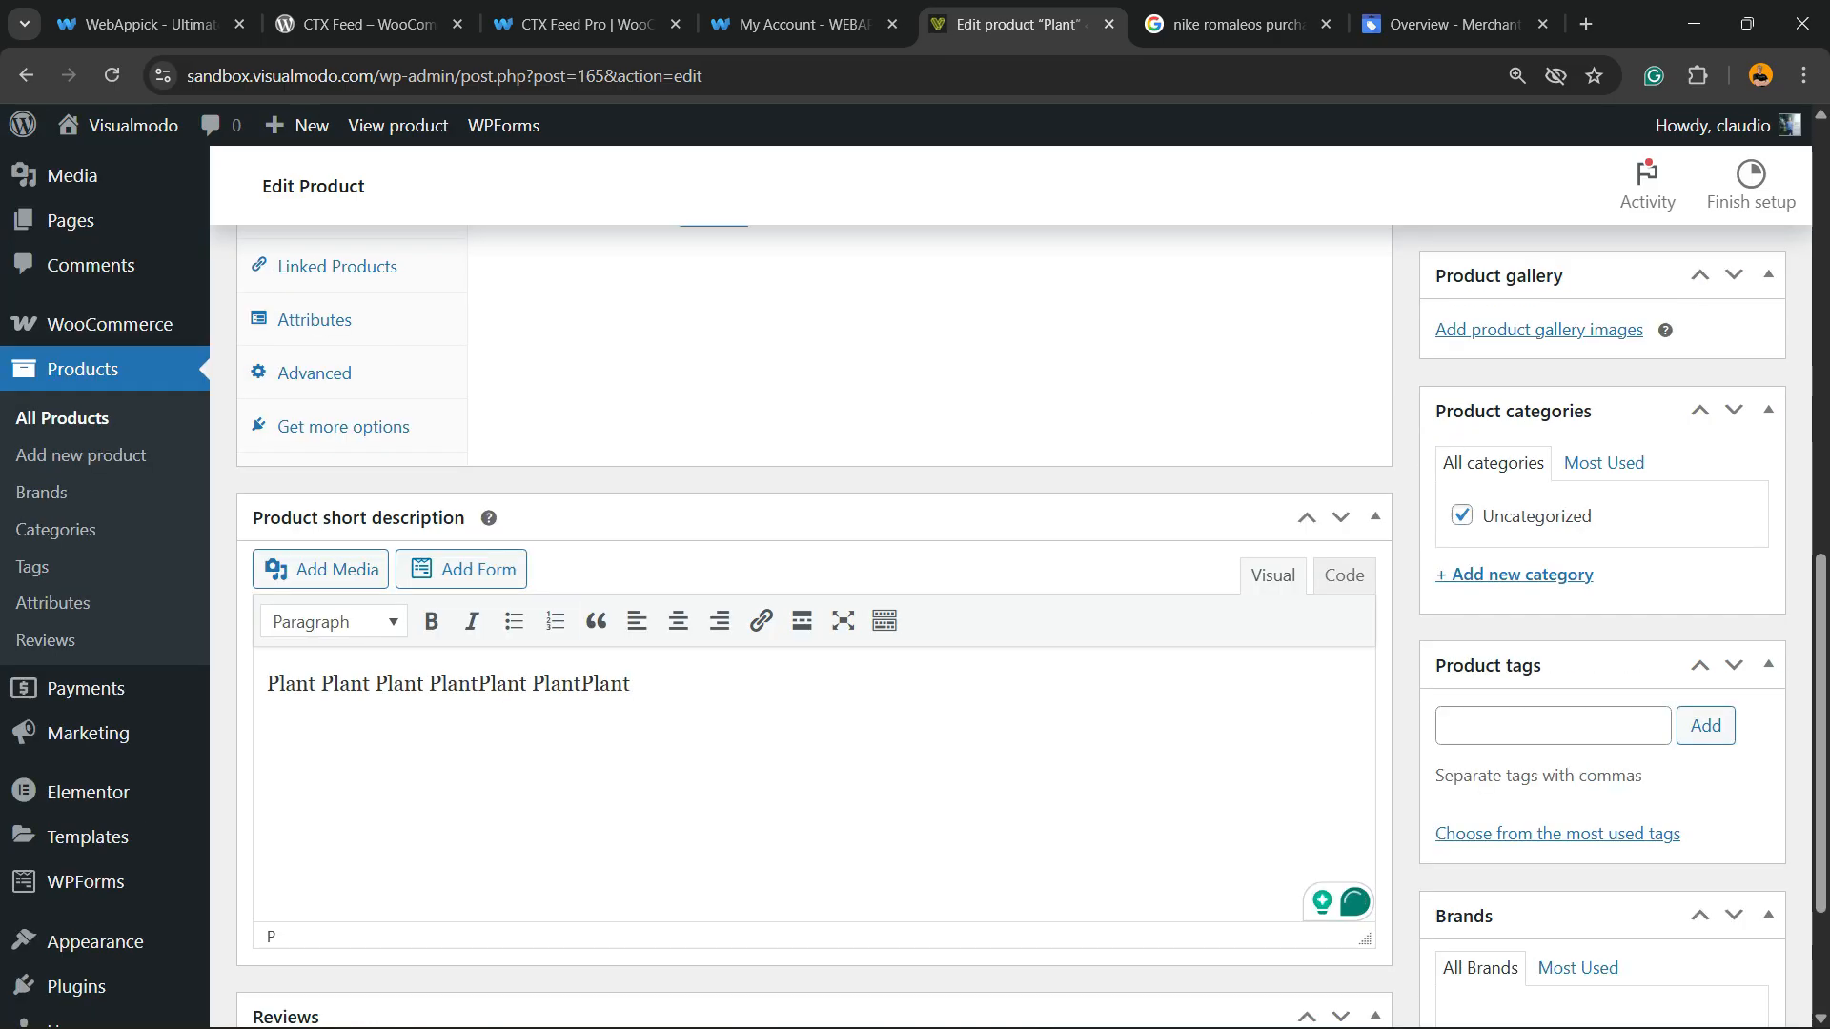
scroll(637, 621, up, 12)
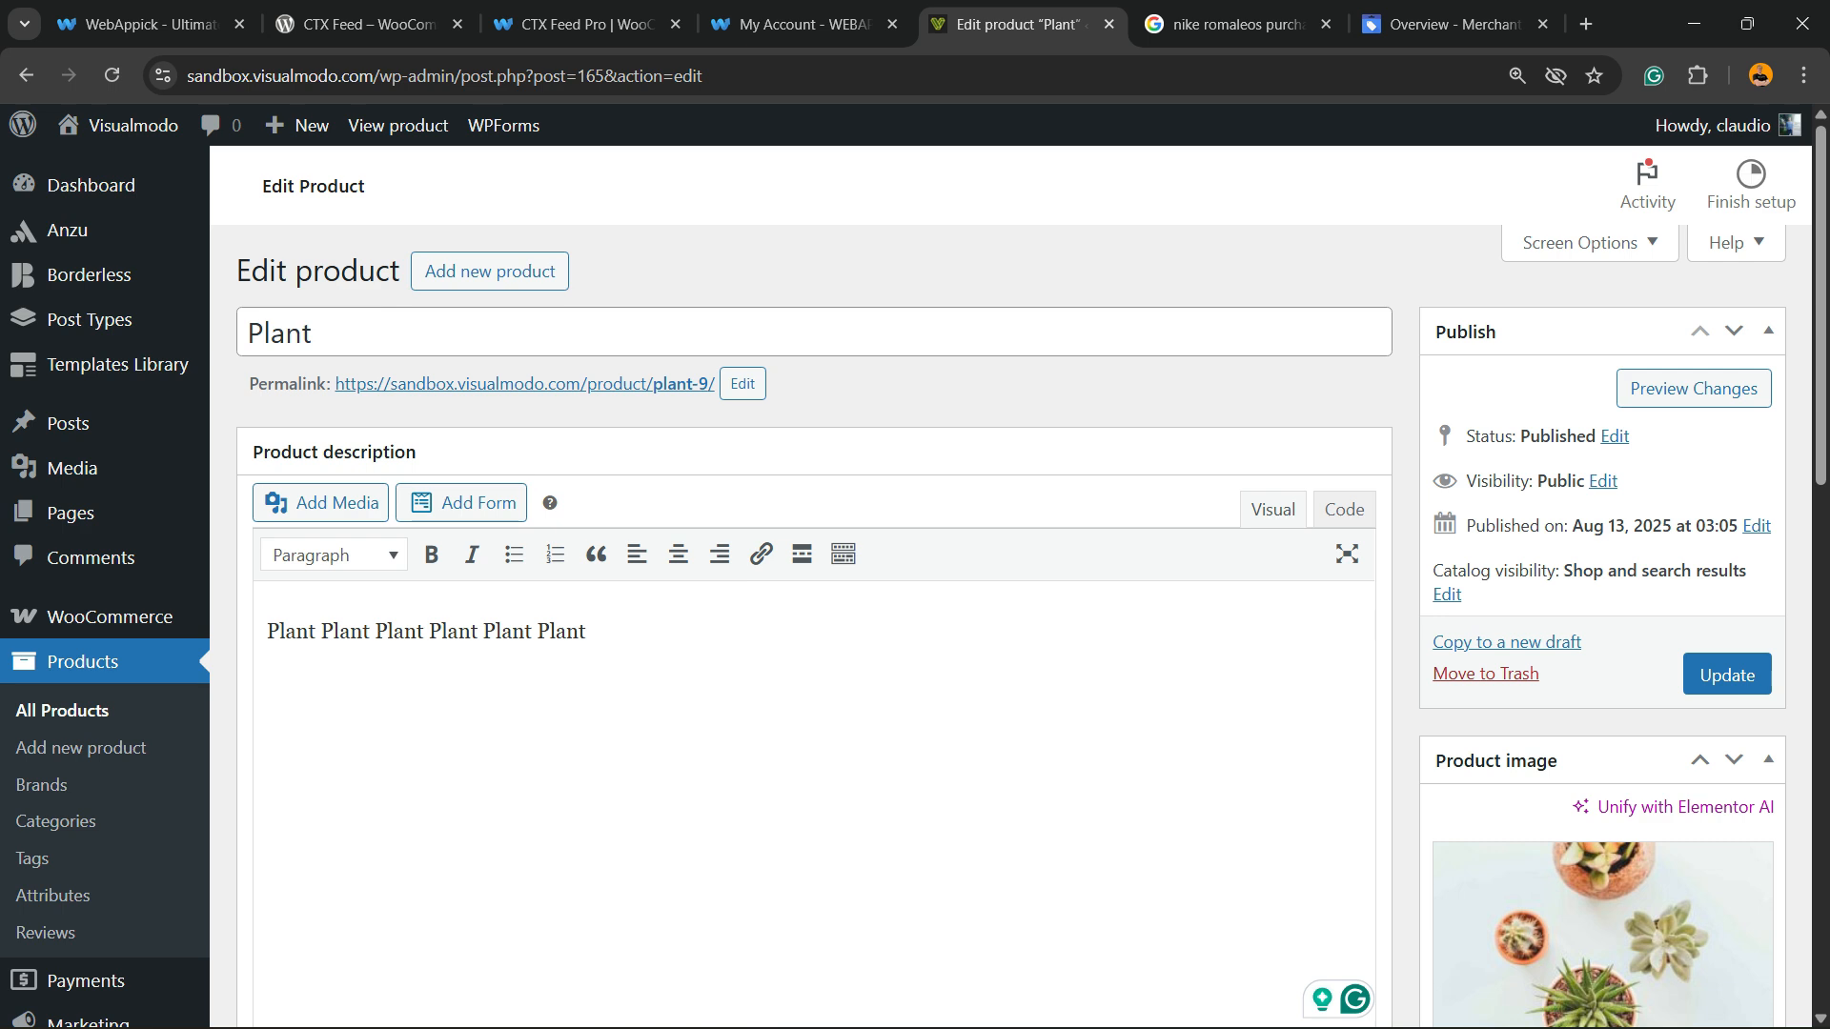
click(1727, 675)
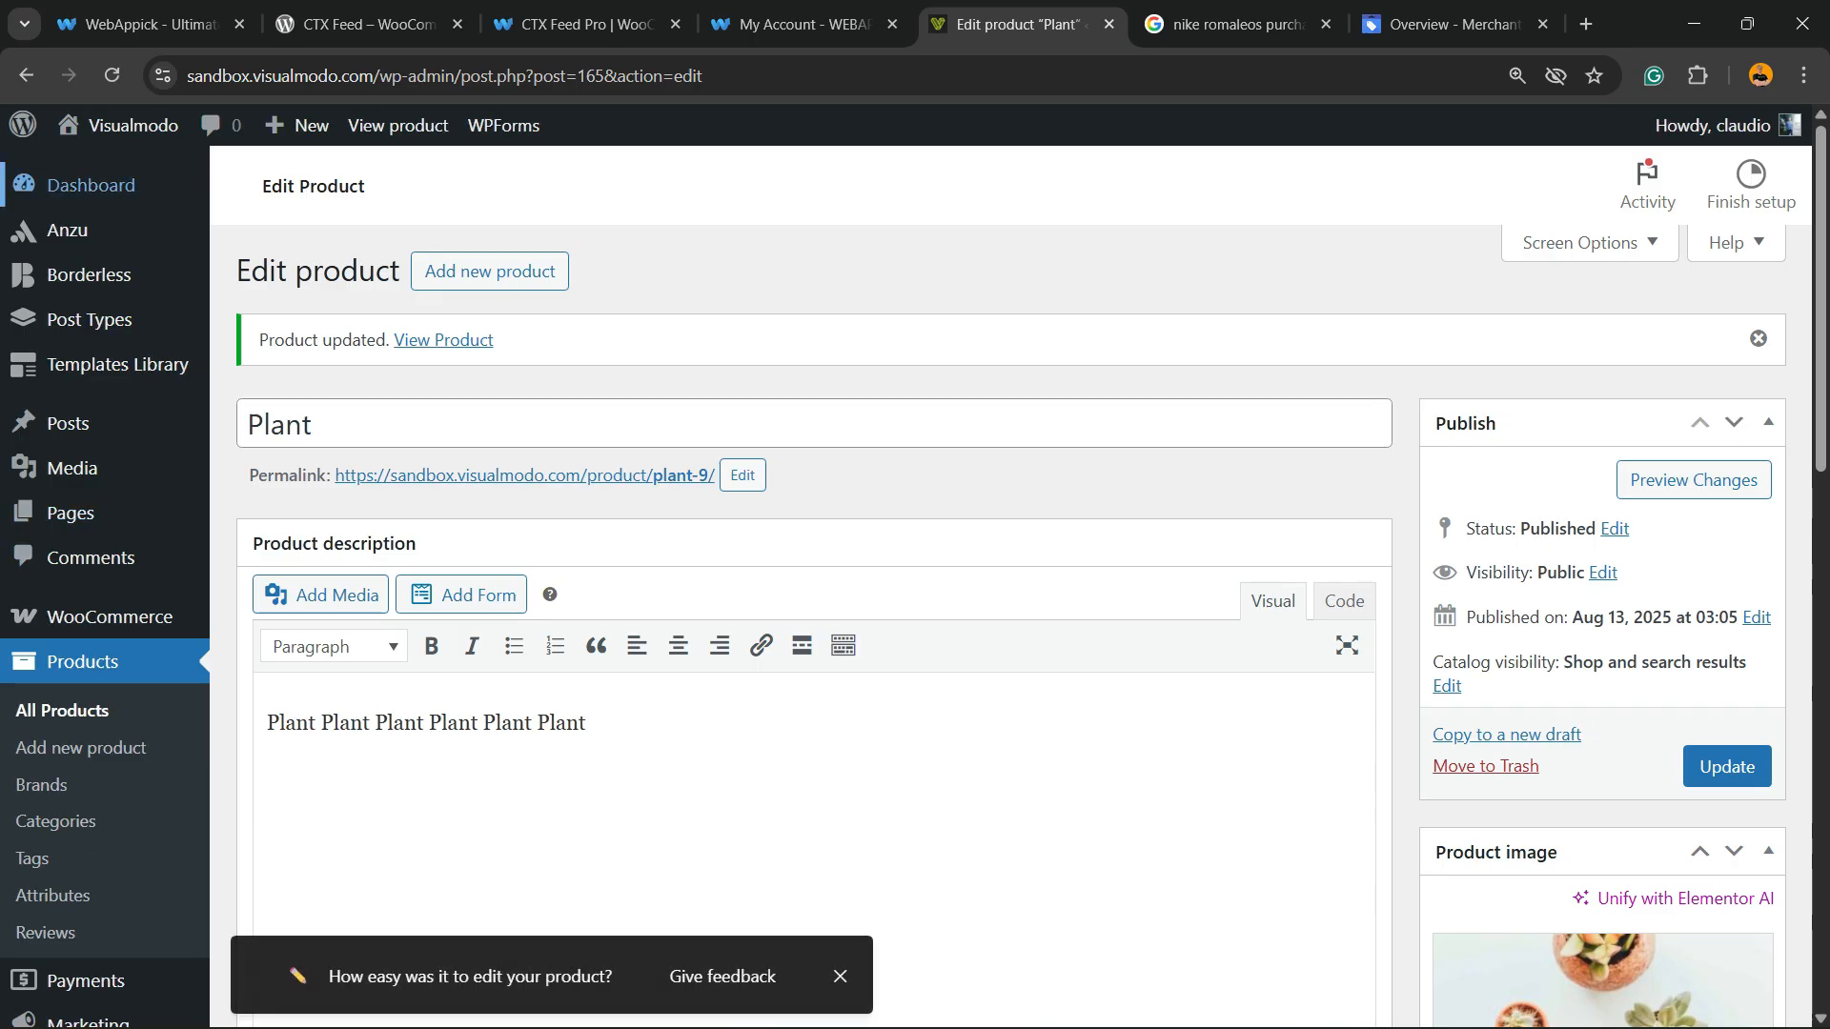
- Open the WordPress page for adding new plugins
scroll(71, 534, down, 5)
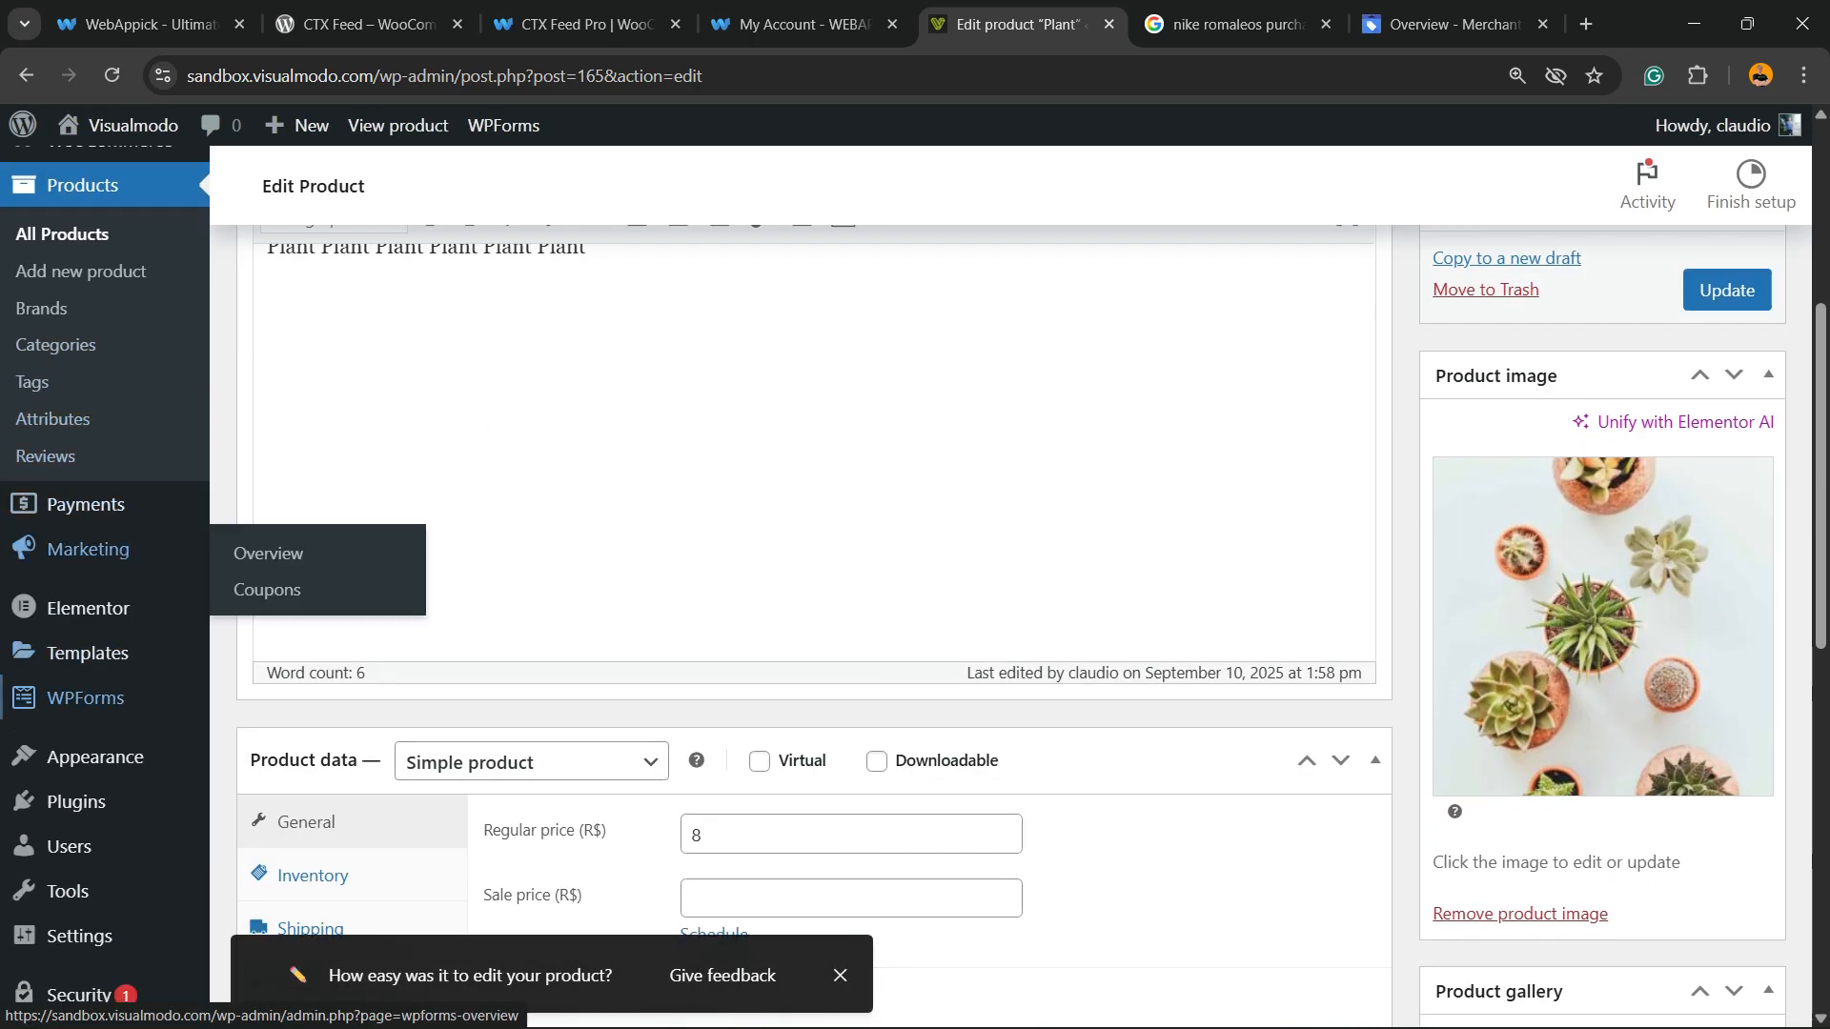
mouse_move(76, 801)
click(274, 842)
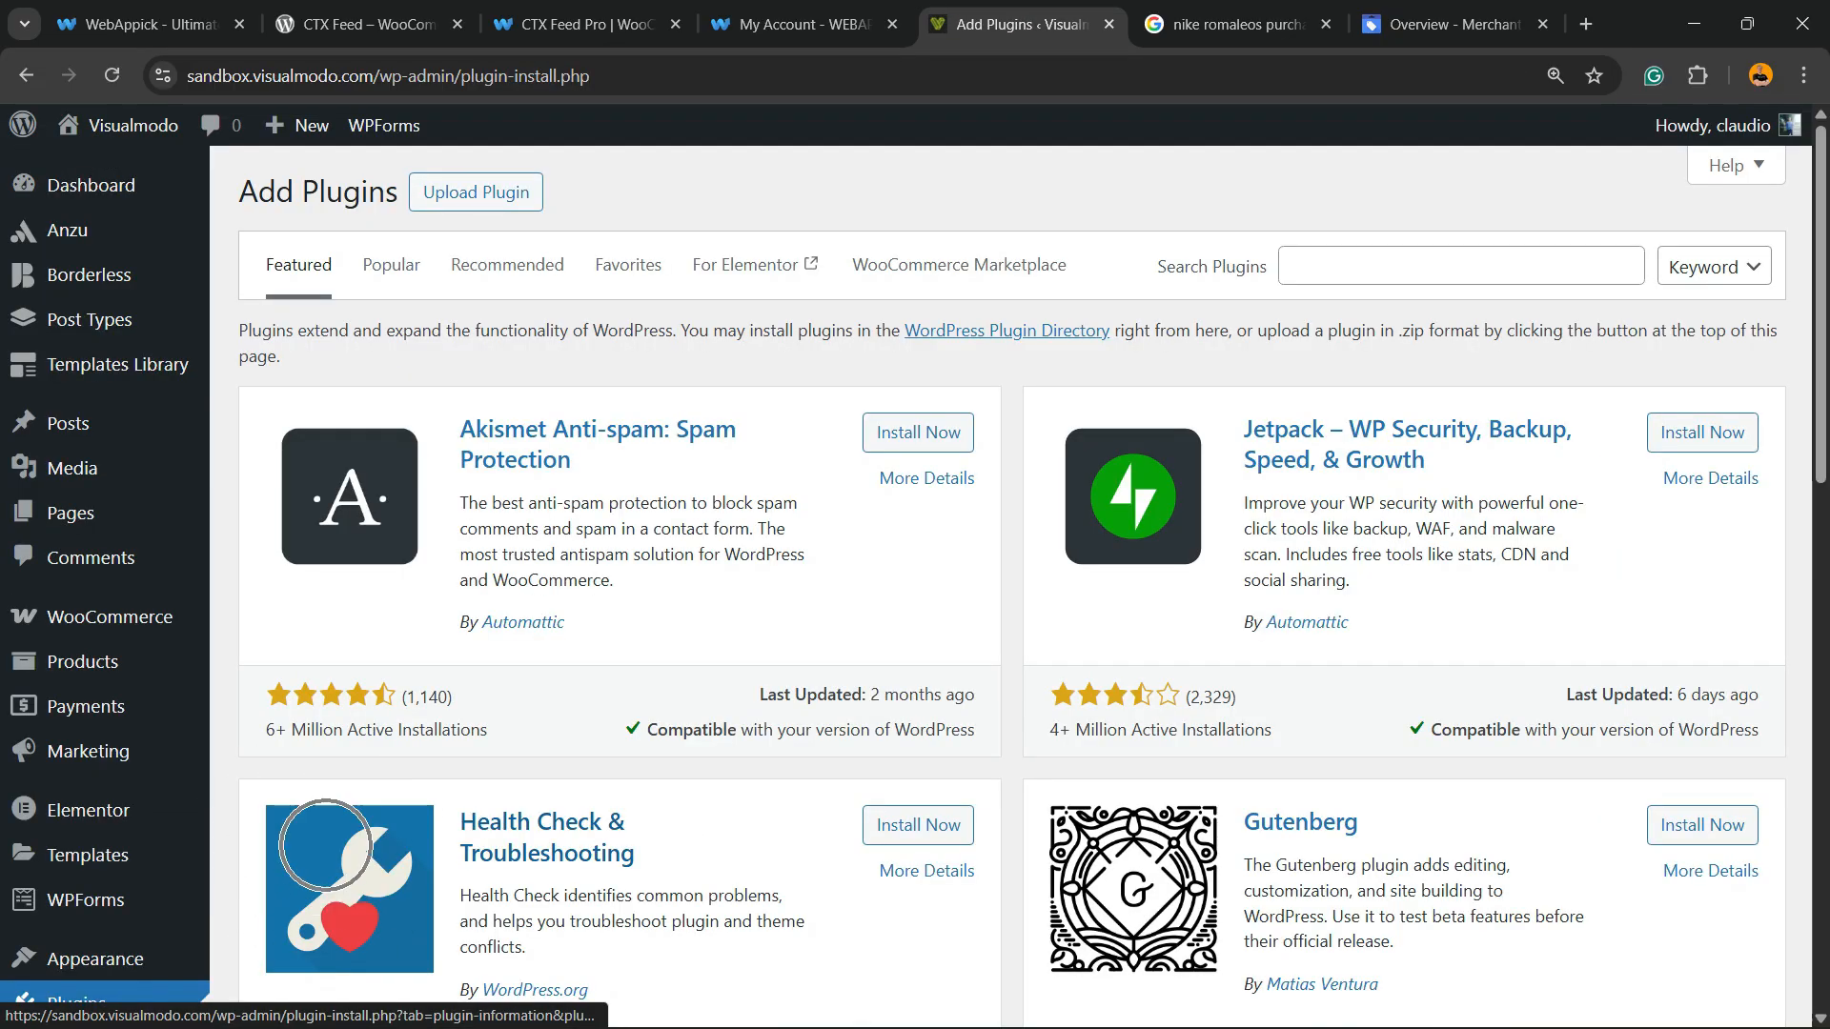
- Copy the title "CTX Feed – WooCommerce Product Feed Manager" from its wordpress.org page and search the site's Add Plugins page for it
click(357, 24)
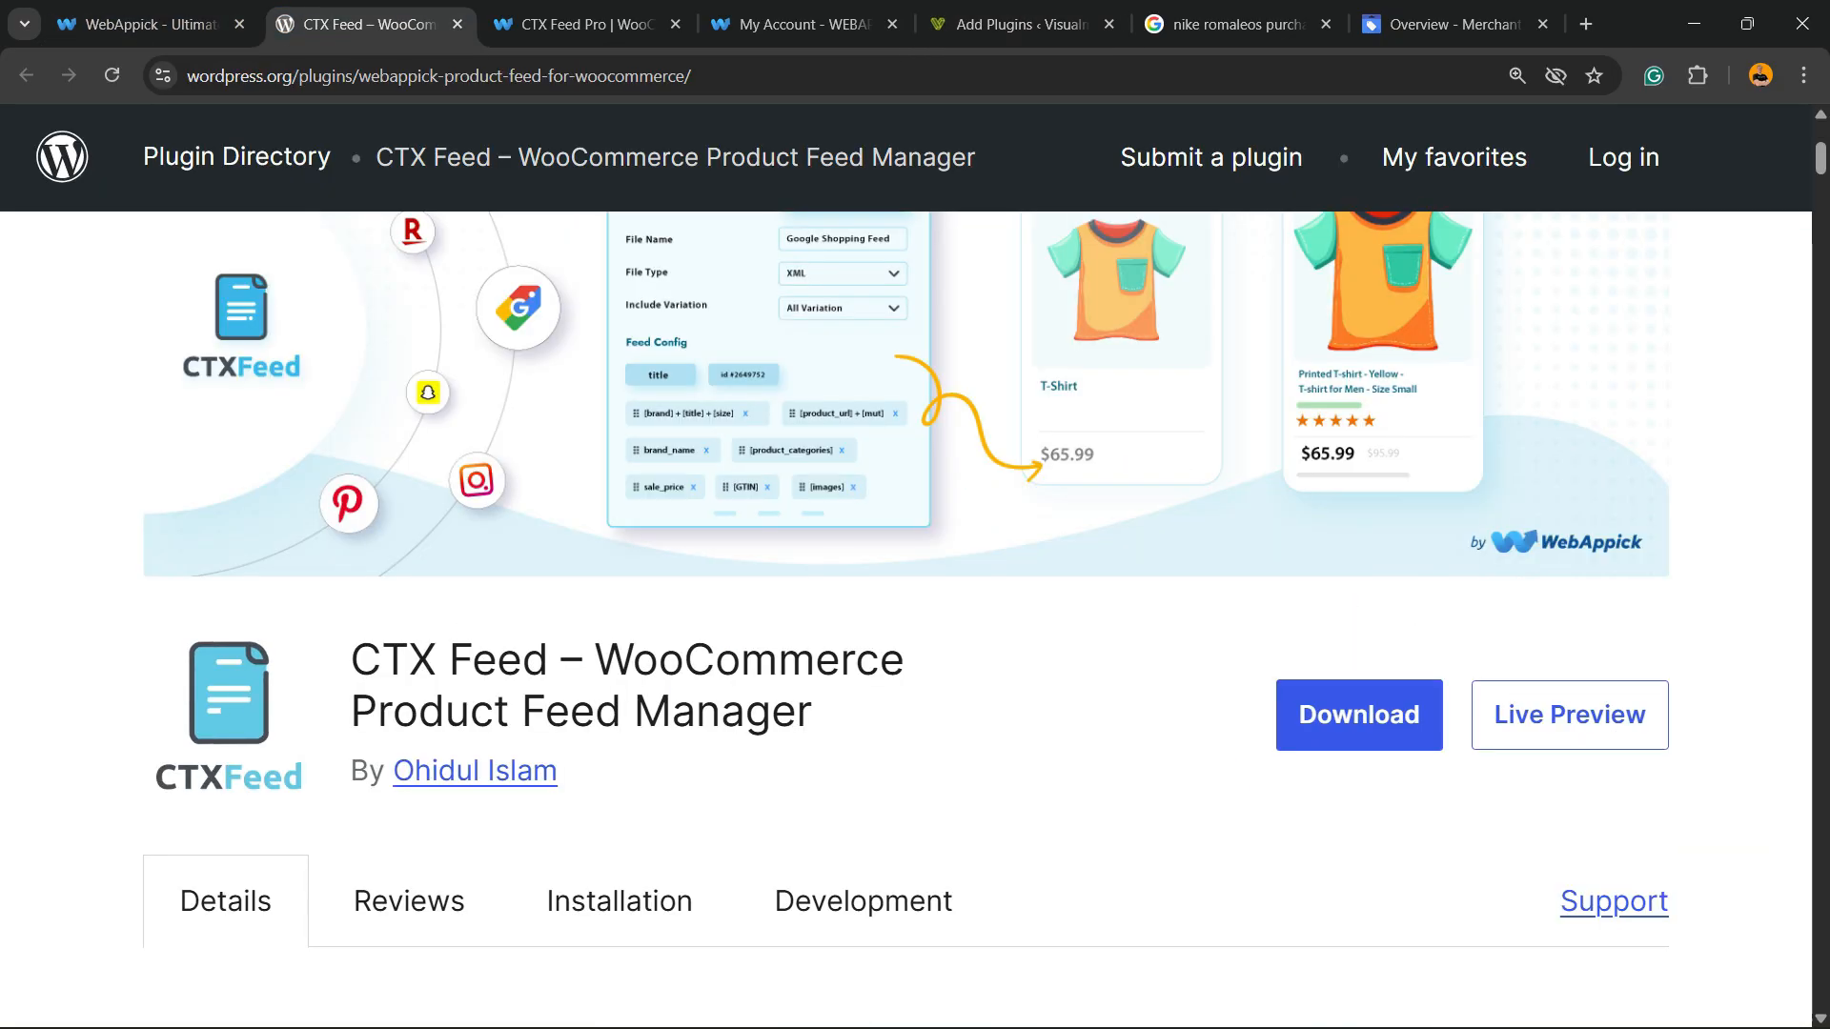
drag(351, 659, 812, 724)
key(ctrl+c)
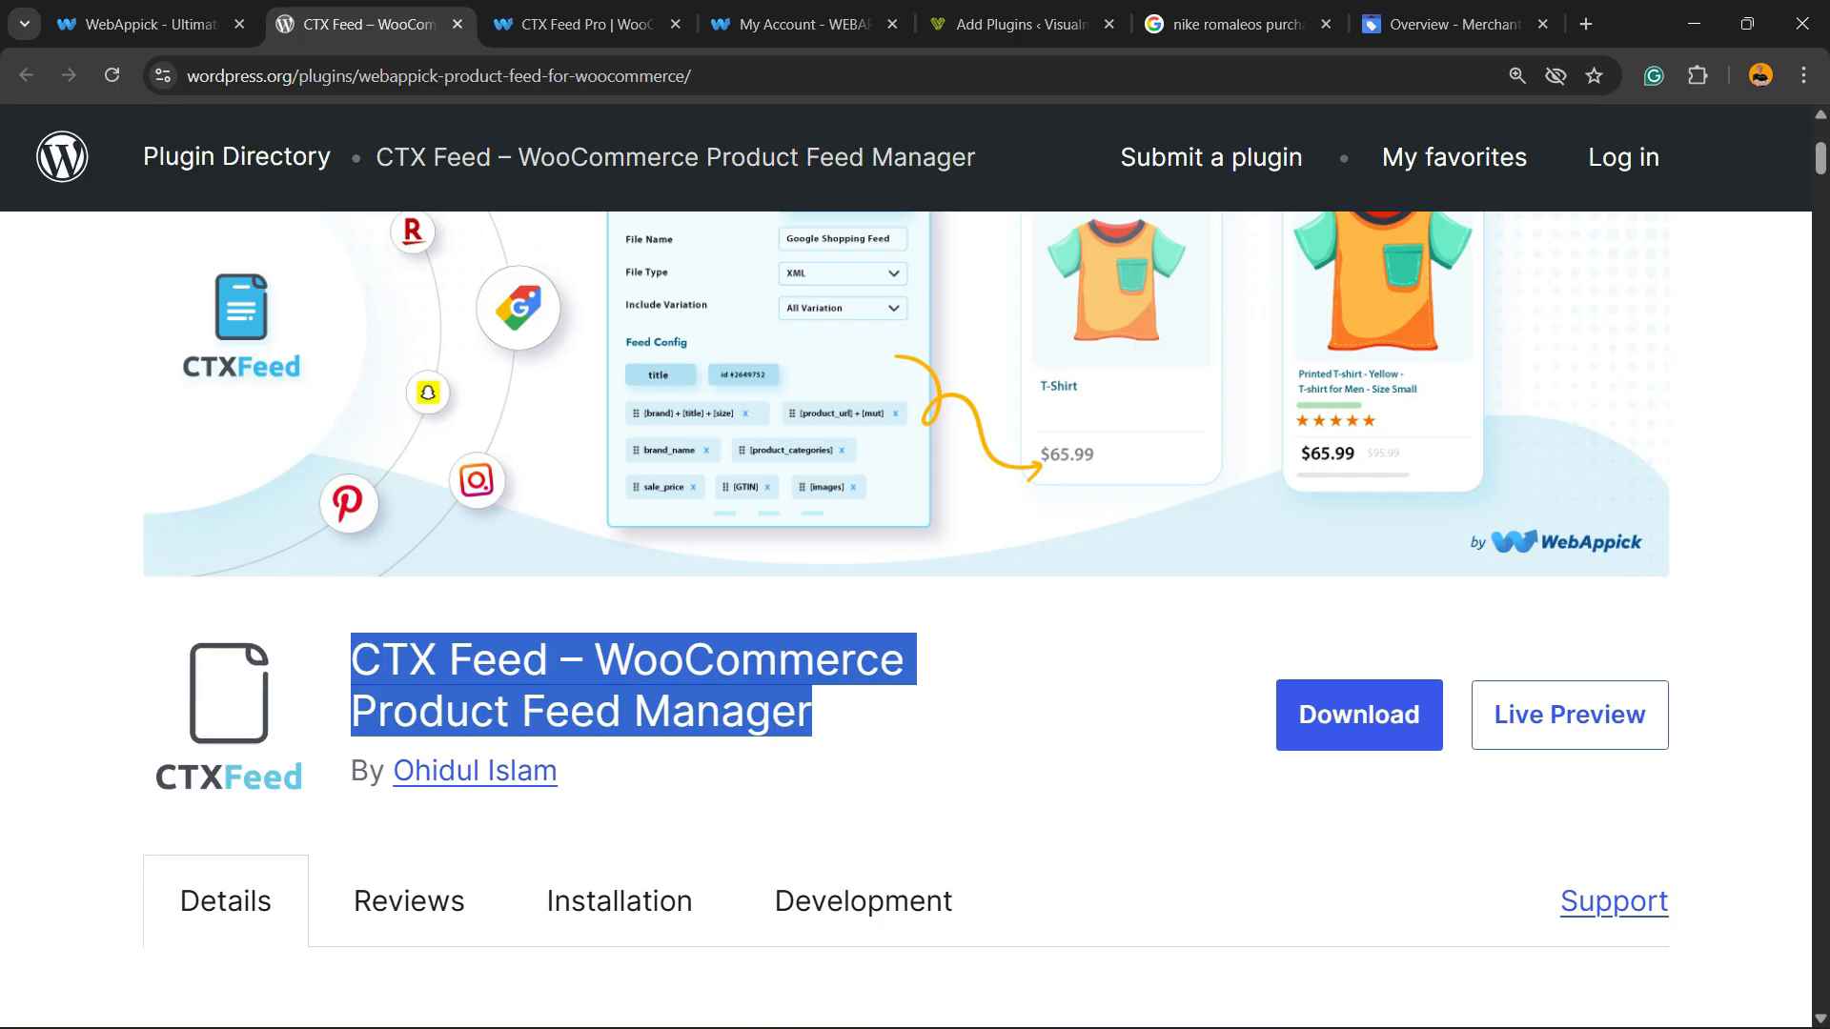
click(143, 24)
click(1015, 24)
click(1460, 266)
key(ctrl+v)
drag(1271, 266, 1157, 266)
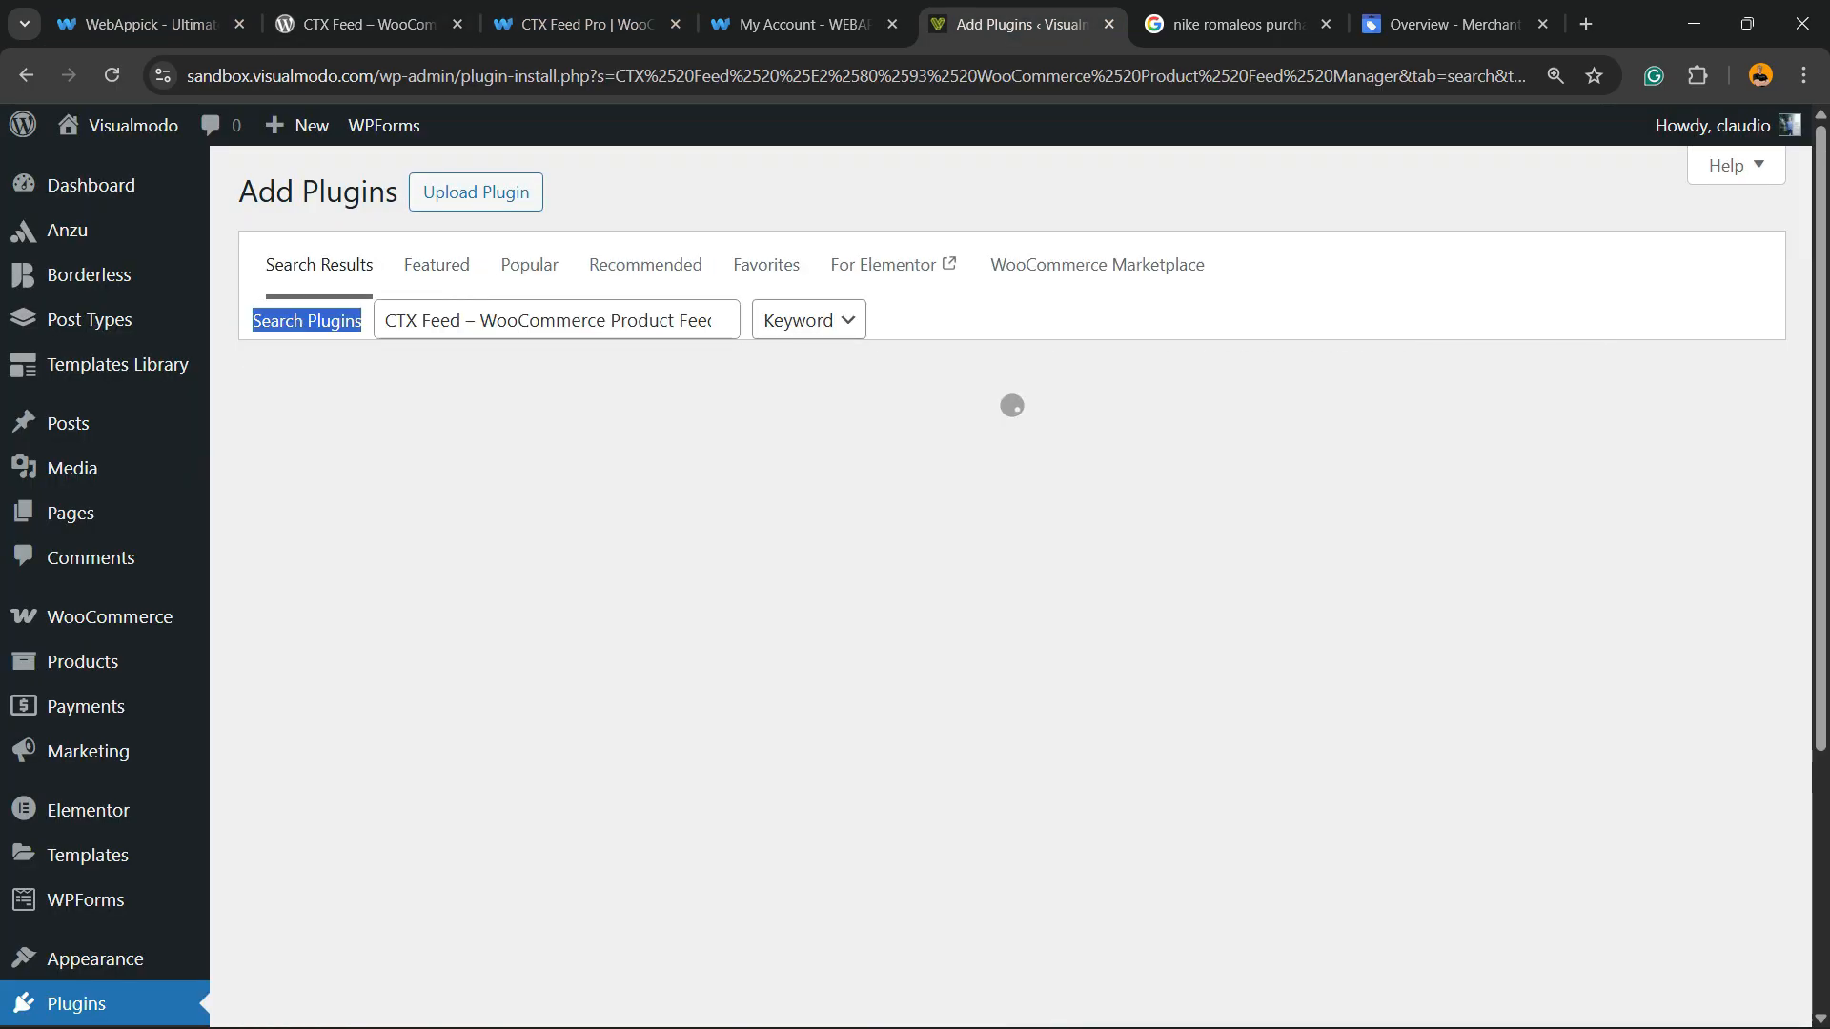
drag(496, 321, 675, 321)
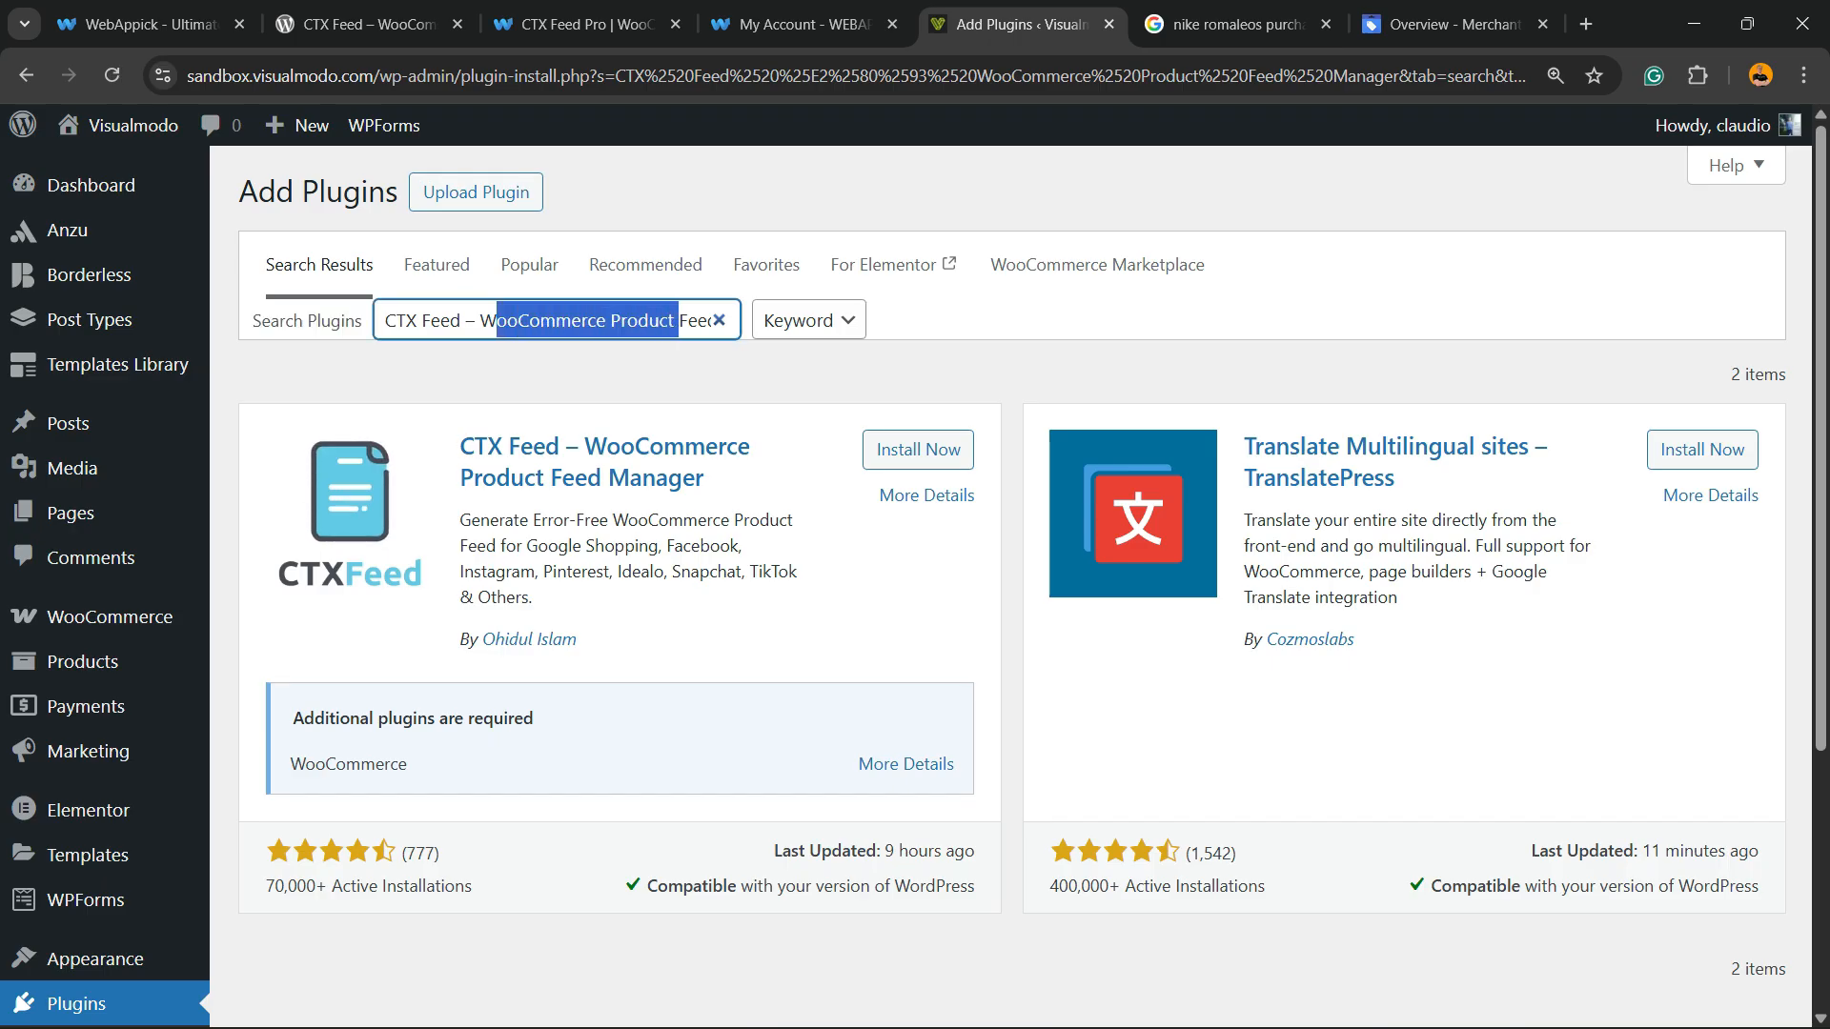
- Install and activate the CTX Feed – WooCommerce Product Feed Manager plugin, declining its diagnostic data collection request
click(918, 449)
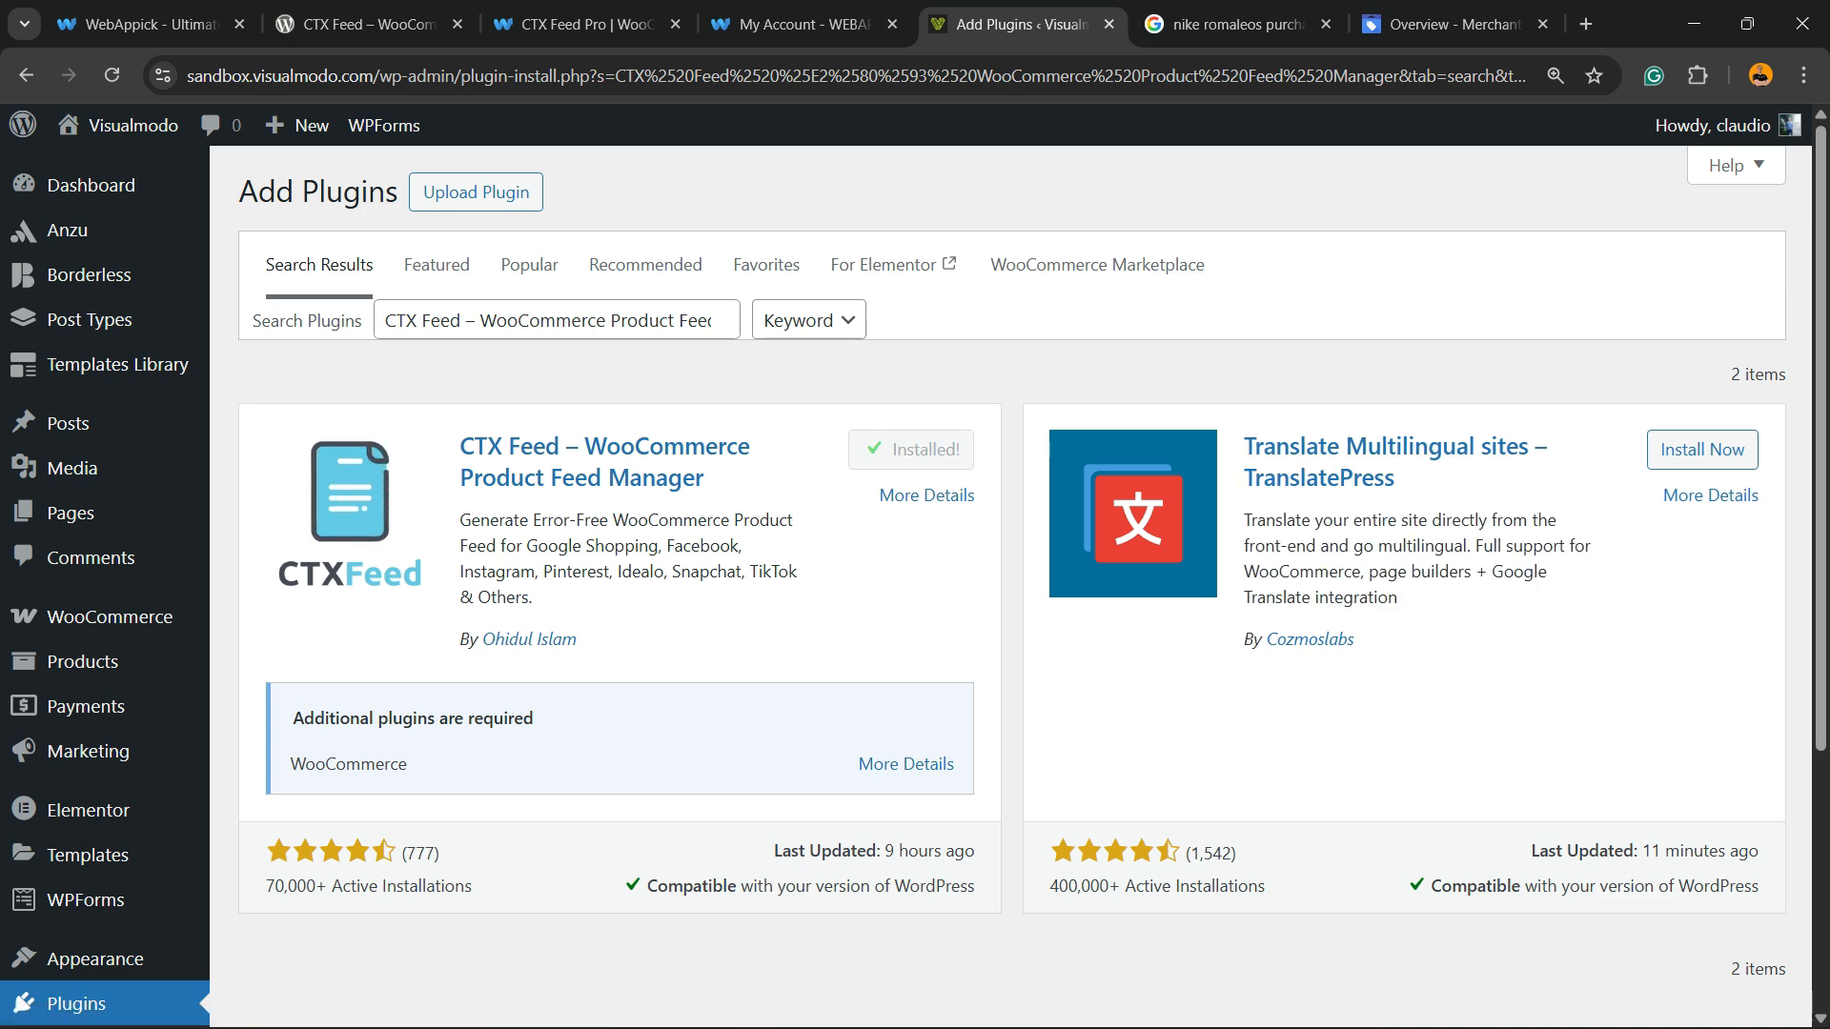
drag(397, 852, 471, 886)
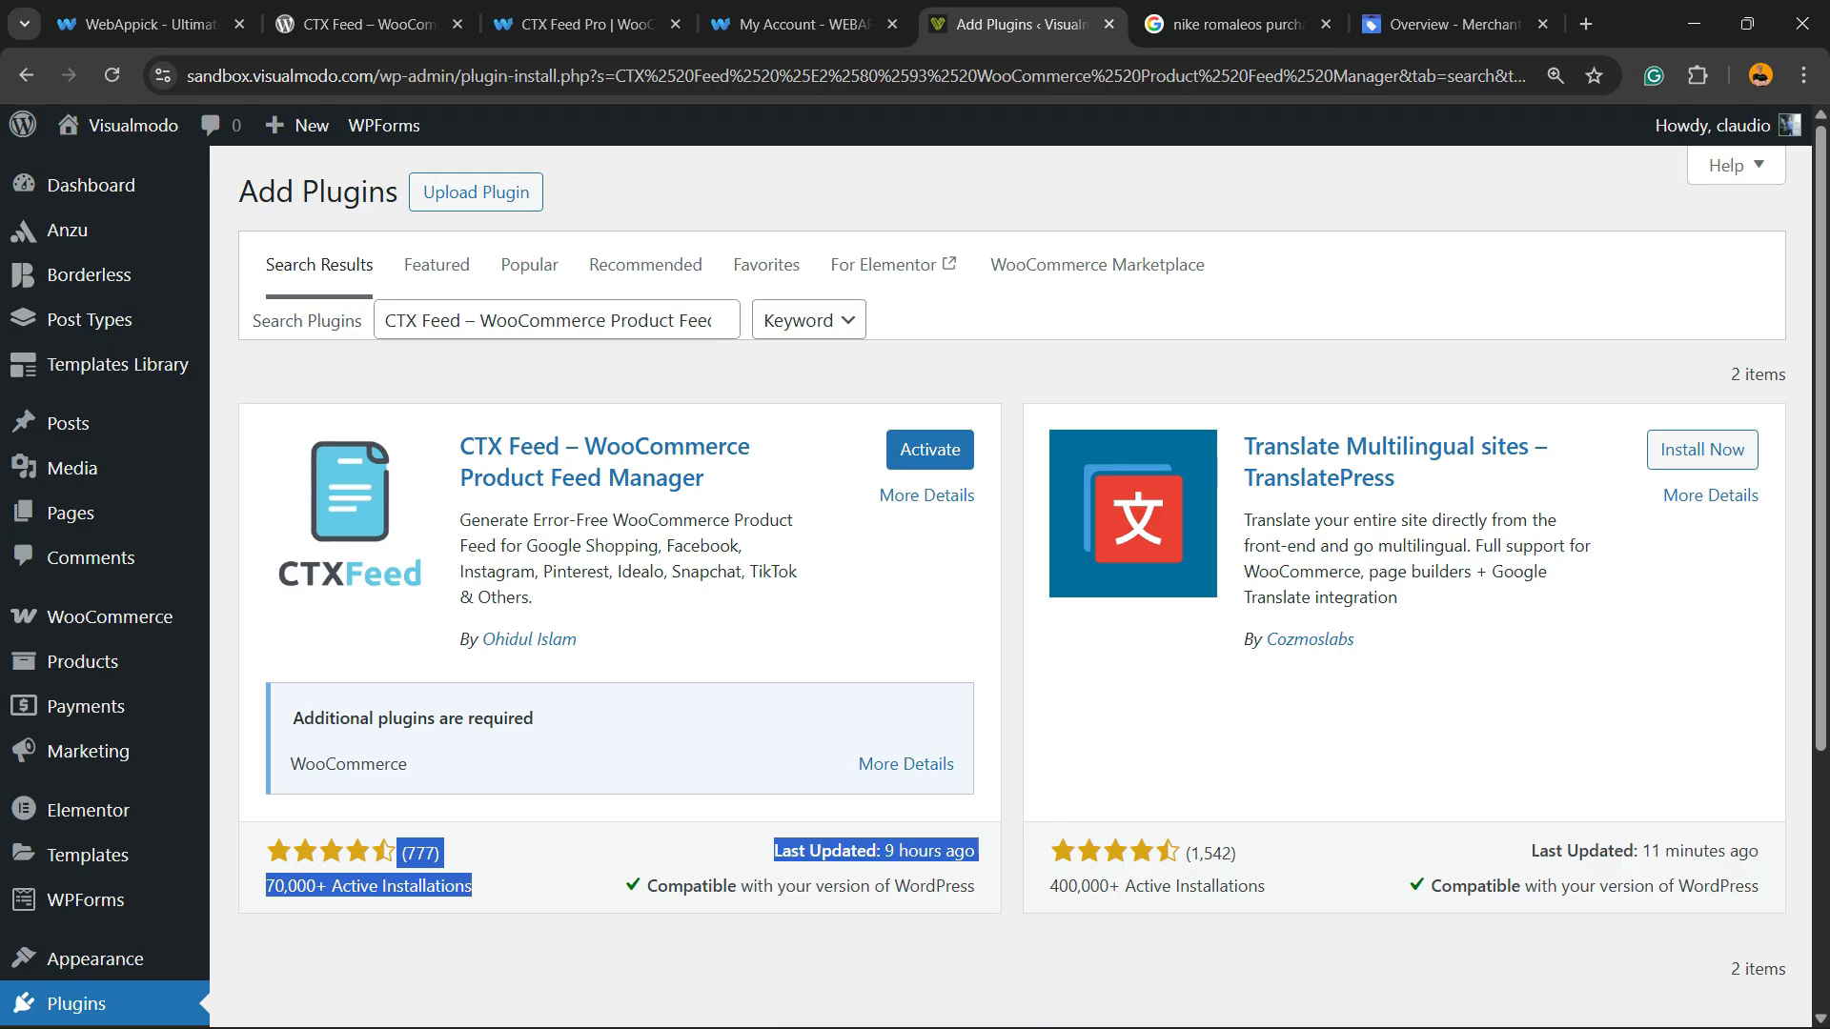
click(930, 449)
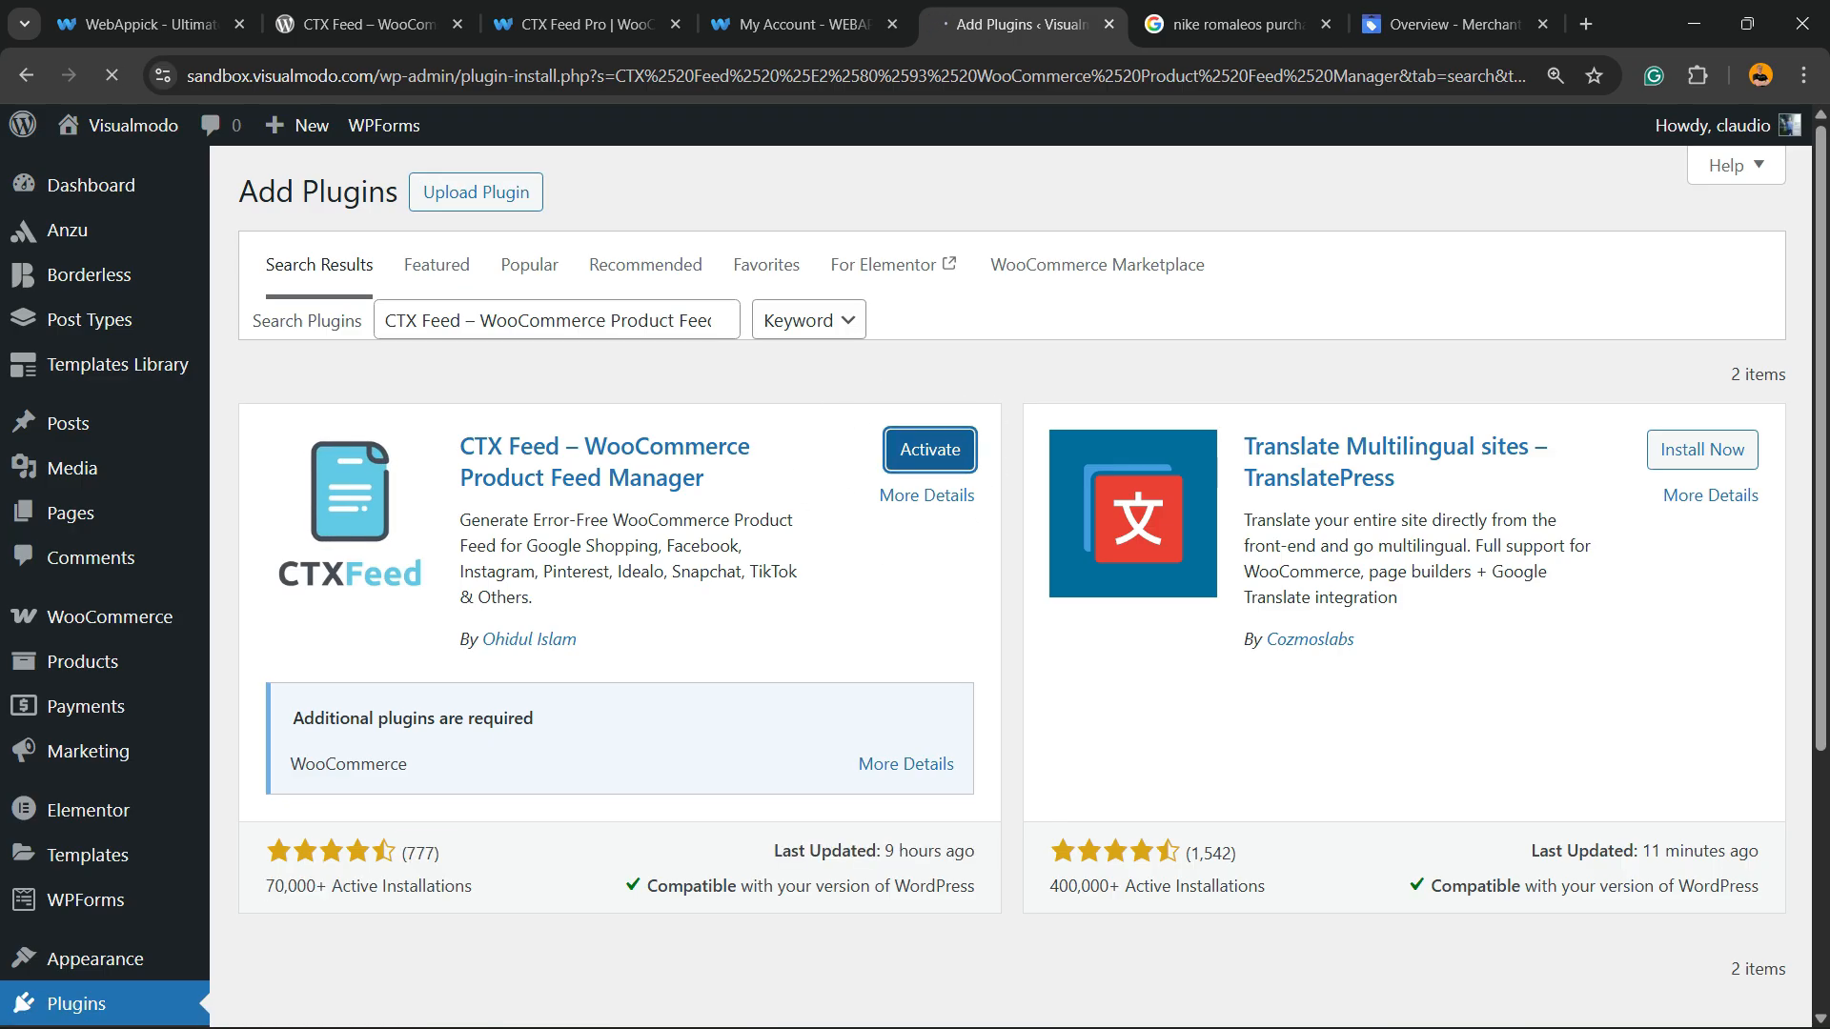
scroll(1010, 586, down, 3)
scroll(1010, 586, up, 3)
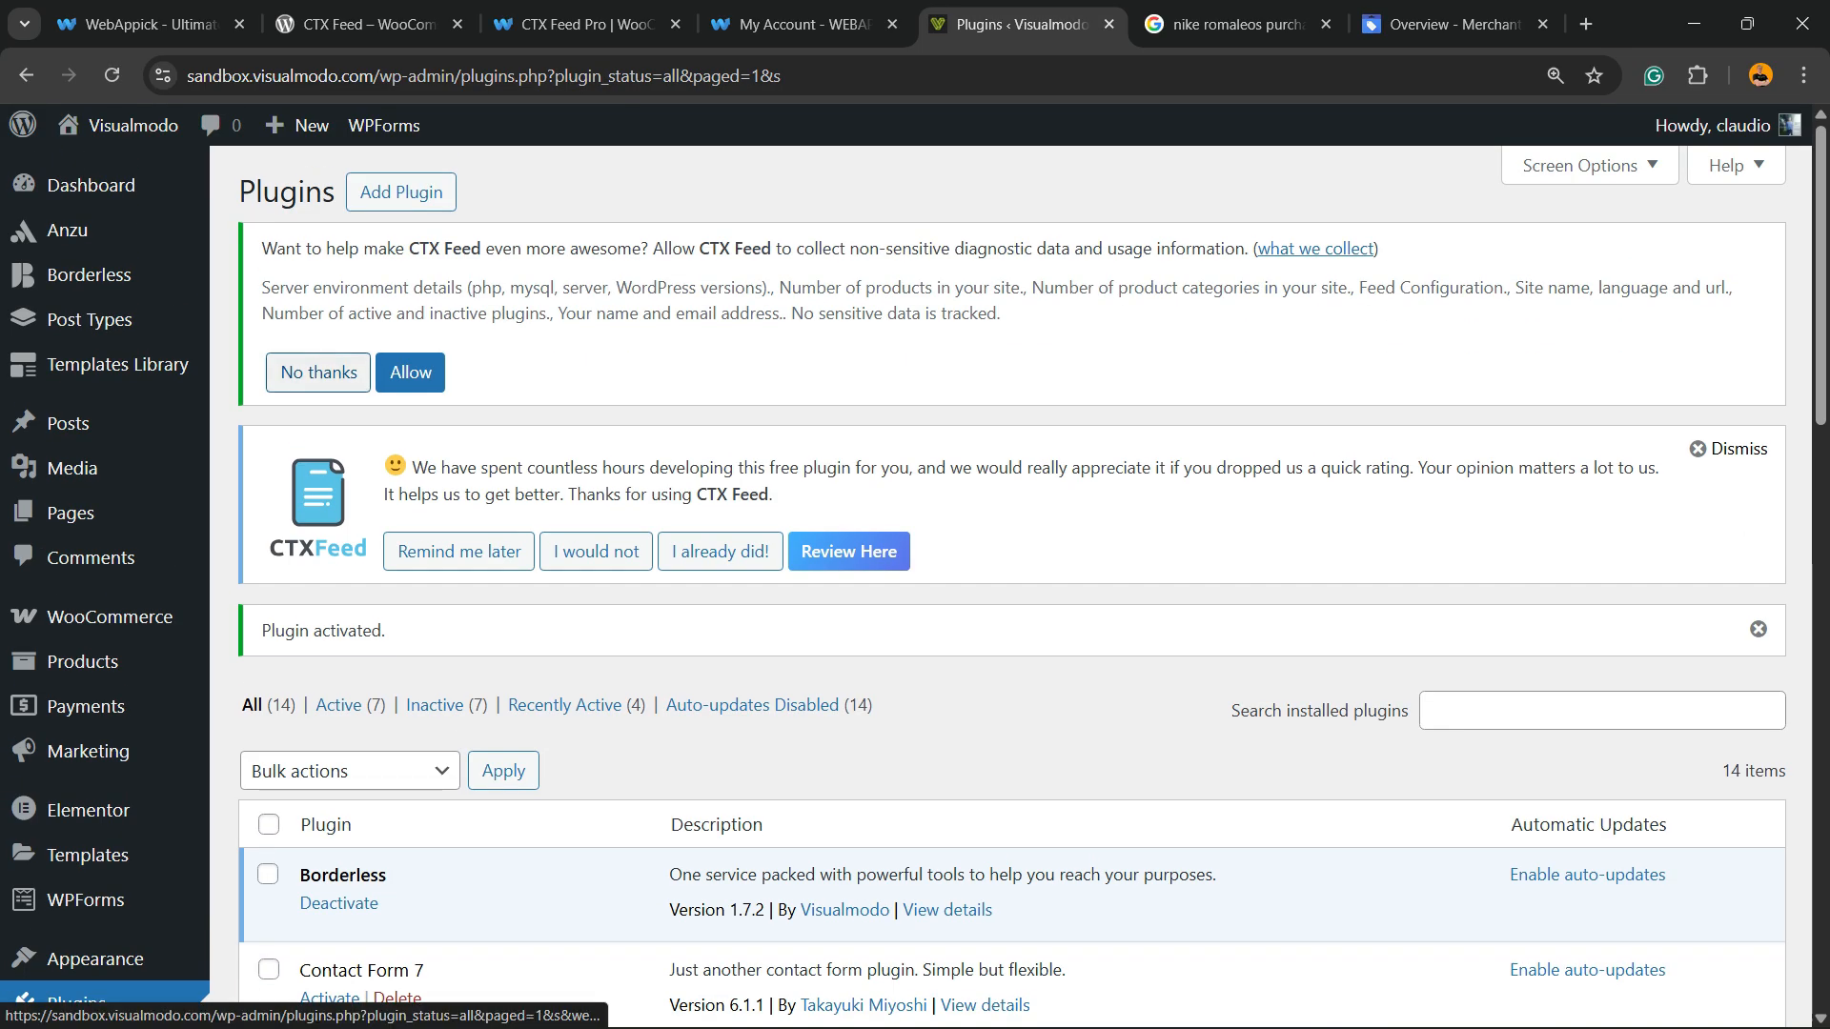
click(318, 372)
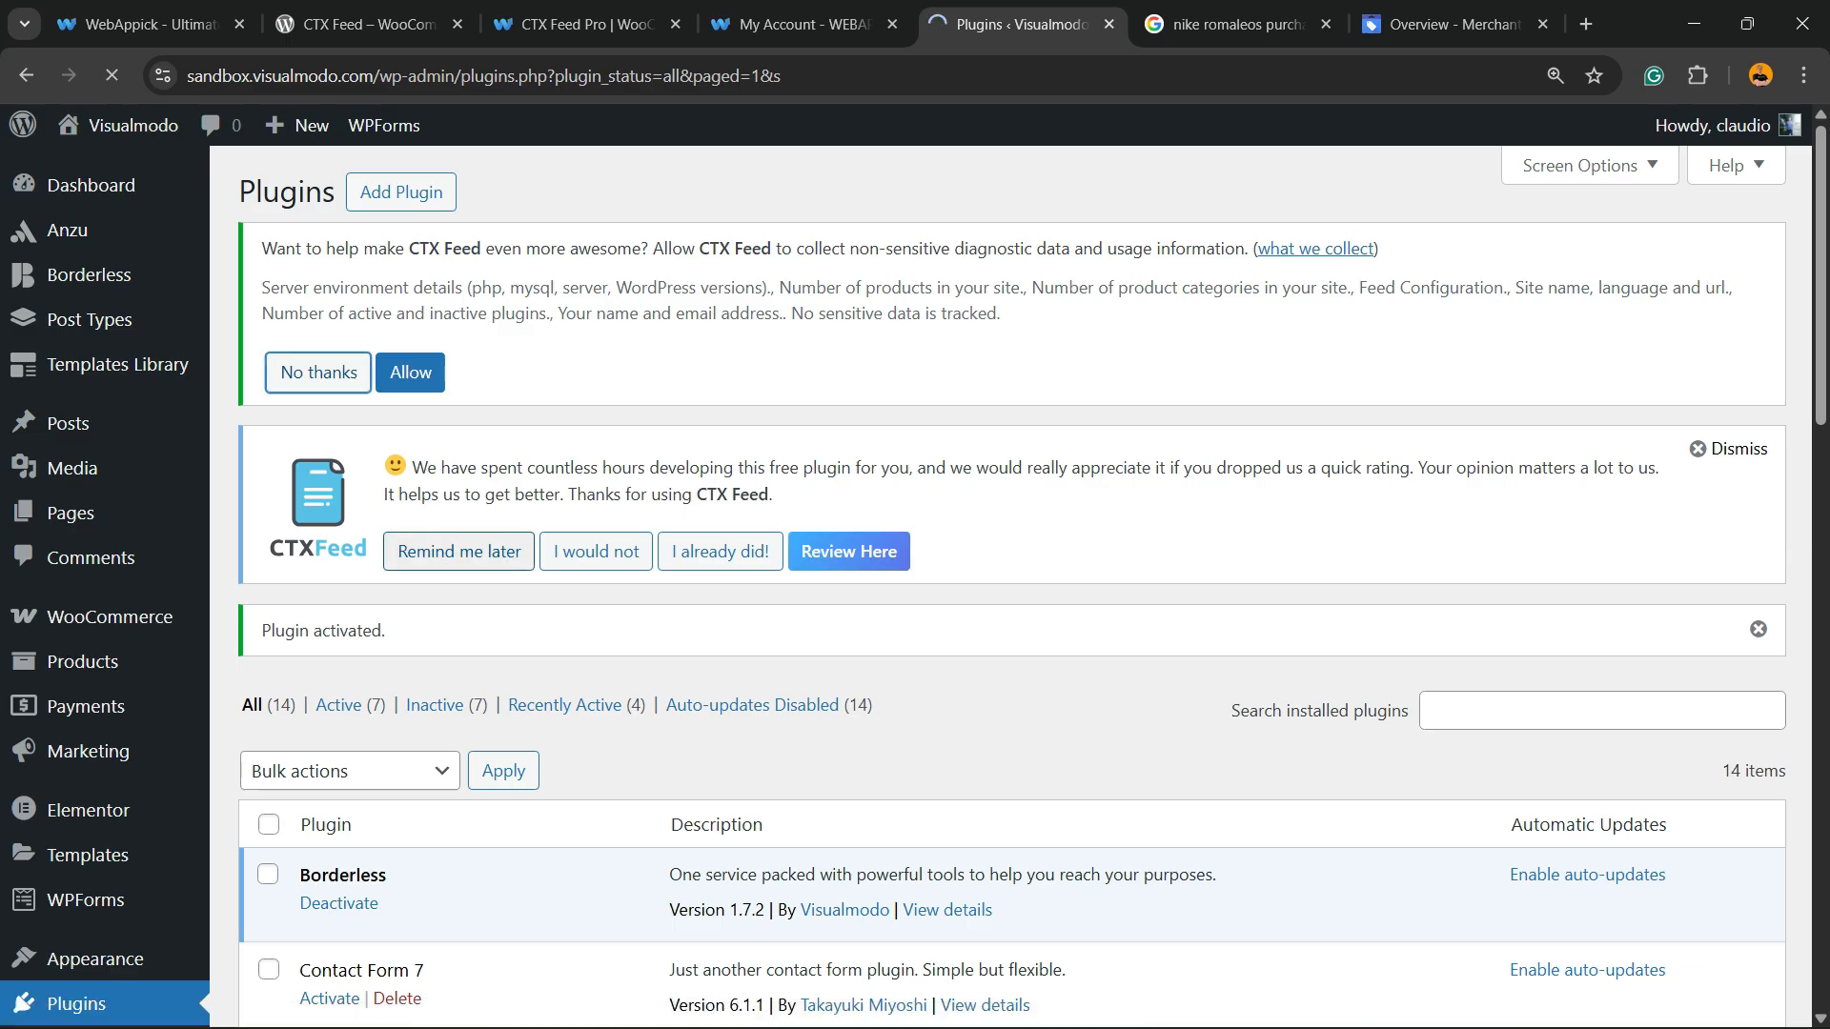
- Open the CTX Feed plugin's Premium page in the WordPress admin and examine its smart, advanced, category and product filtering features
scroll(1010, 572, down, 3)
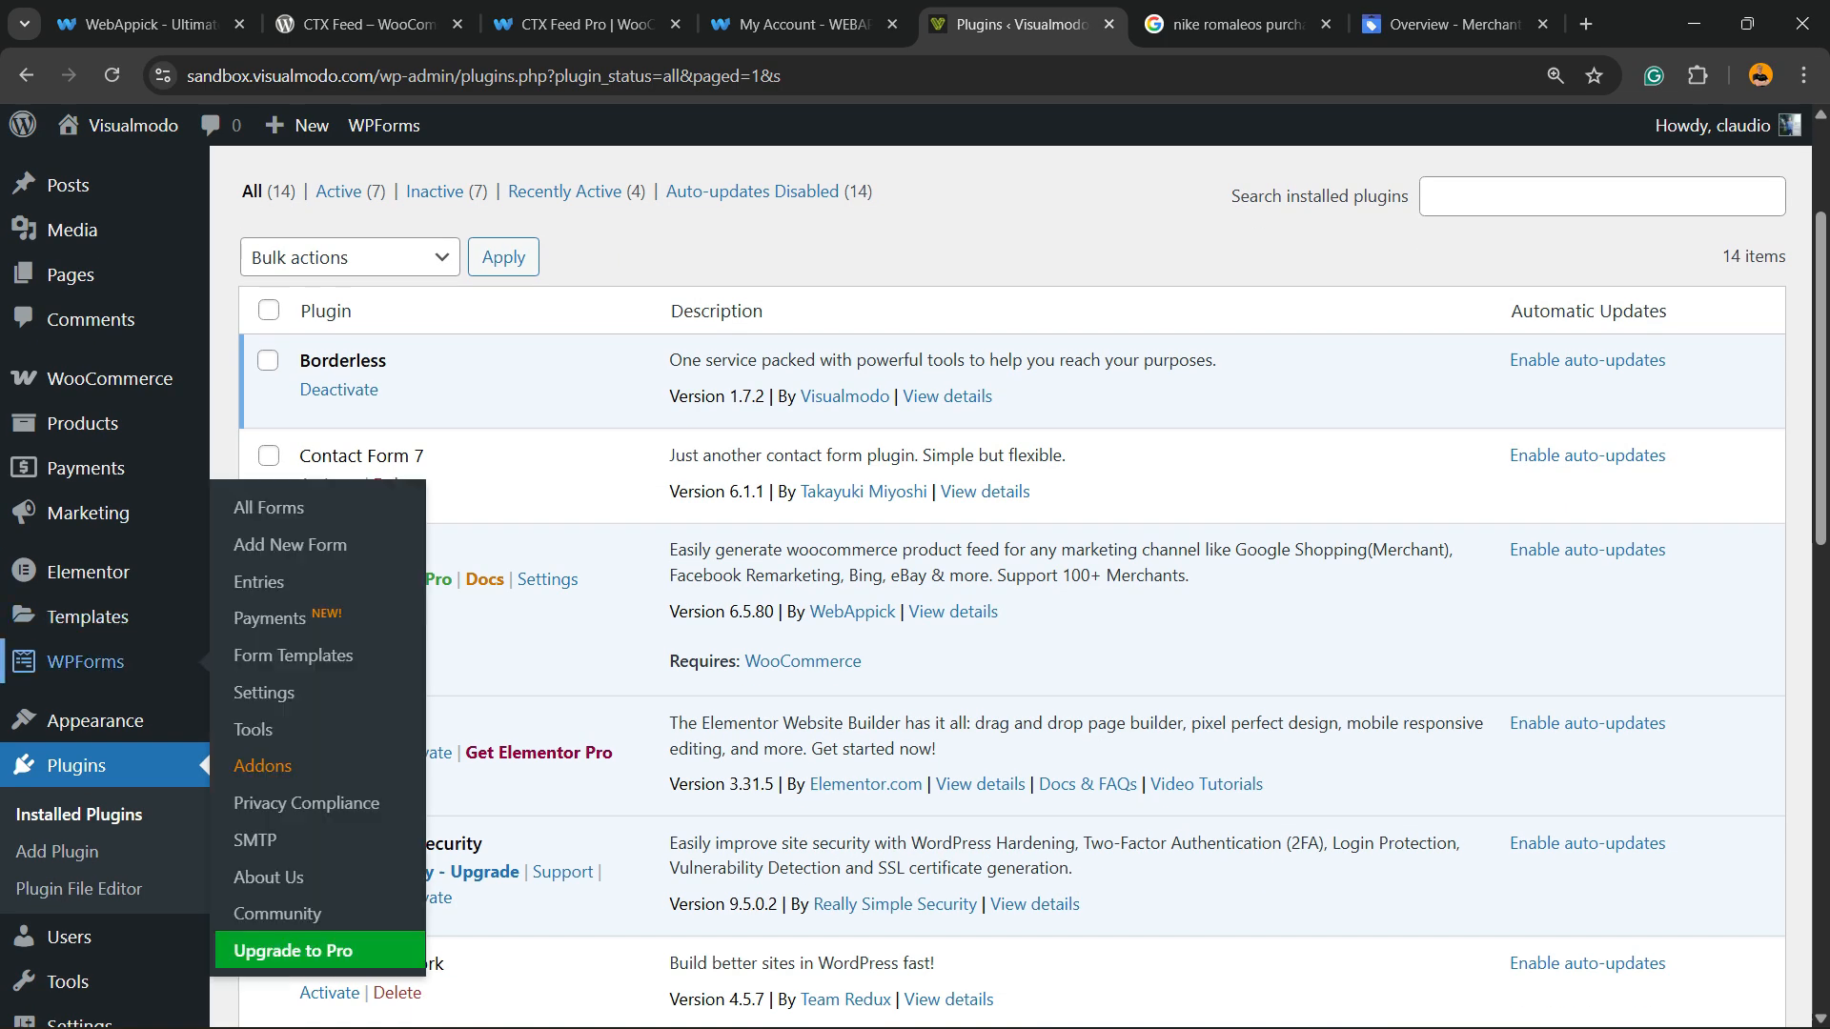
scroll(86, 661, down, 5)
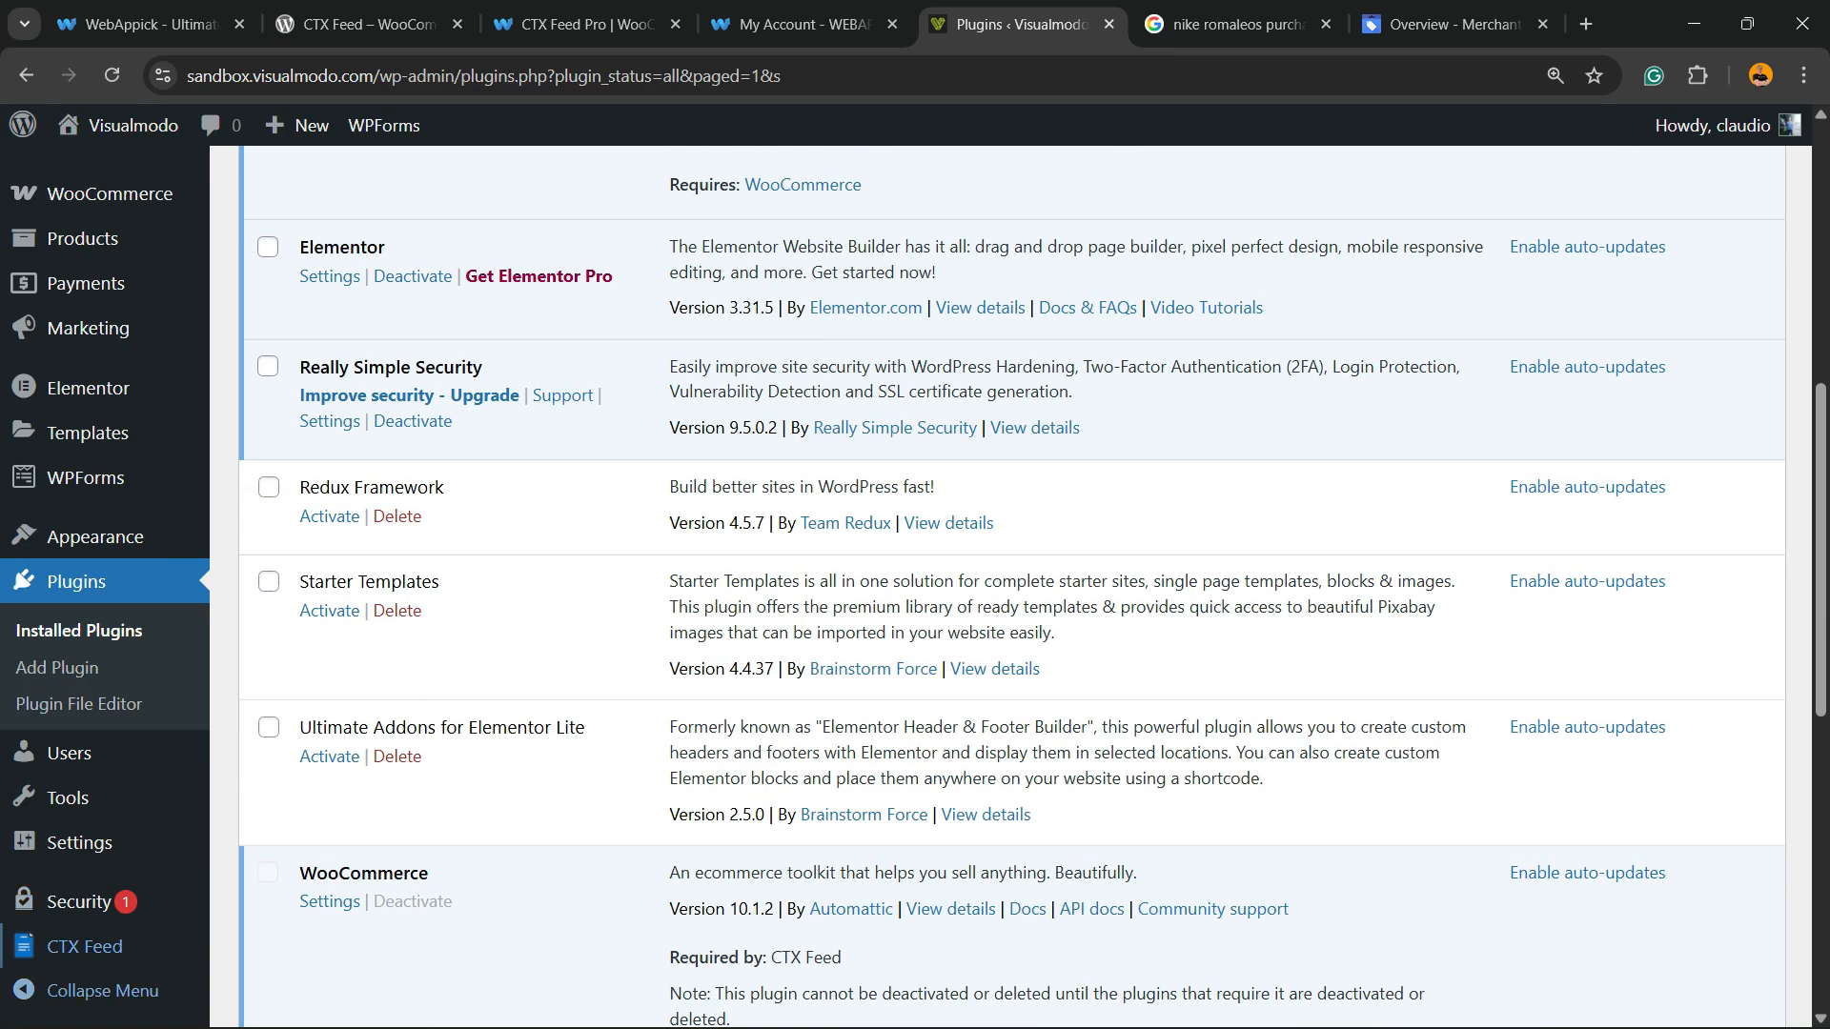
mouse_move(84, 946)
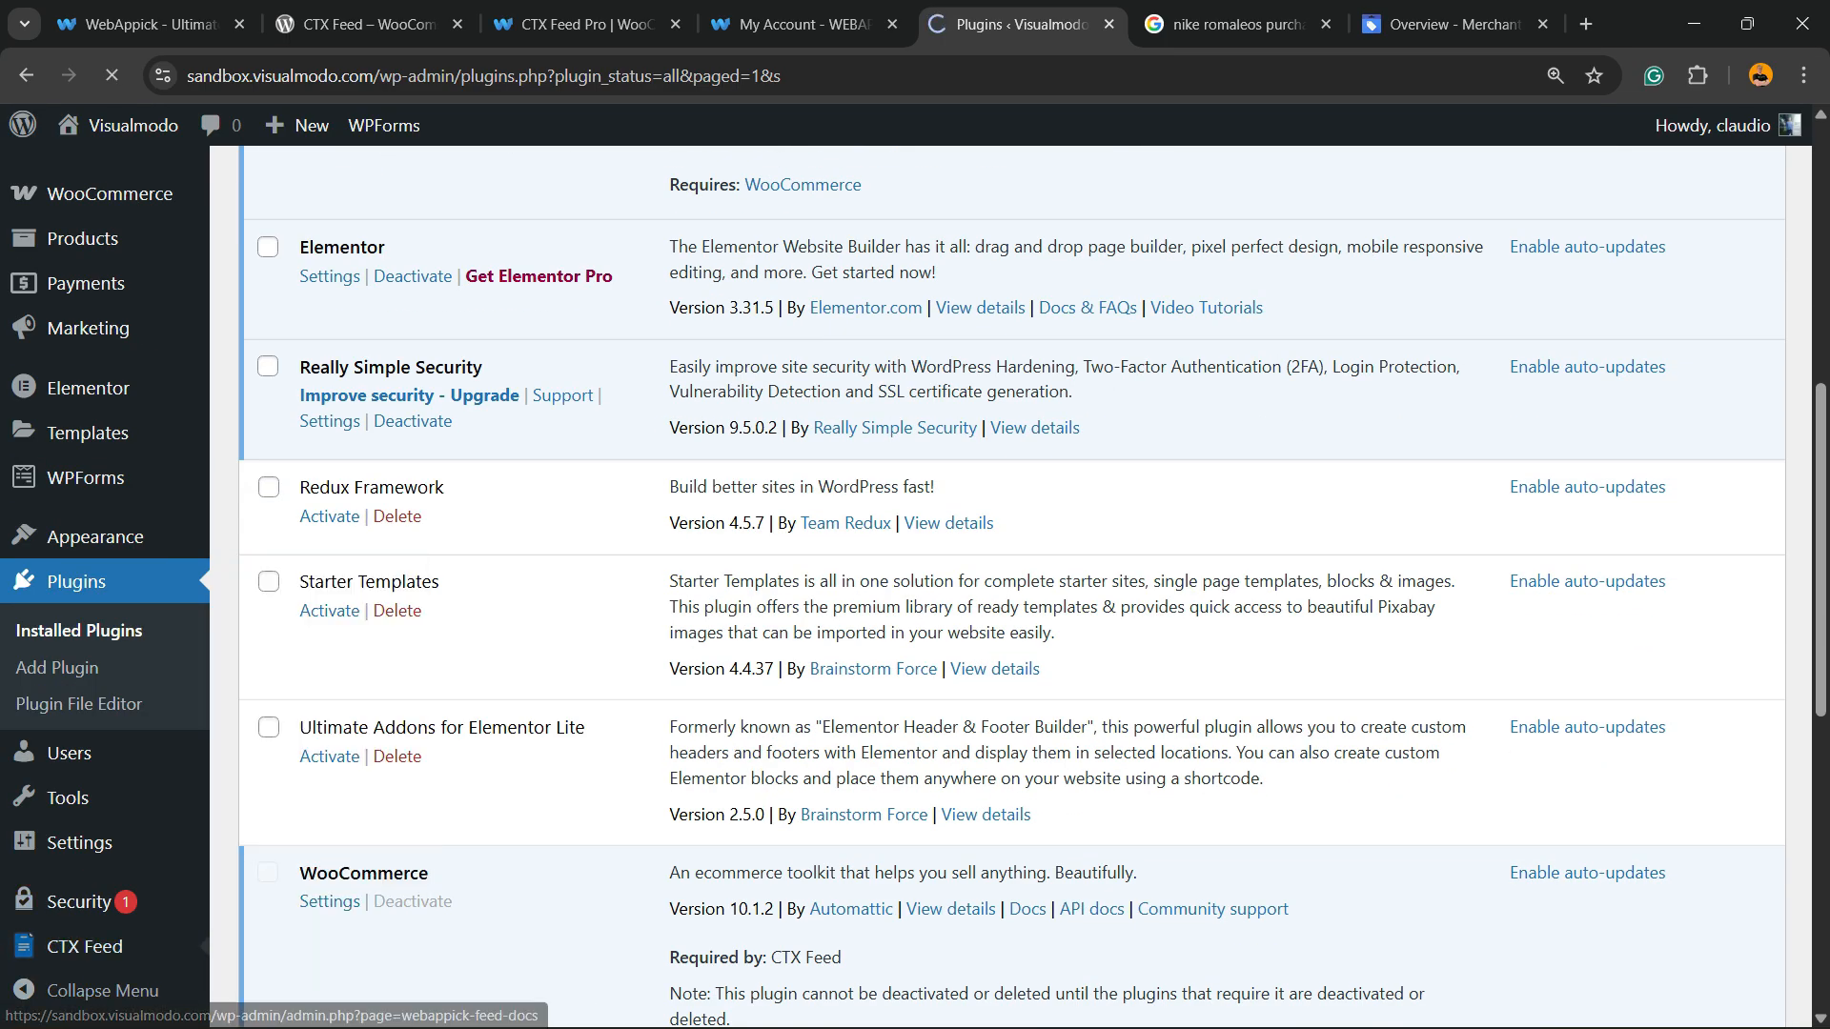
scroll(1228, 727, down, 5)
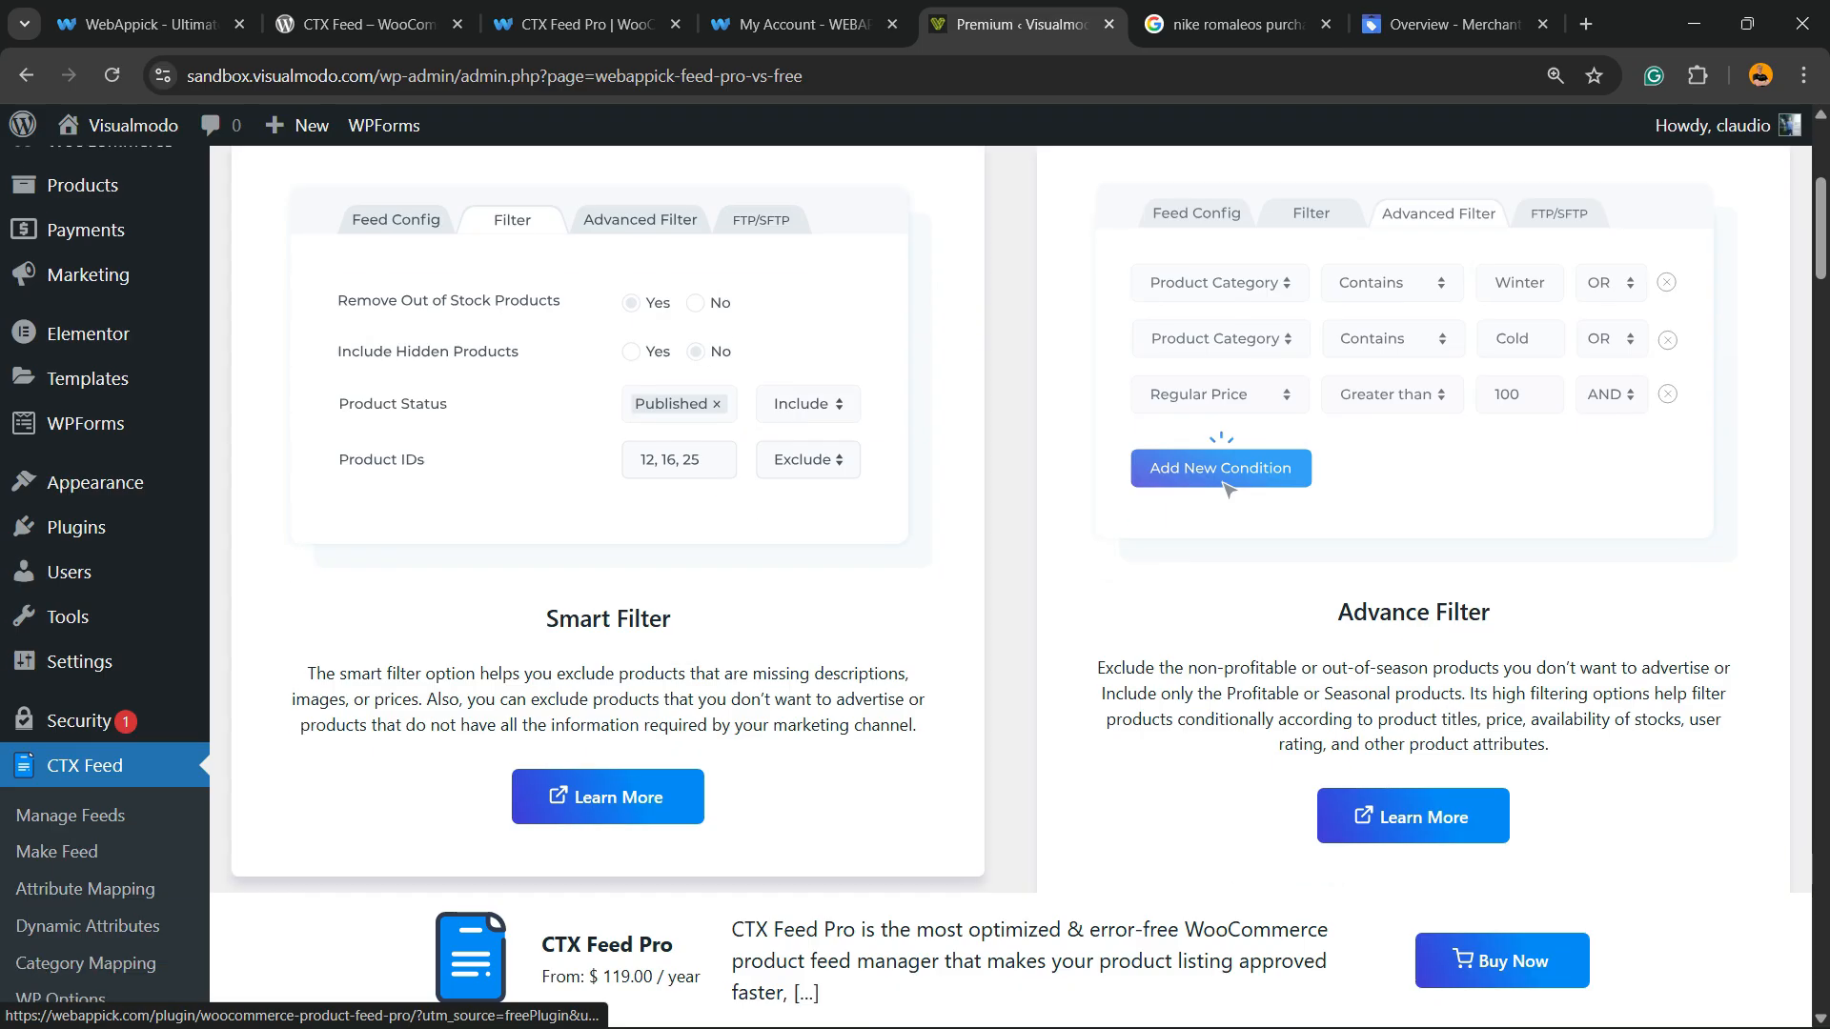
scroll(1228, 727, up, 3)
scroll(915, 586, down, 3)
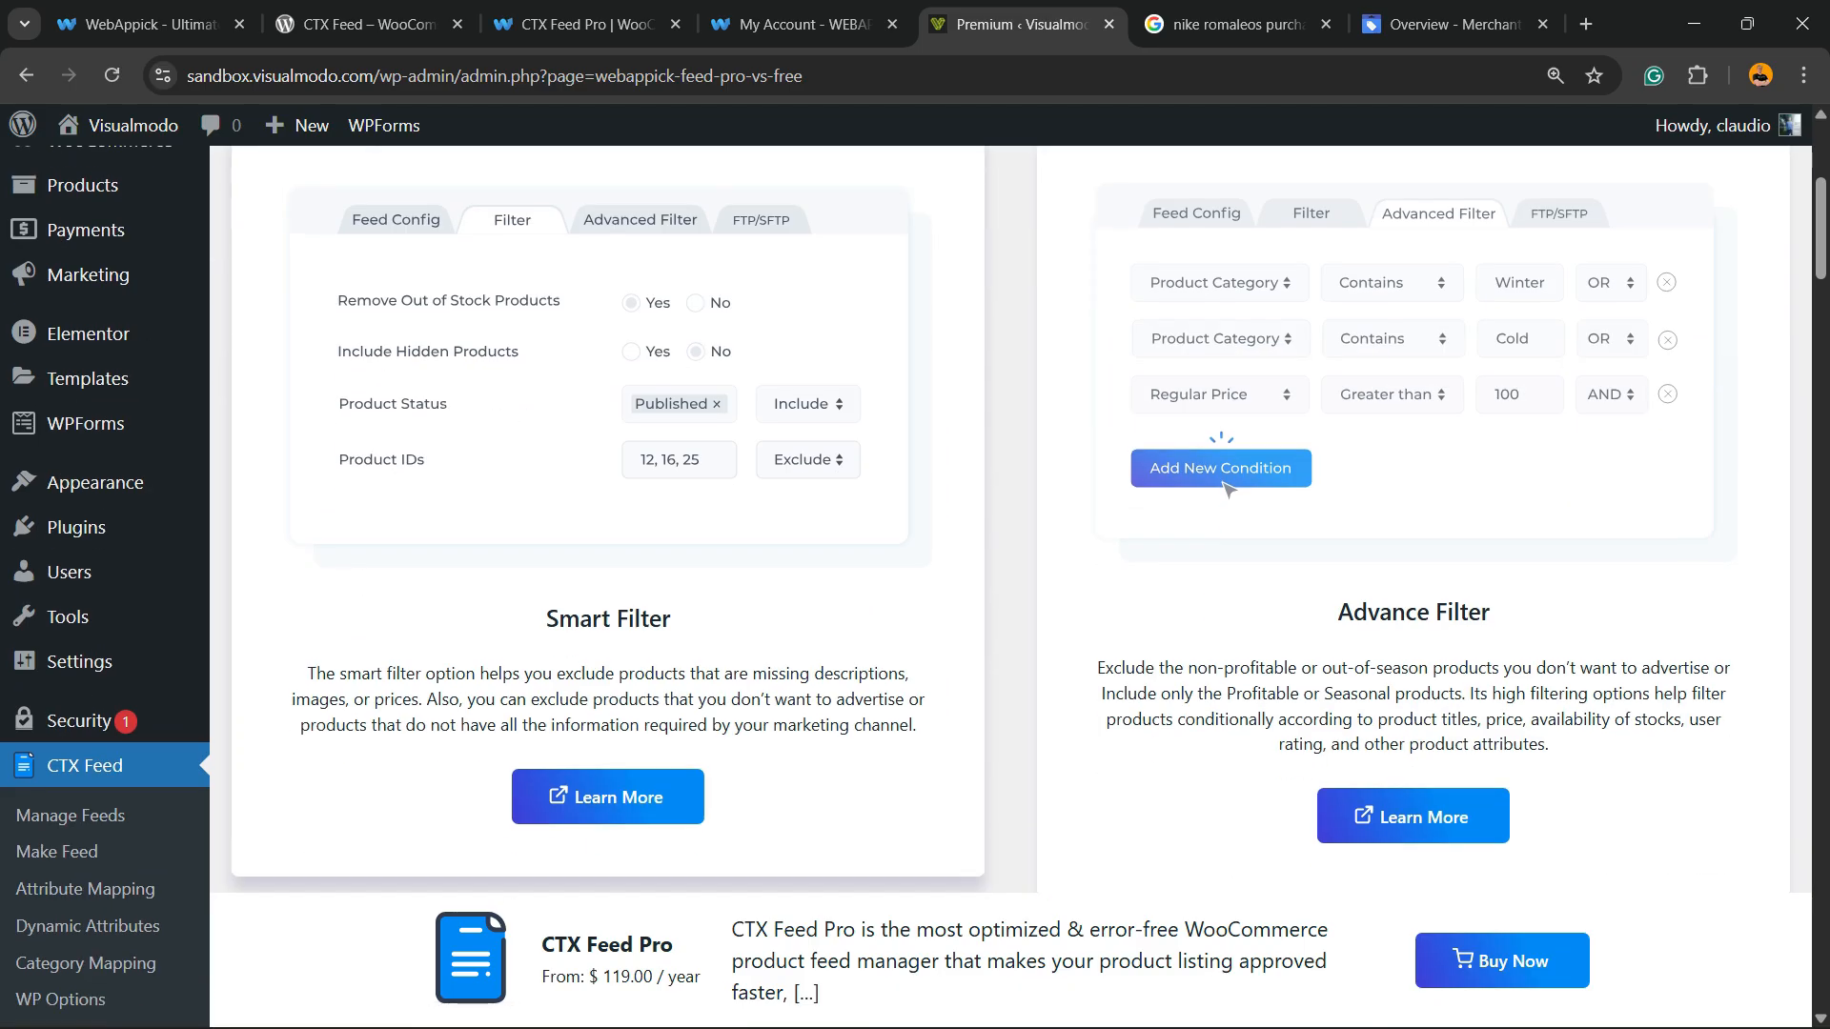
scroll(915, 514, down, 6)
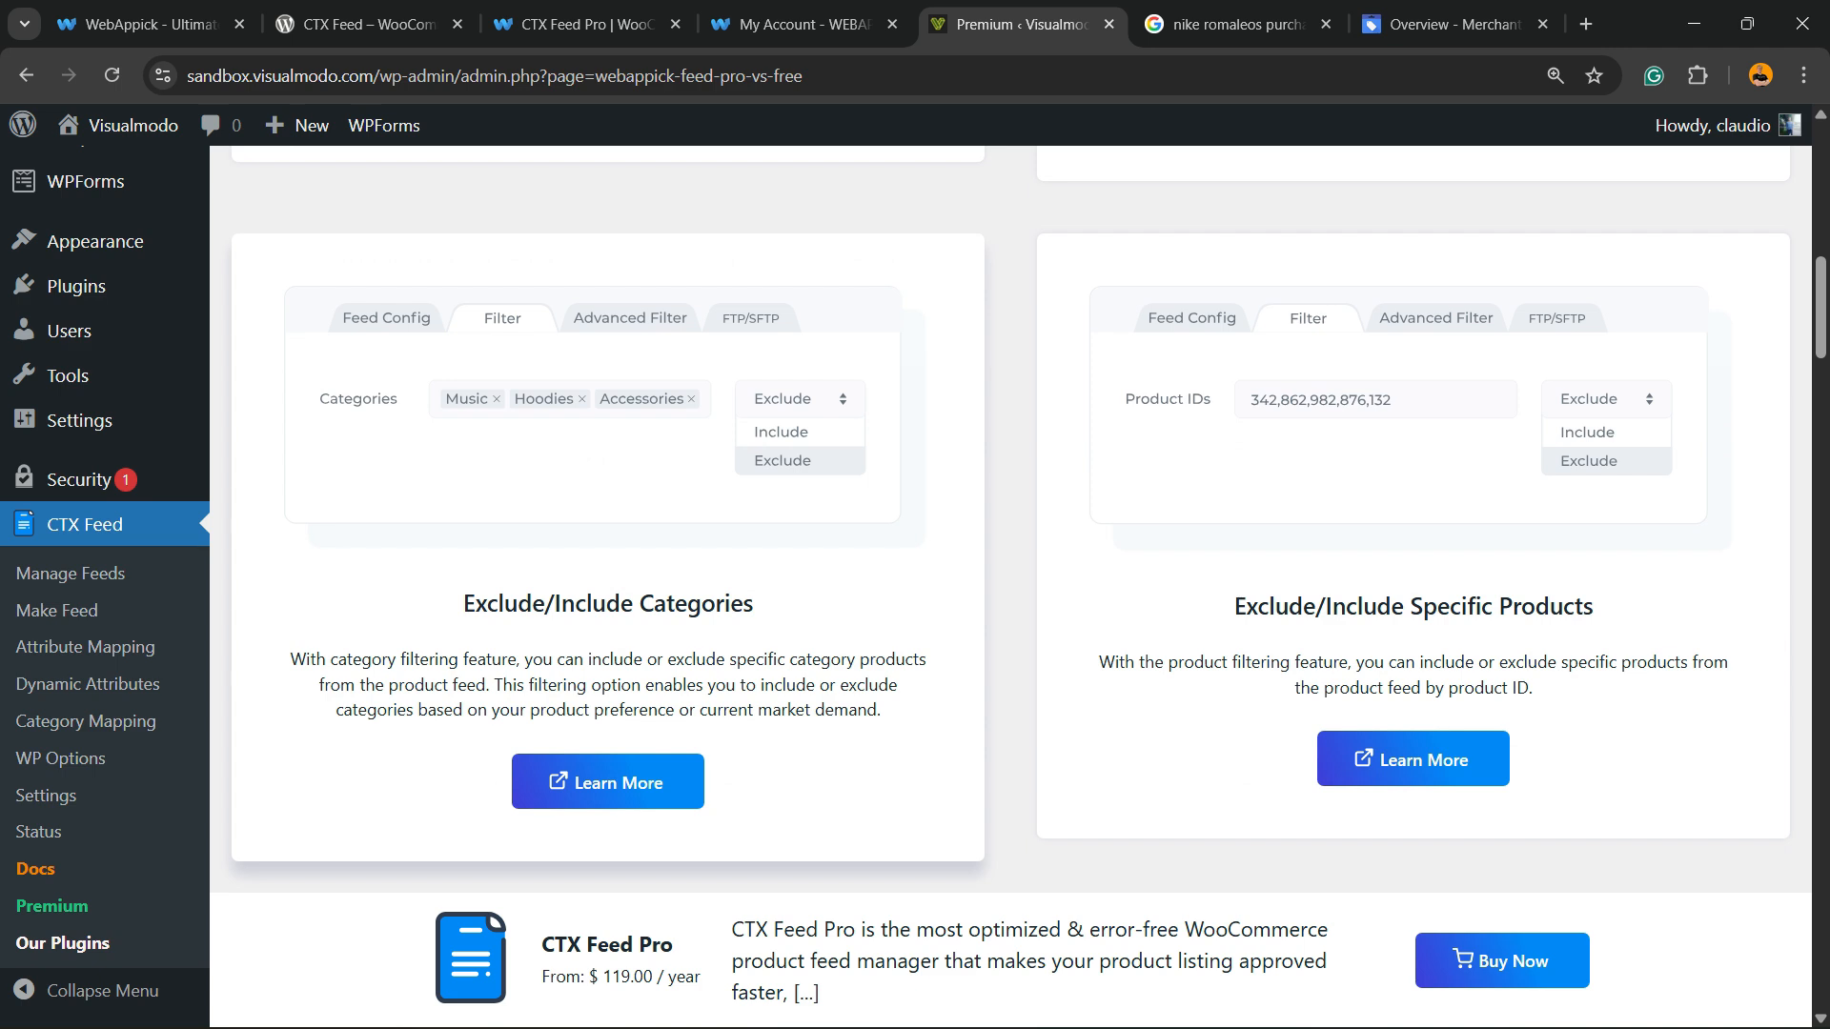
scroll(1020, 519, down, 7)
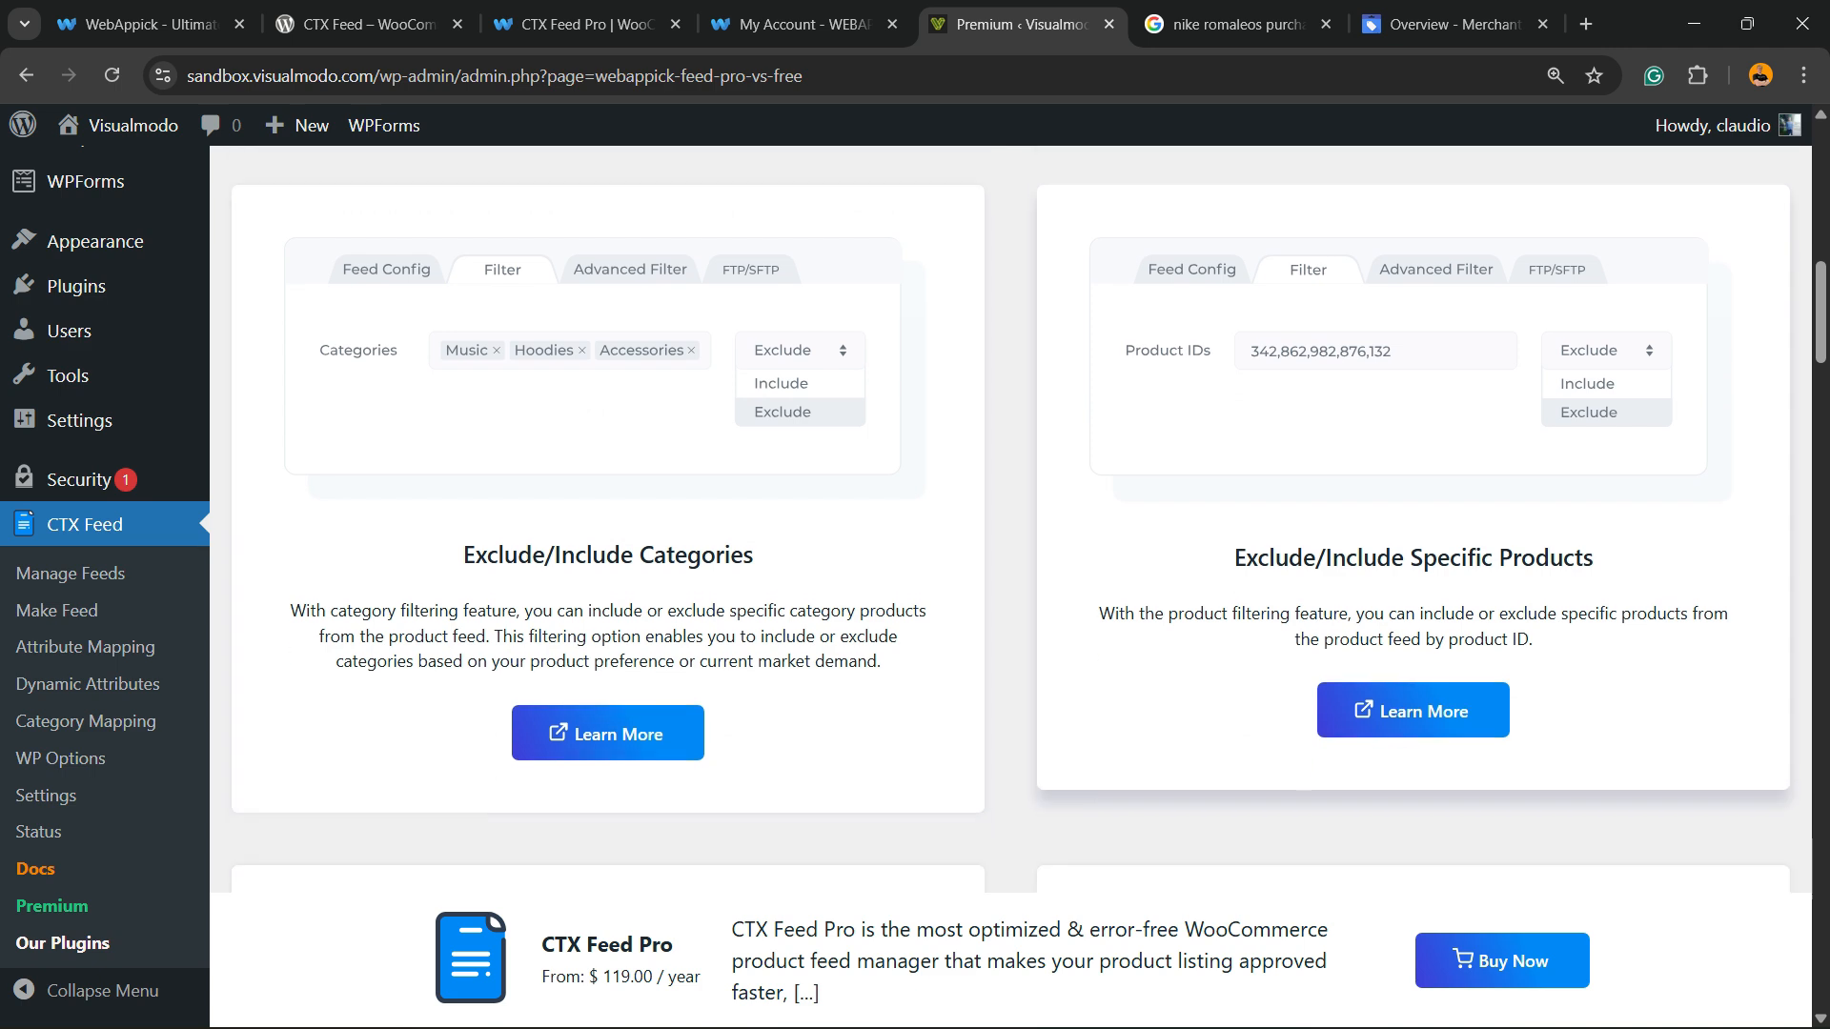
scroll(610, 515, down, 5)
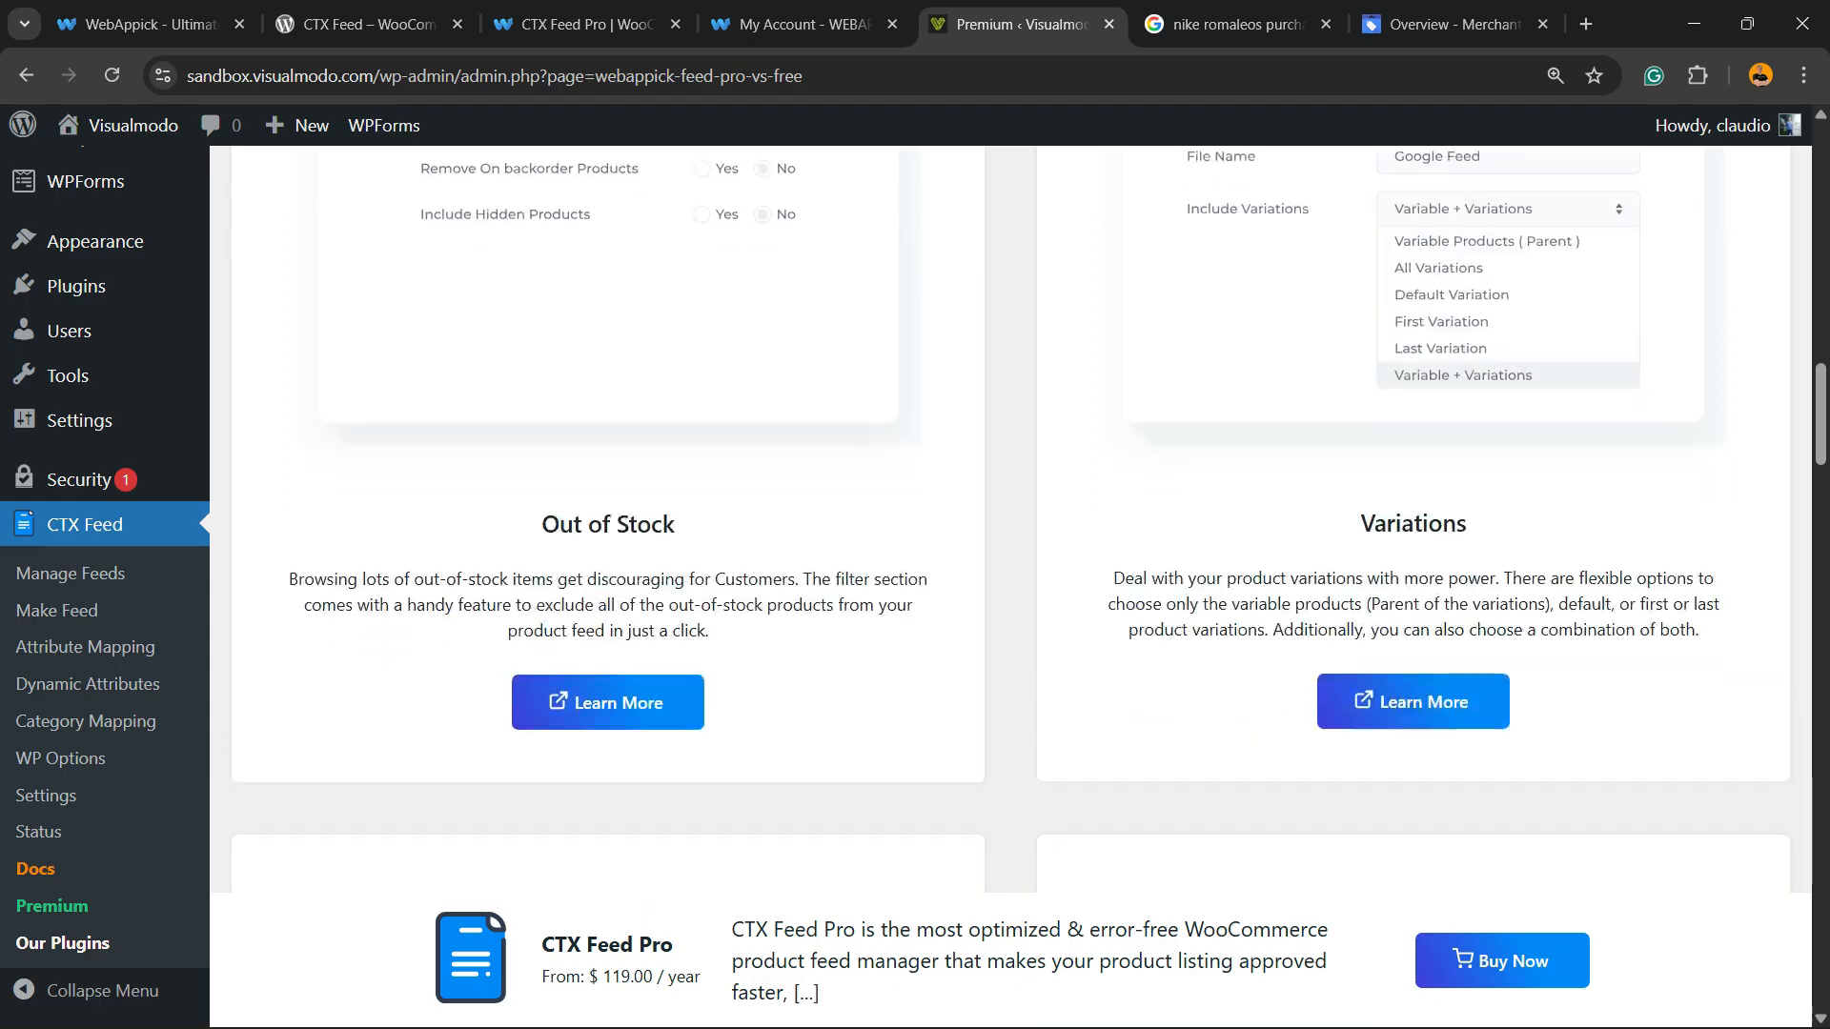
- Examine the Out of Stock, Variations and Auto Update features among the CTX Feed Pro options, including the update intervals
drag(541, 306, 705, 362)
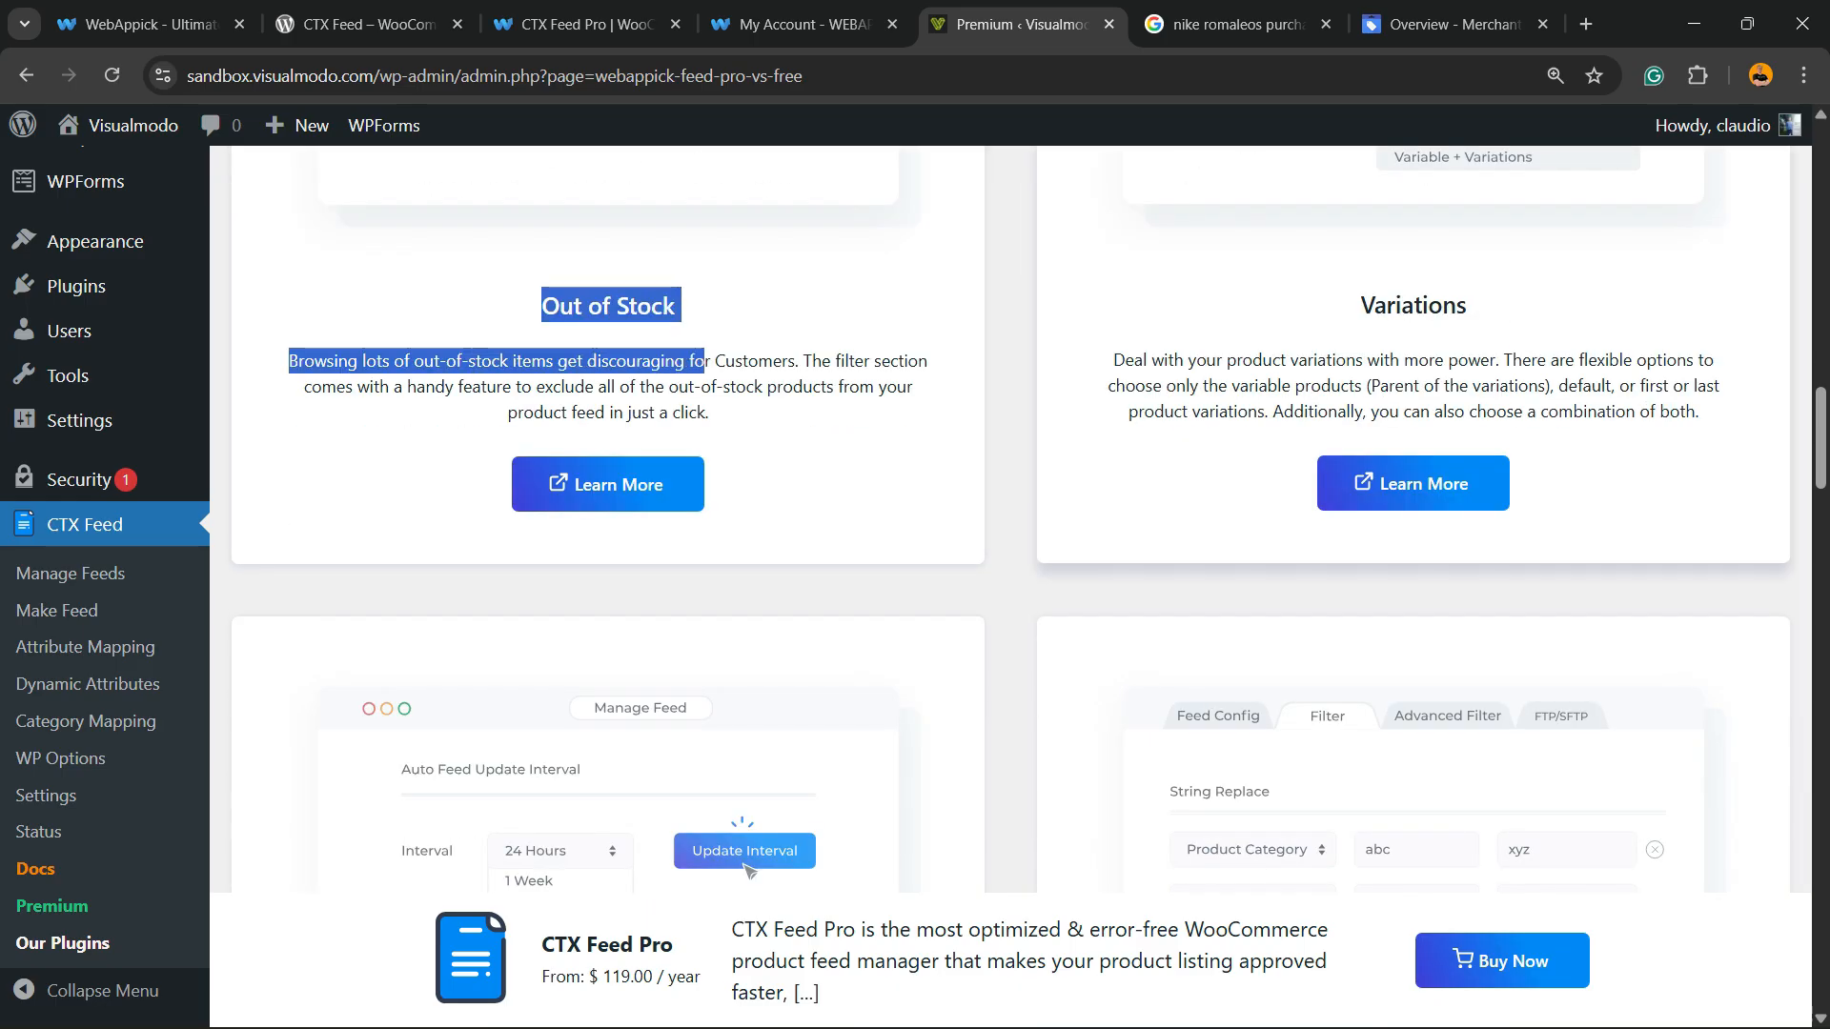
double_click(1414, 305)
scroll(1414, 305, down, 5)
scroll(1414, 305, down, 5)
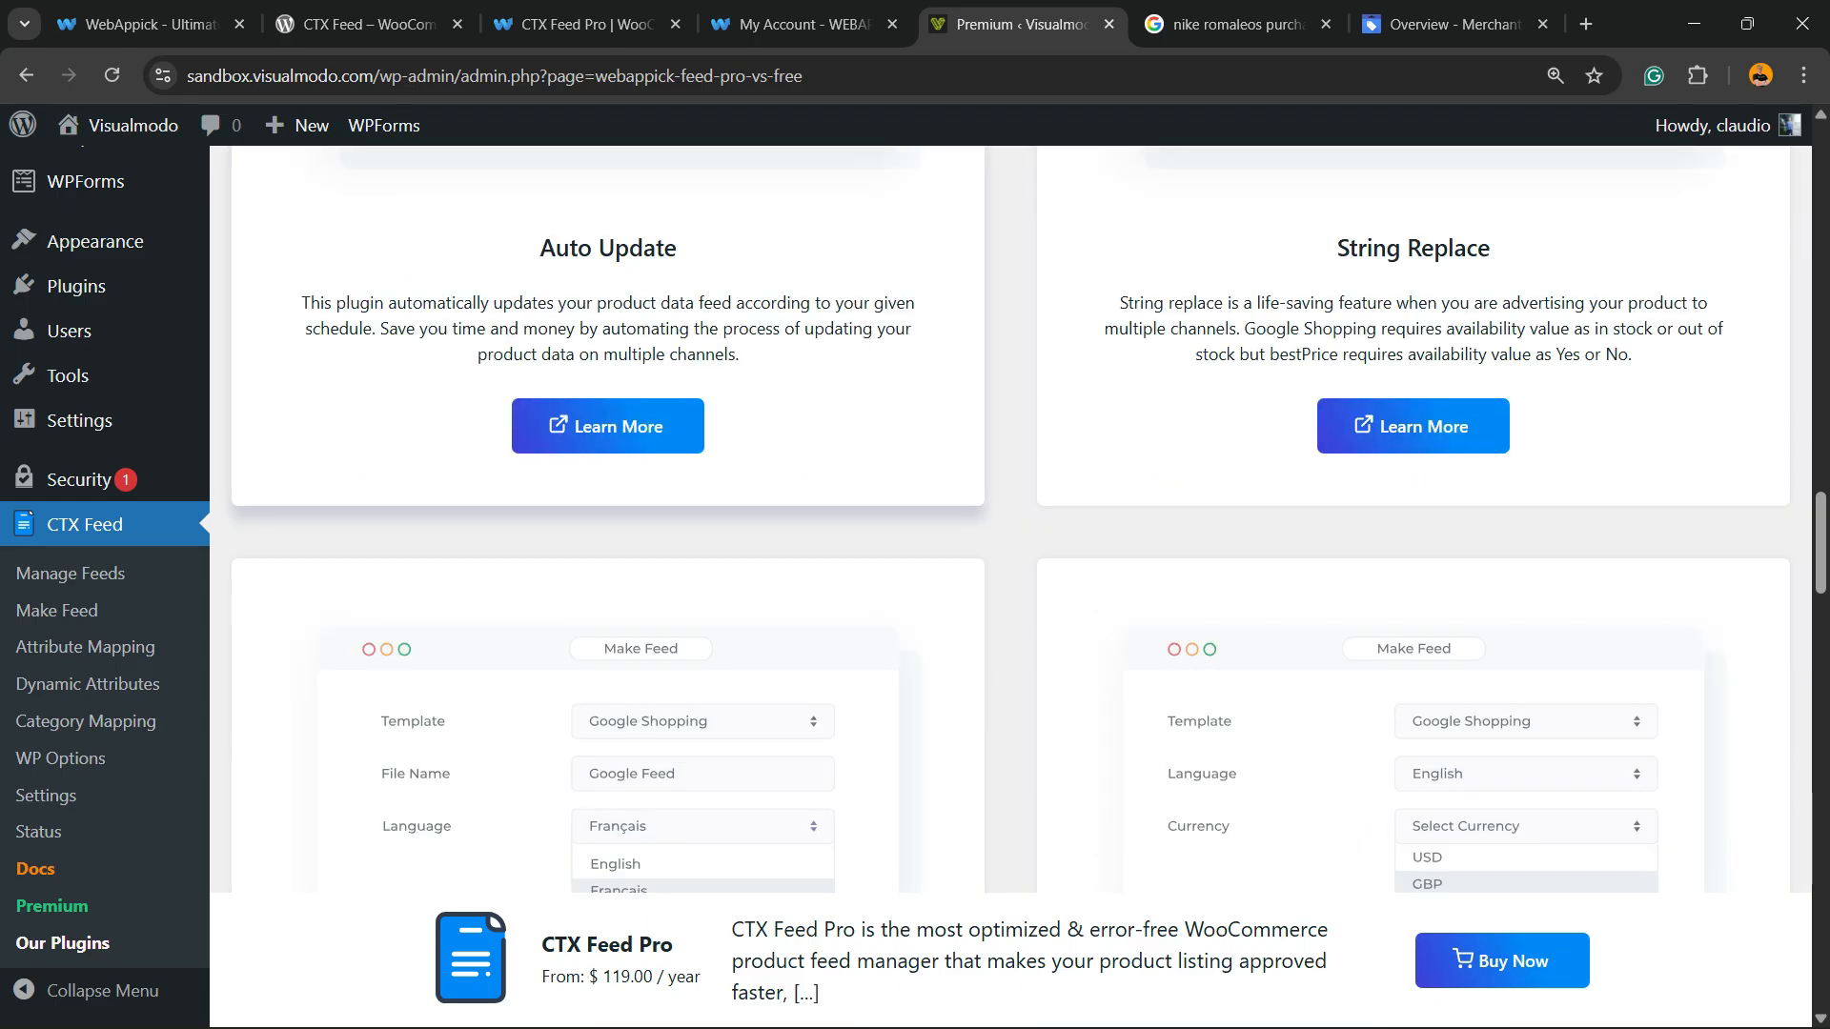
triple_click(607, 248)
scroll(607, 248, up, 3)
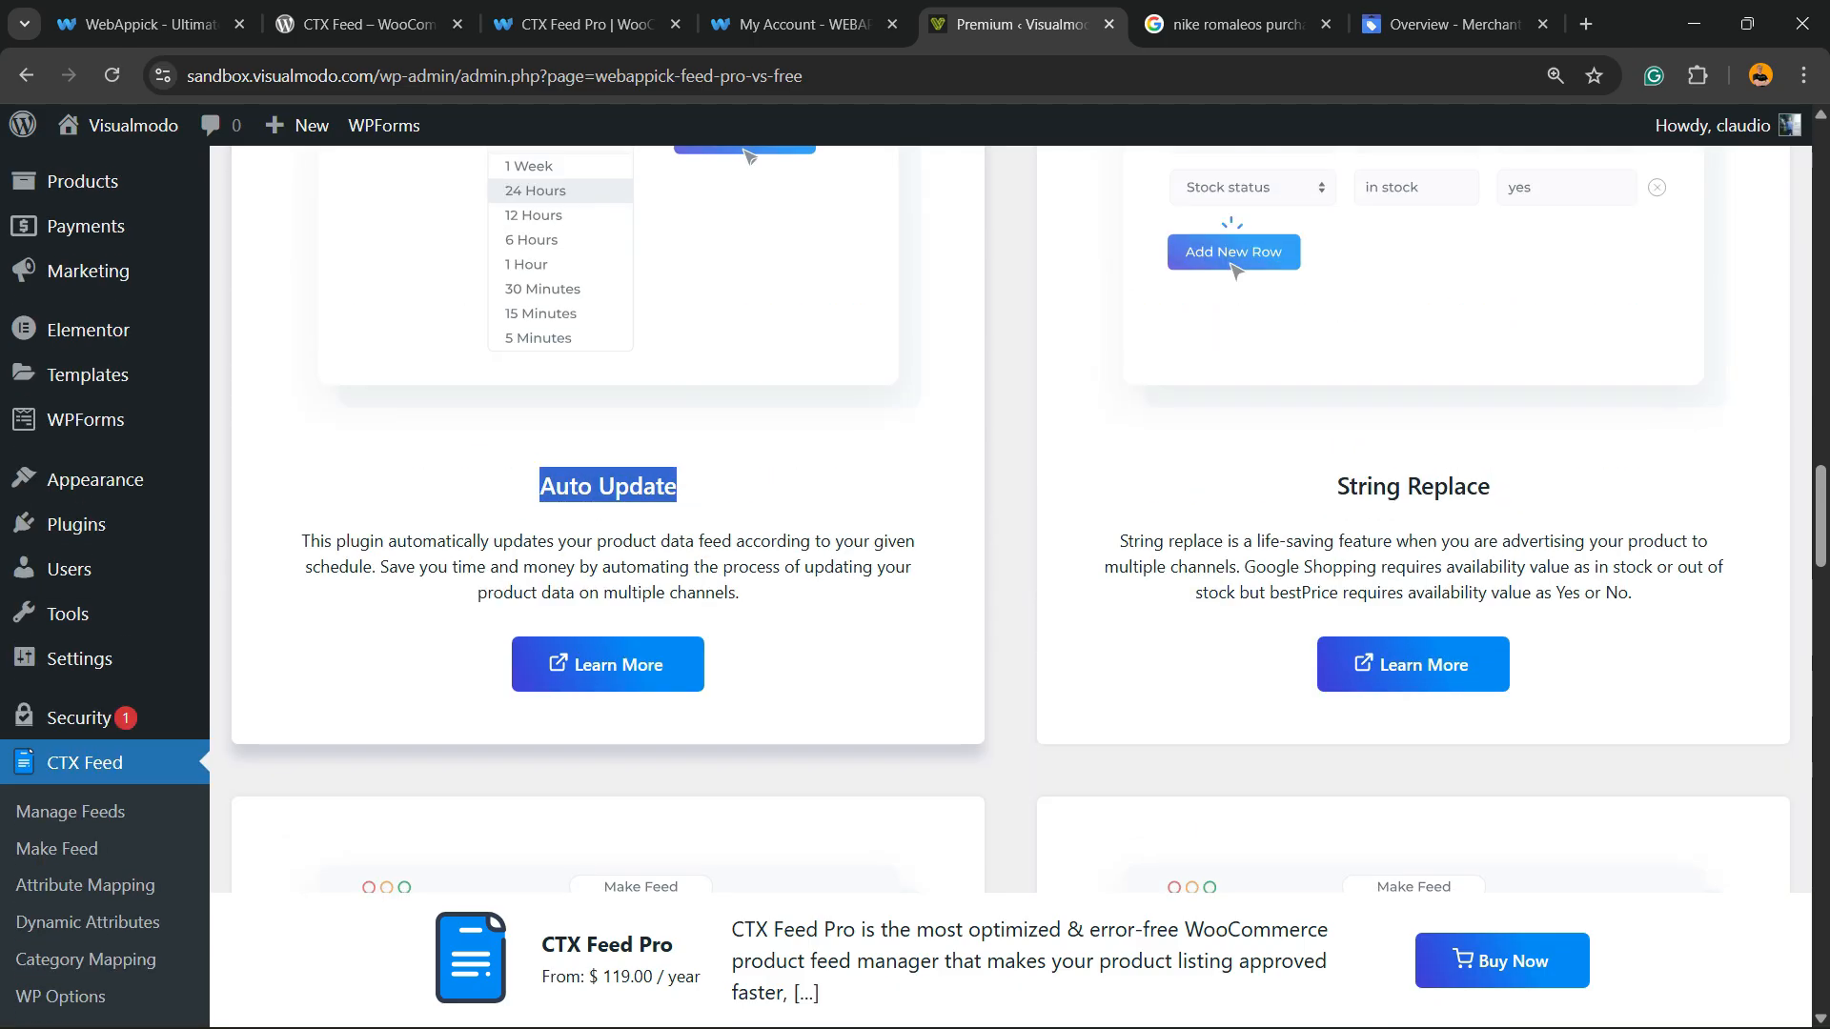
scroll(1011, 514, up, 3)
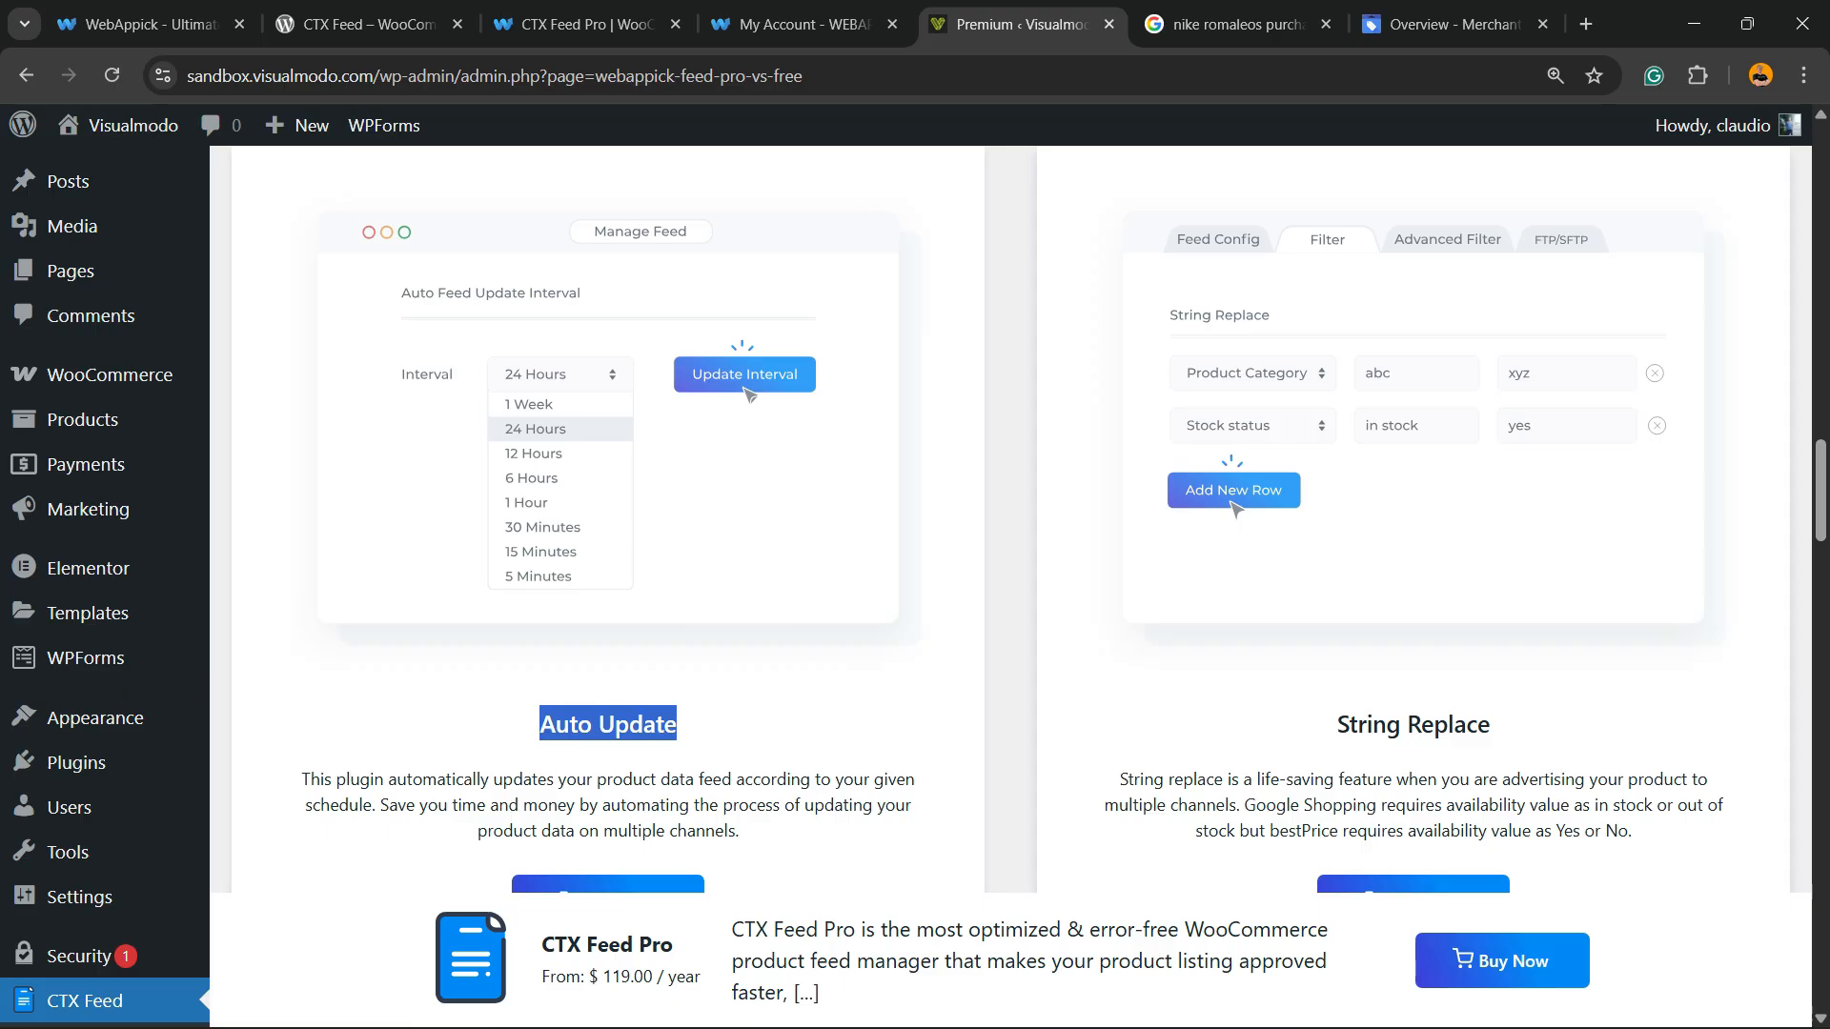
- Review the remaining CTX Feed Pro features, from Multi Language and Multi Currency through Dynamic Pricing to Number Format
scroll(1011, 515, down, 10)
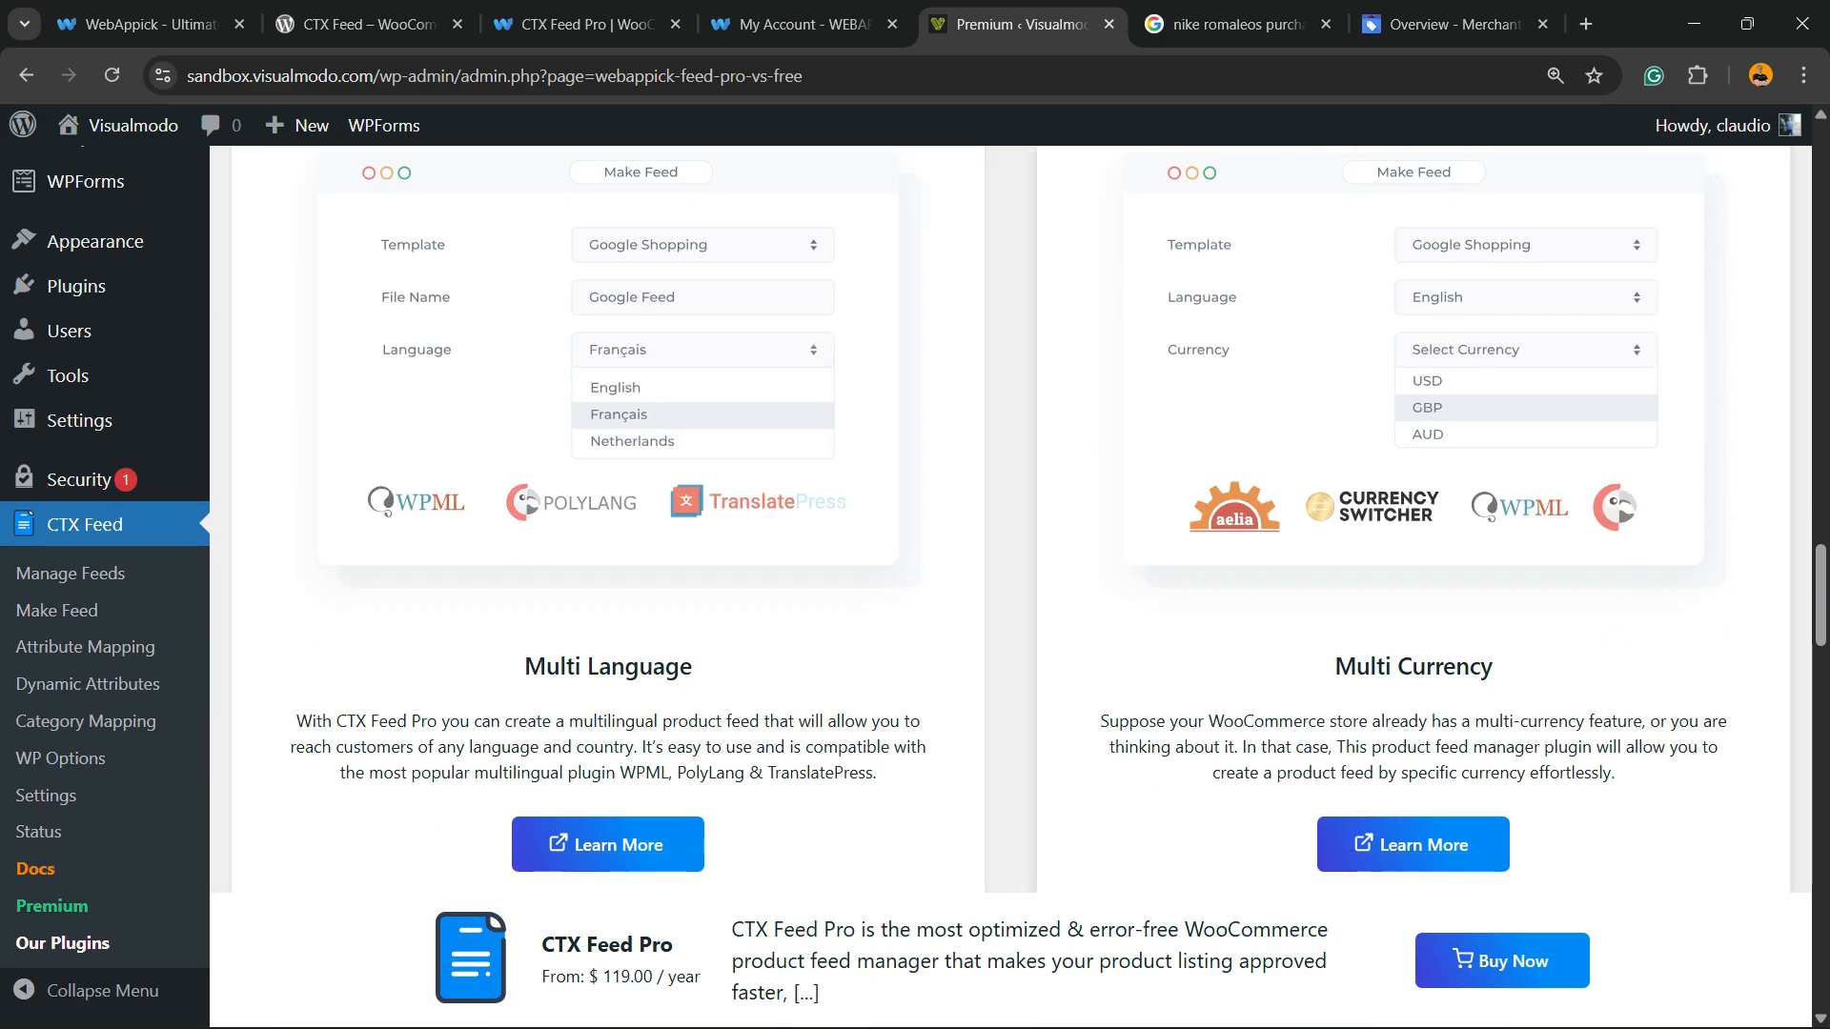
scroll(1010, 514, down, 10)
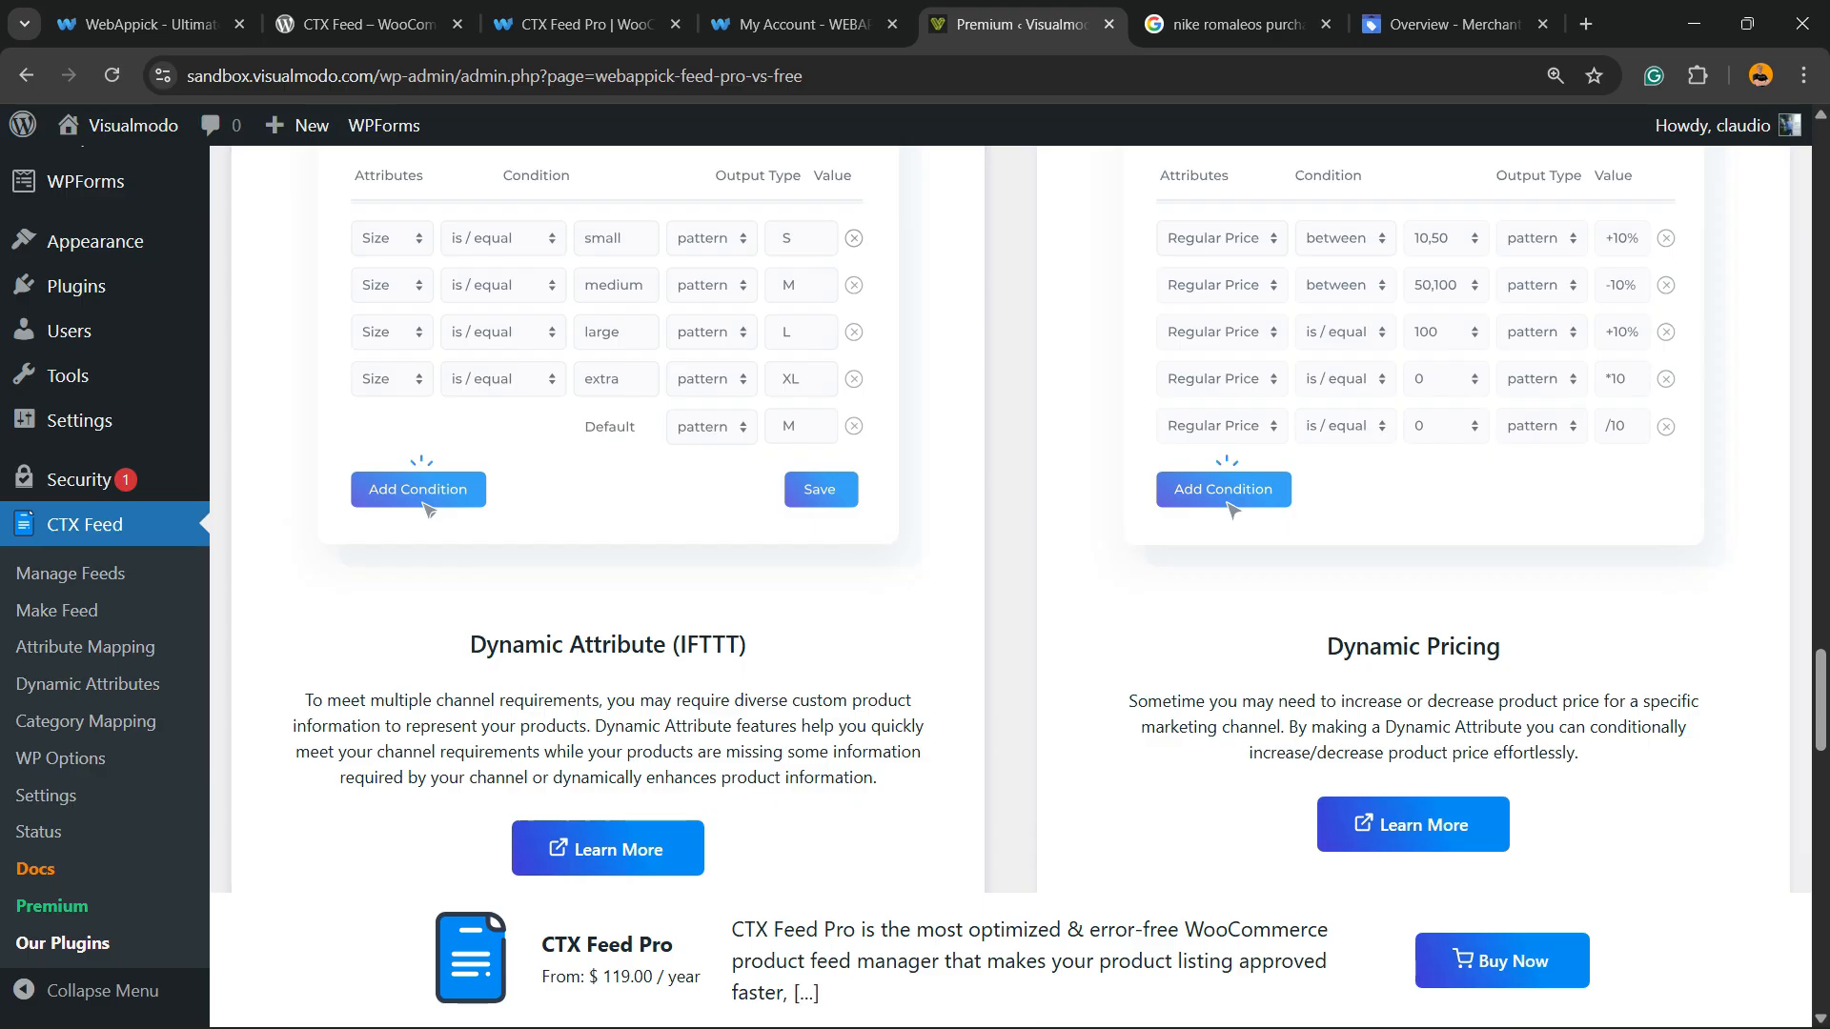
scroll(1010, 514, down, 10)
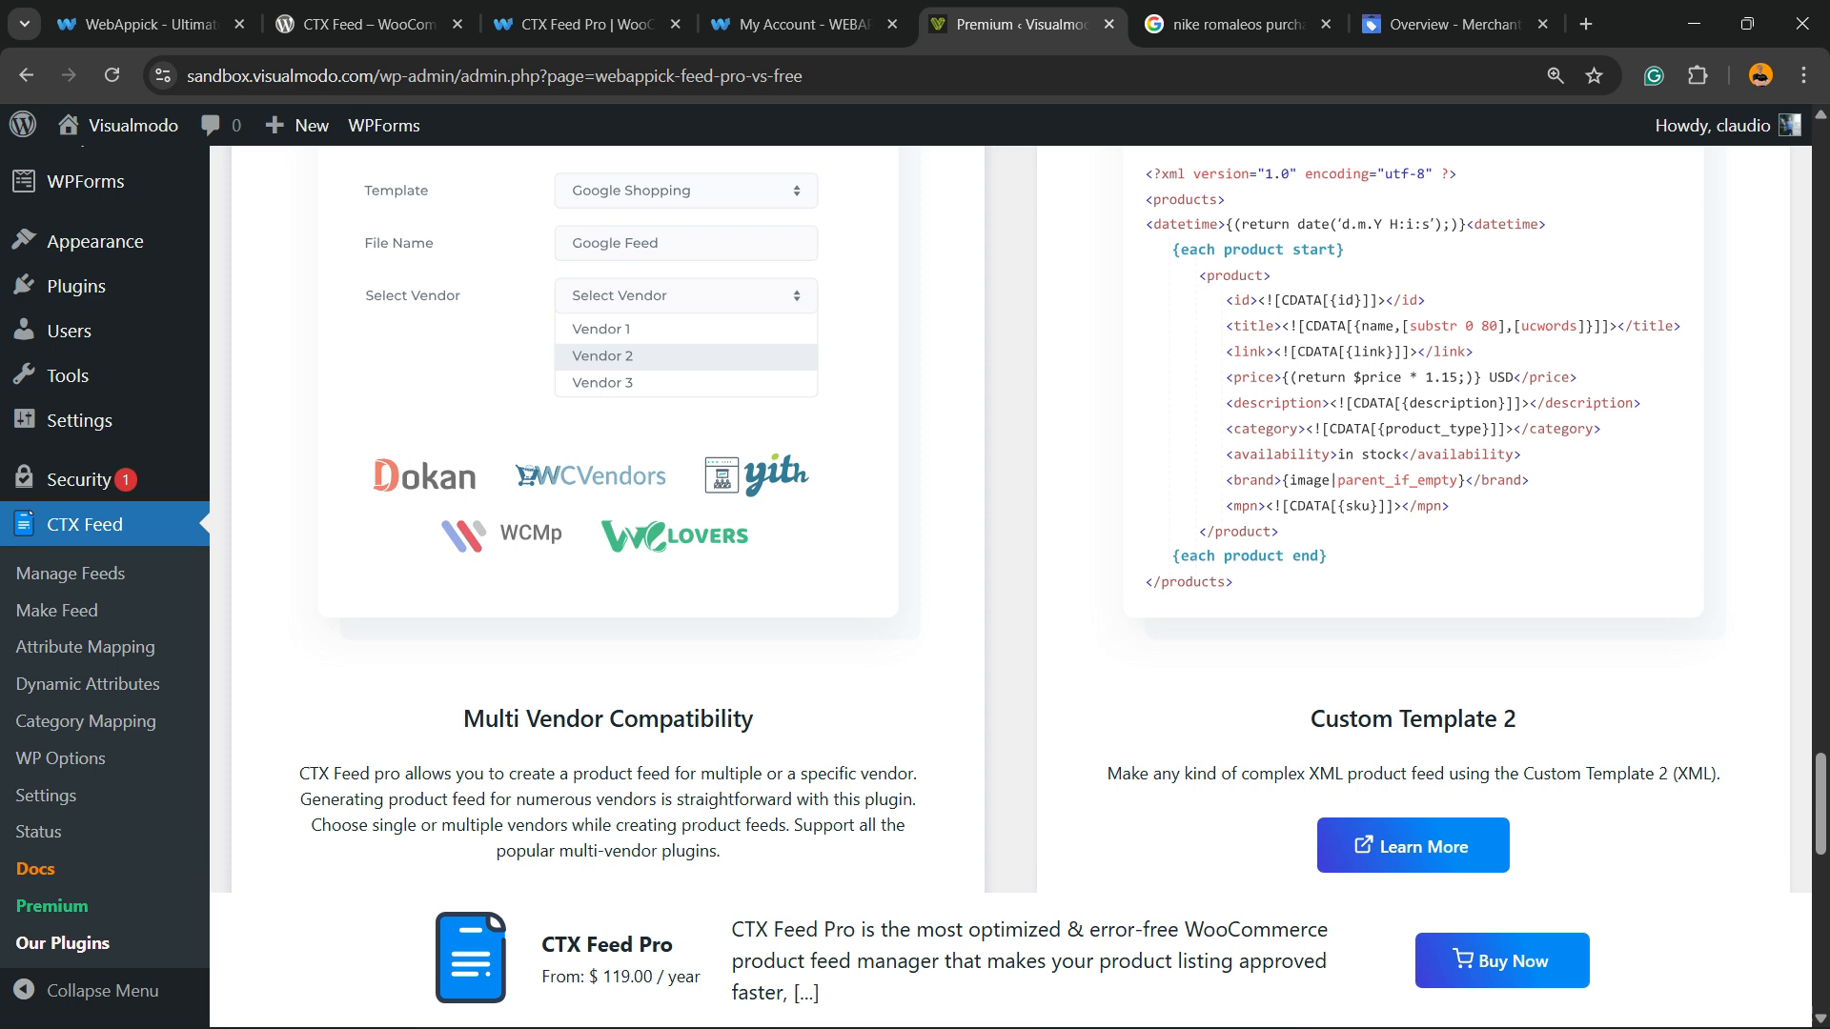
scroll(1010, 515, down, 10)
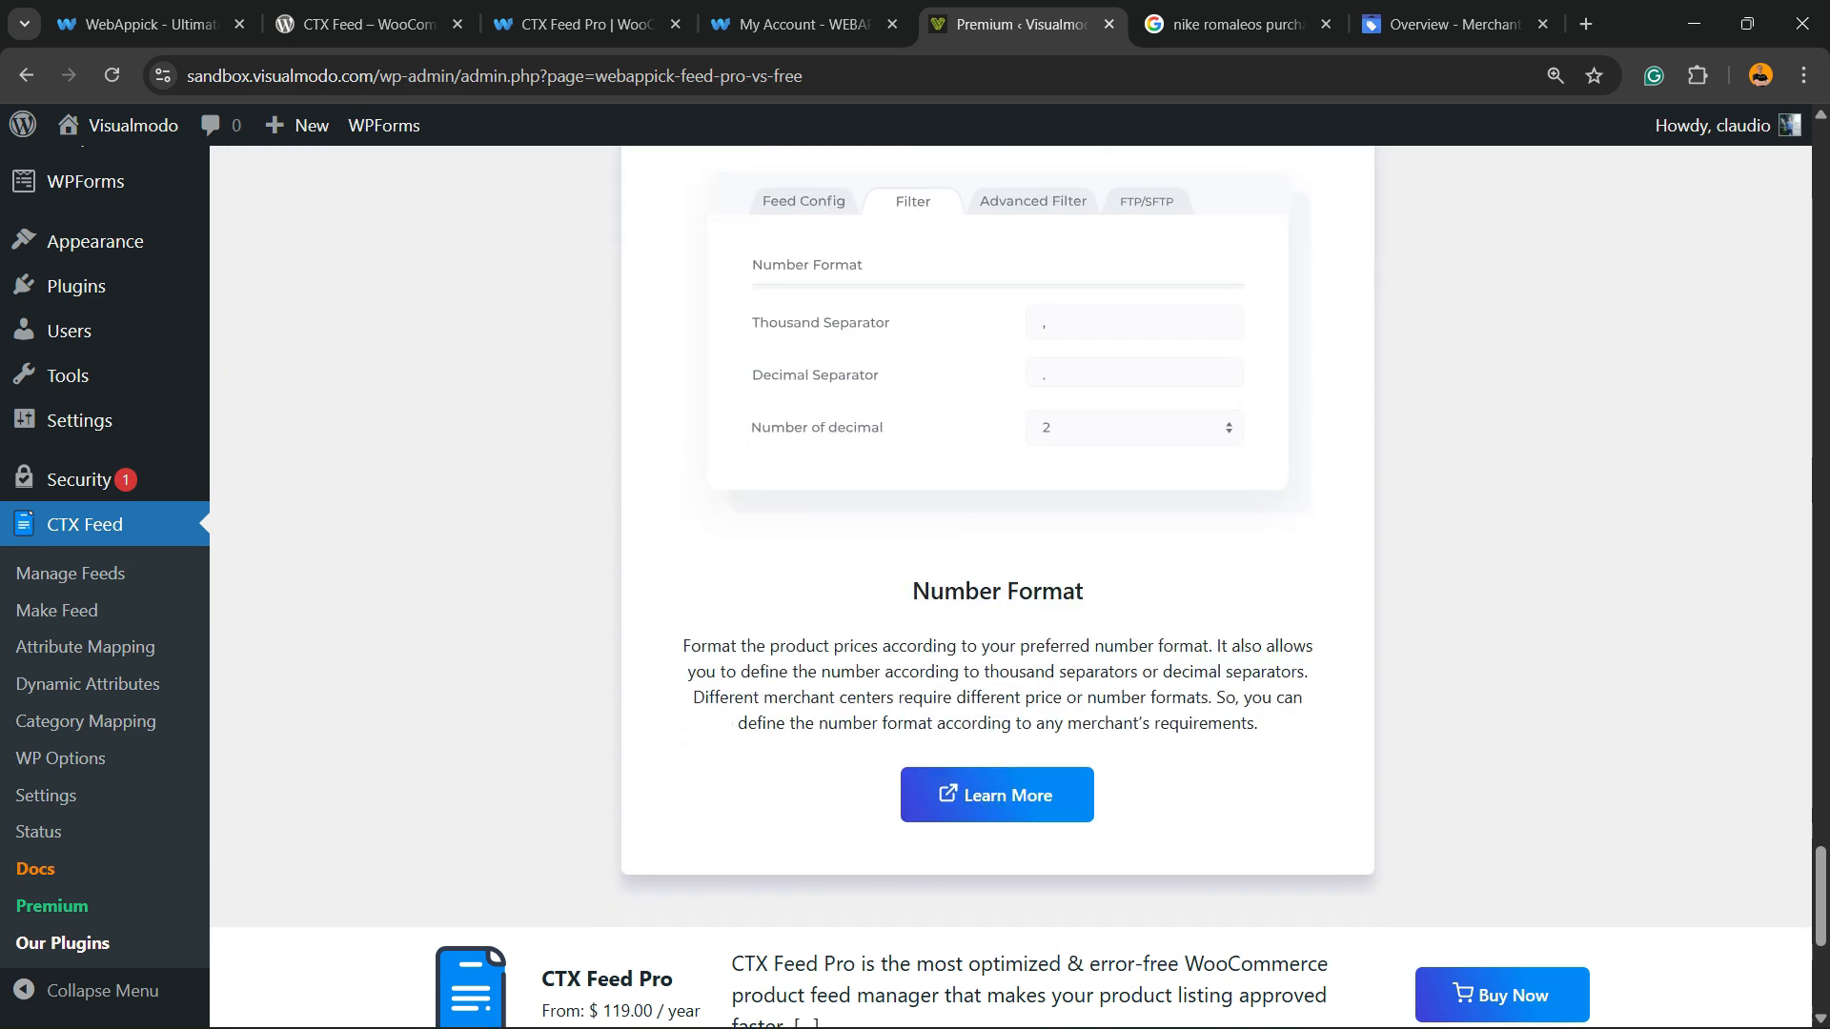
drag(912, 590, 1084, 591)
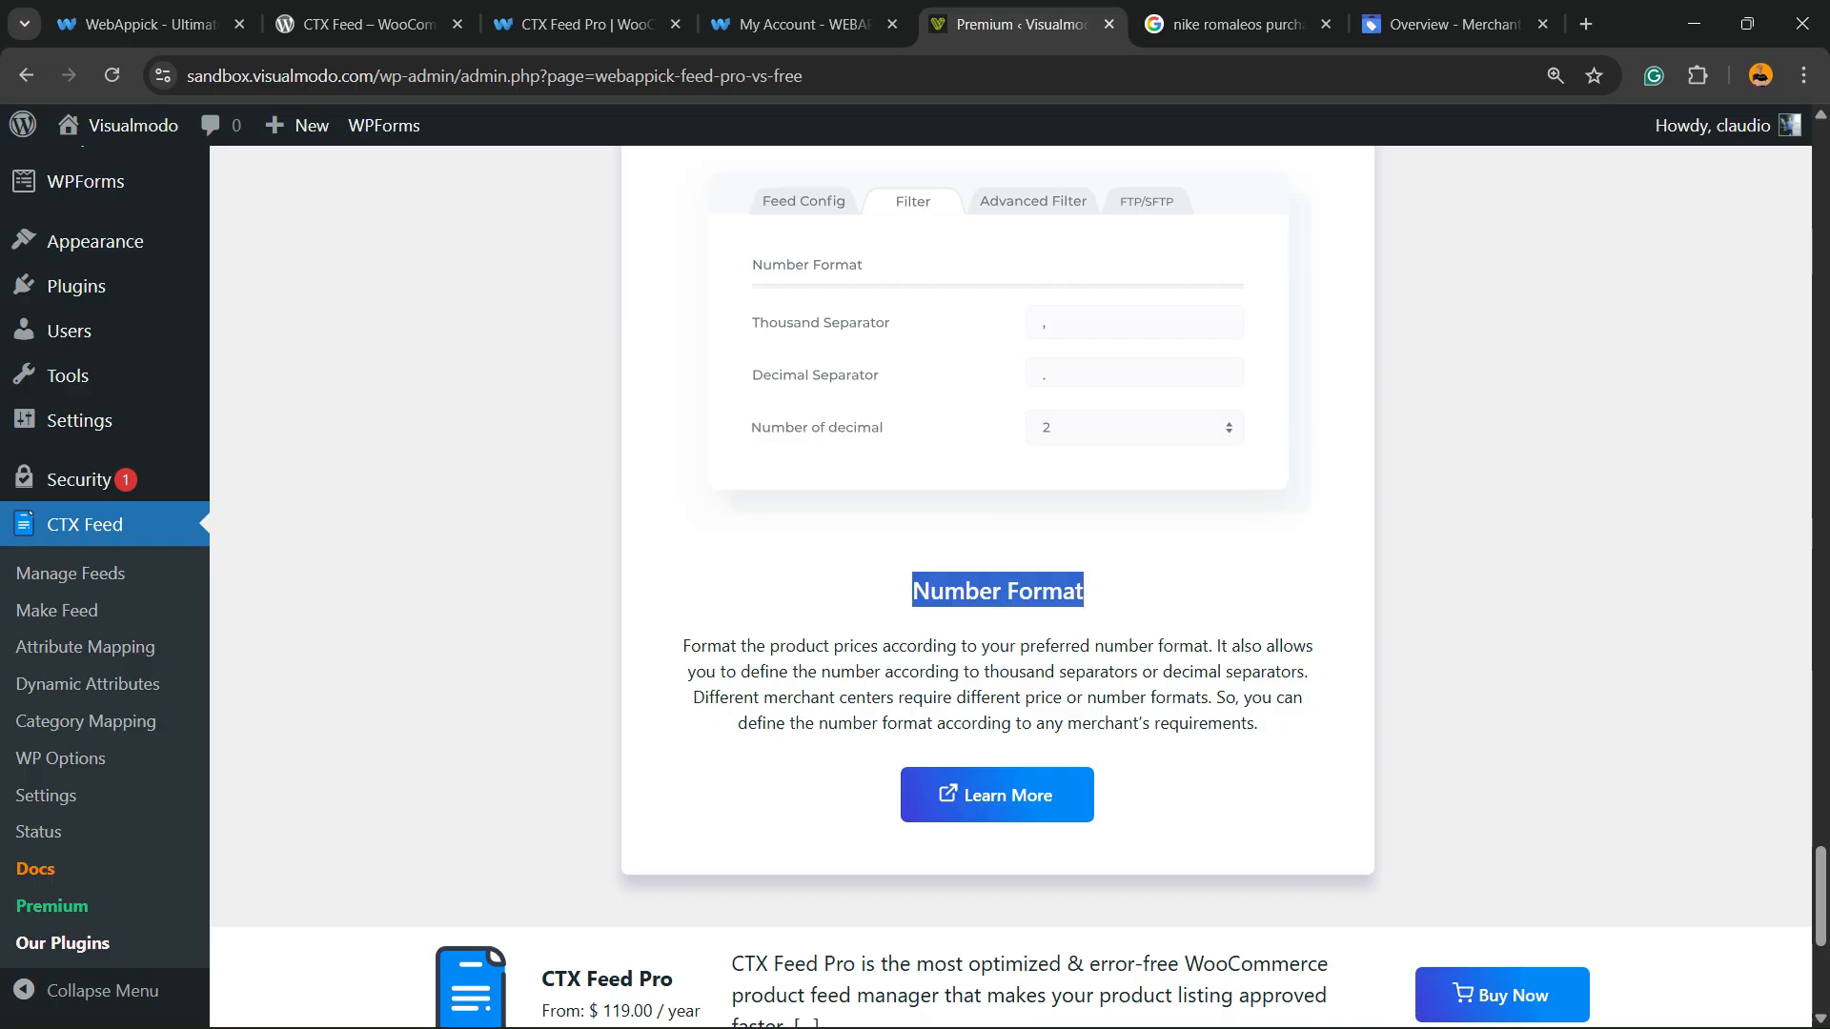
scroll(1084, 591, up, 10)
scroll(1010, 514, up, 15)
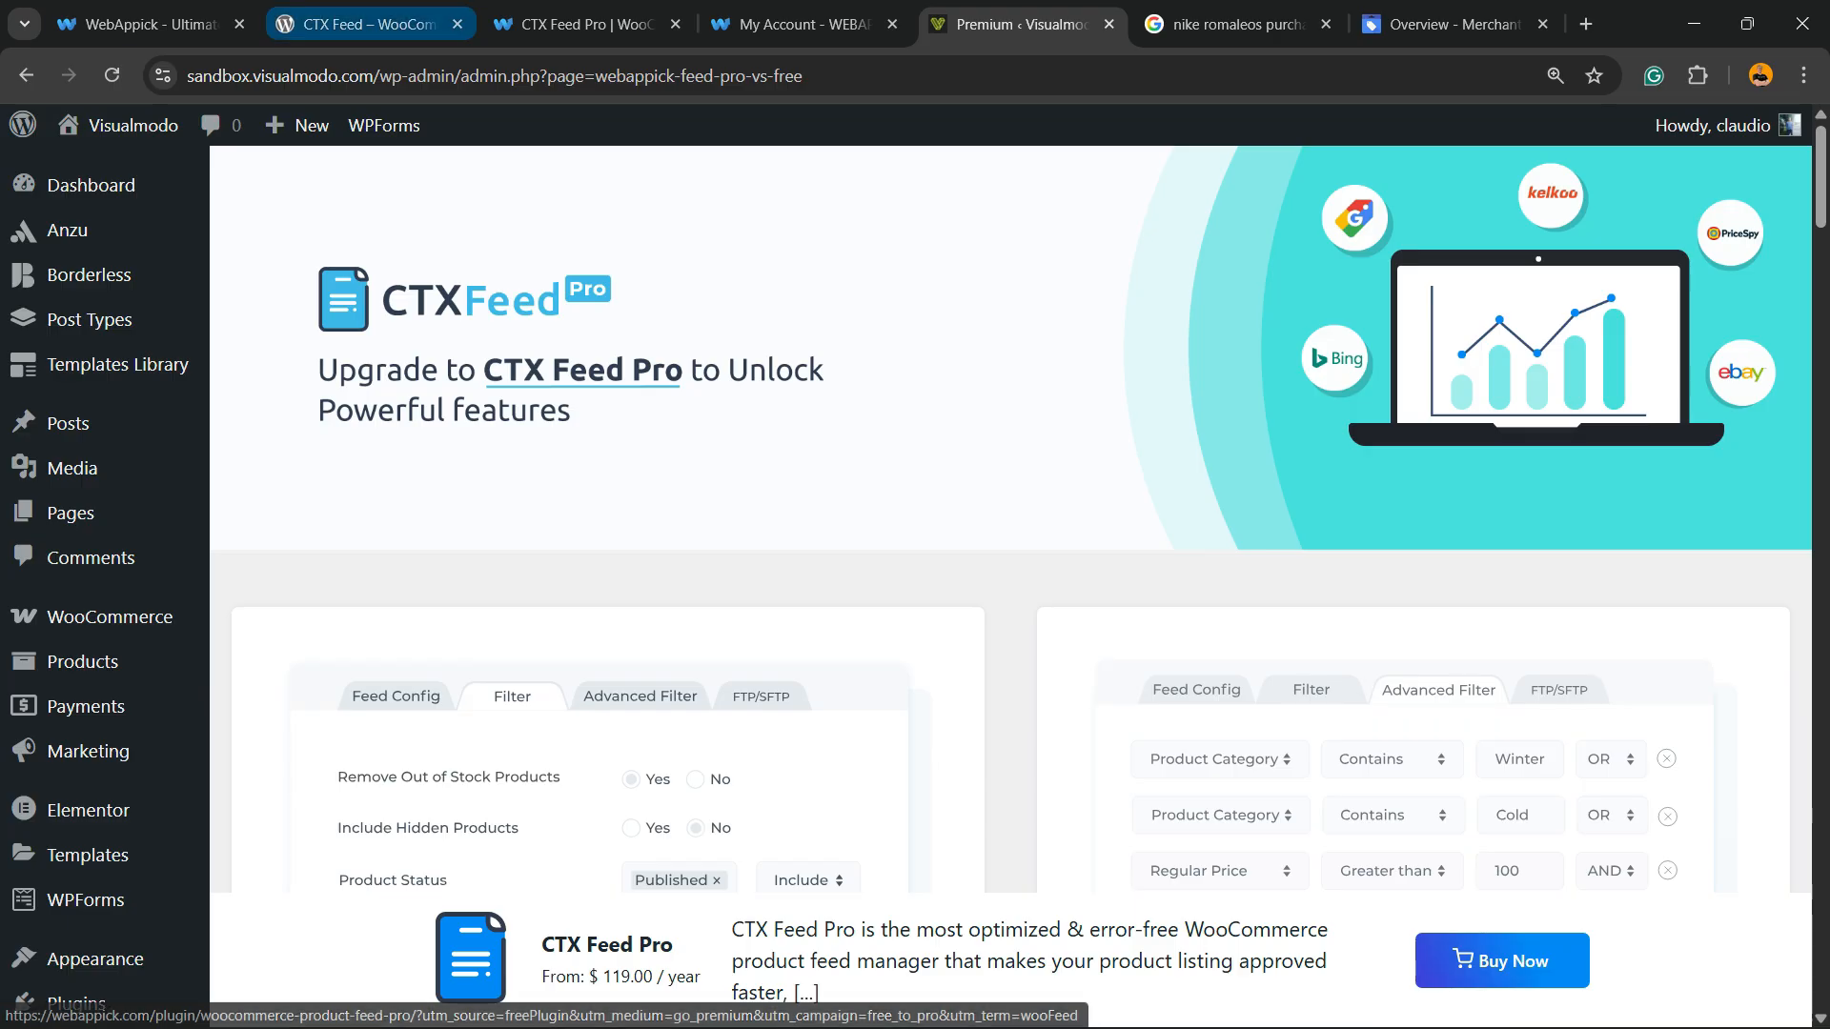
- Switch to the WebAppick website and open the CTX Feed Pro plugin page
click(143, 24)
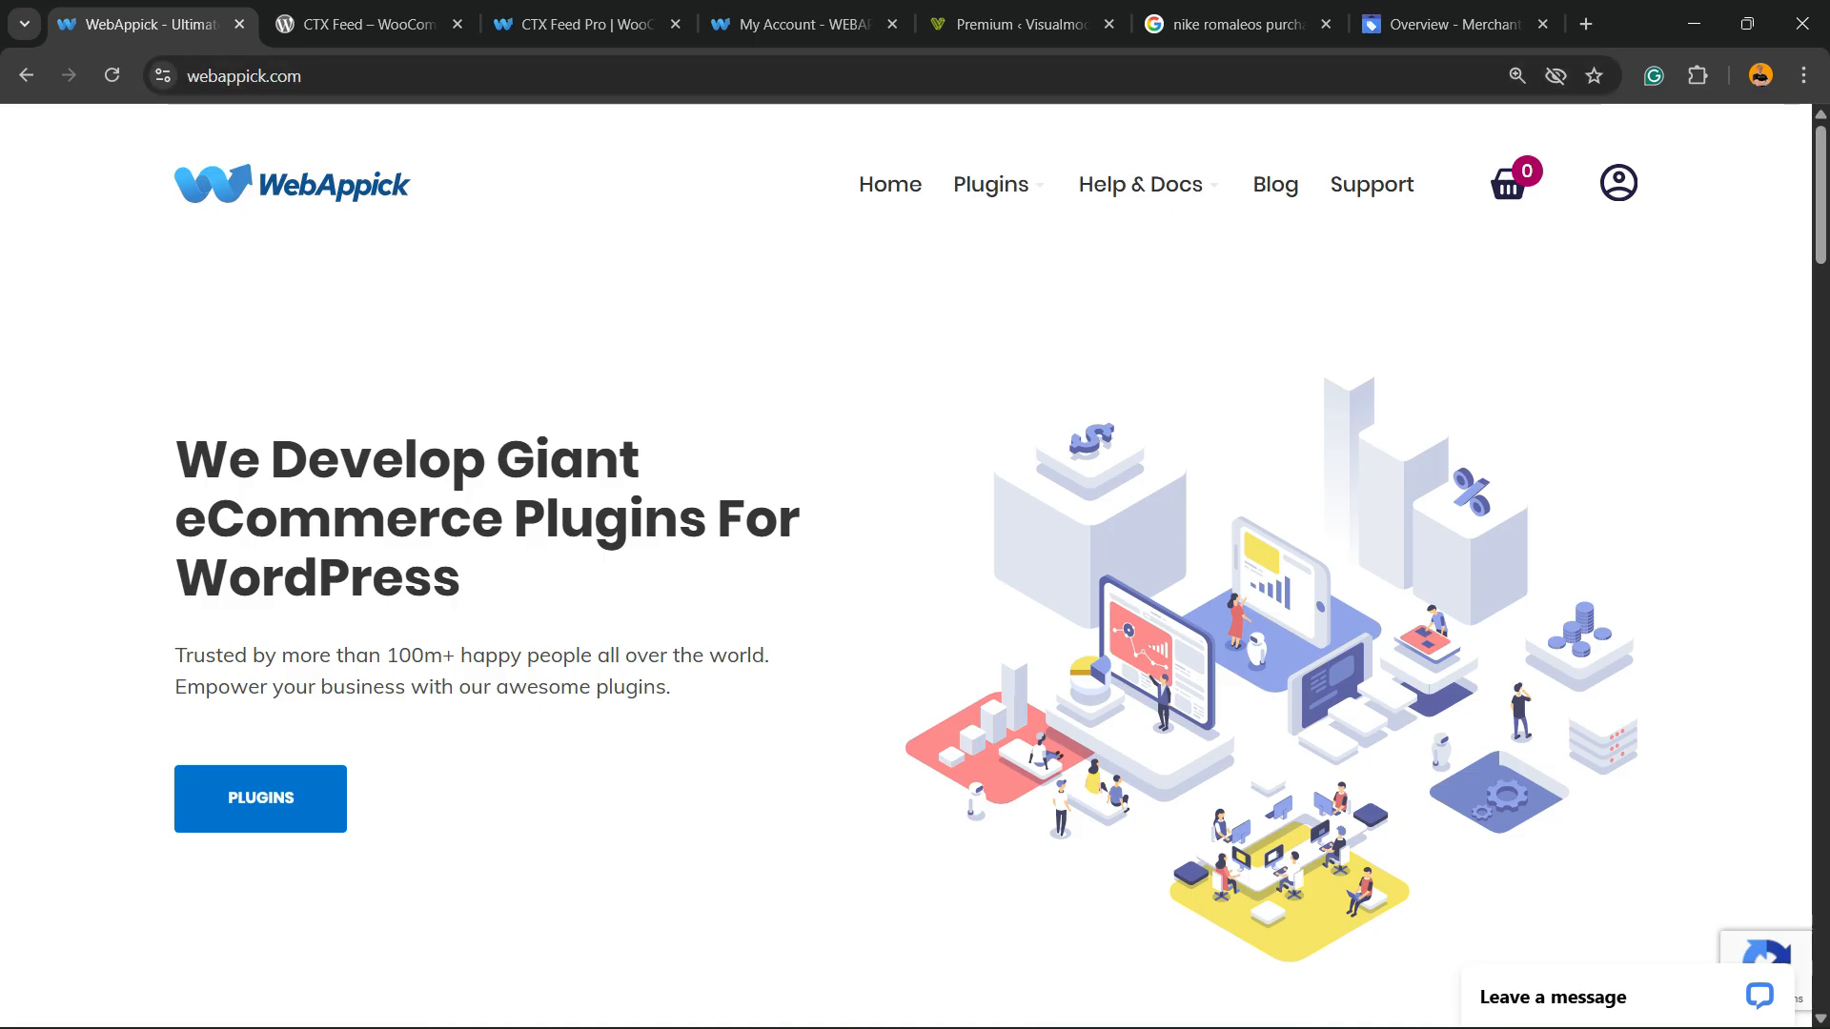
scroll(906, 565, down, 6)
scroll(906, 565, up, 6)
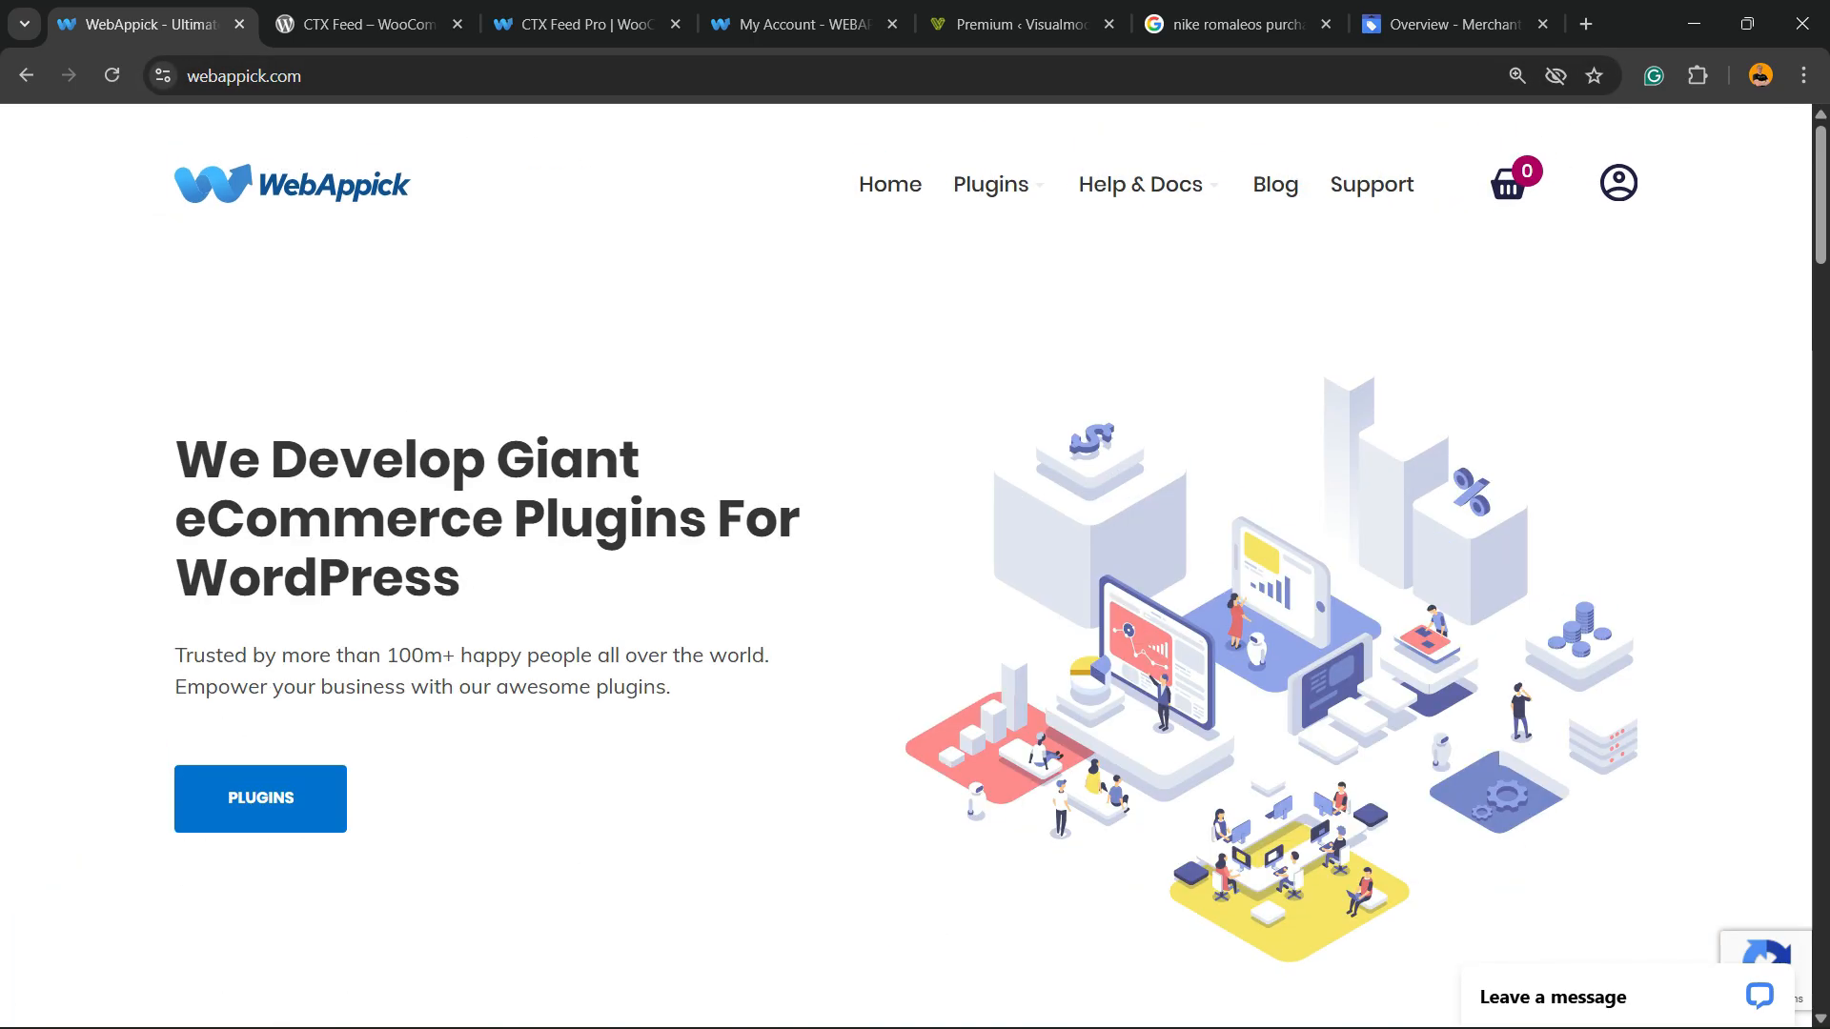
click(992, 184)
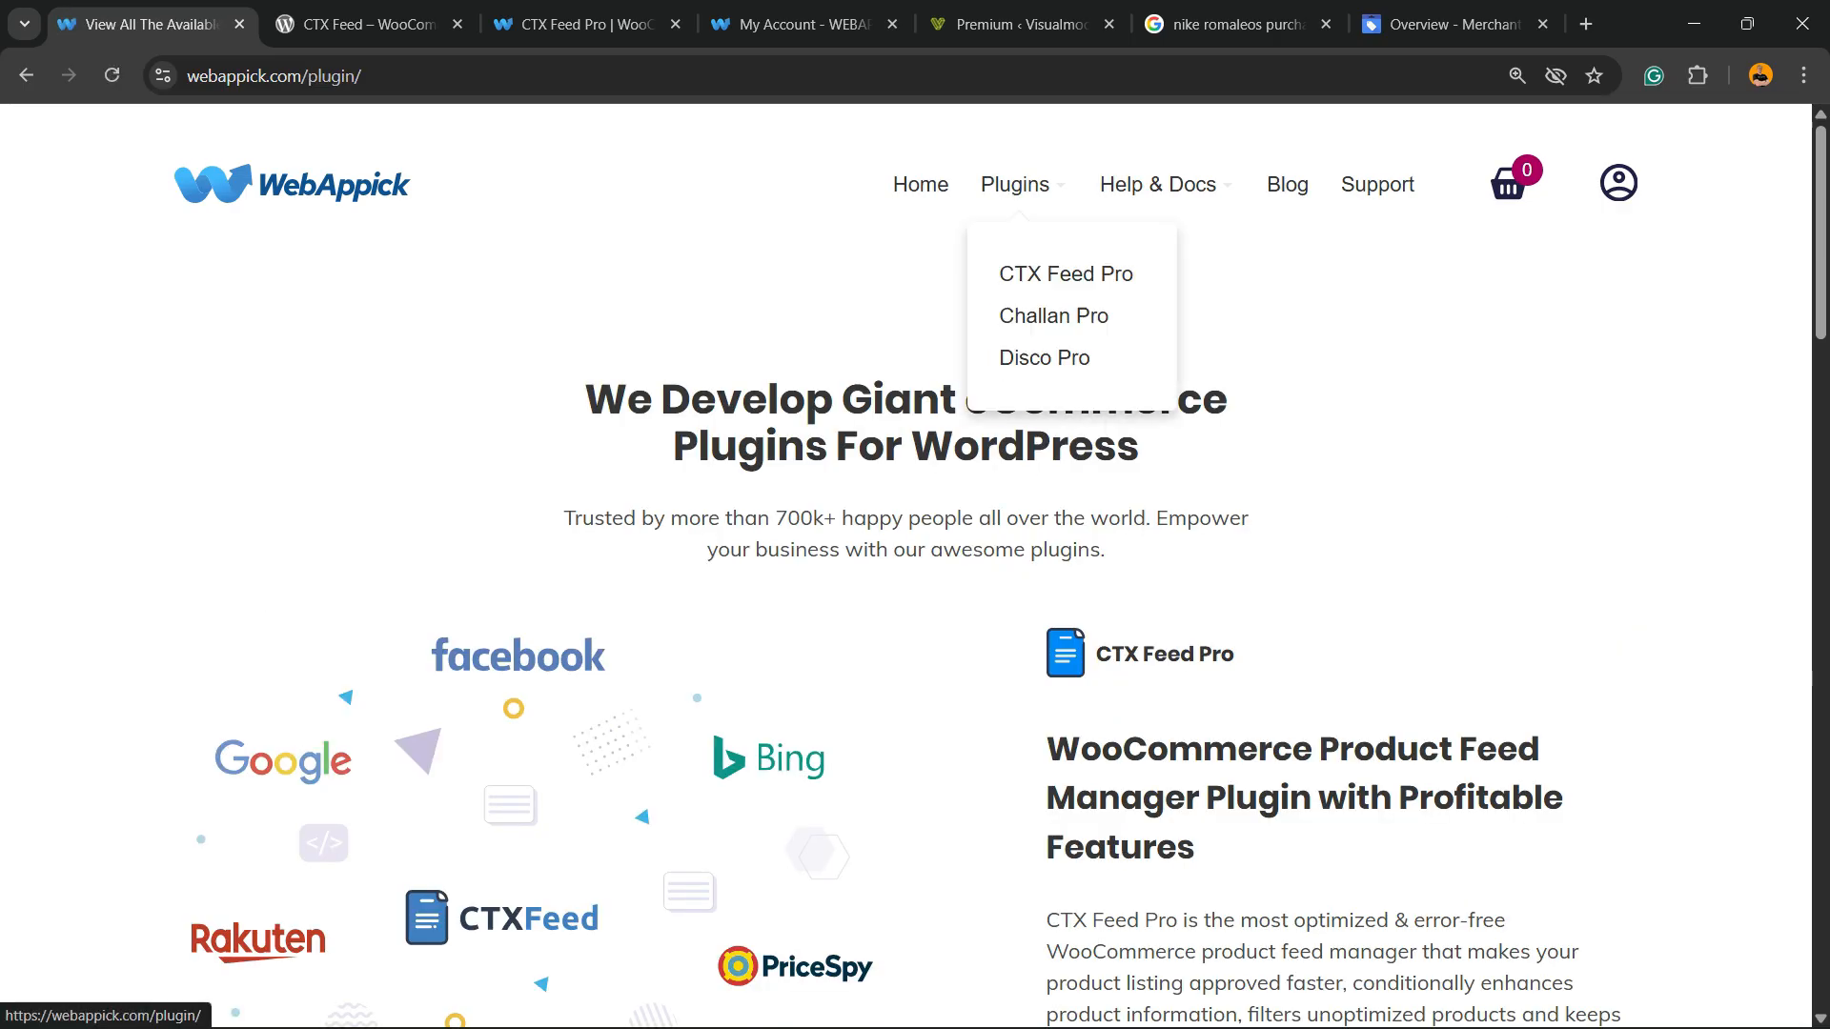
click(1065, 273)
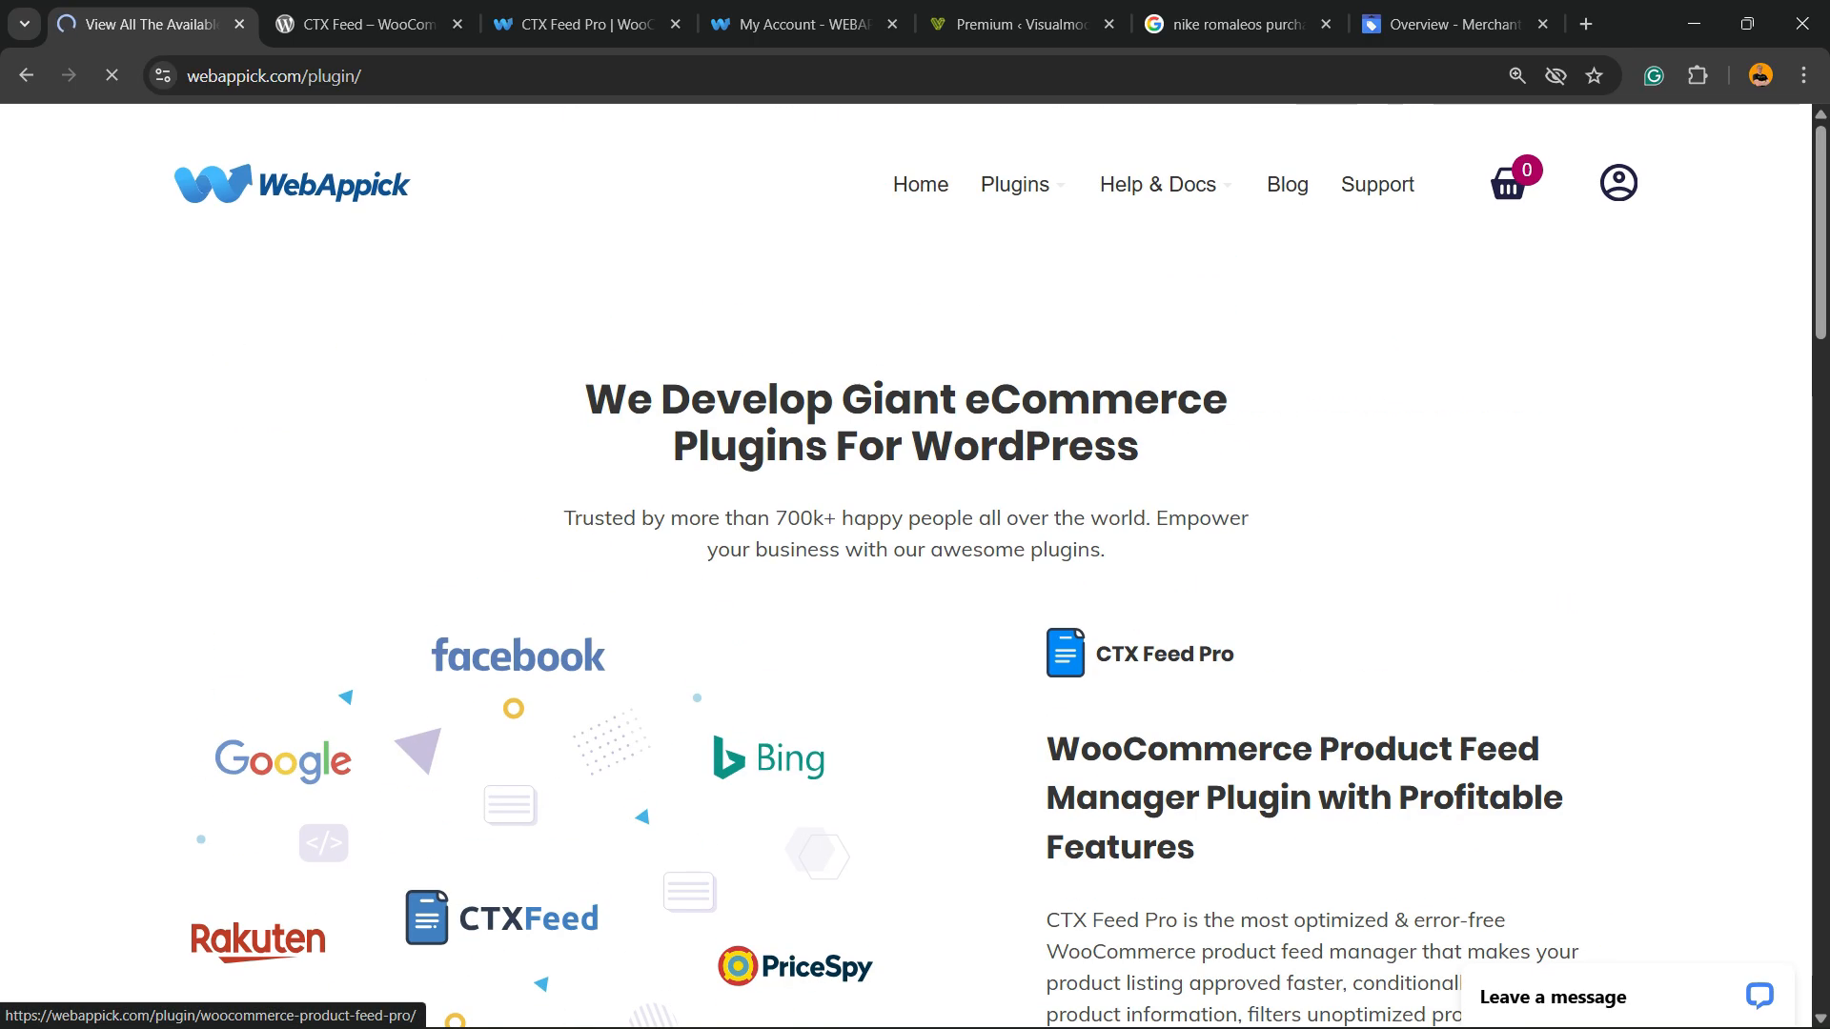
- Take the yearly Single Site plan of CTX Feed Pro to checkout and review the billing, order and payment sections
scroll(906, 566, down, 4)
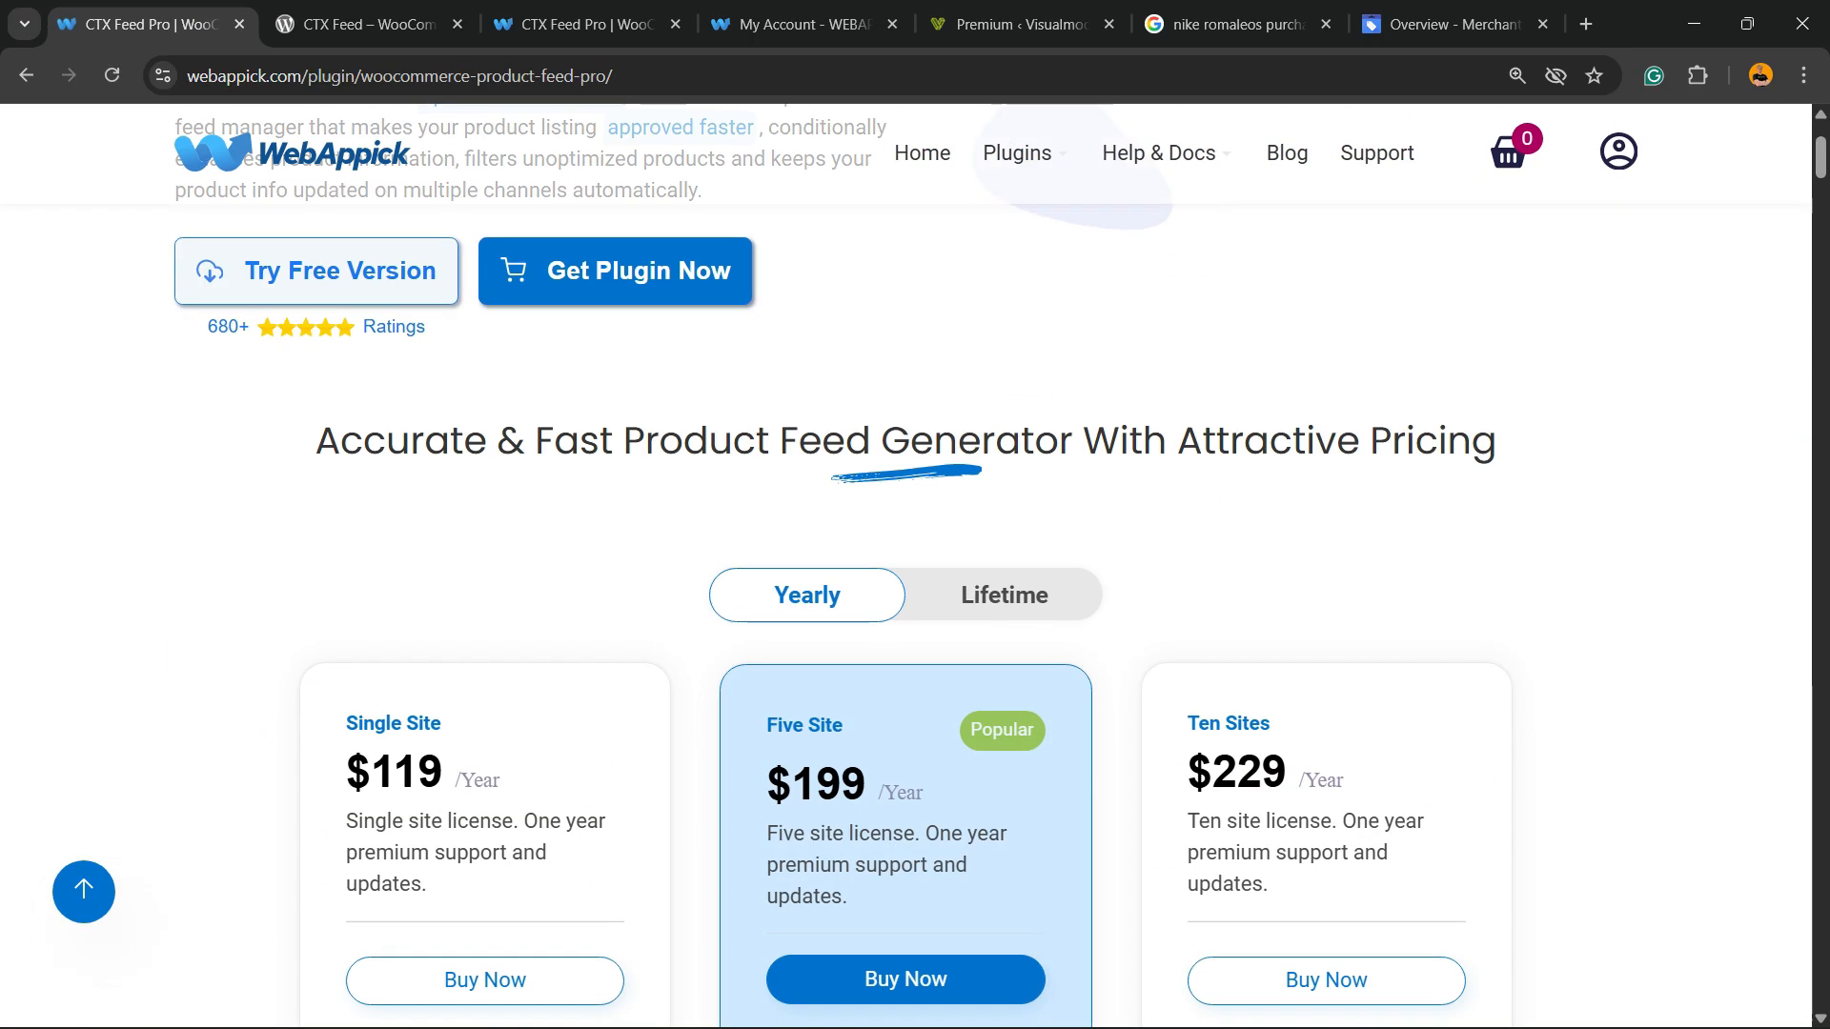
scroll(905, 566, down, 3)
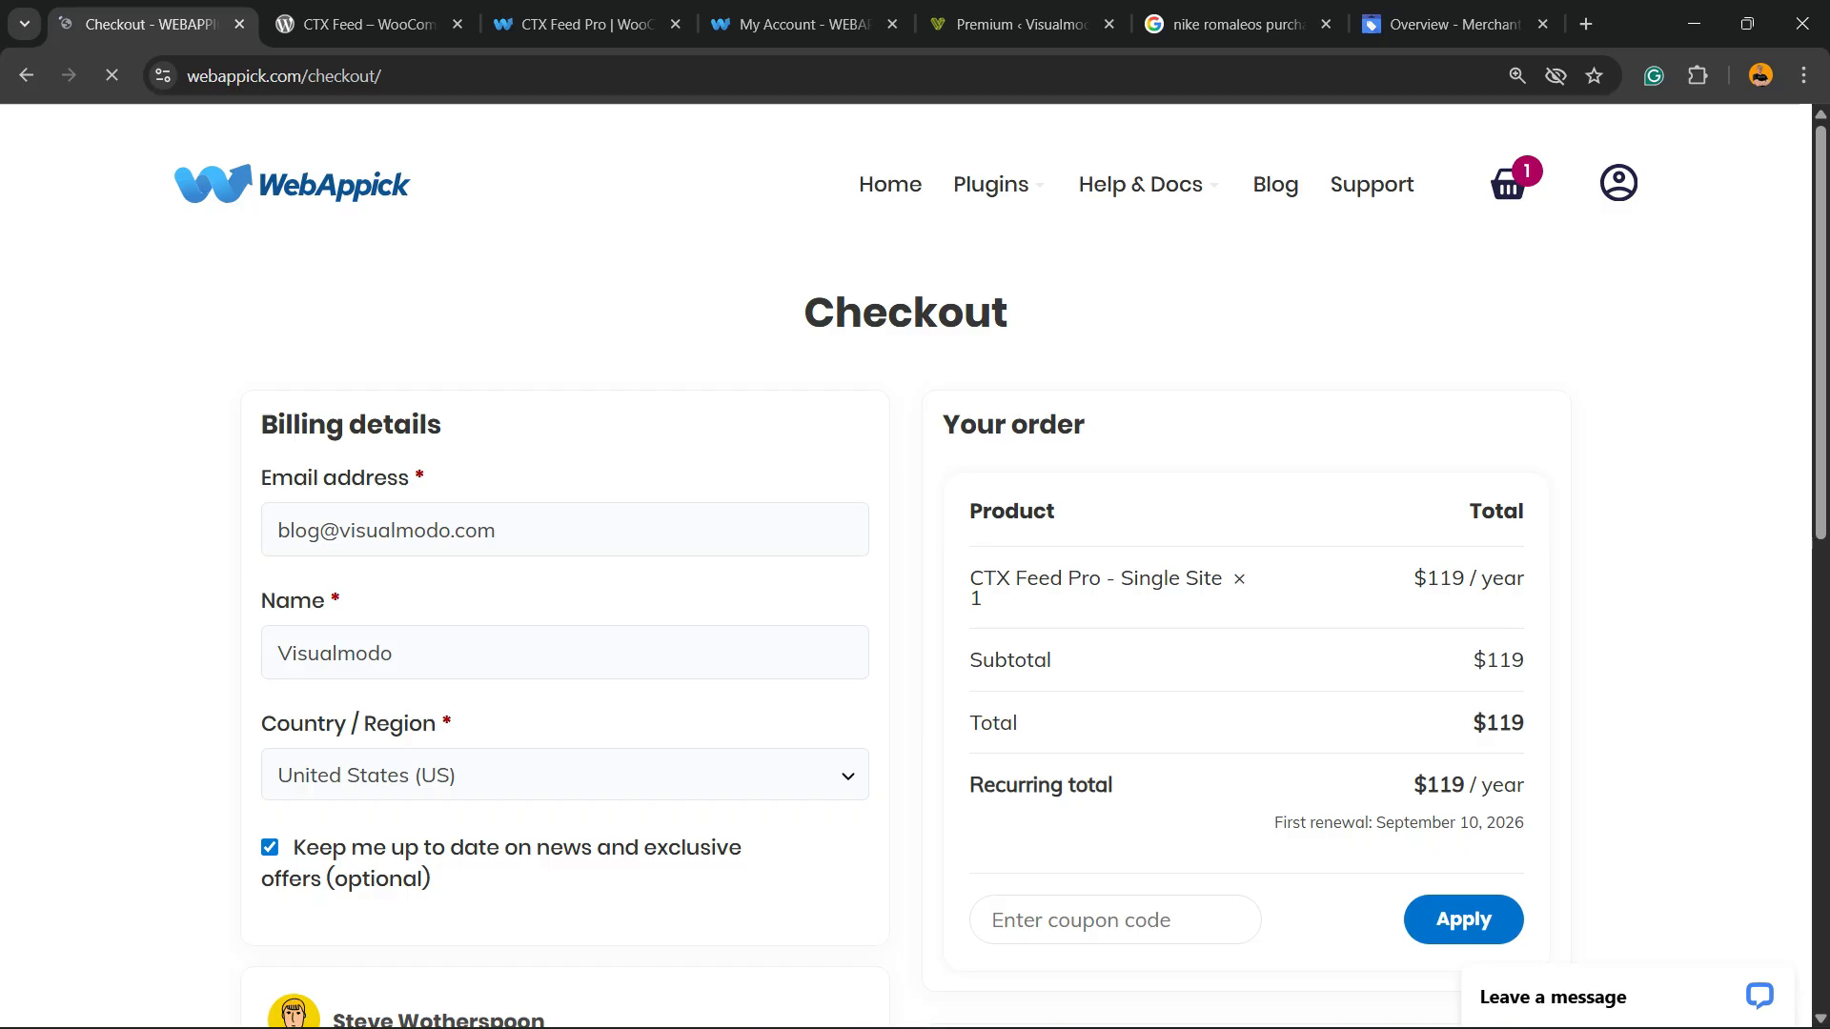
scroll(915, 563, down, 4)
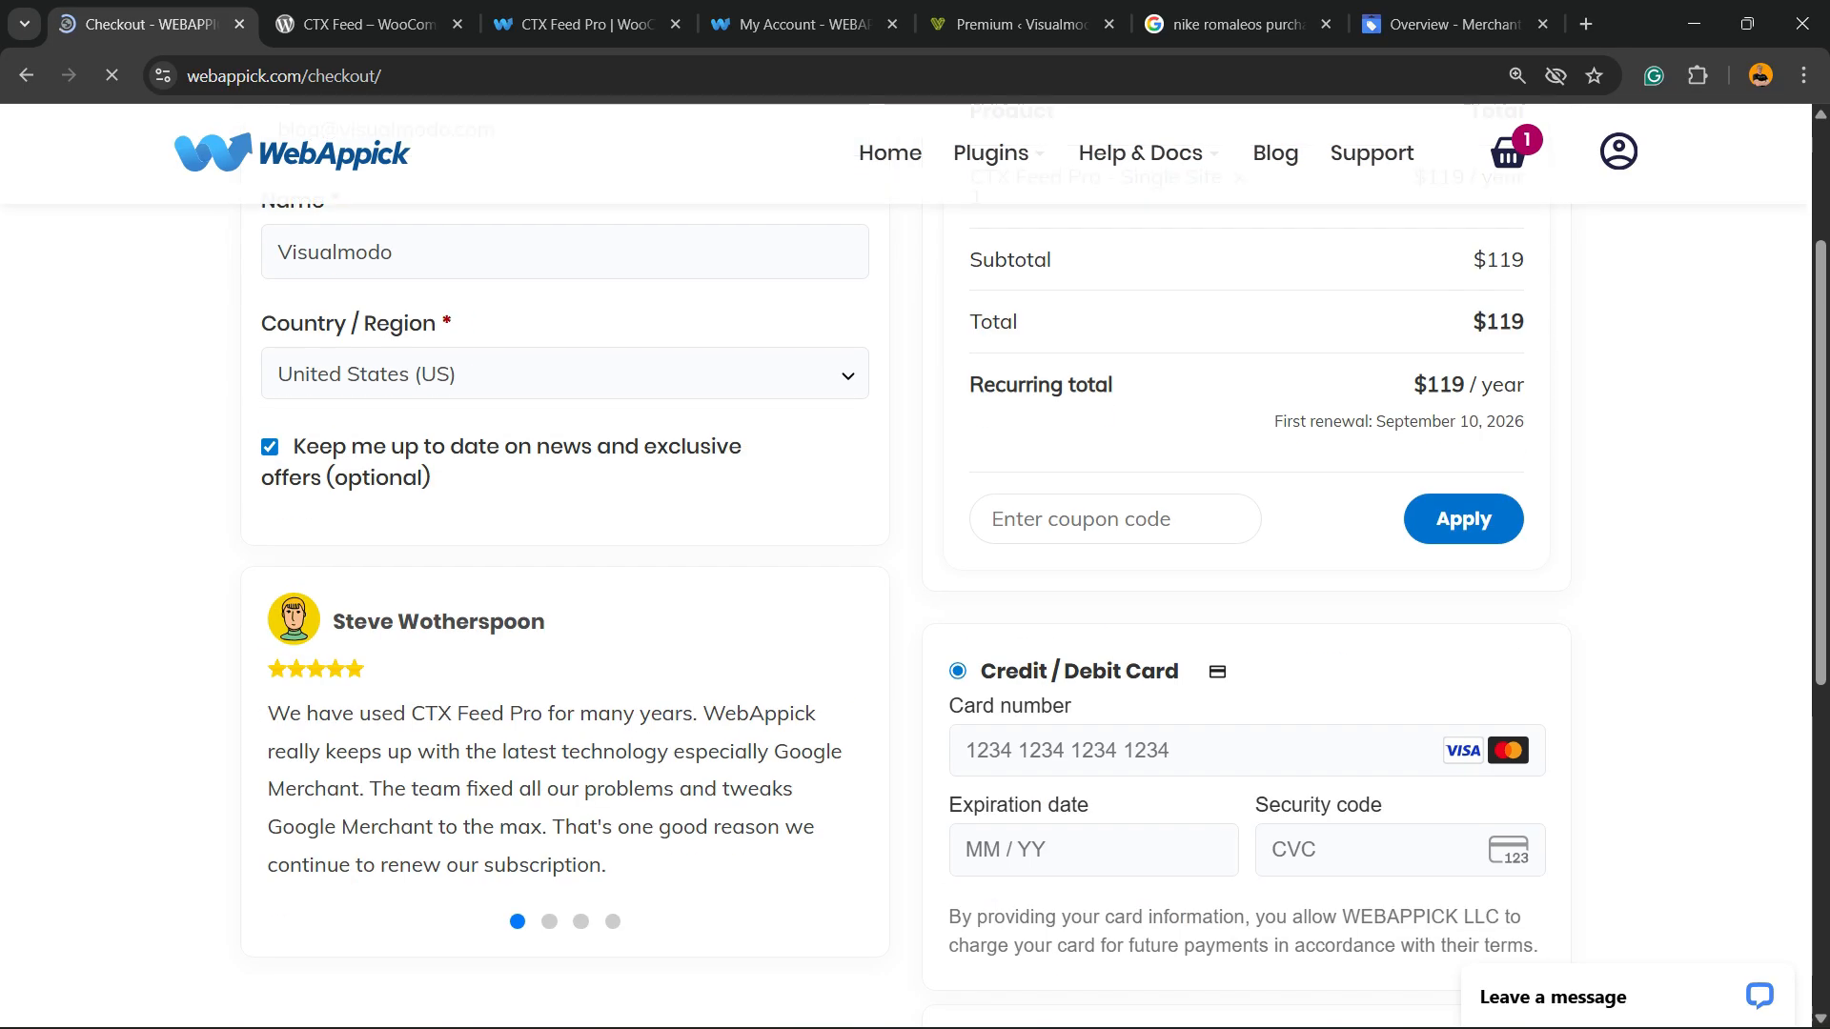
scroll(915, 562, down, 3)
scroll(915, 563, down, 4)
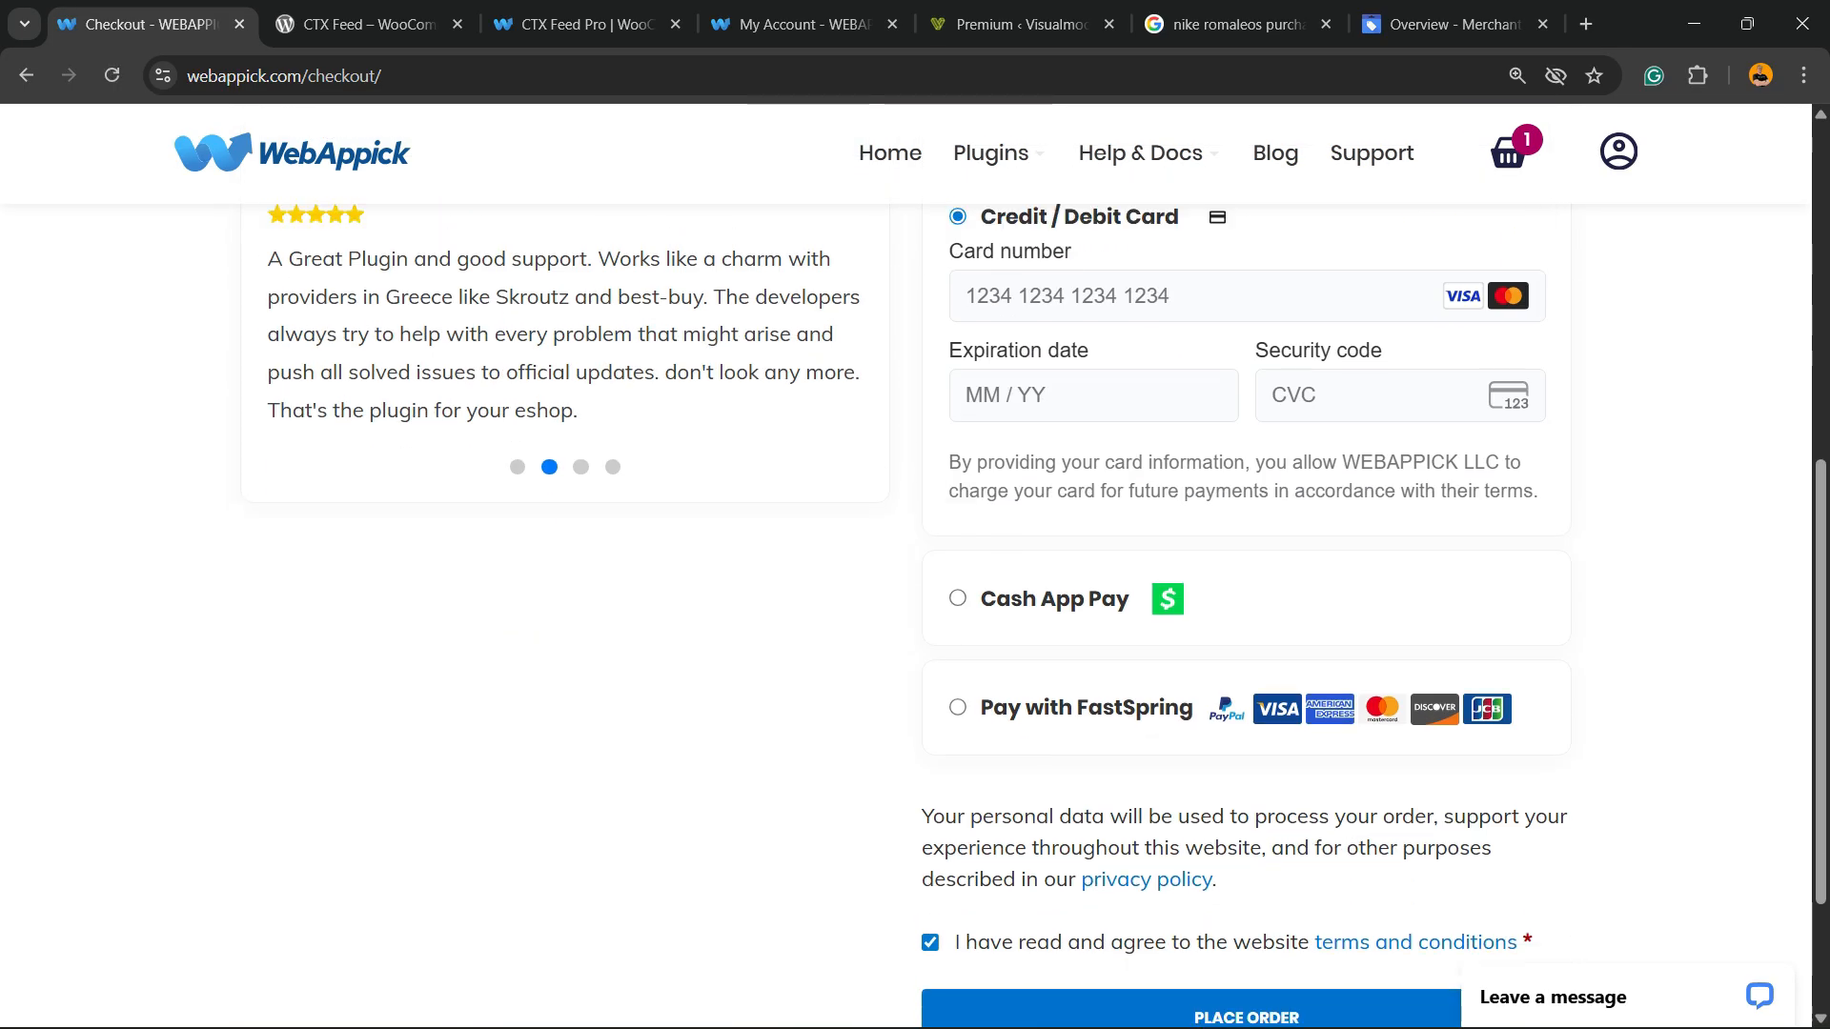
scroll(915, 563, up, 10)
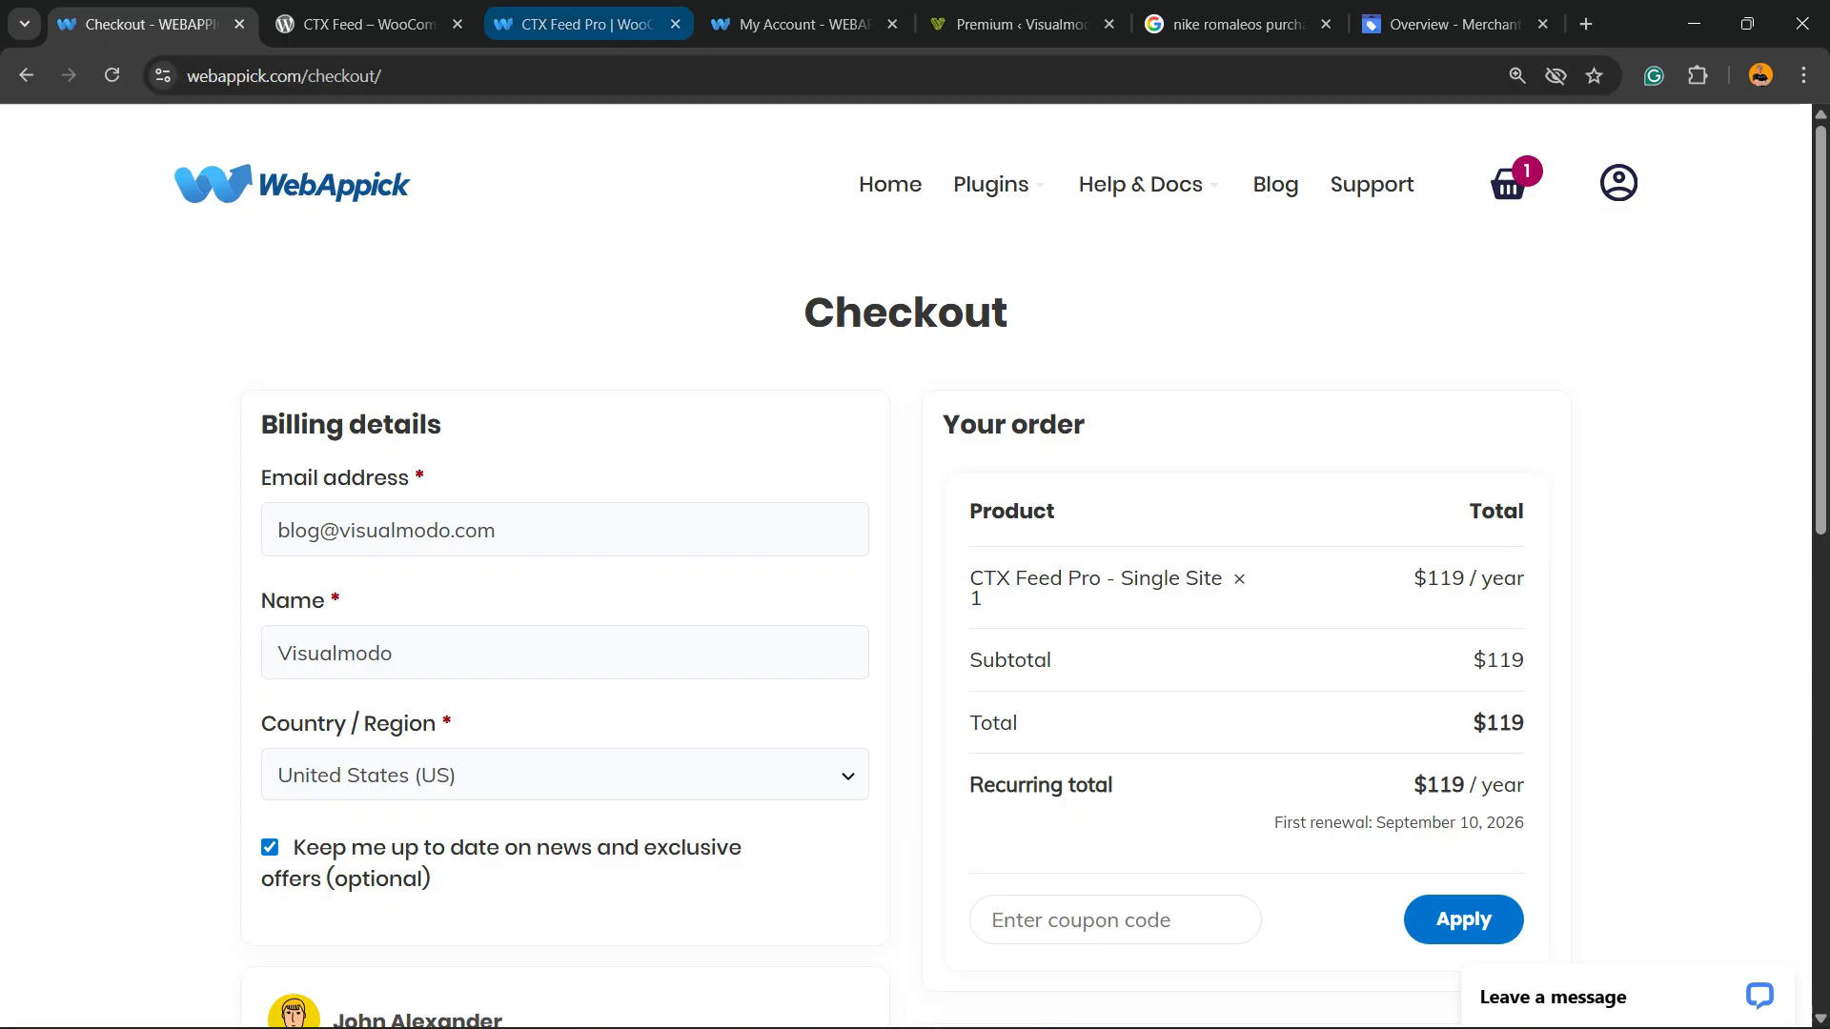
- Download the CTX Feed Pro plugin from the Downloads page of the WebAppick account
click(583, 24)
click(803, 24)
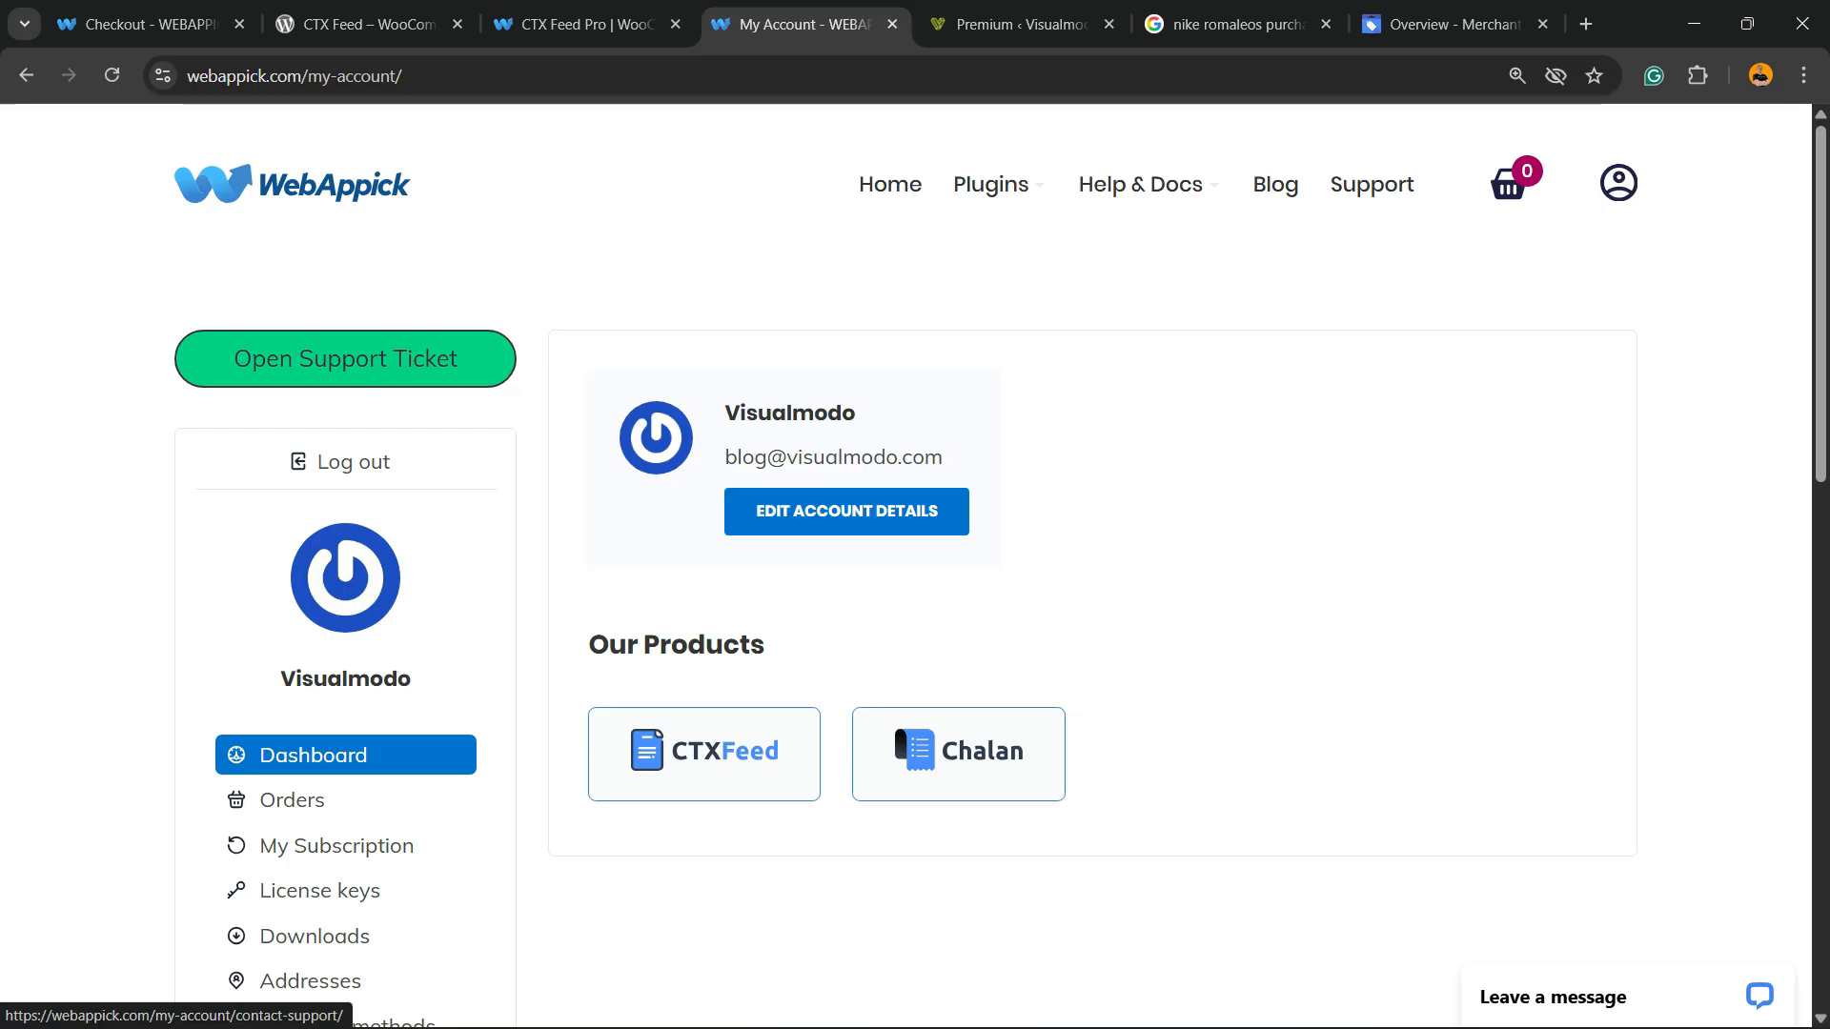
scroll(915, 566, down, 3)
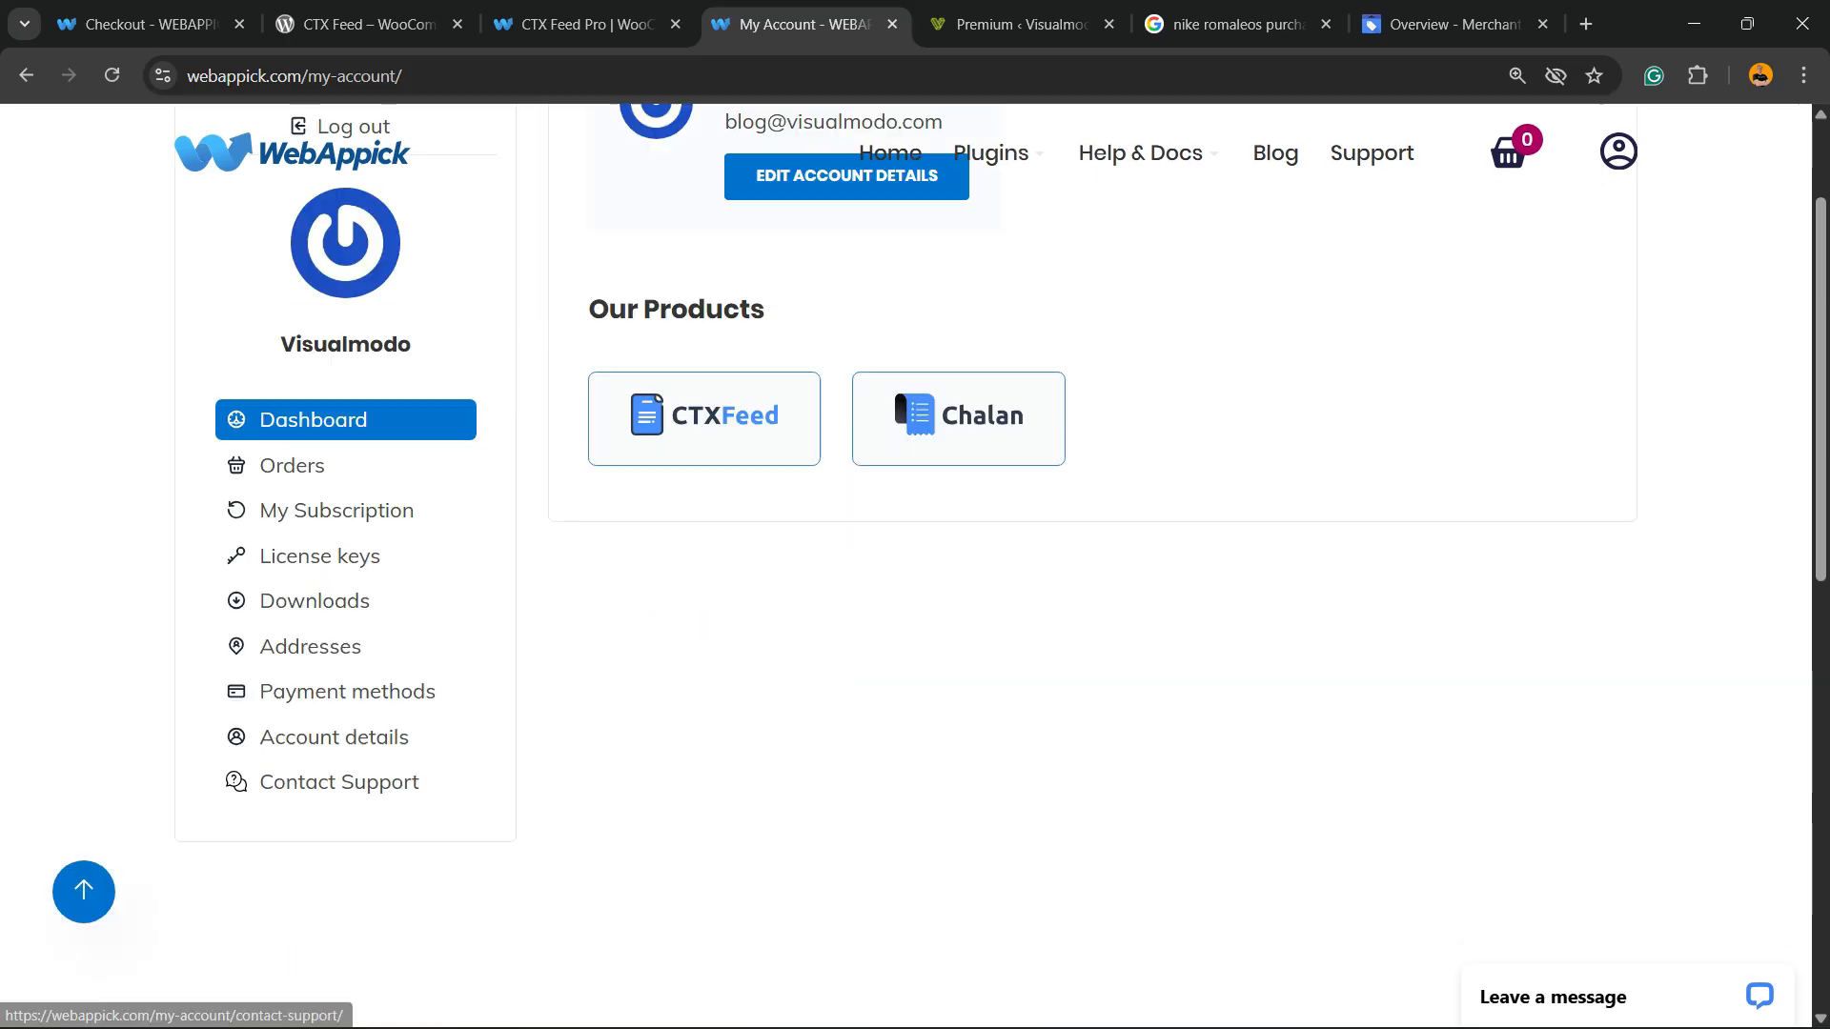
scroll(915, 566, up, 3)
scroll(915, 566, down, 3)
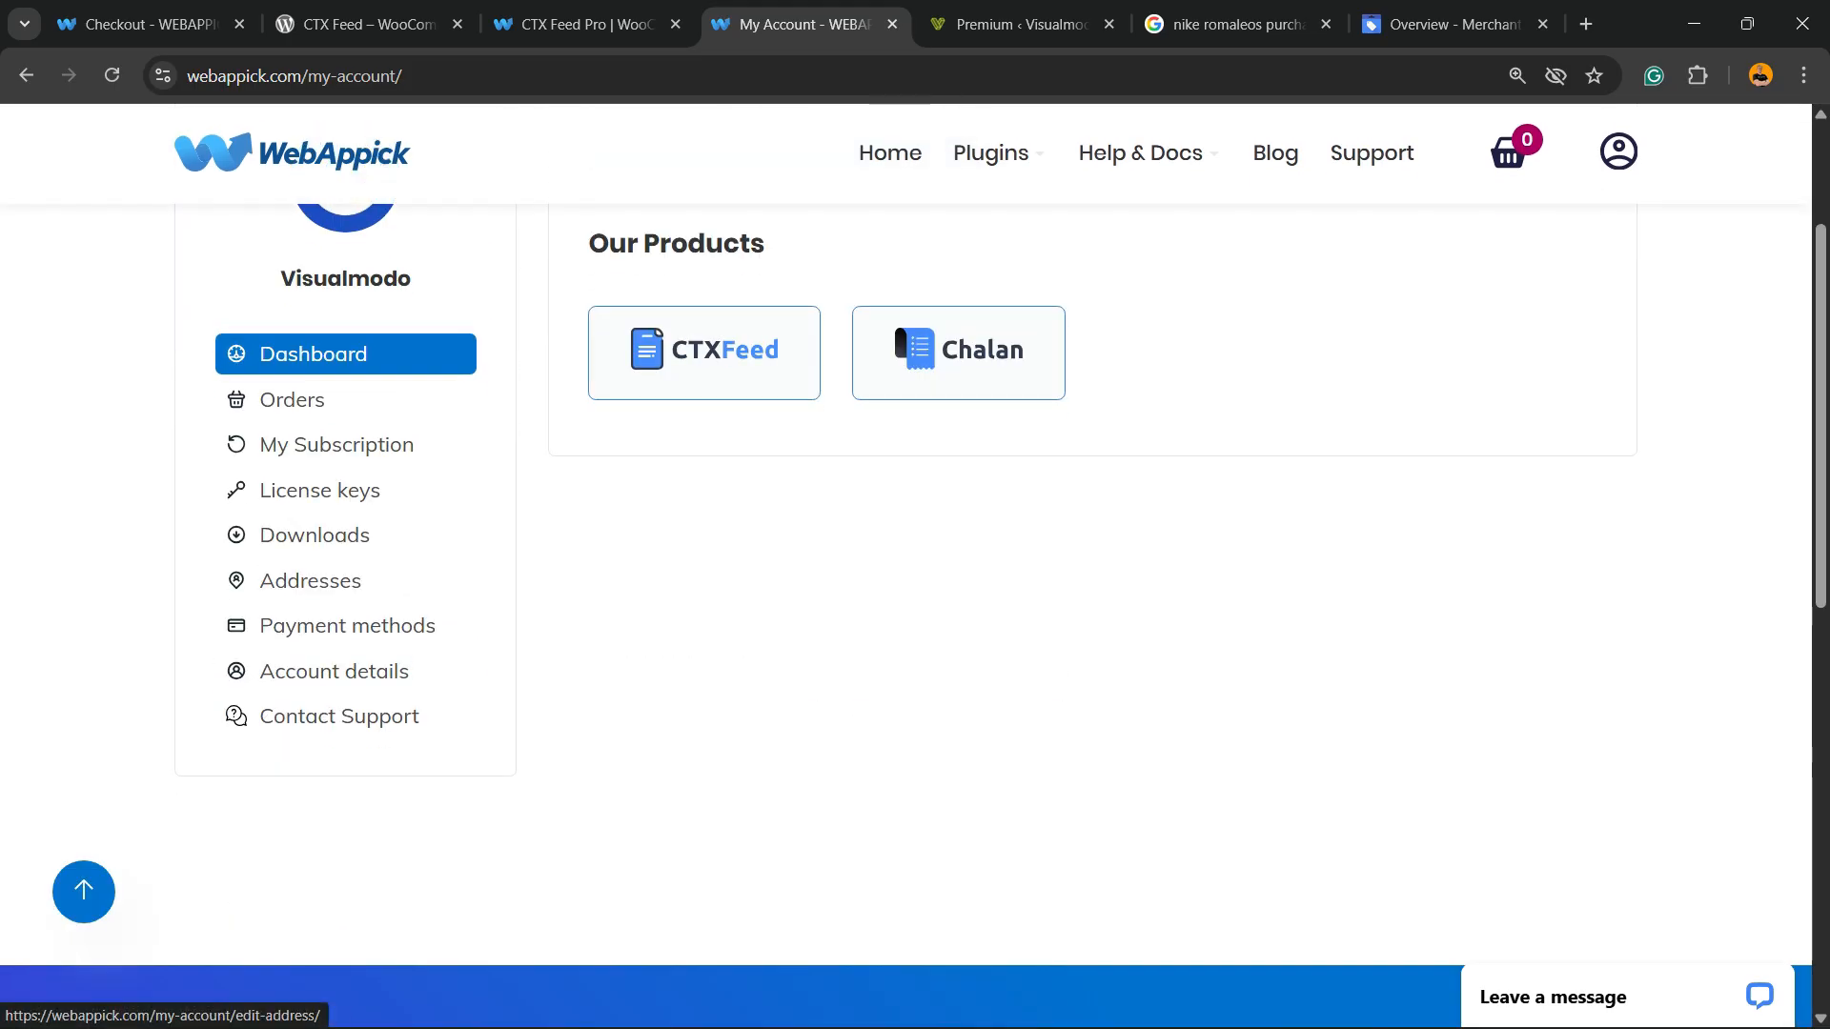
click(315, 535)
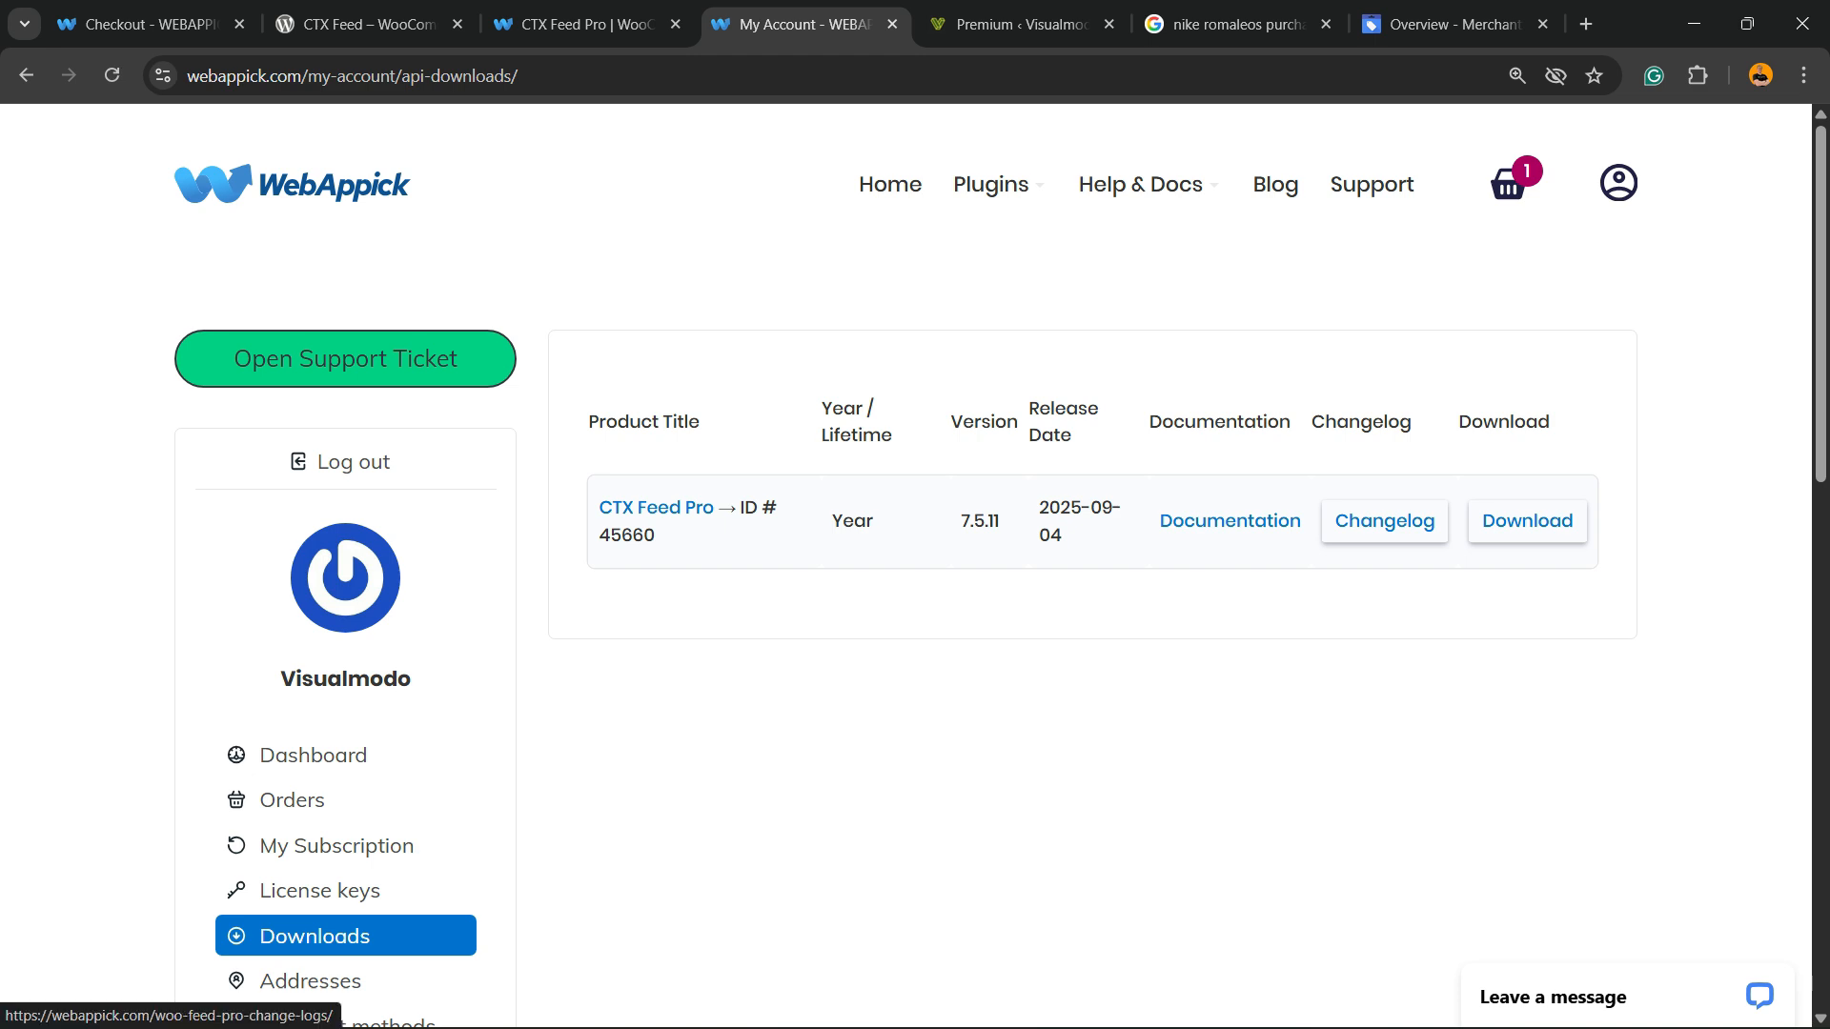
click(1508, 524)
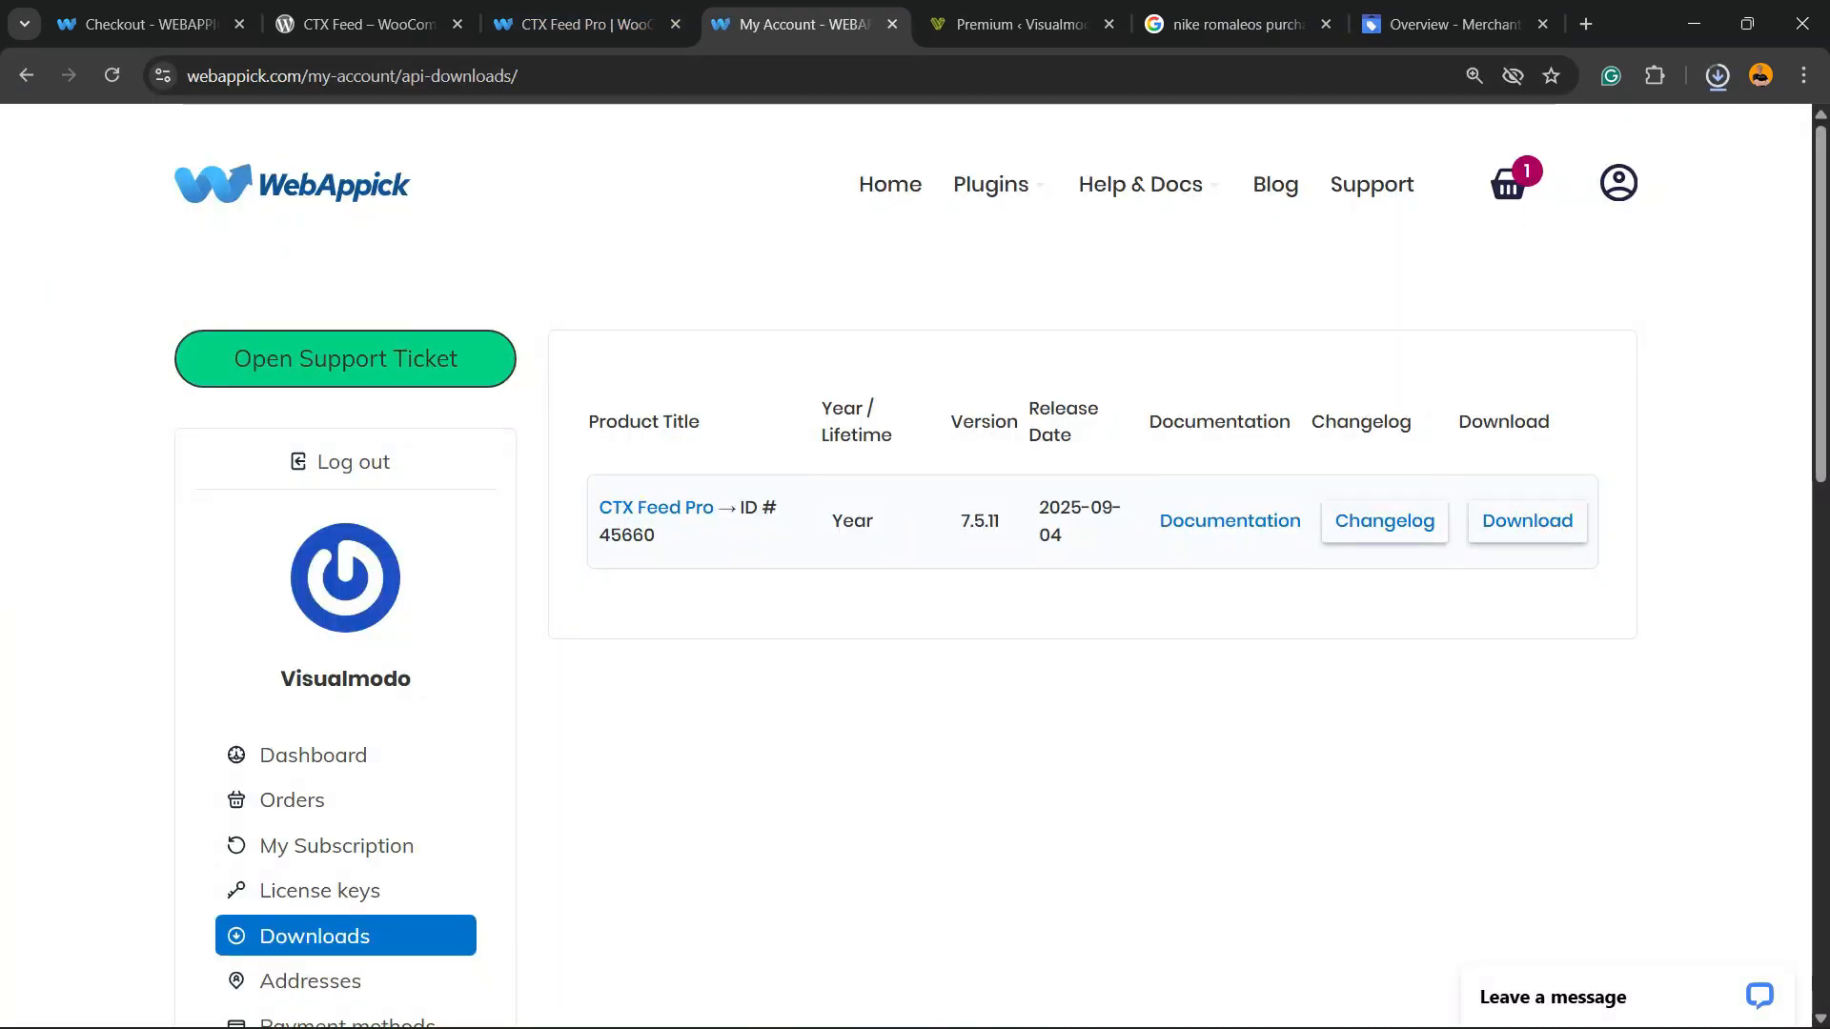
- Open the License keys page of the WebAppick account, and return to the WordPress admin
scroll(320, 490, down, 4)
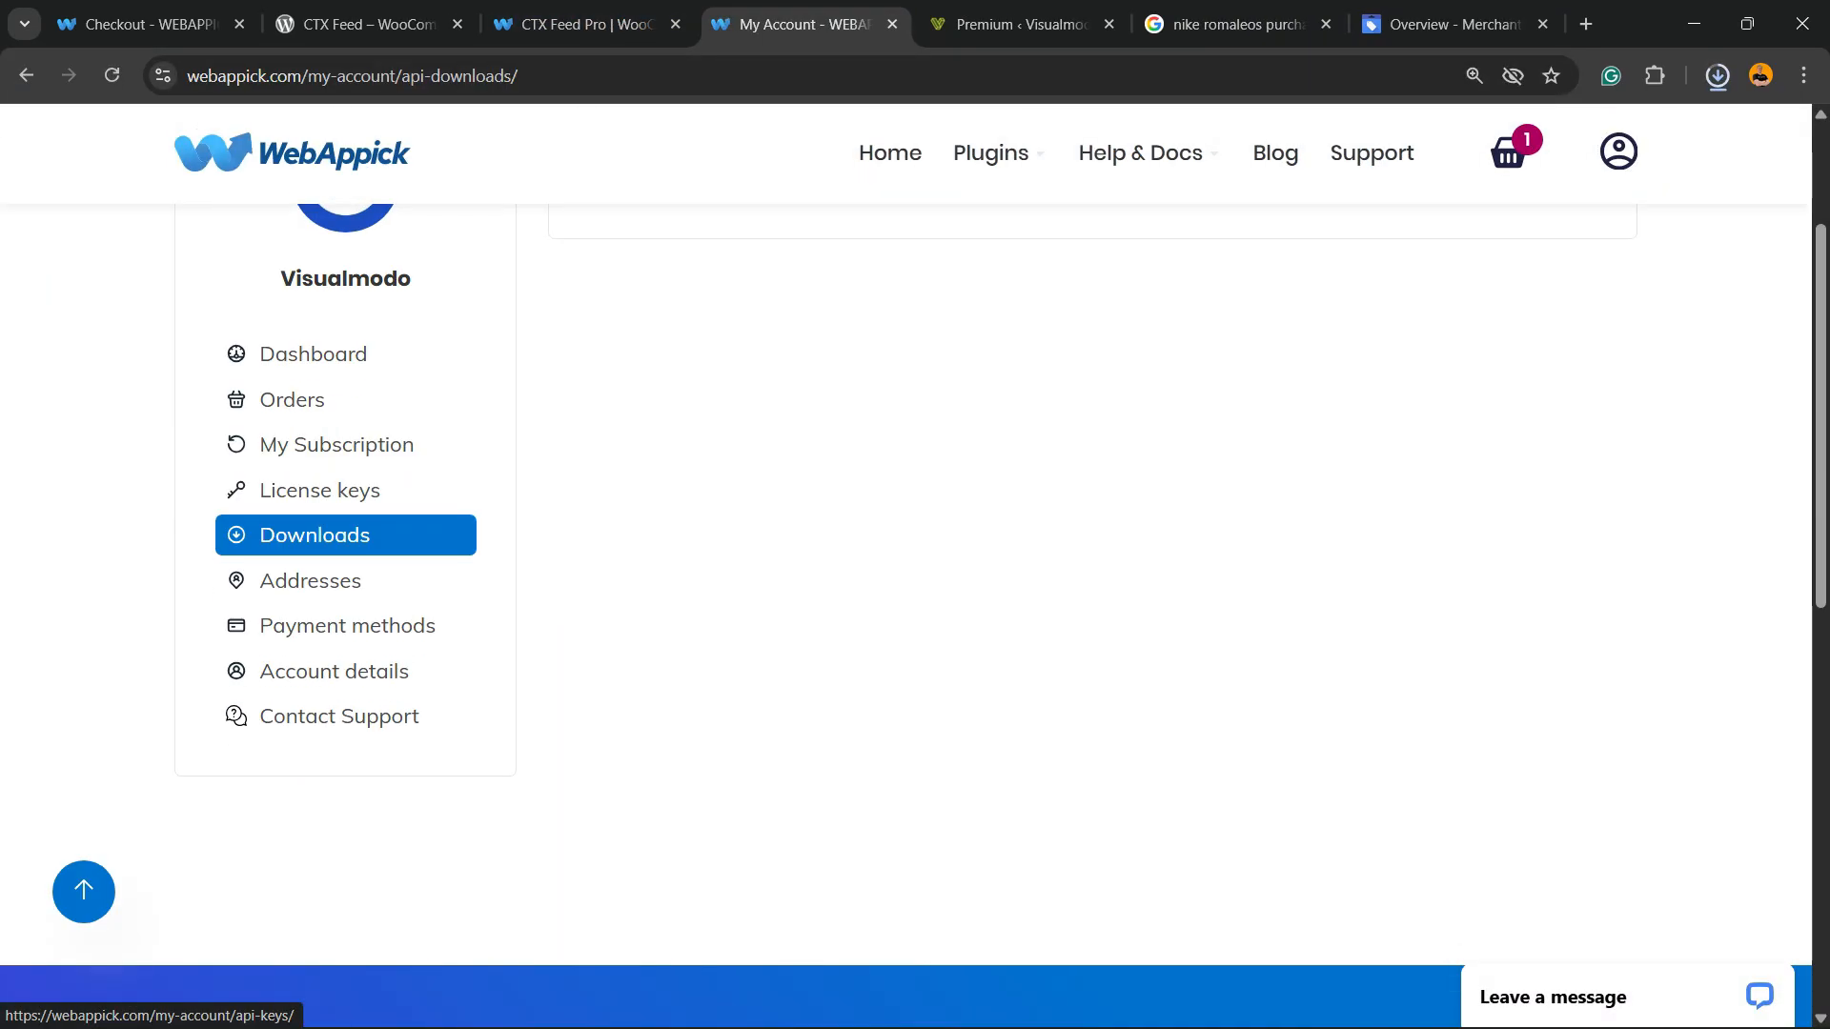
click(319, 490)
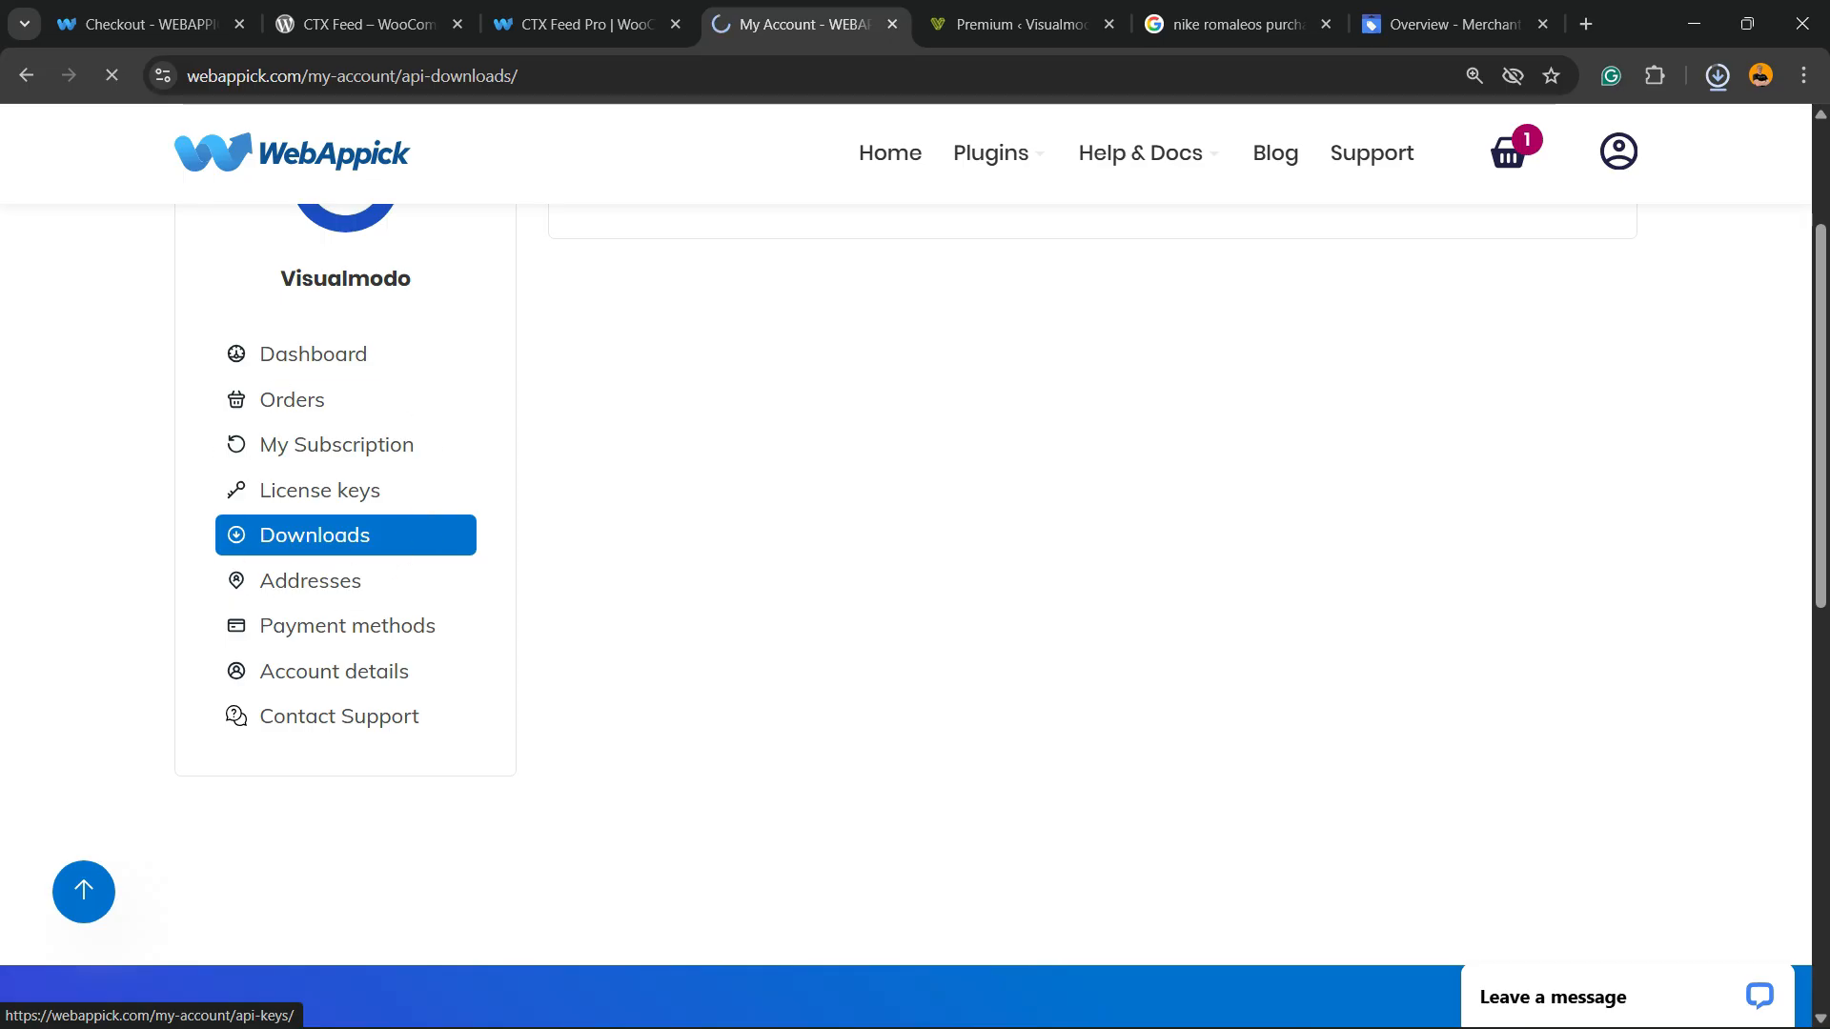
click(1015, 24)
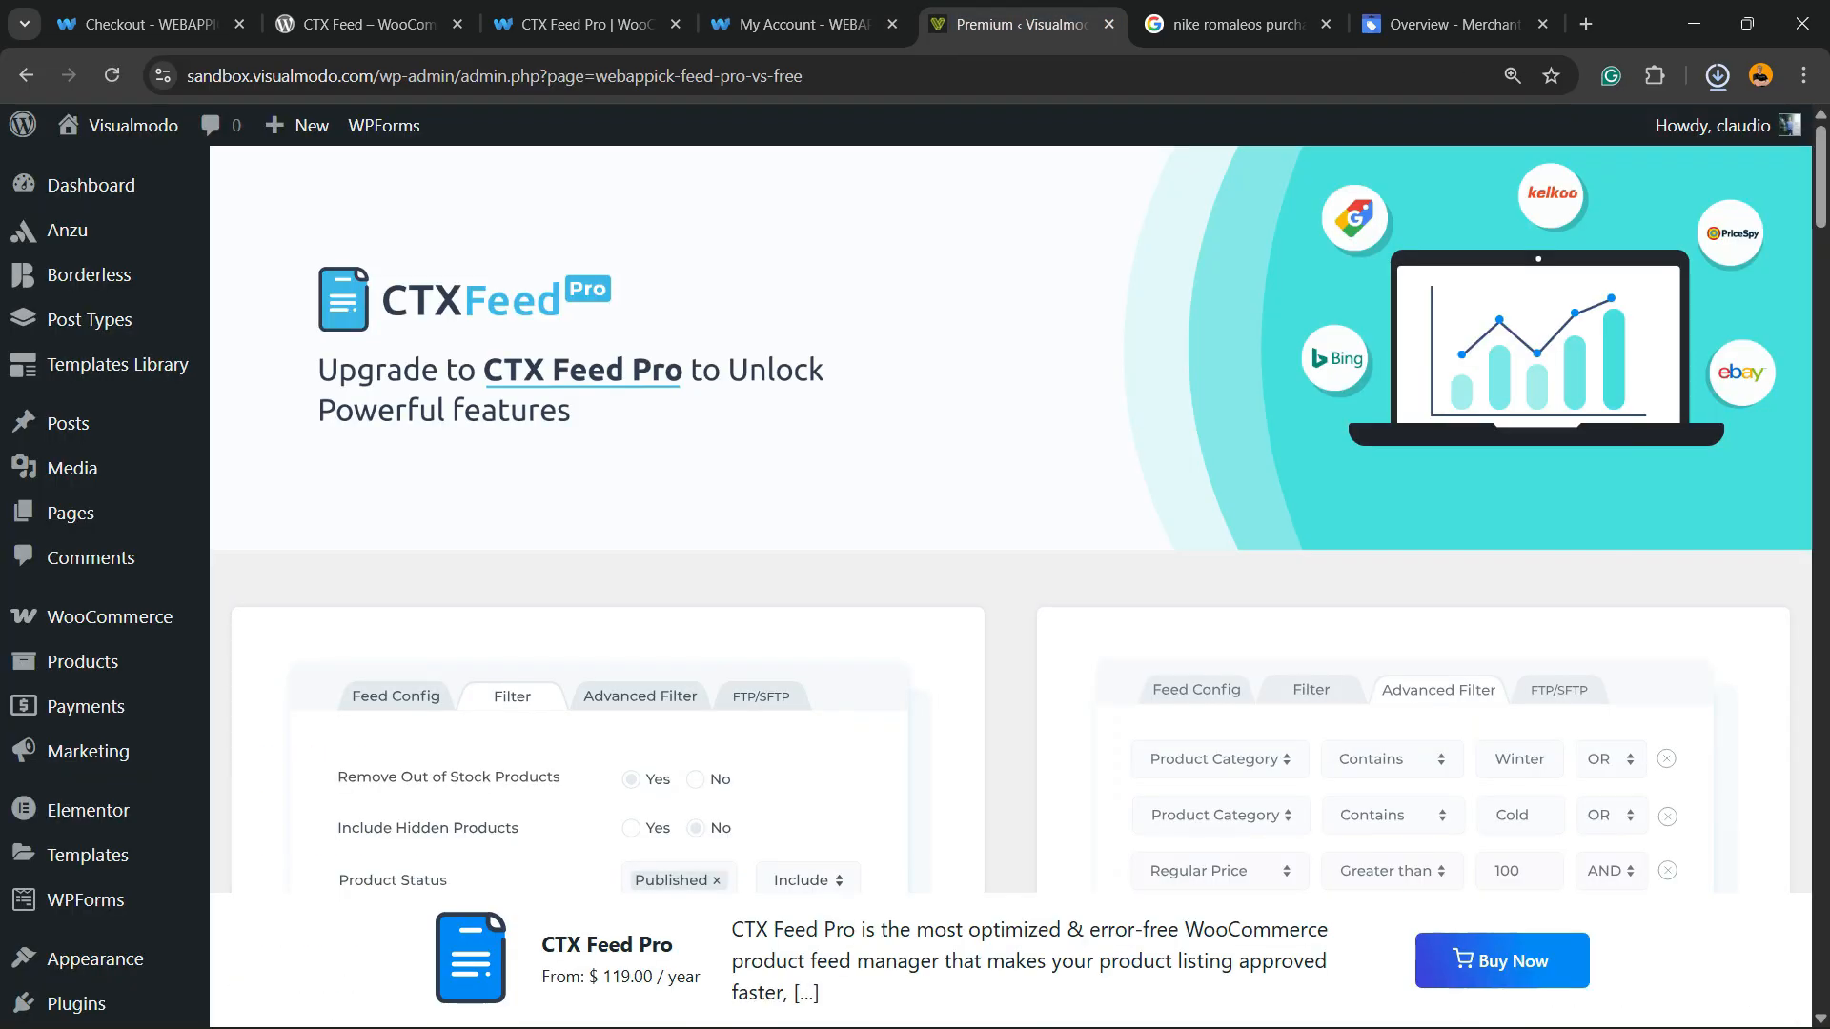
- Upload and install webappick-product-feed-for-woocommerce-pro.zip from the Downloads folder as a new plugin, and activate it
scroll(915, 591, down, 5)
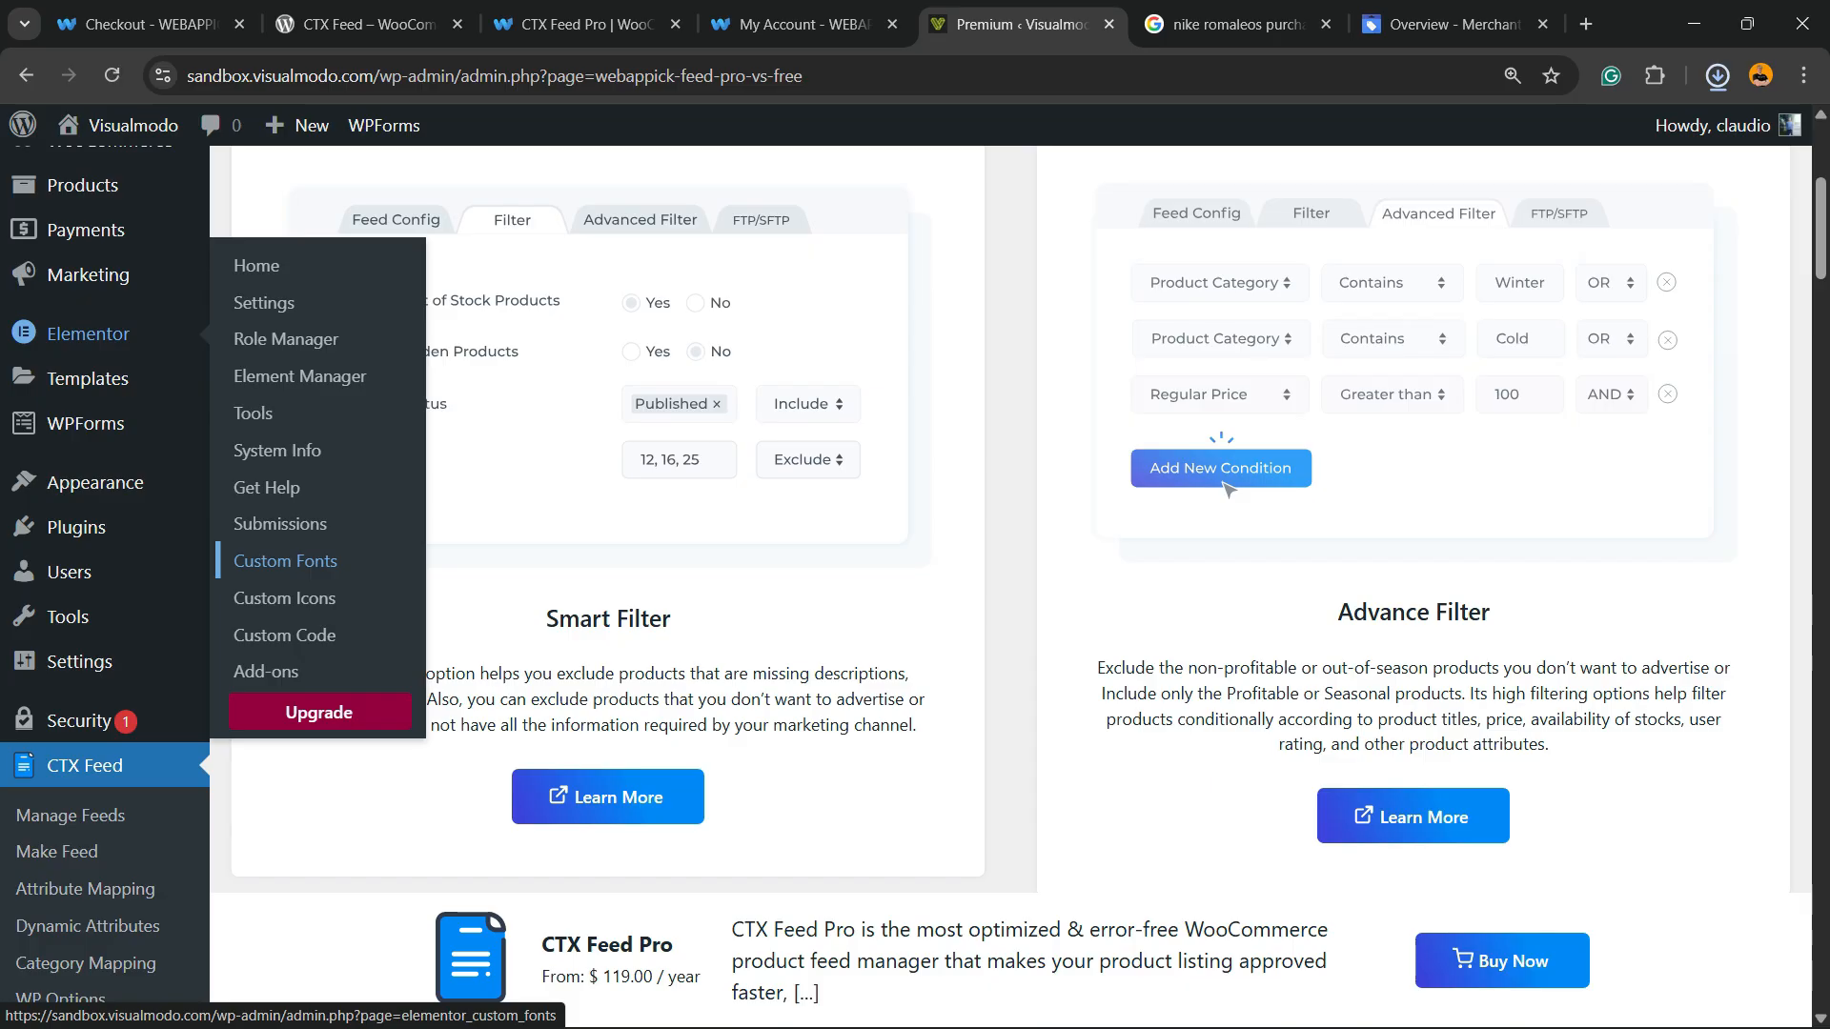
scroll(607, 519, up, 2)
scroll(607, 520, down, 2)
scroll(96, 571, down, 2)
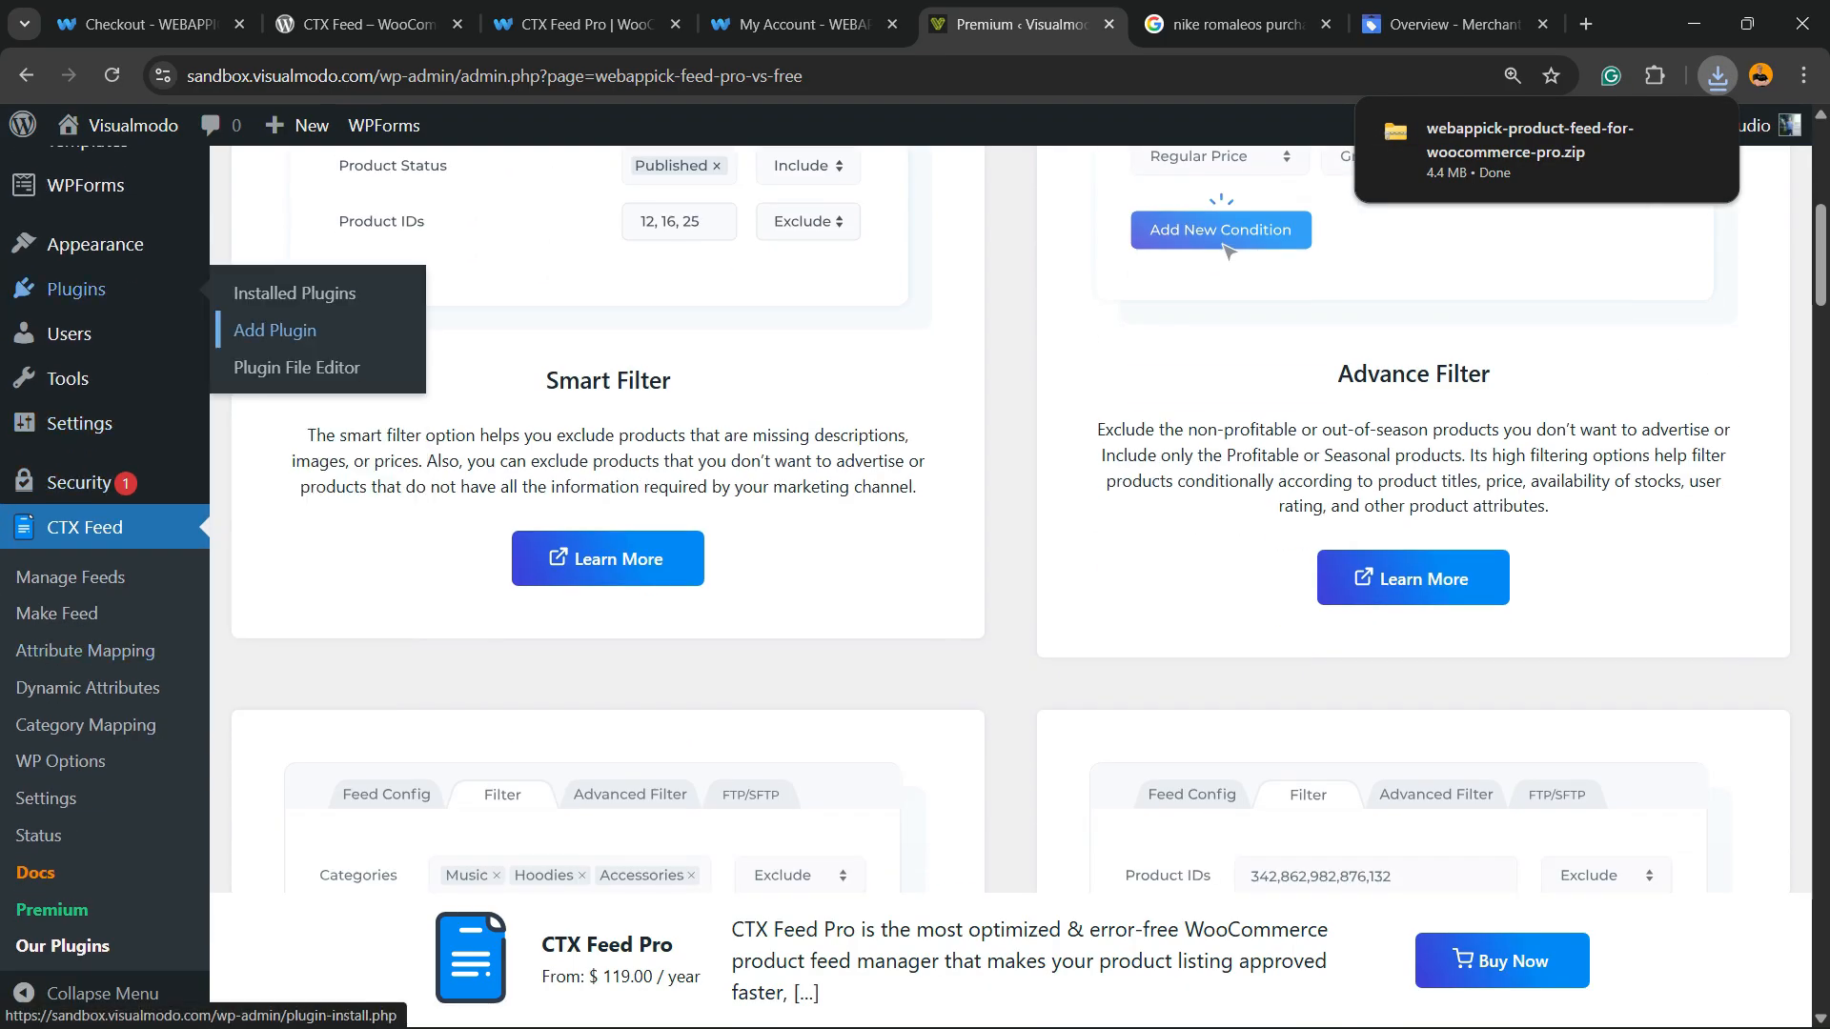
click(275, 330)
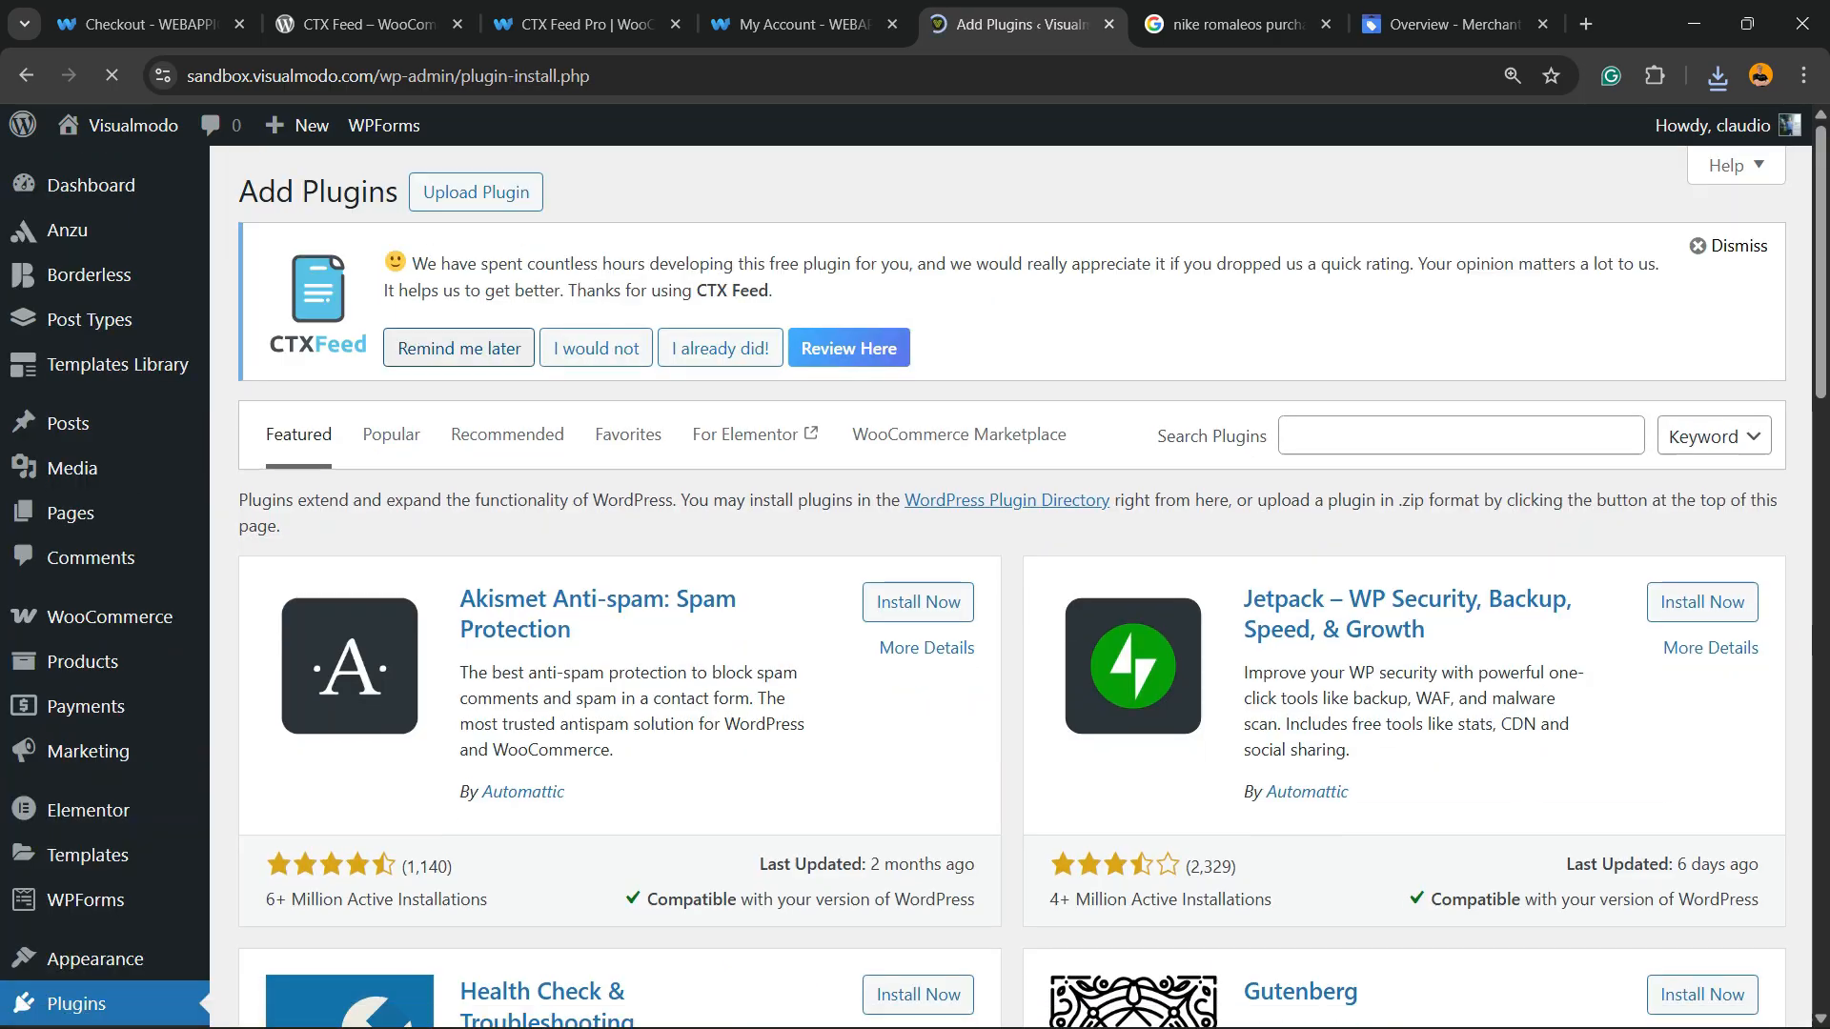
click(476, 192)
click(840, 613)
click(275, 265)
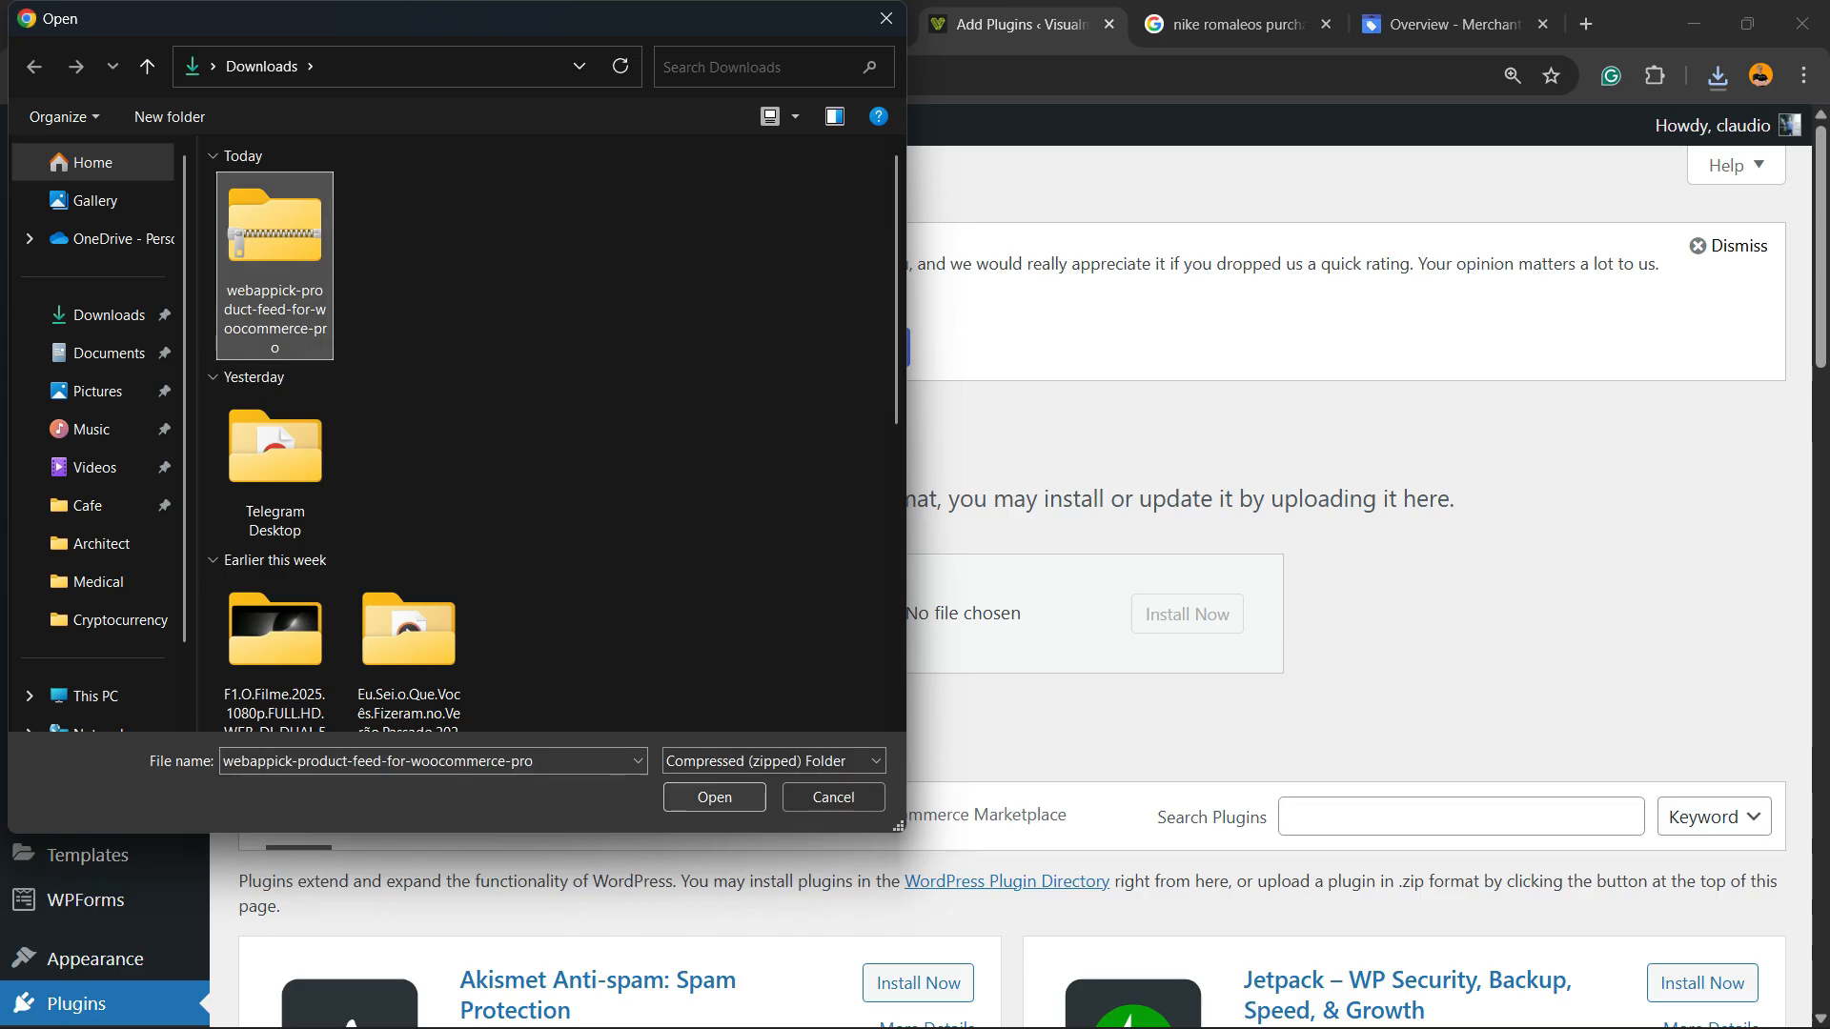
click(714, 797)
click(1187, 614)
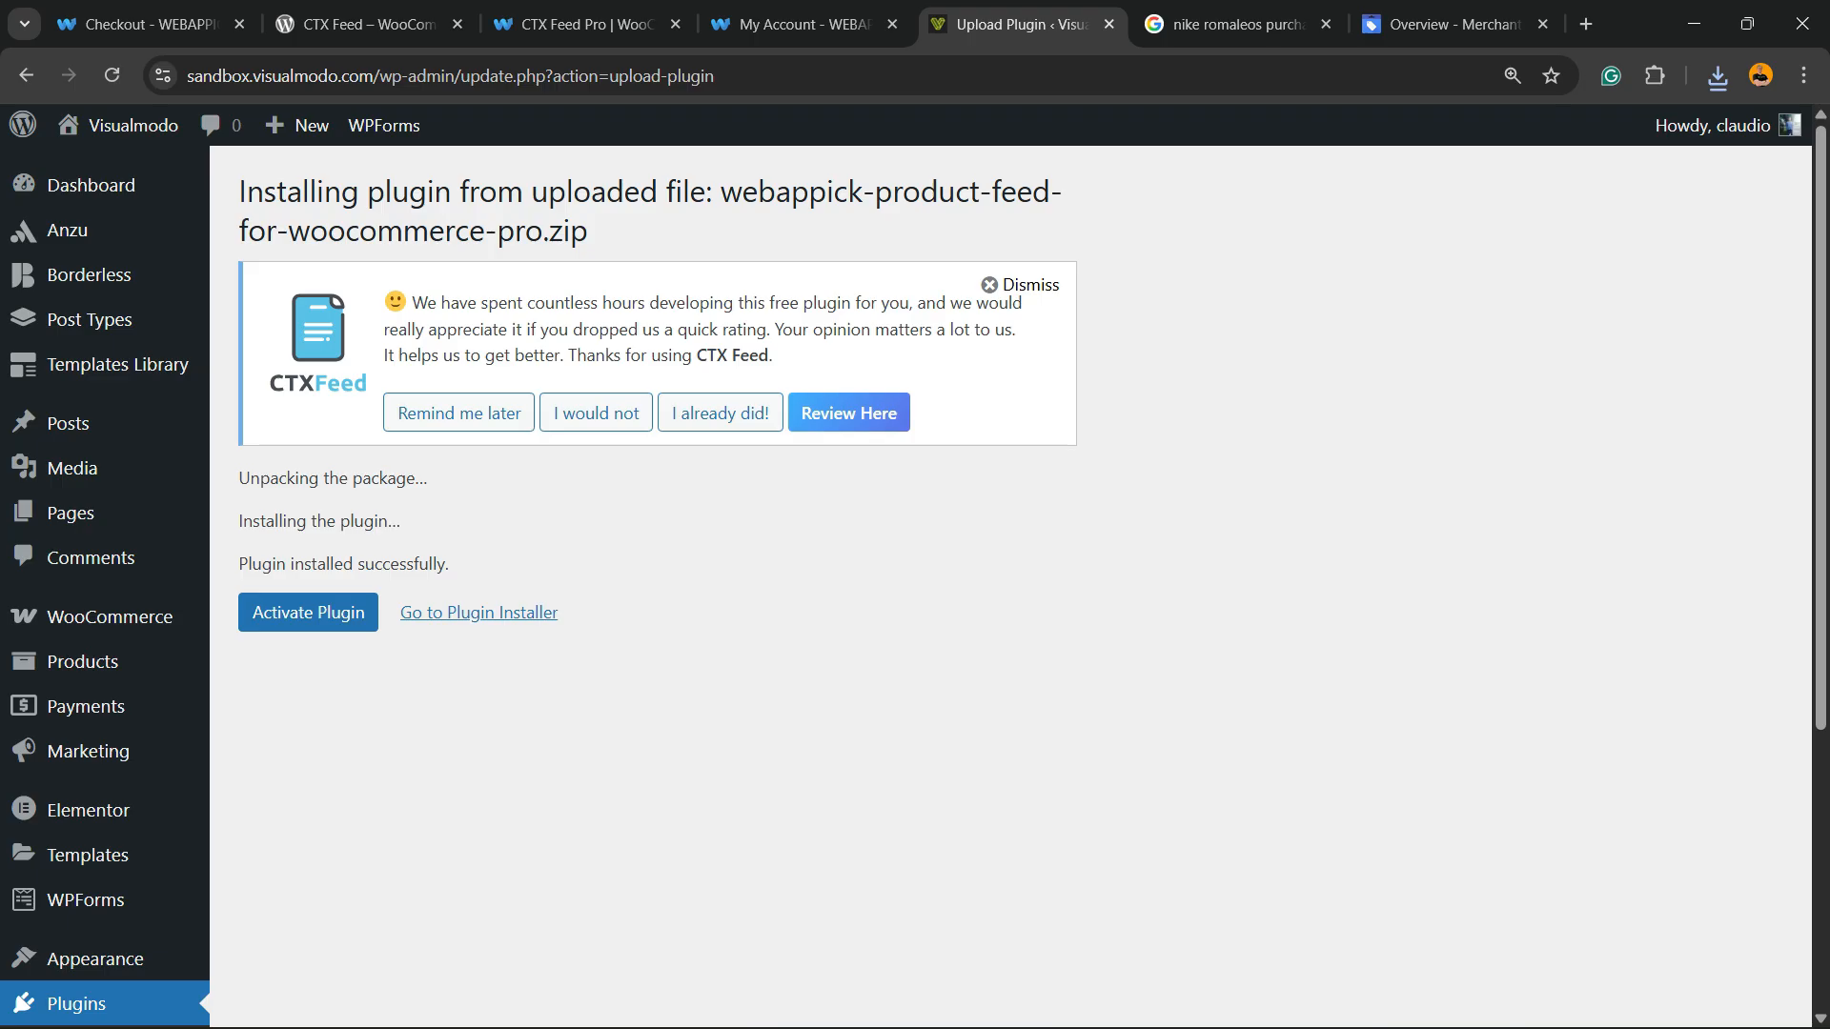
drag(262, 564, 431, 563)
click(308, 612)
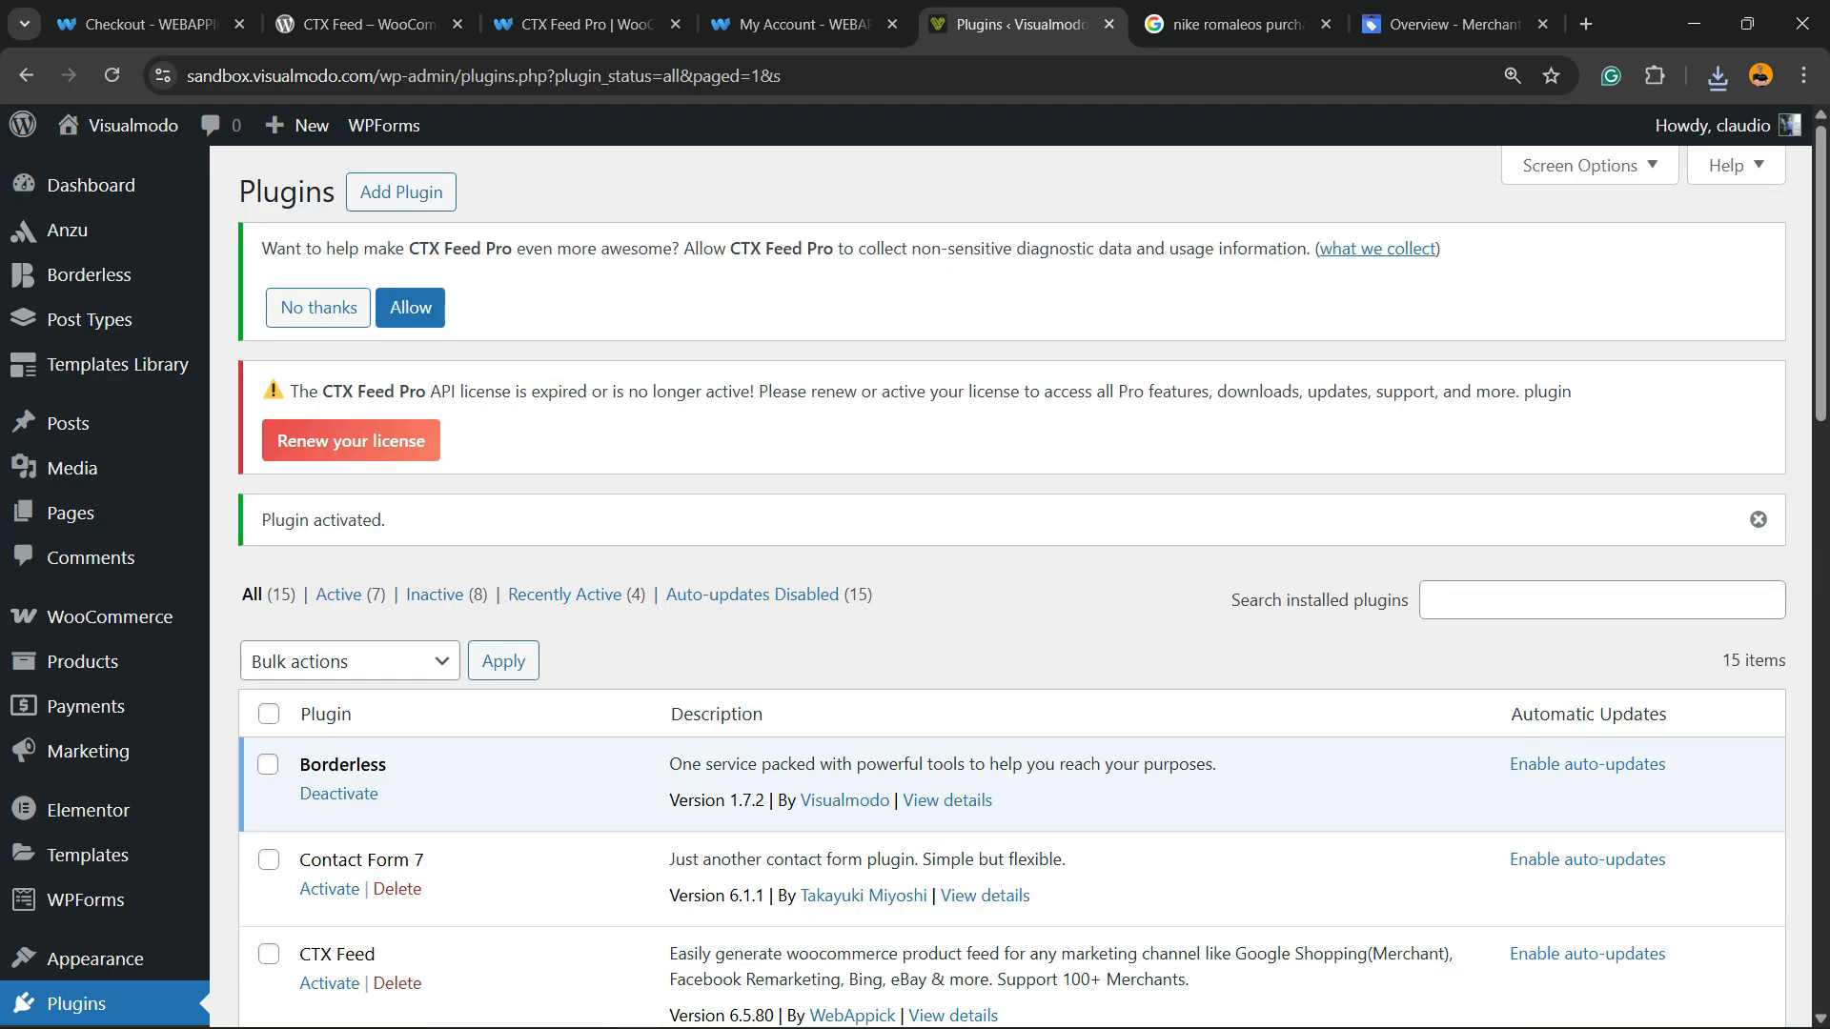
- Open the WebAppick account page from the CTX Feed Pro license renewal notice
triple_click(591, 391)
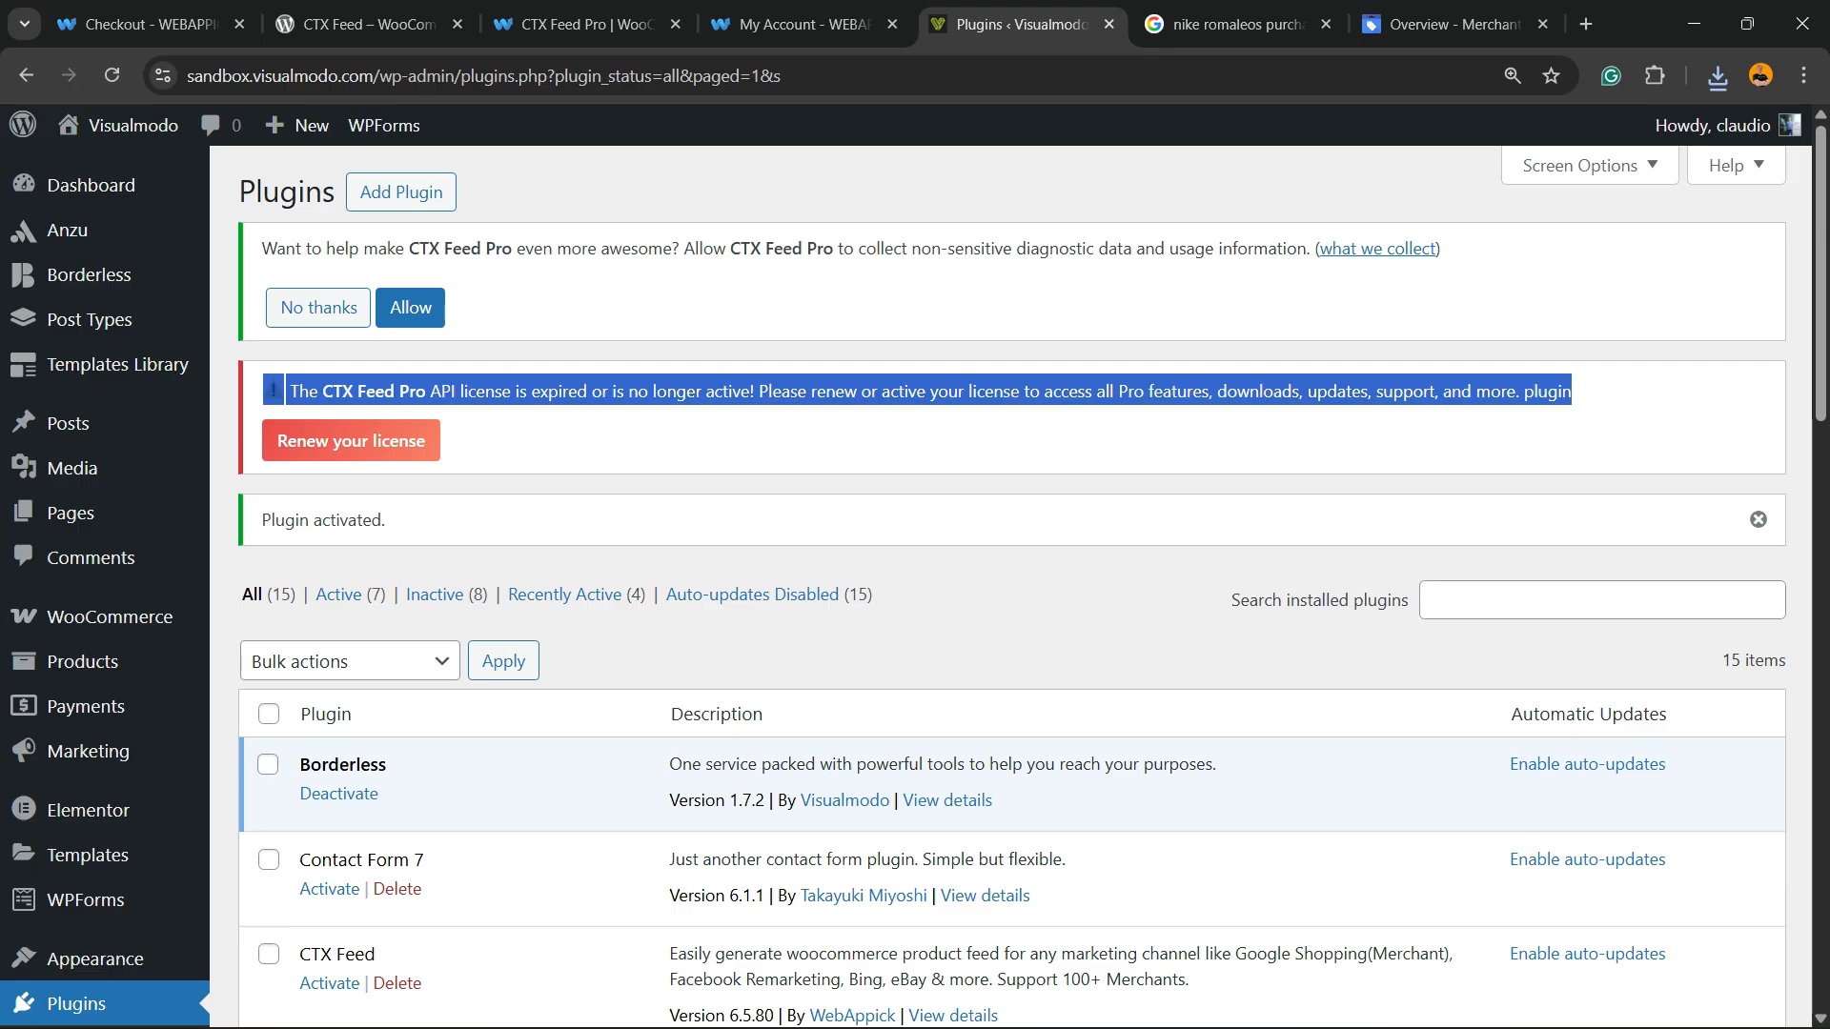
click(324, 446)
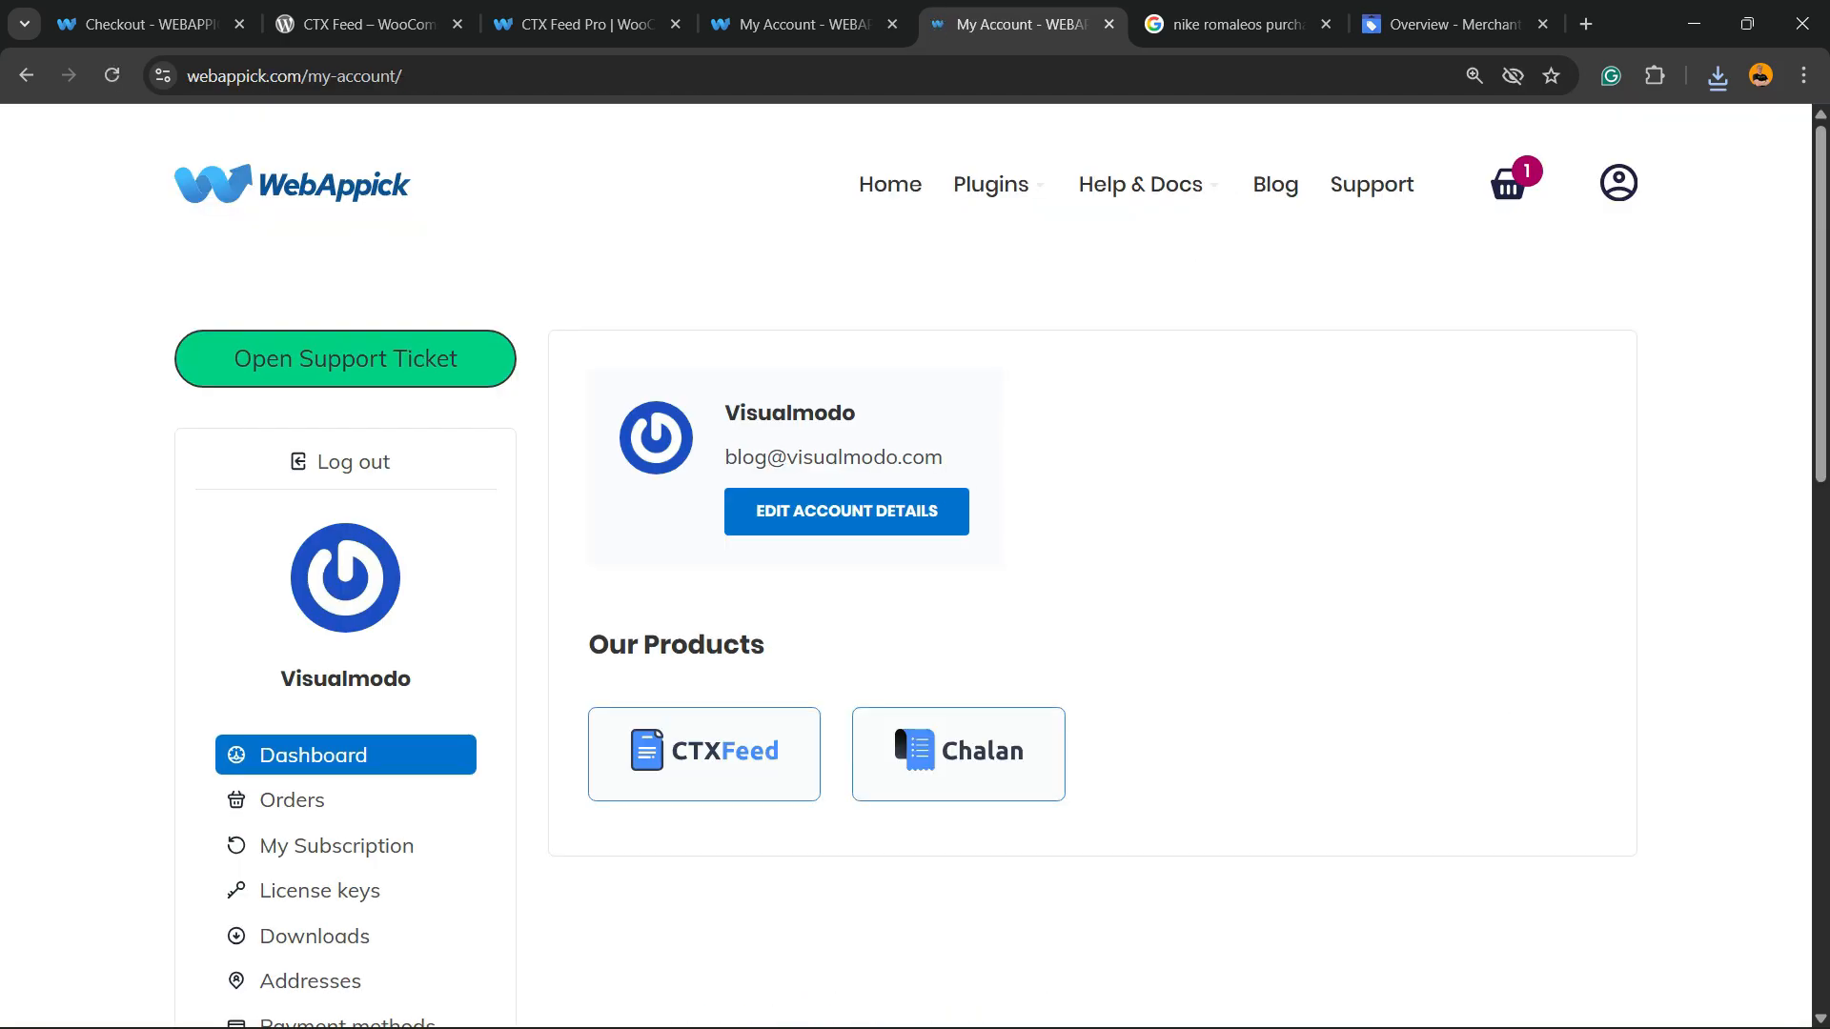
scroll(315, 496, down, 4)
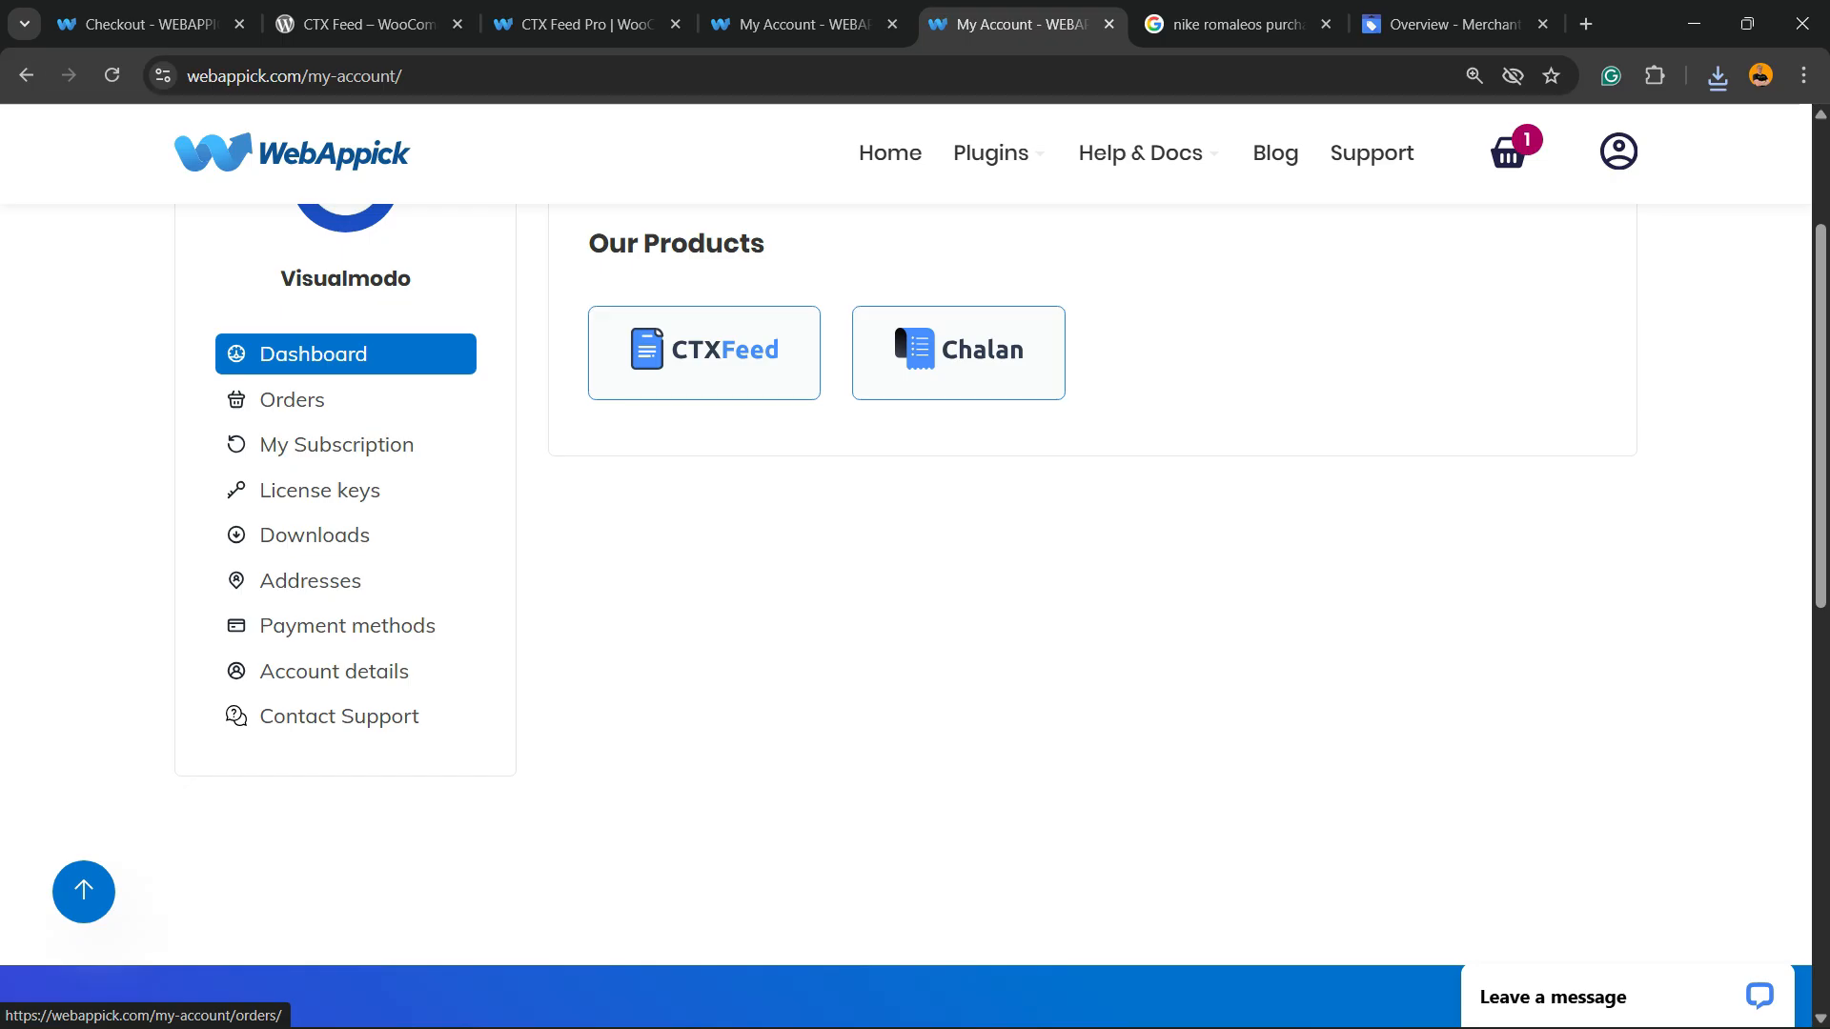
right_click(368, 535)
click(455, 562)
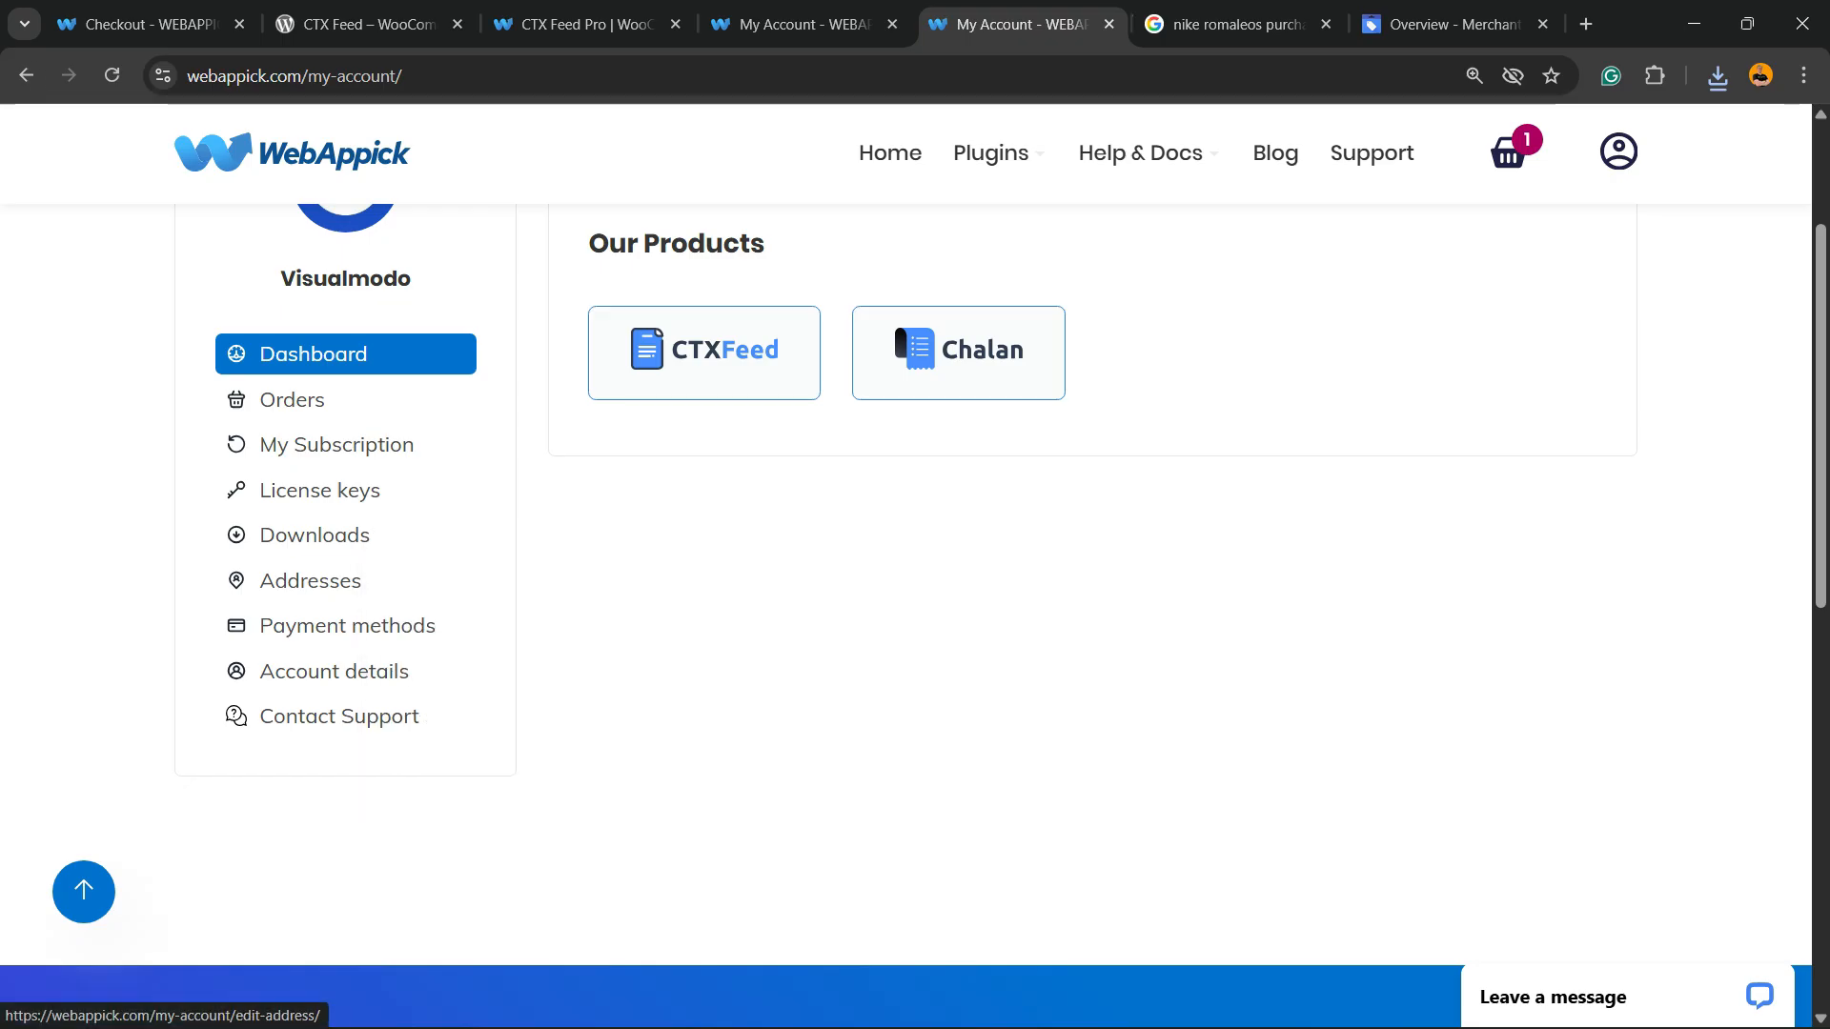
click(1077, 24)
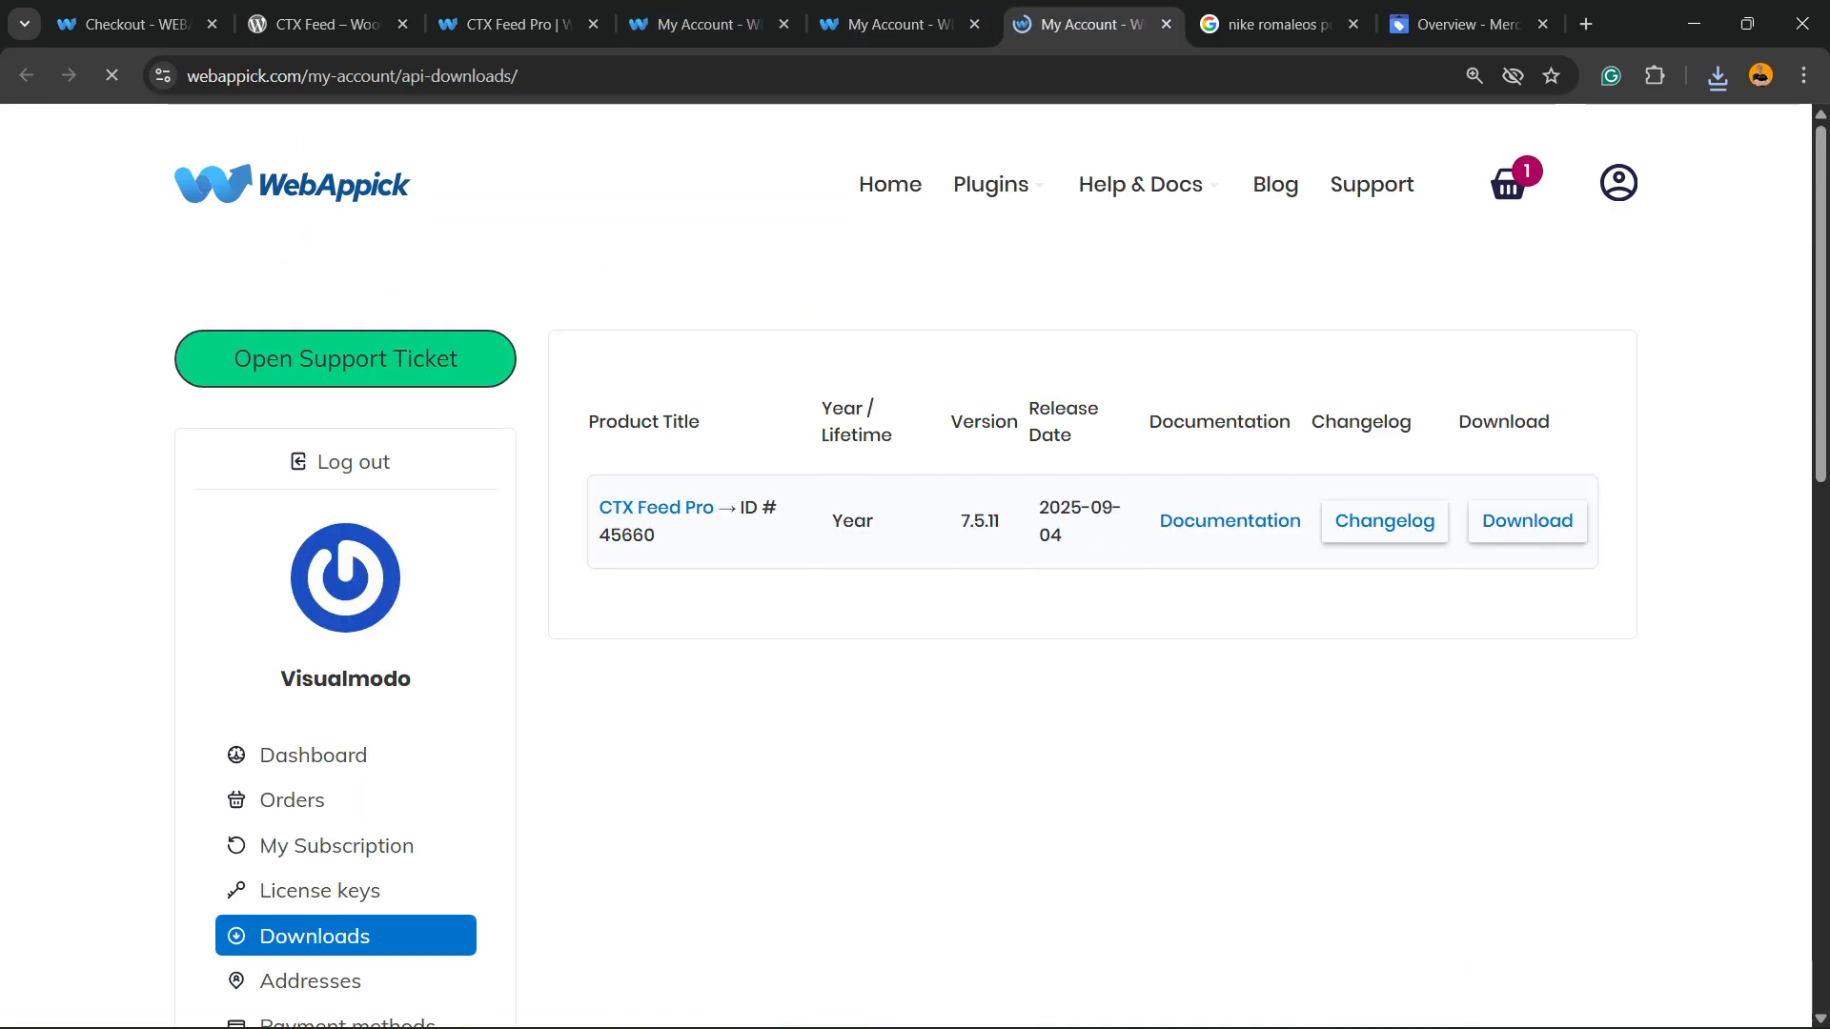
click(1164, 24)
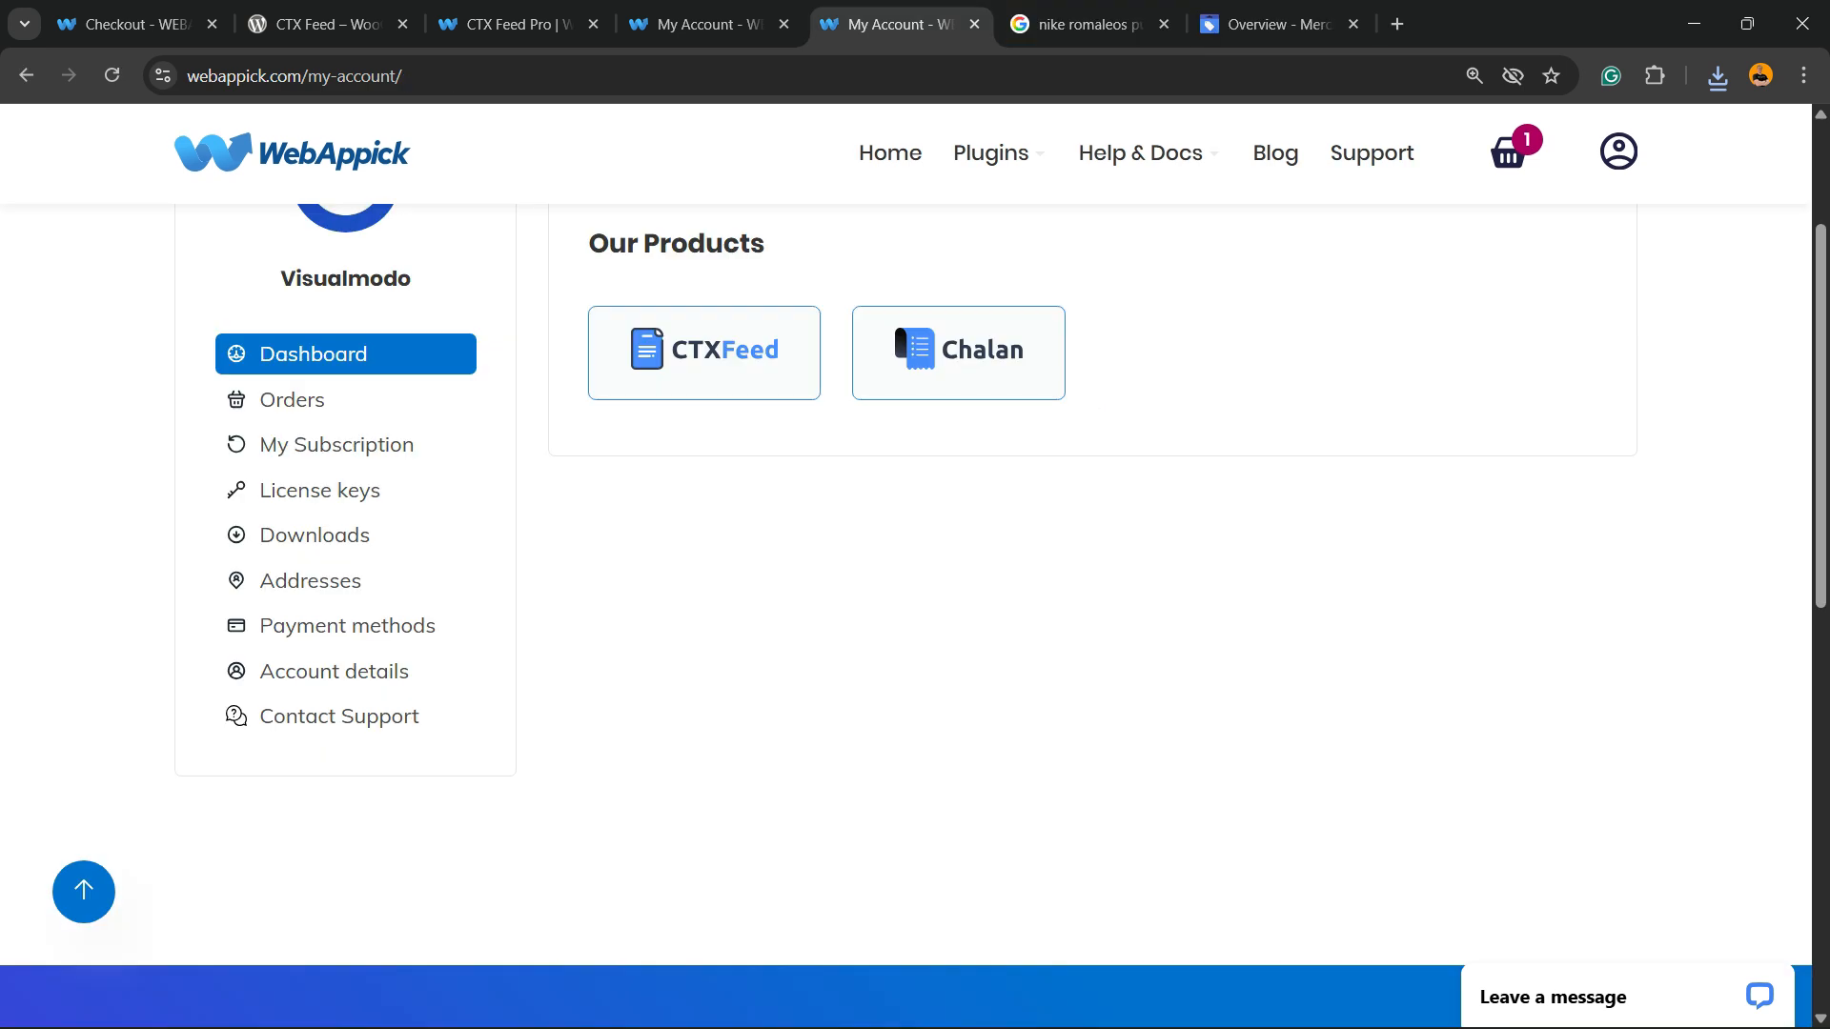
- Copy the master API key from the account's License keys page and load the sandbox WordPress dashboard in a new tab
click(319, 490)
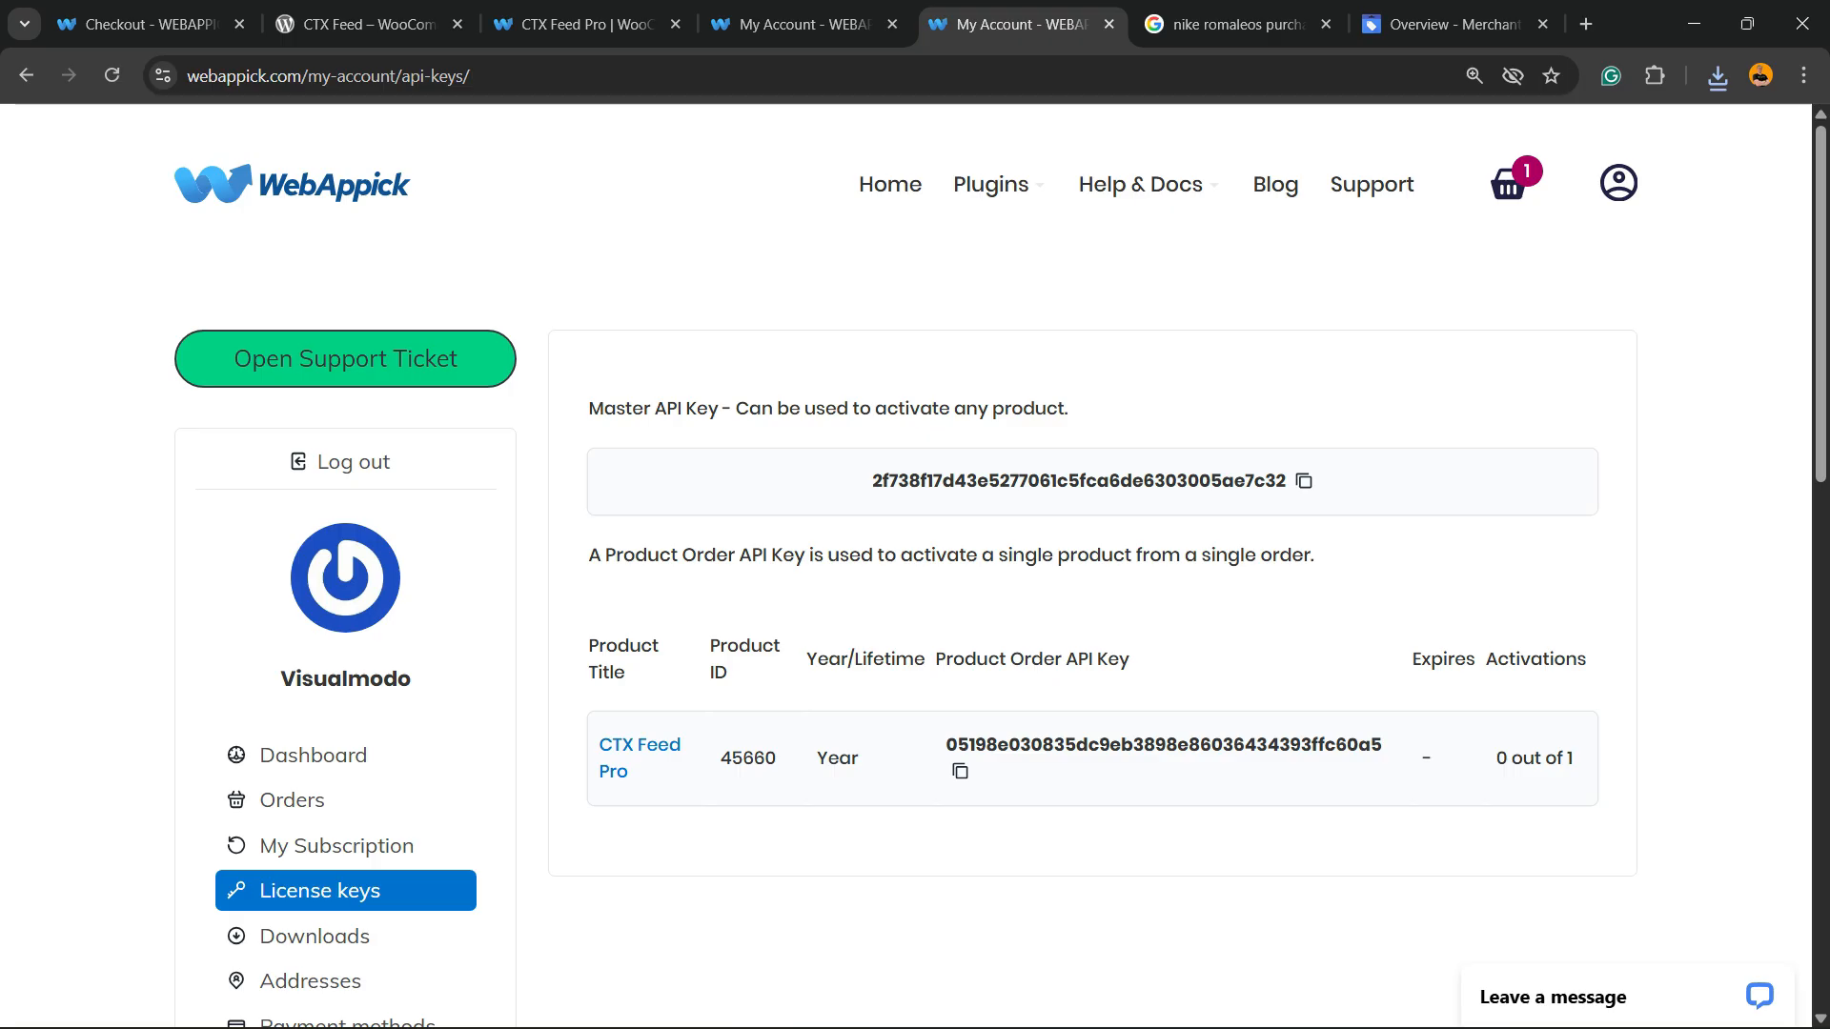
click(1304, 481)
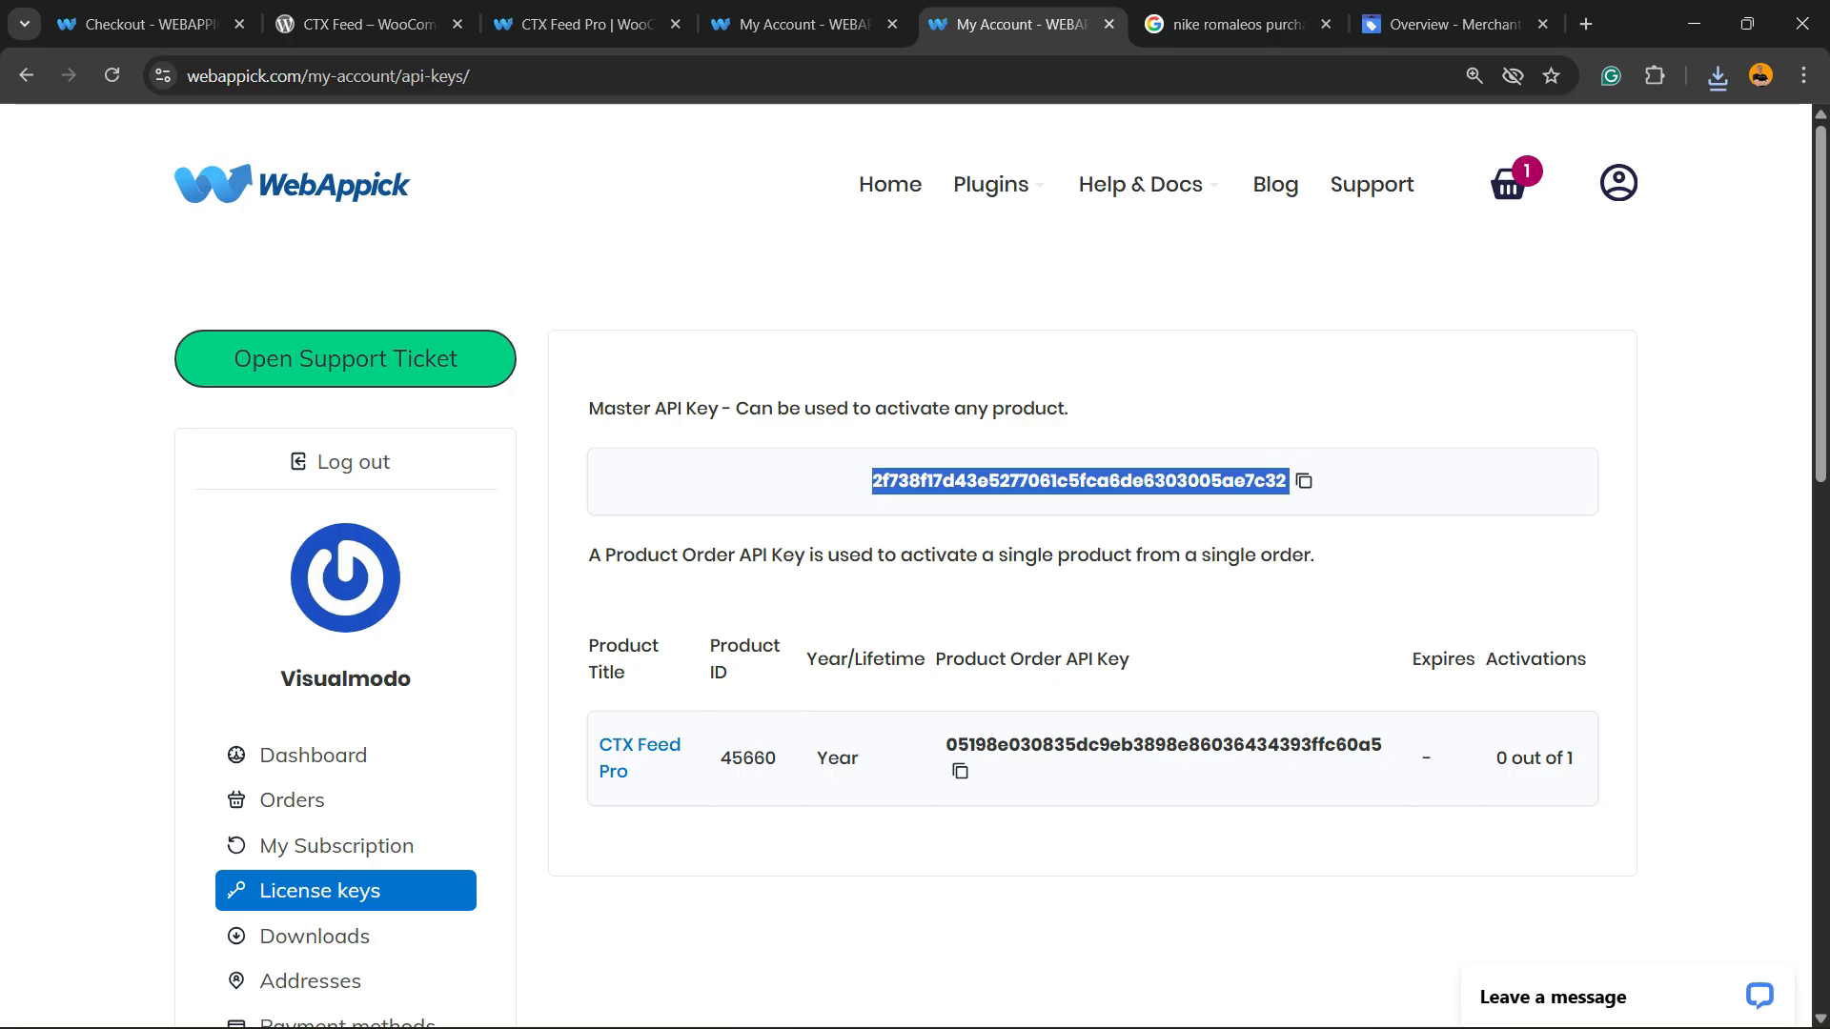
click(1585, 23)
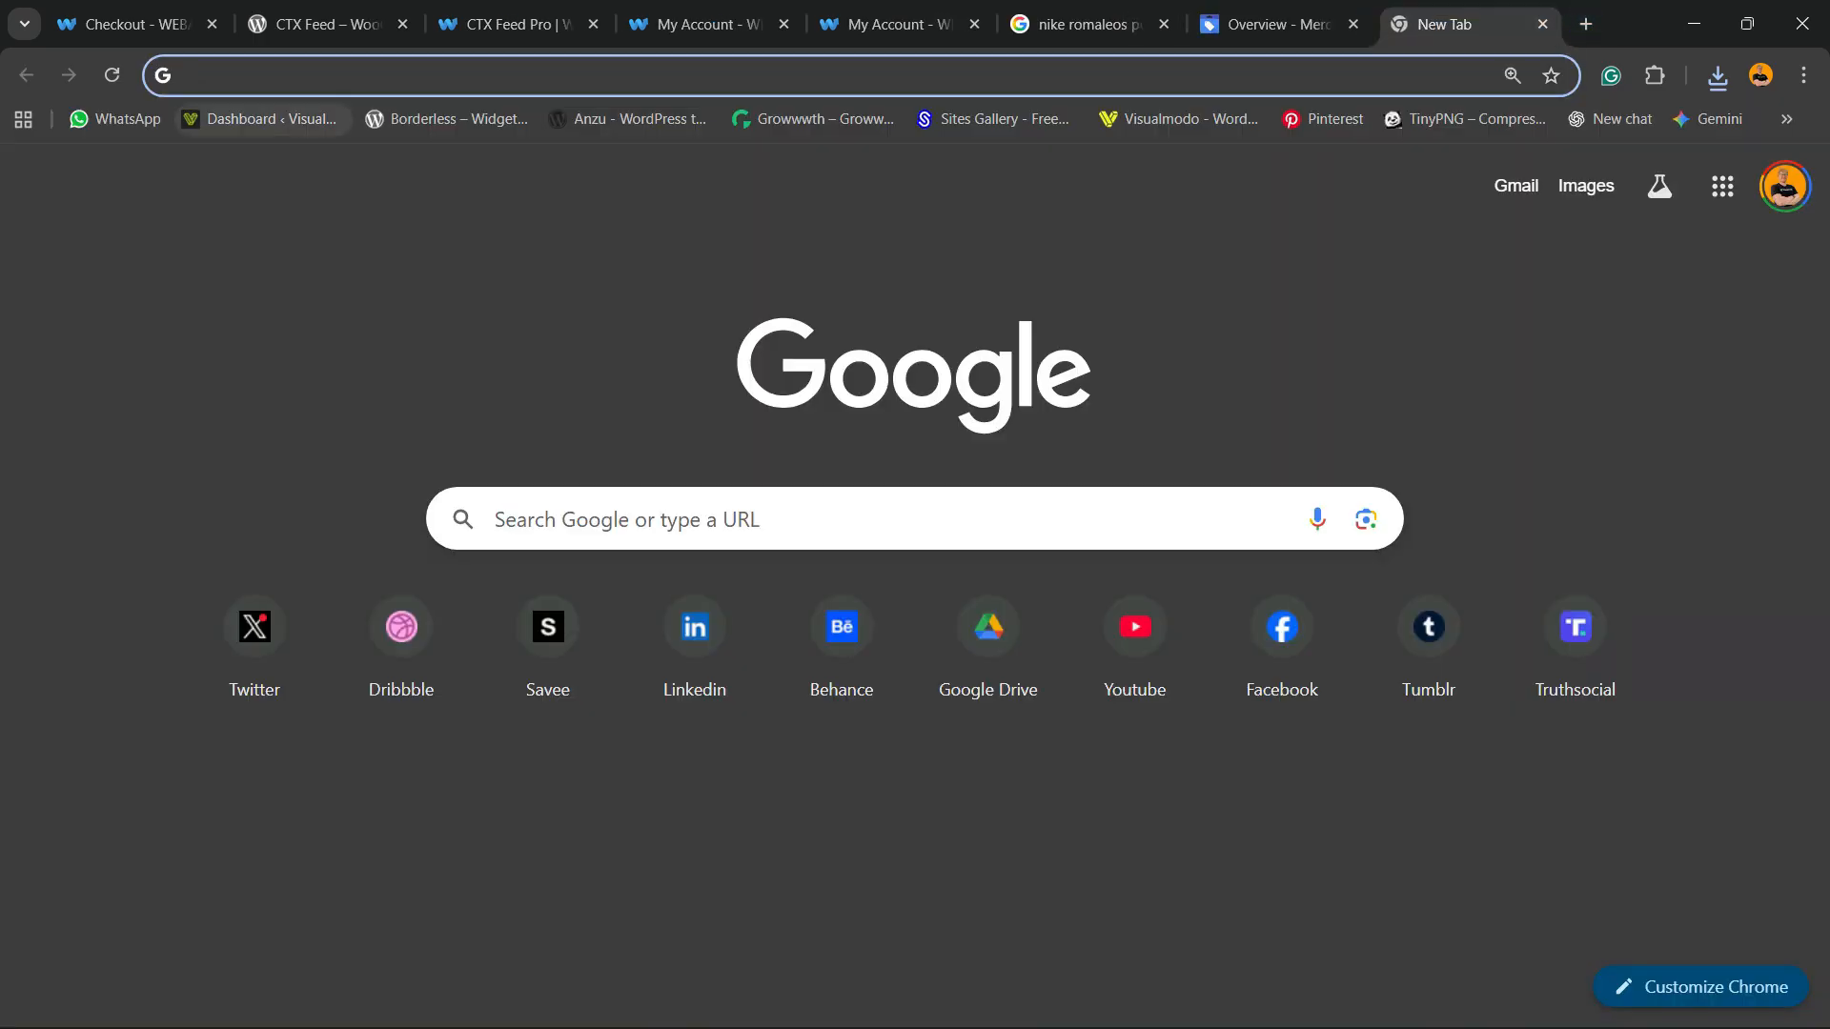
click(259, 119)
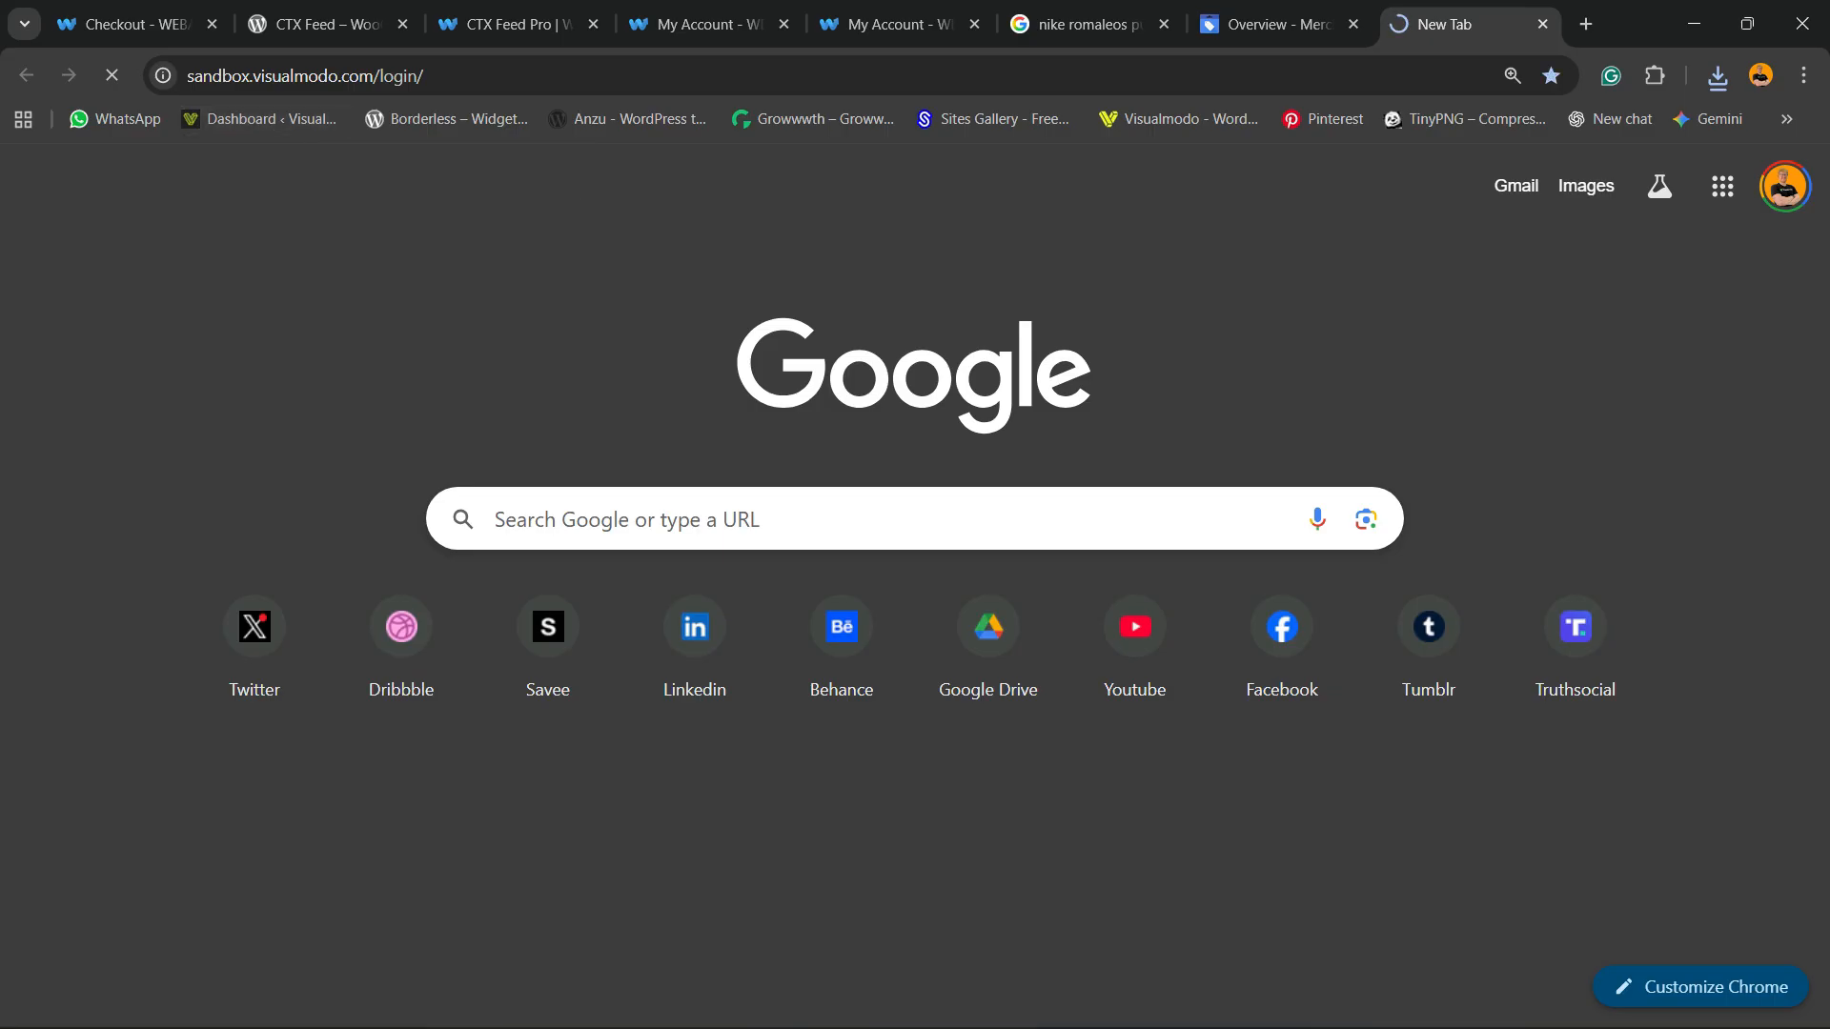
click(1244, 23)
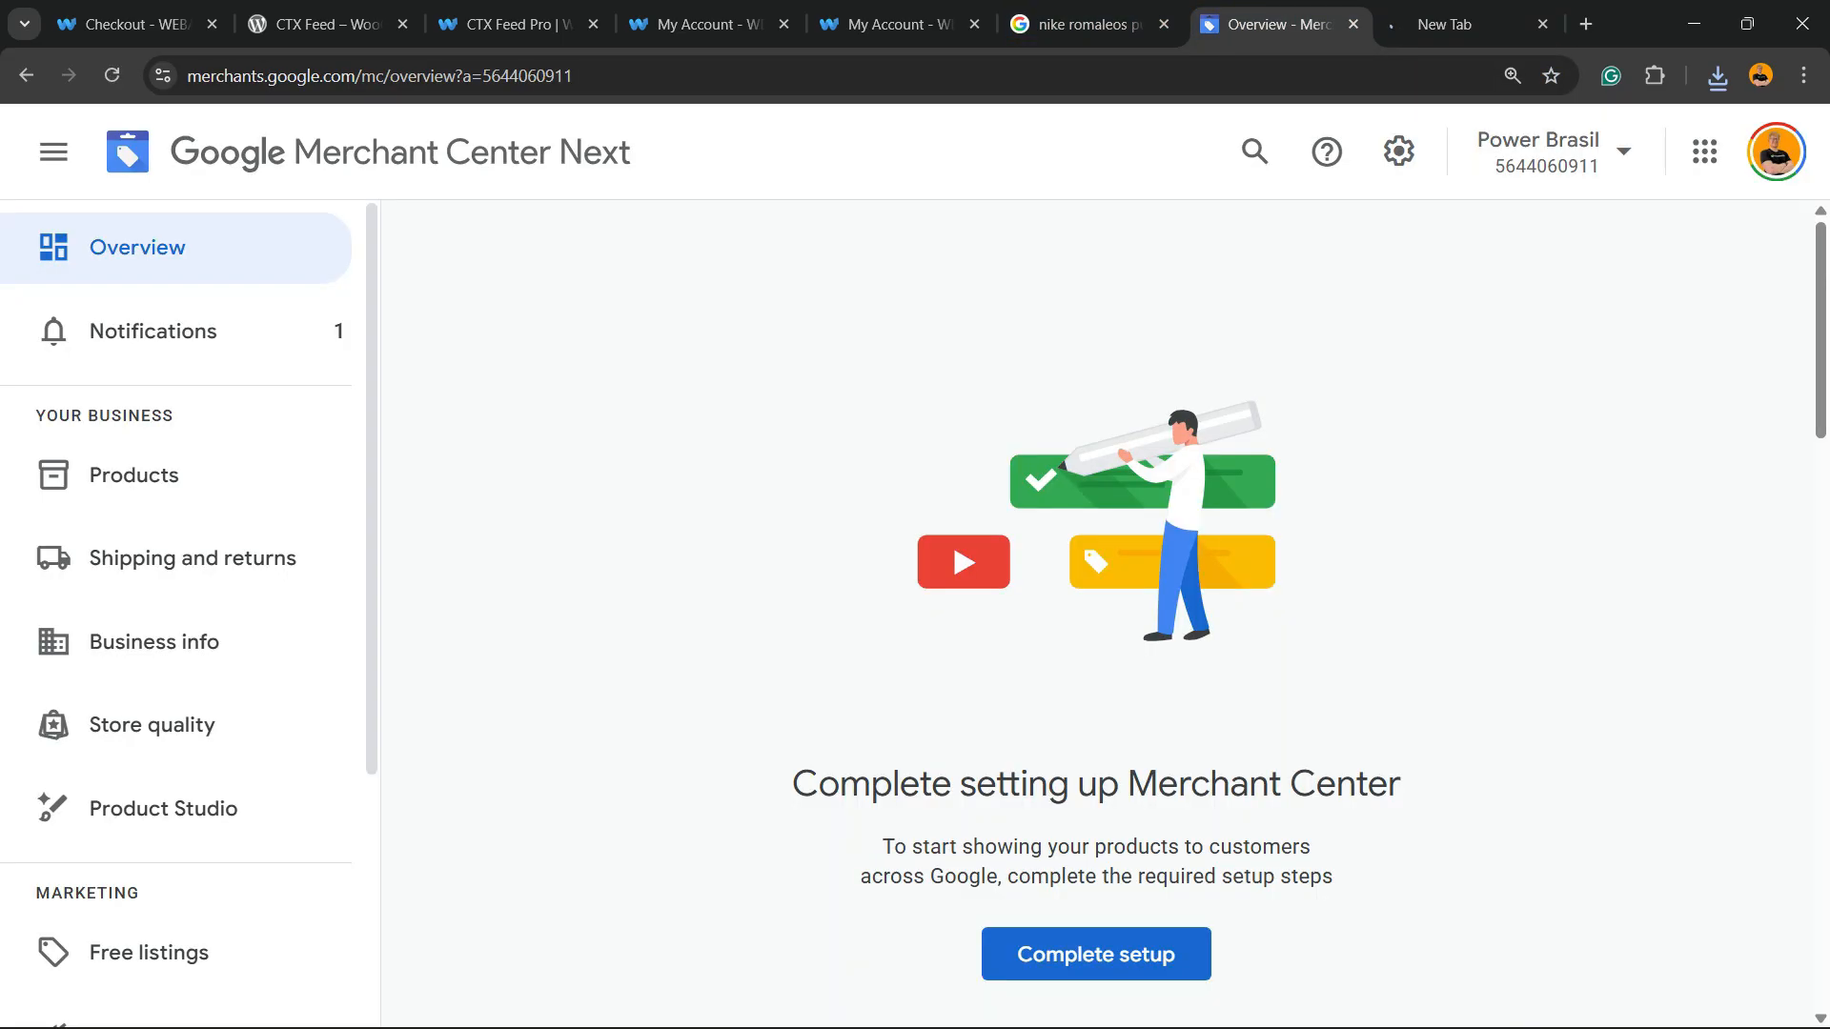
click(887, 24)
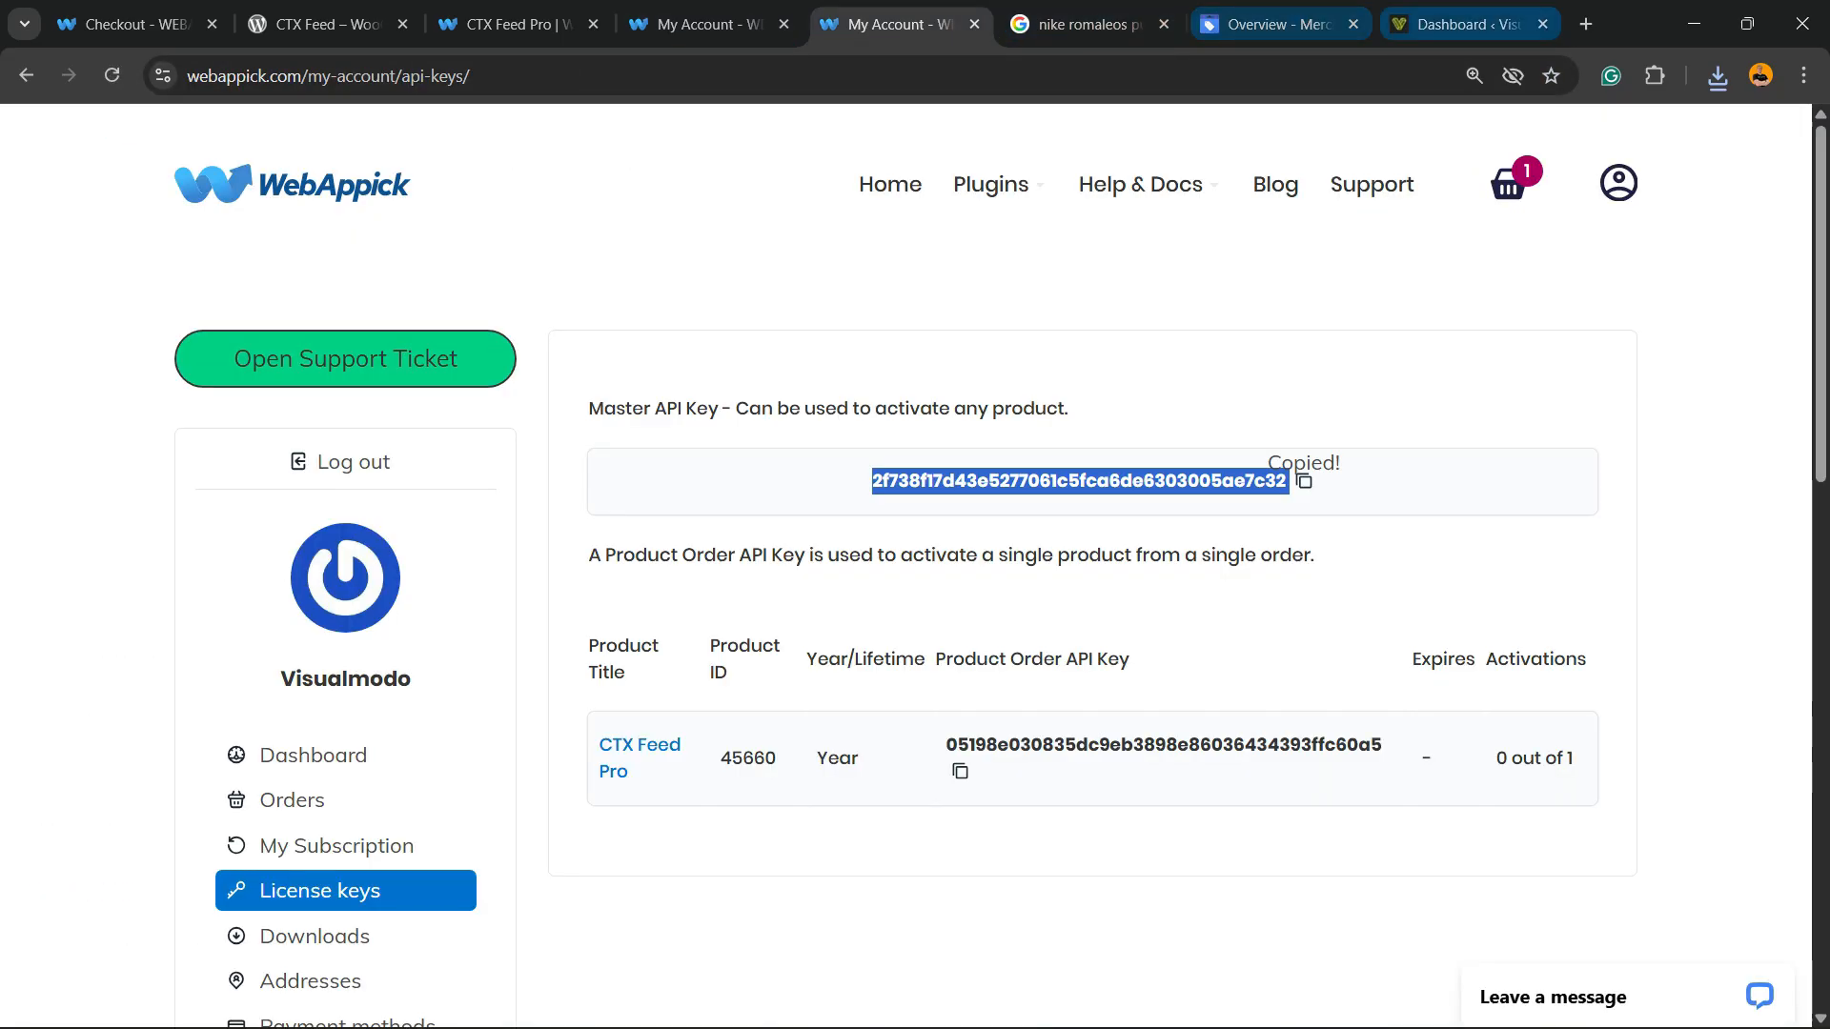
- Switch to the WordPress admin and open the CTX Feed license settings
click(1468, 24)
scroll(91, 649, down, 7)
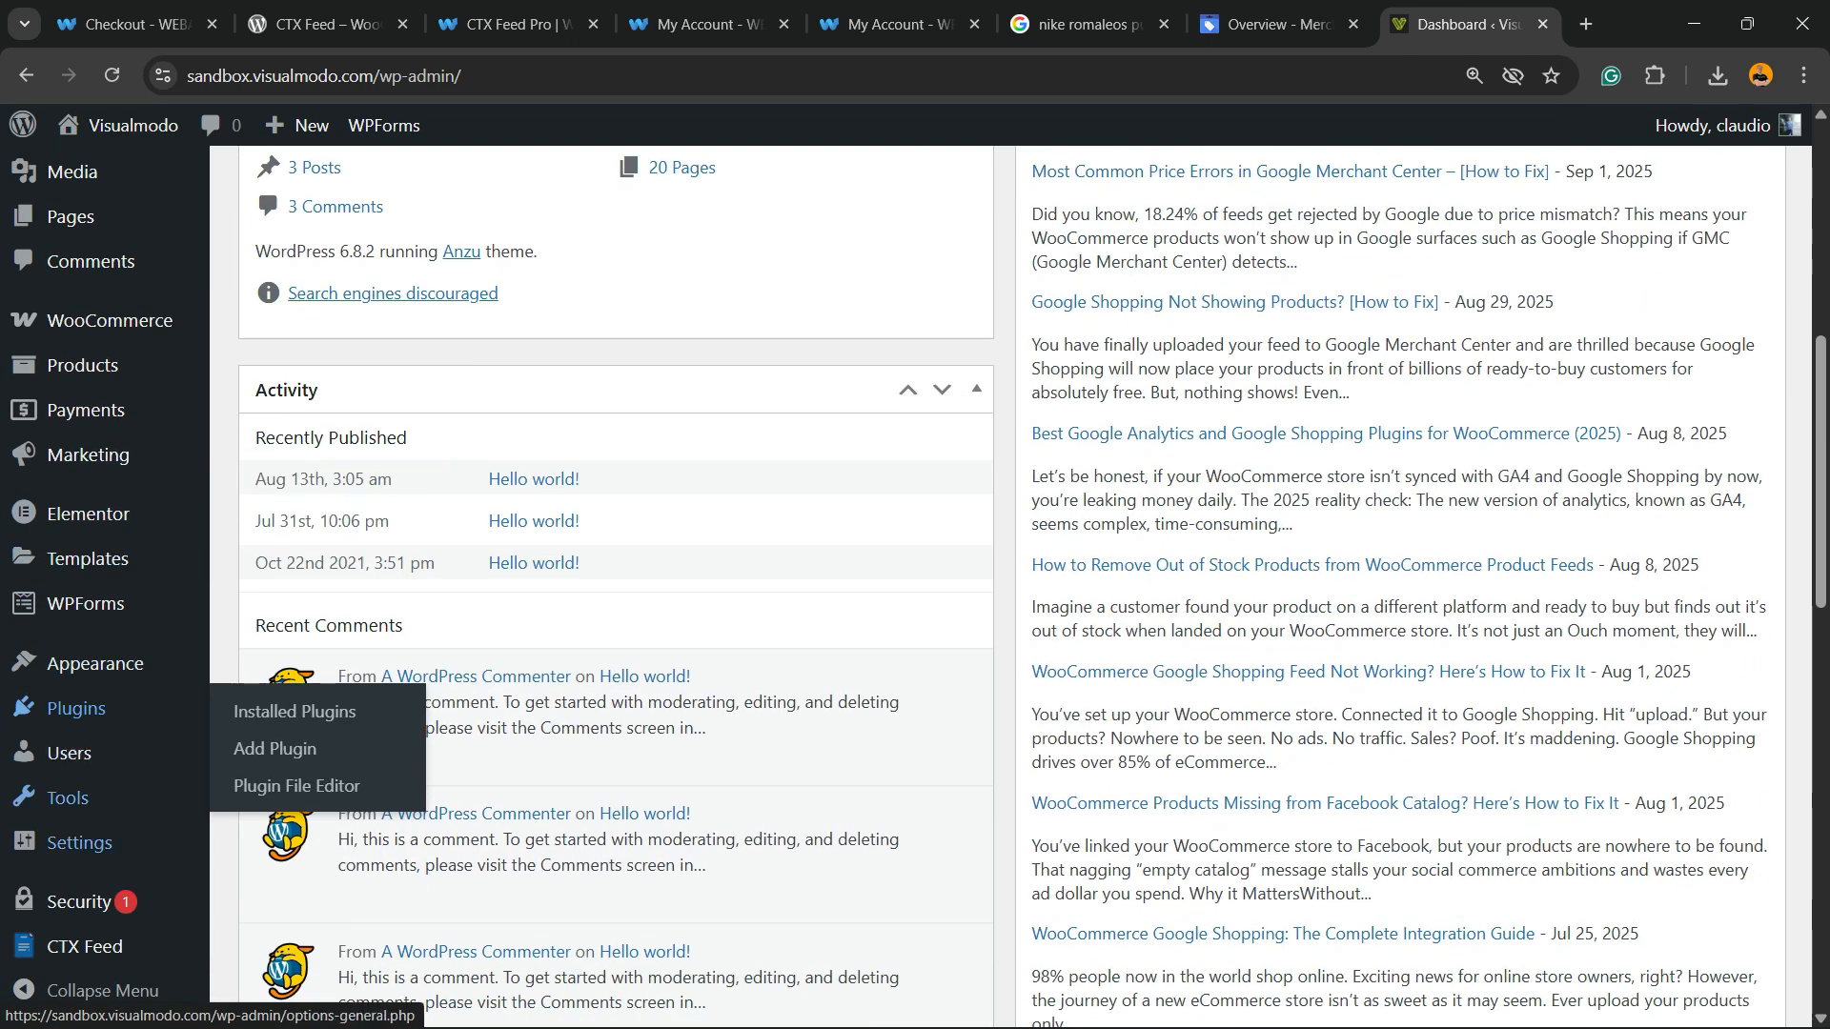
mouse_move(86, 947)
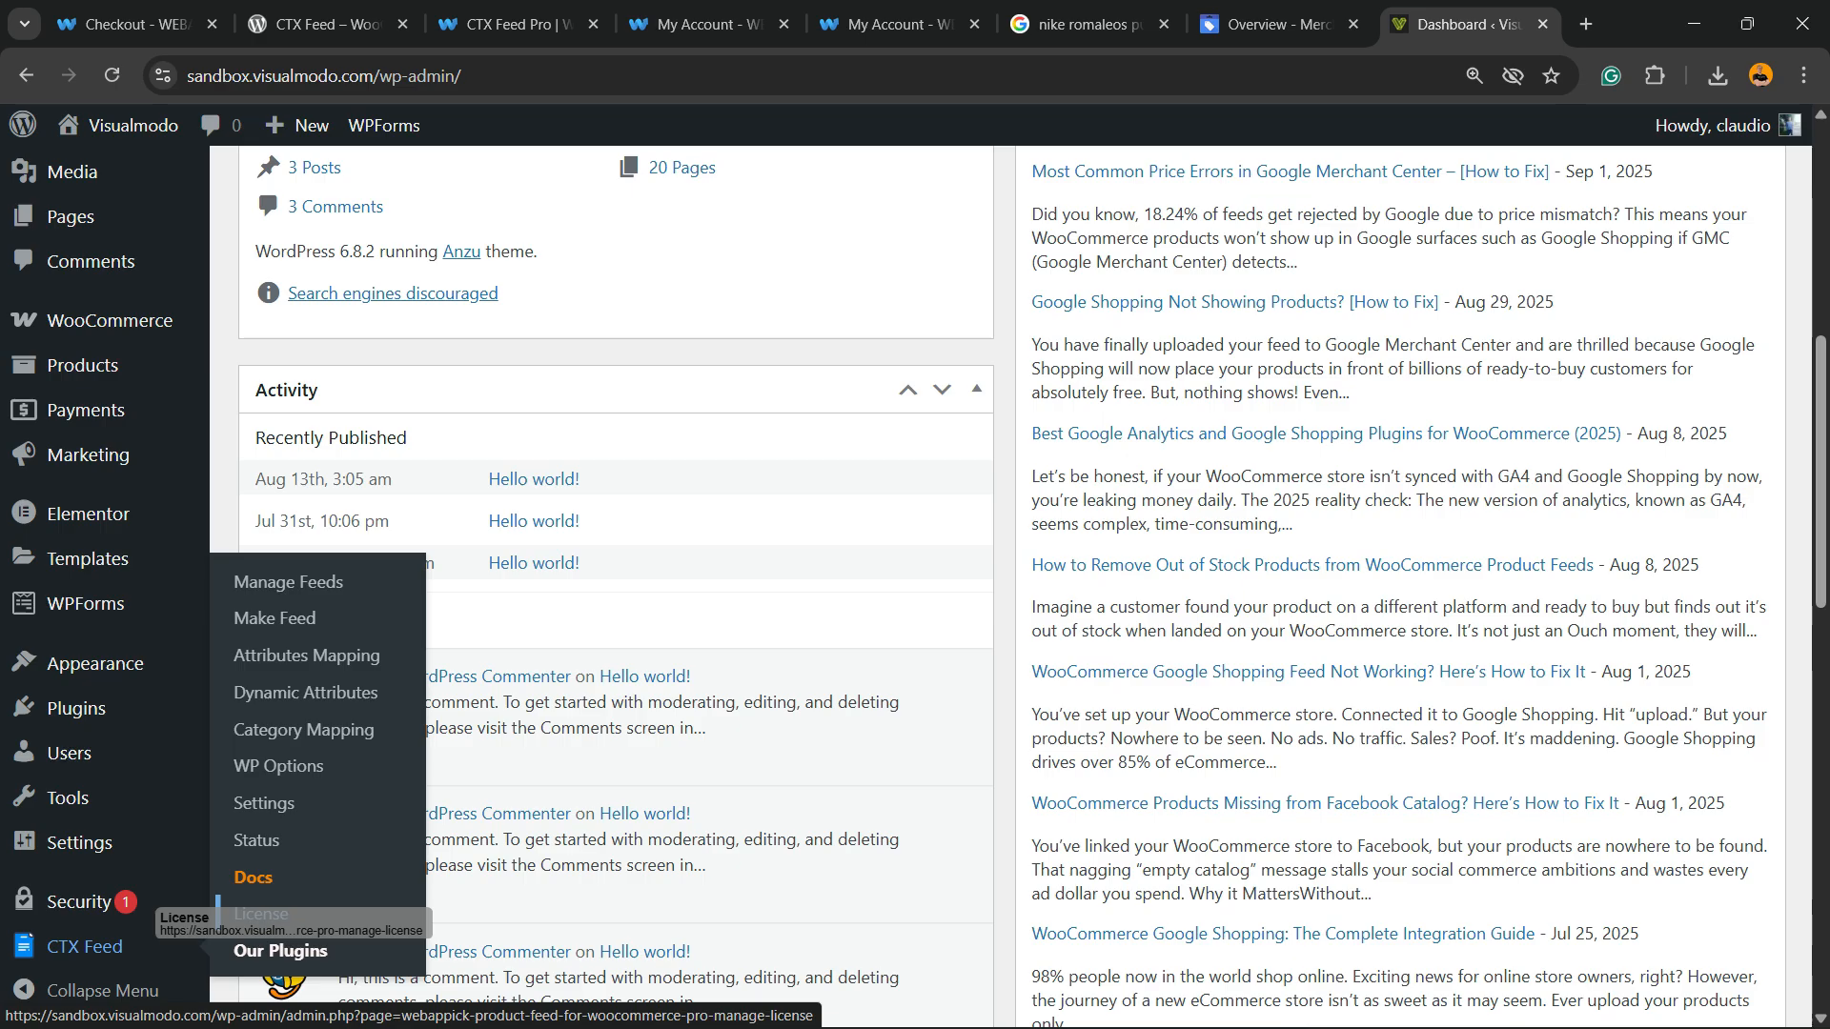
click(260, 913)
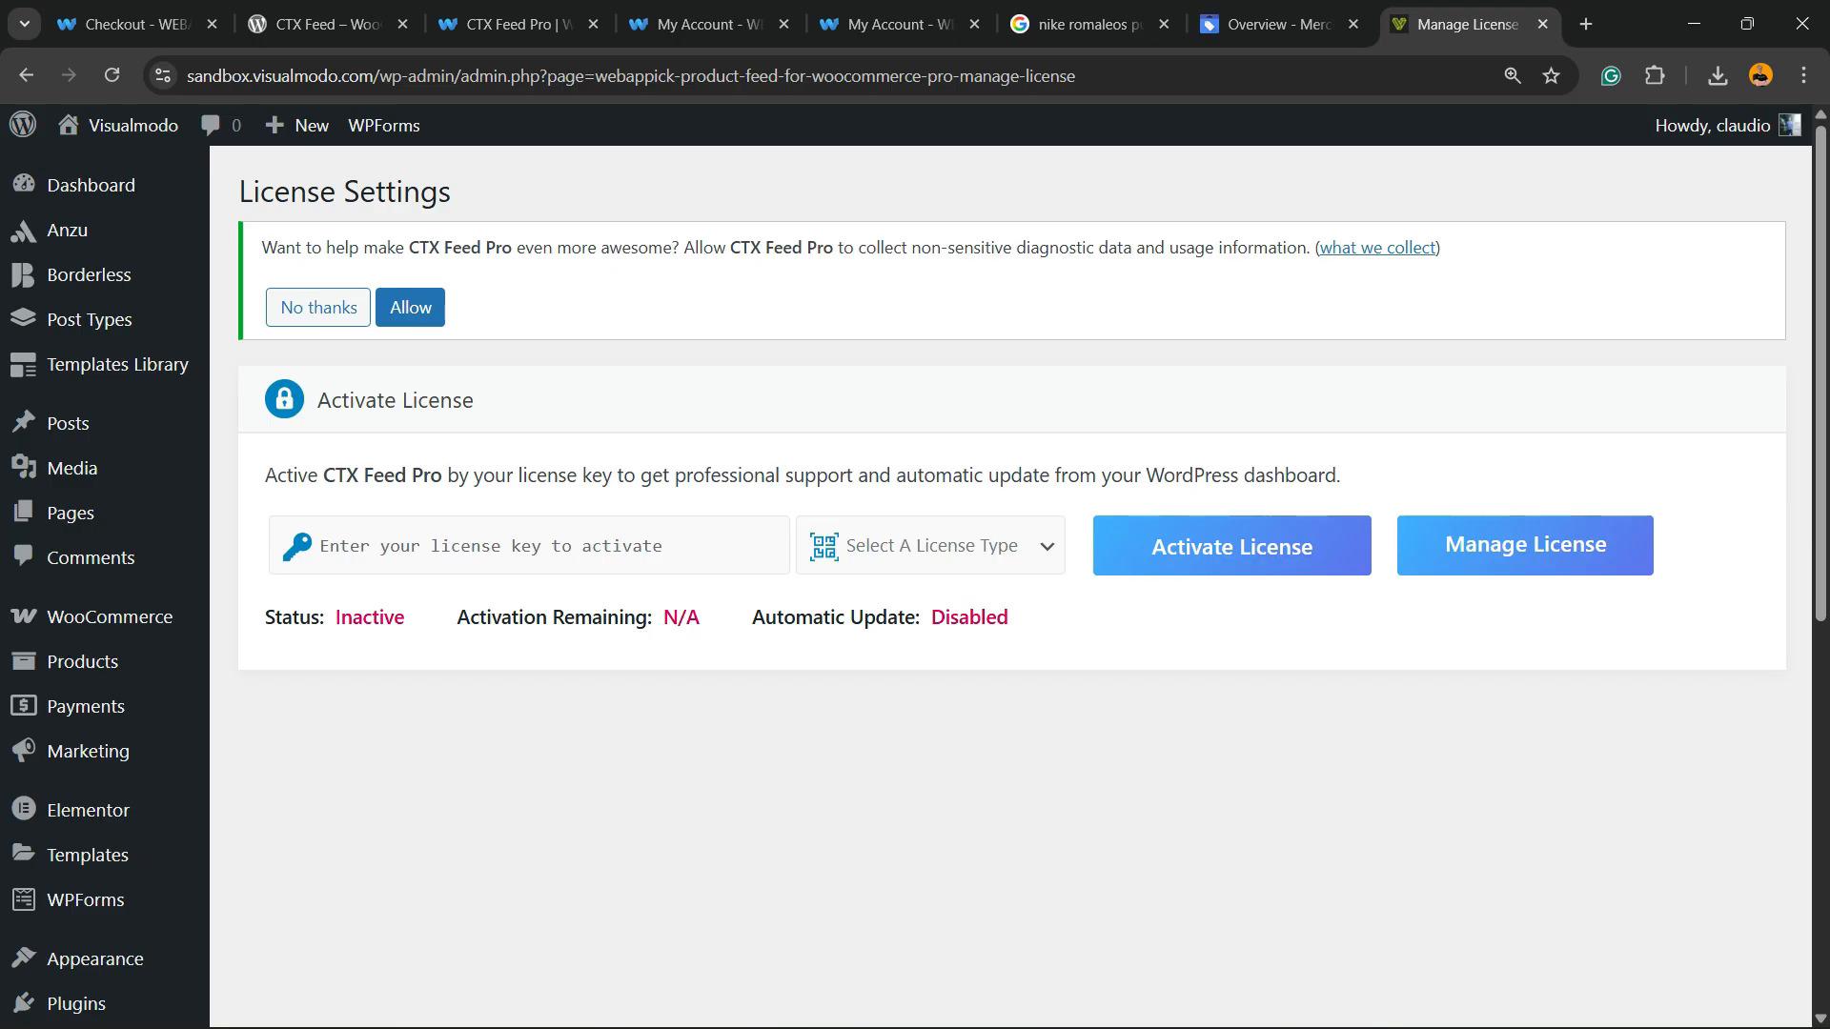
- Try to activate CTX Feed Pro with the copied master API key without choosing a license type
key(ctrl+v)
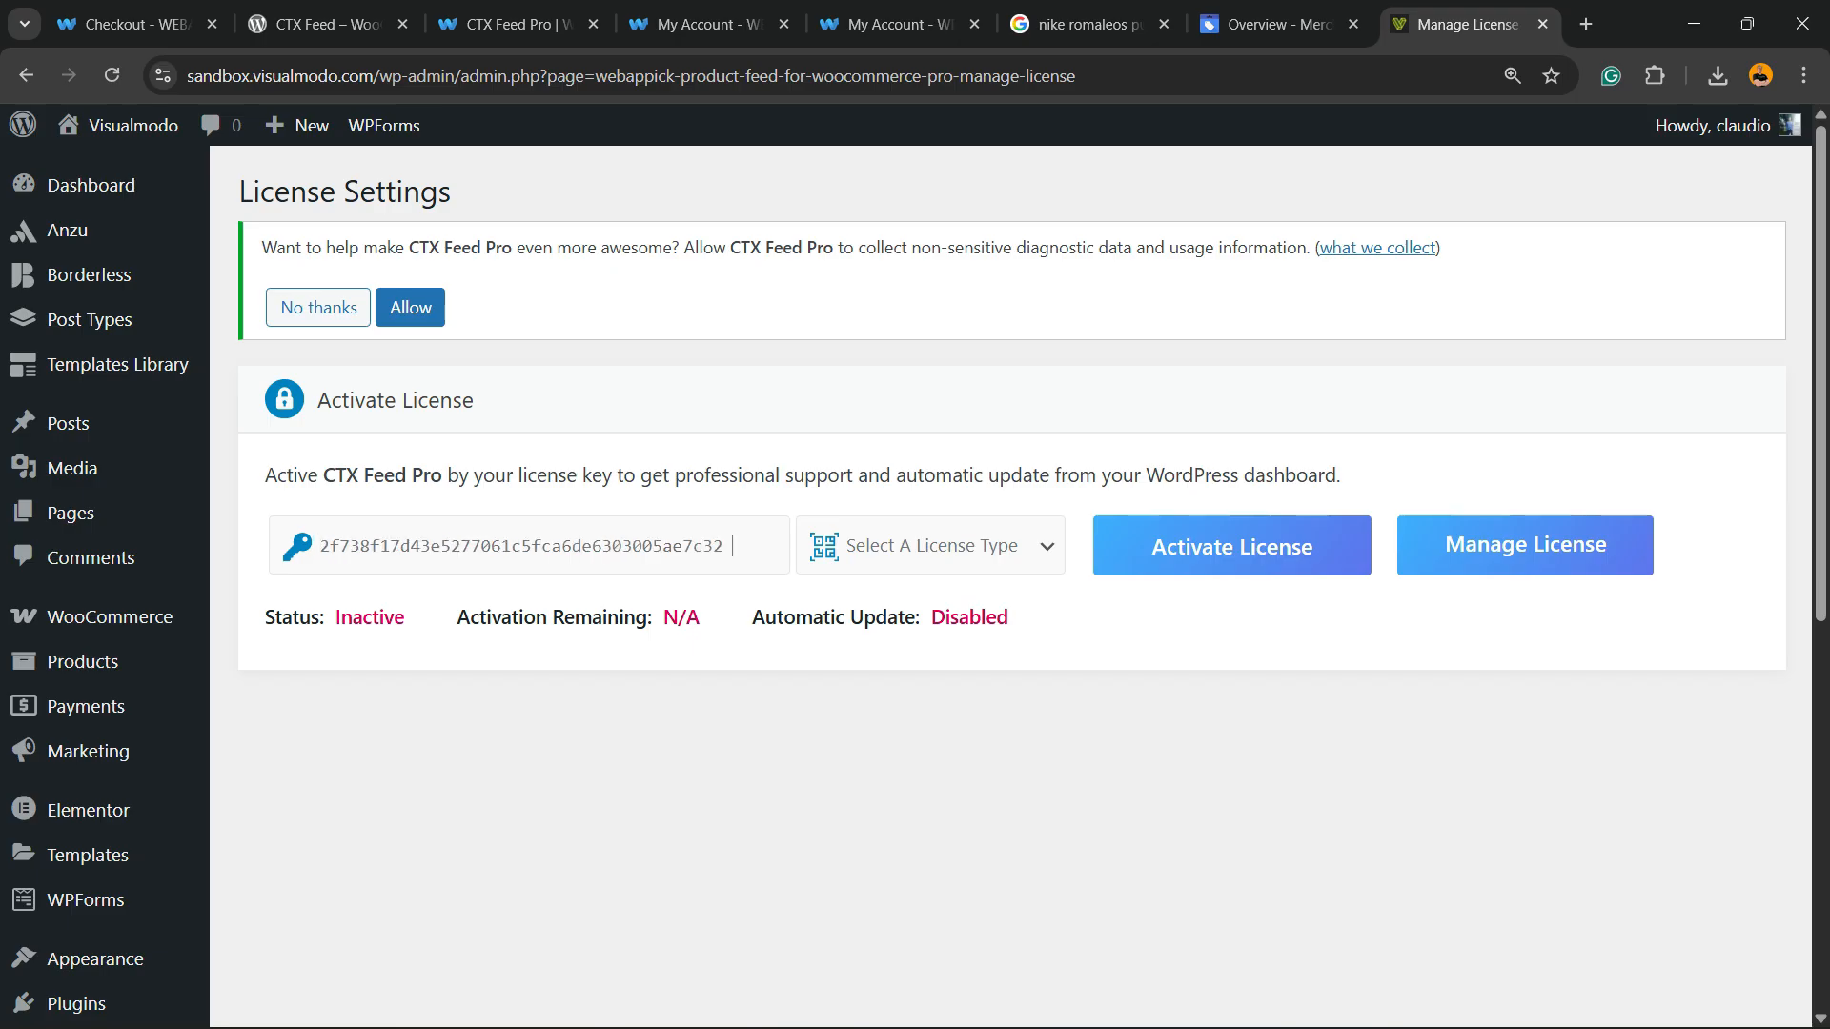
click(696, 23)
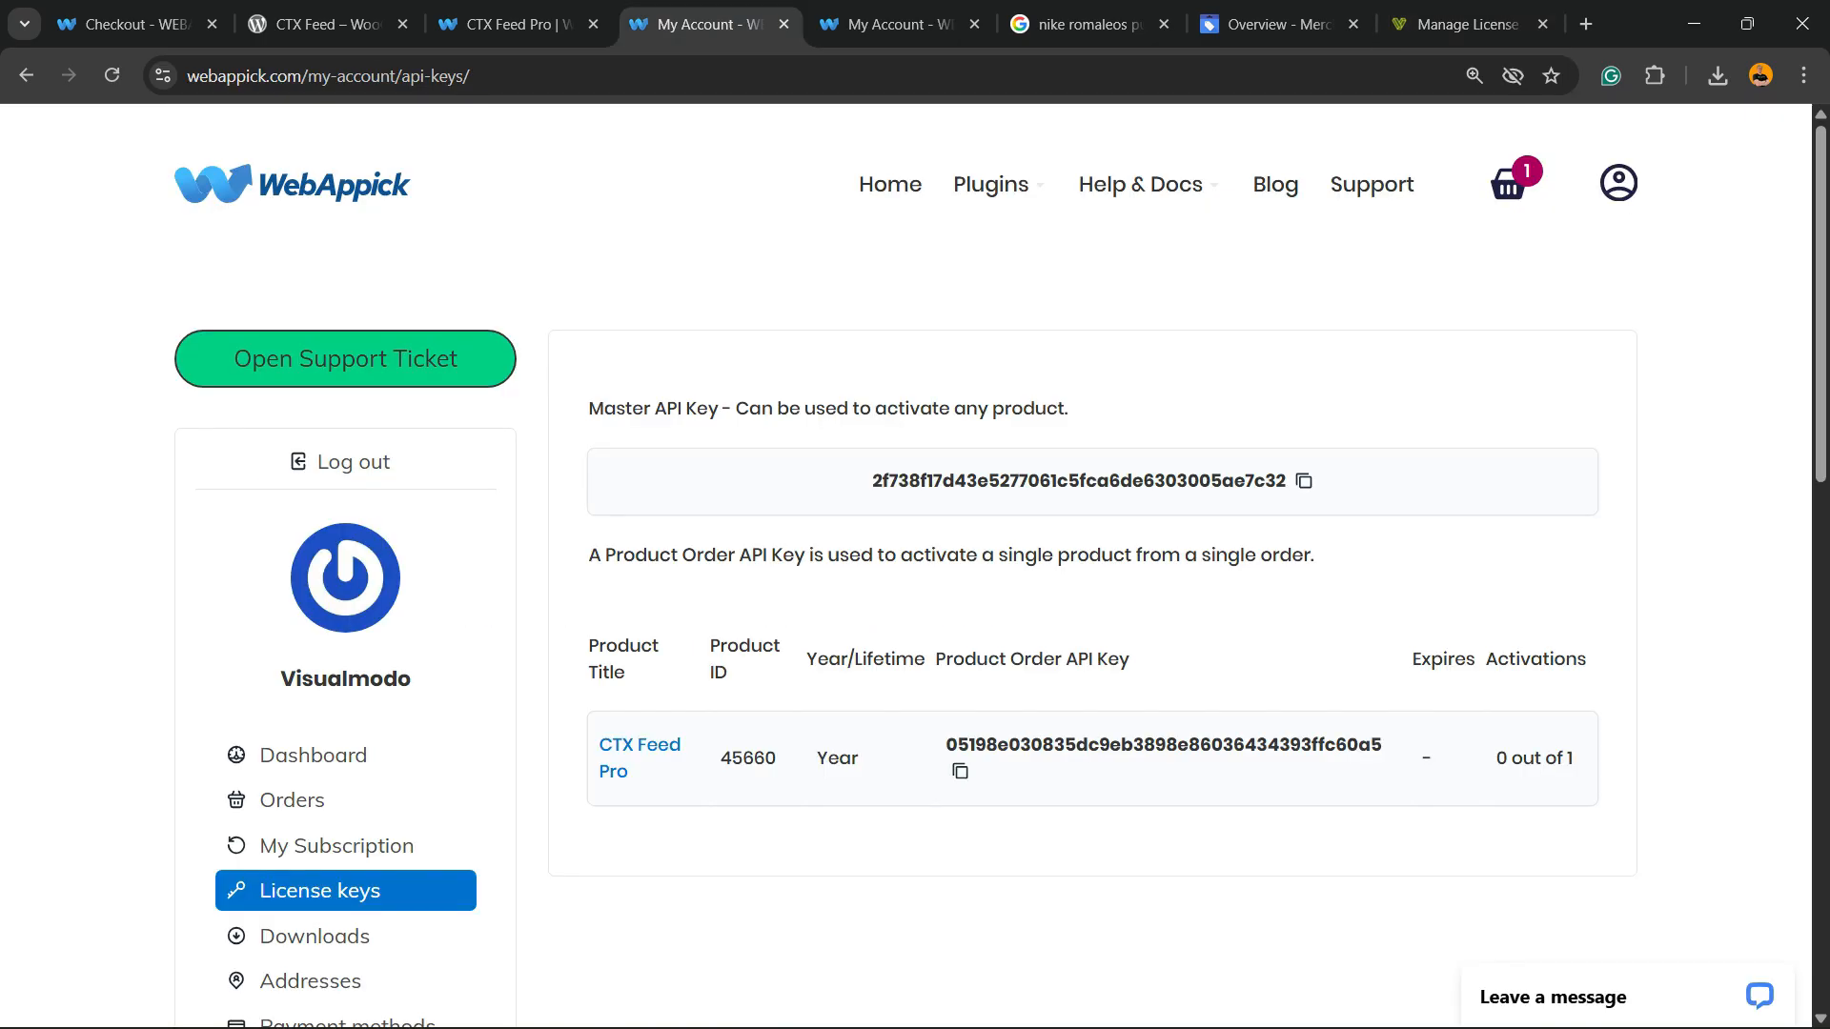
click(1468, 24)
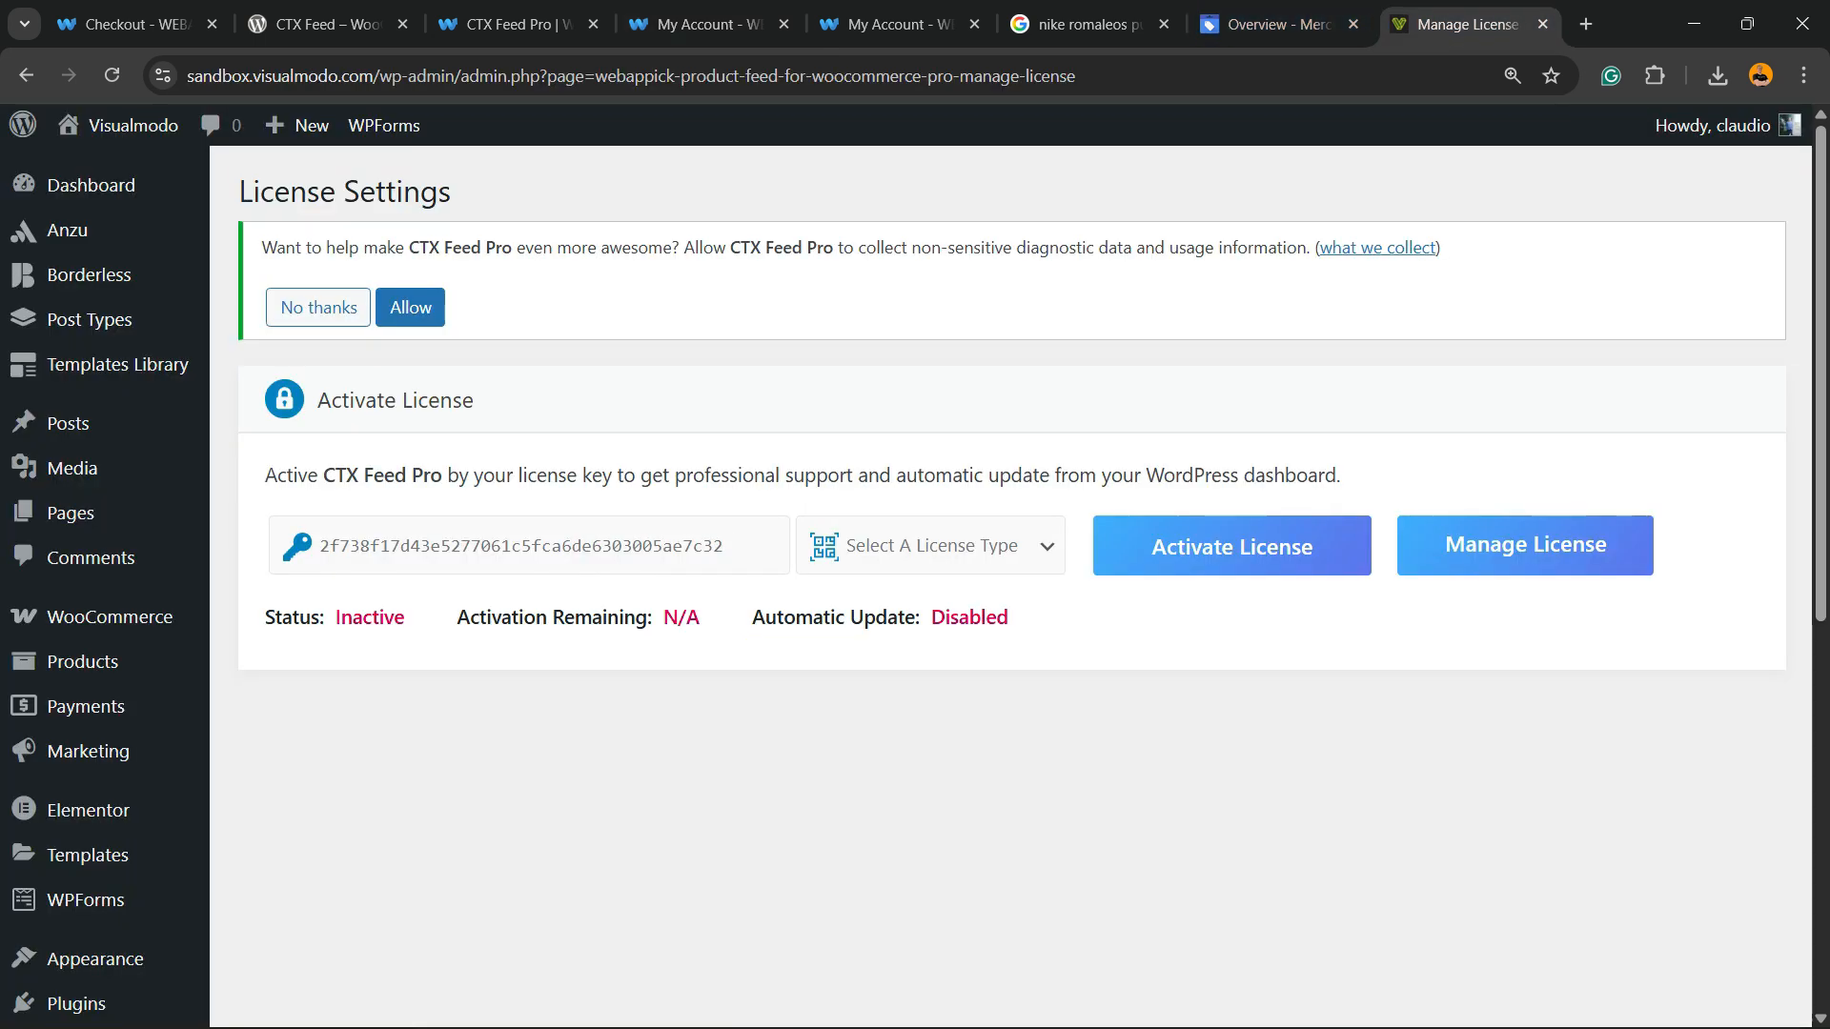
click(1230, 545)
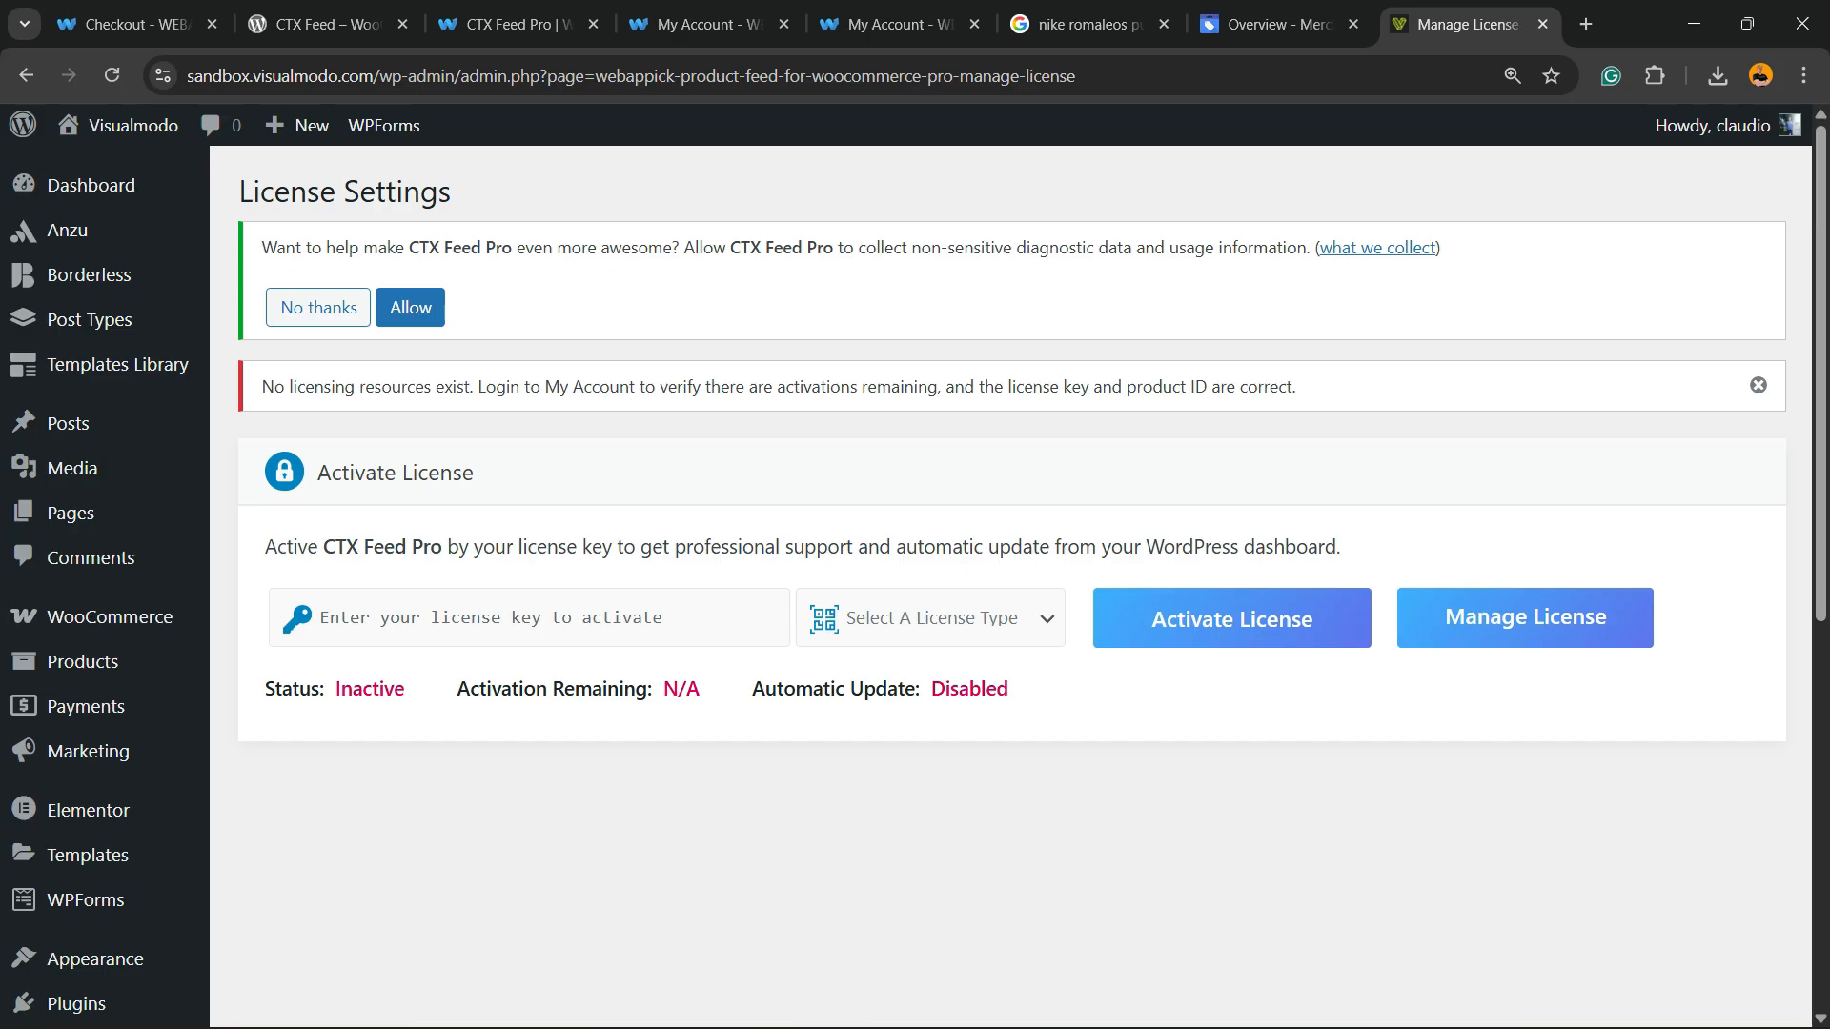
- Set the license type to Single Site Yearly, paste the license key and activate the CTX Feed Pro license
click(930, 618)
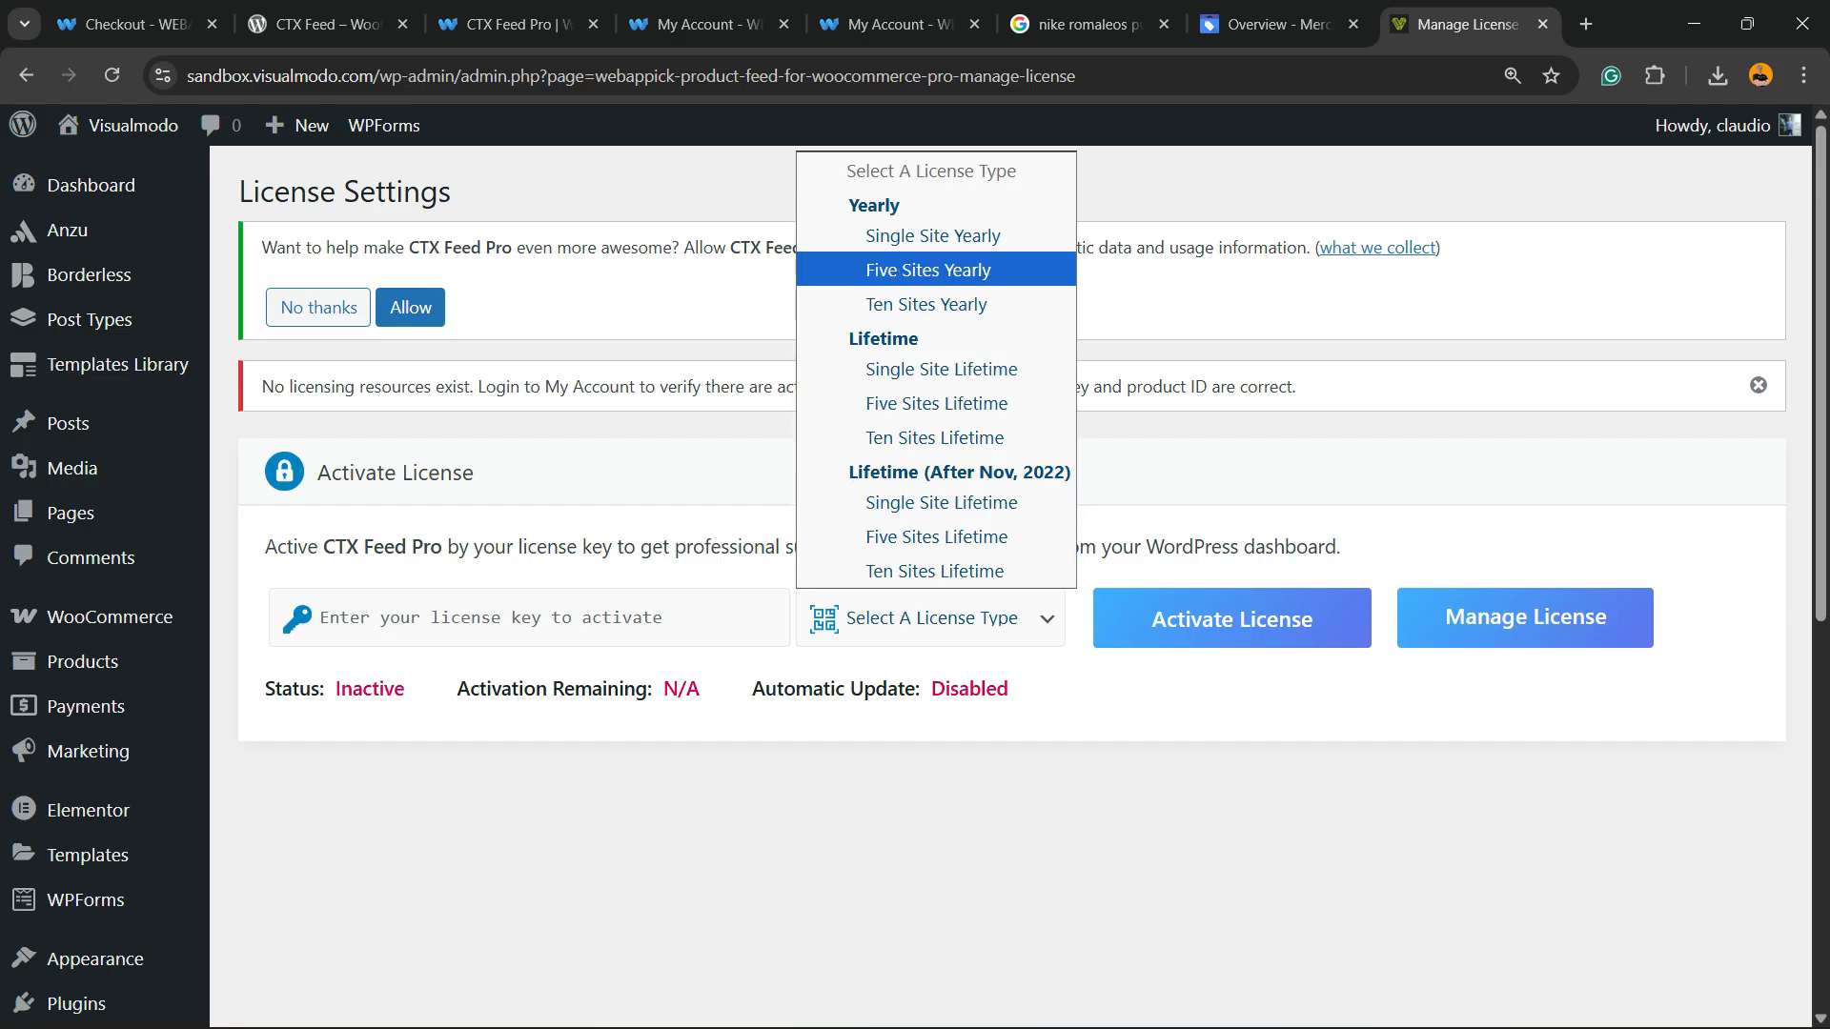
click(932, 235)
click(529, 617)
key(ctrl+v)
click(1232, 618)
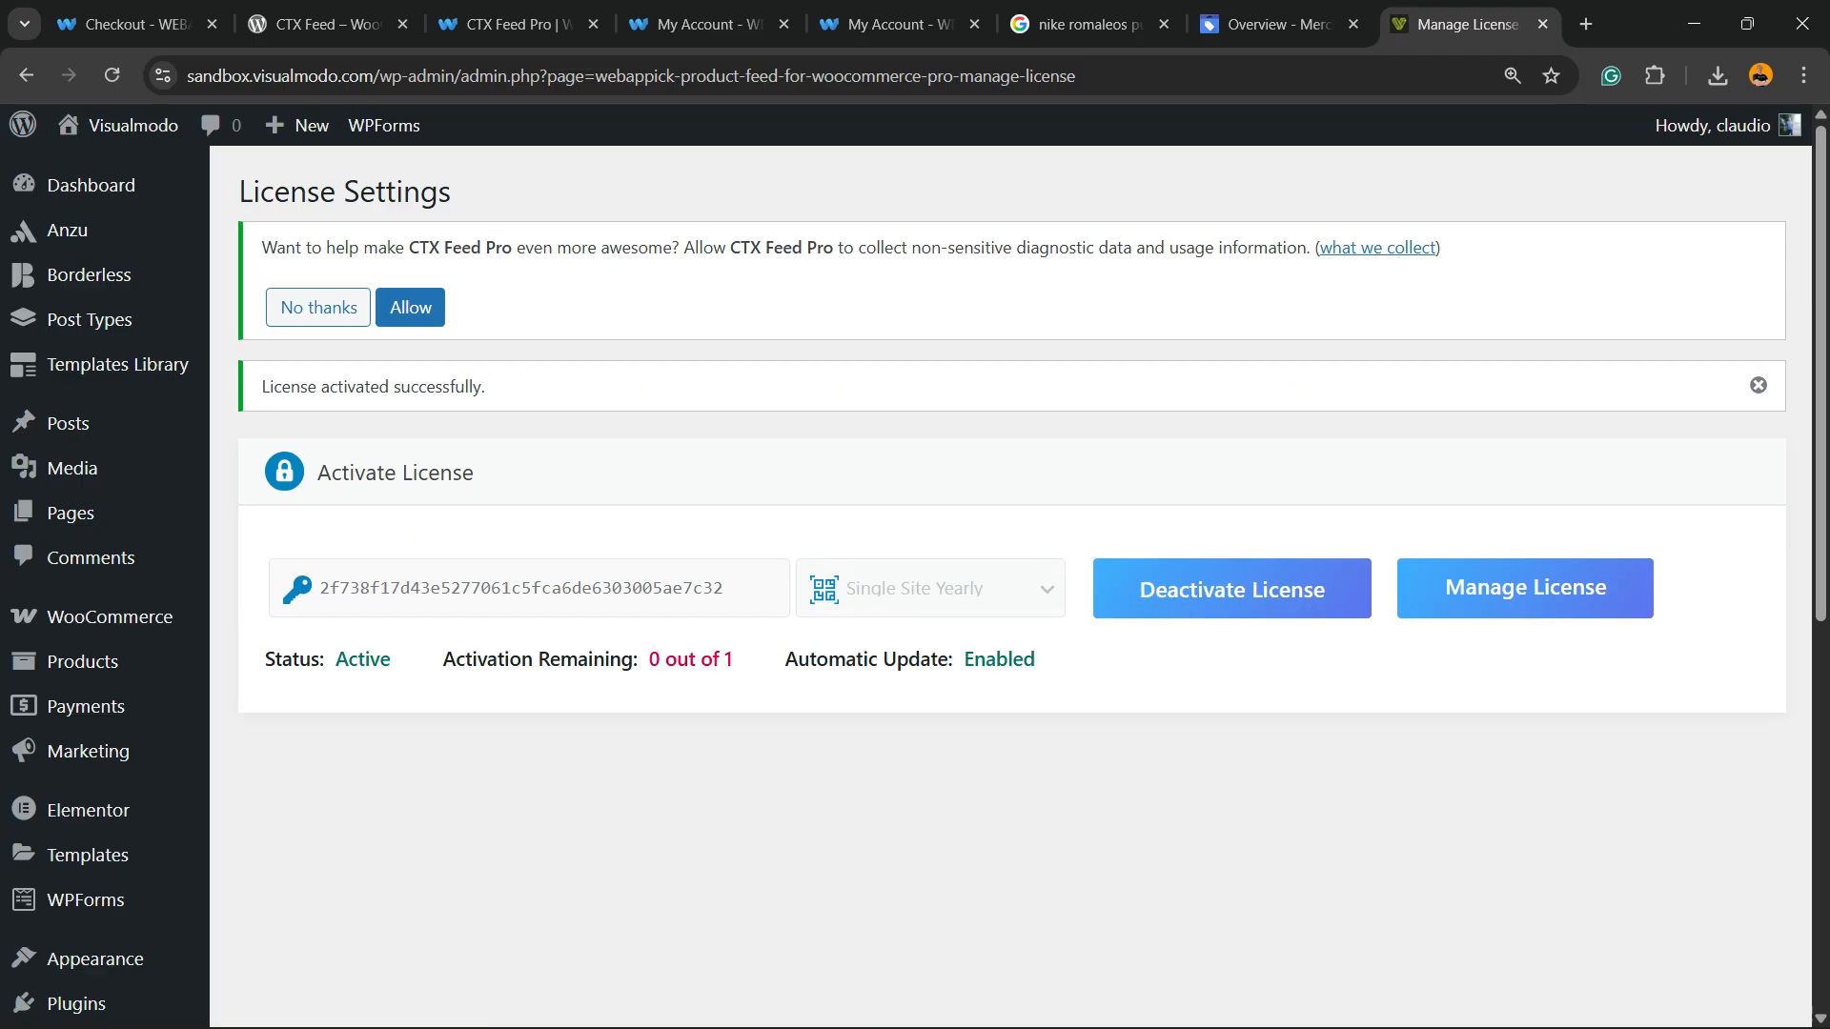
- Check the license activation status and decline CTX Feed Pro's diagnostic data collection request
triple_click(373, 386)
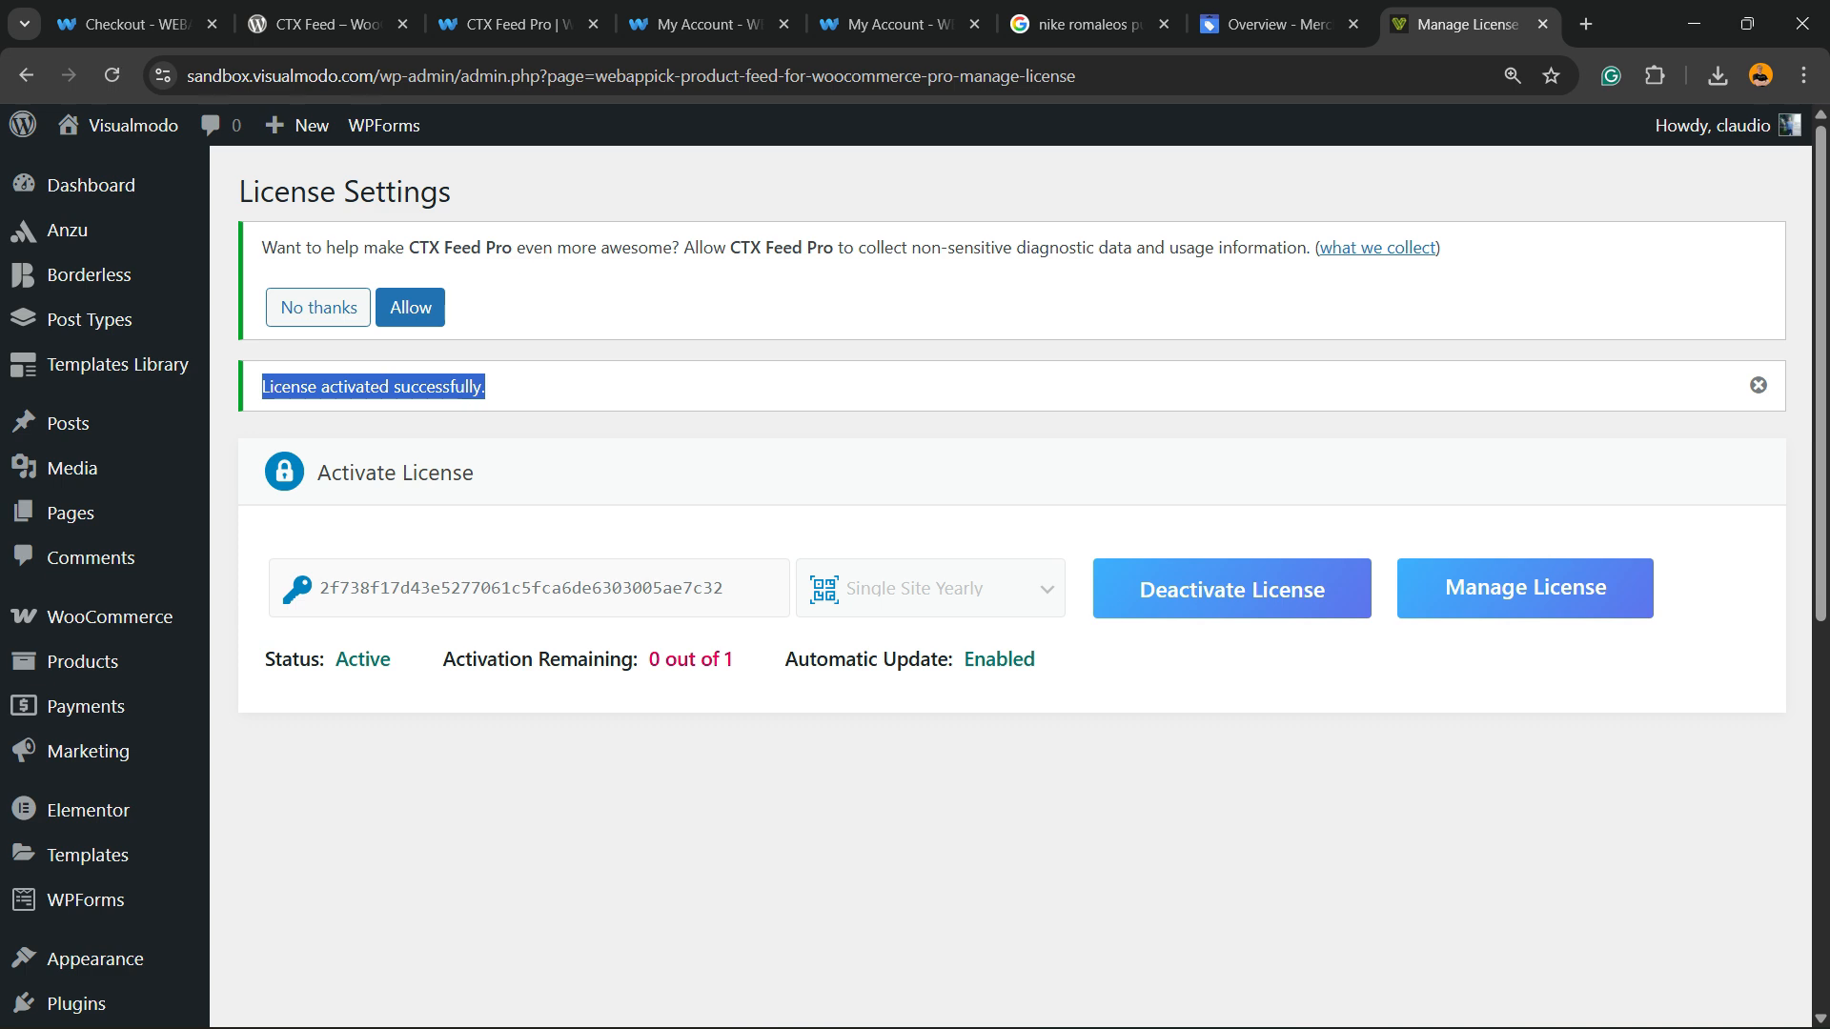
double_click(362, 659)
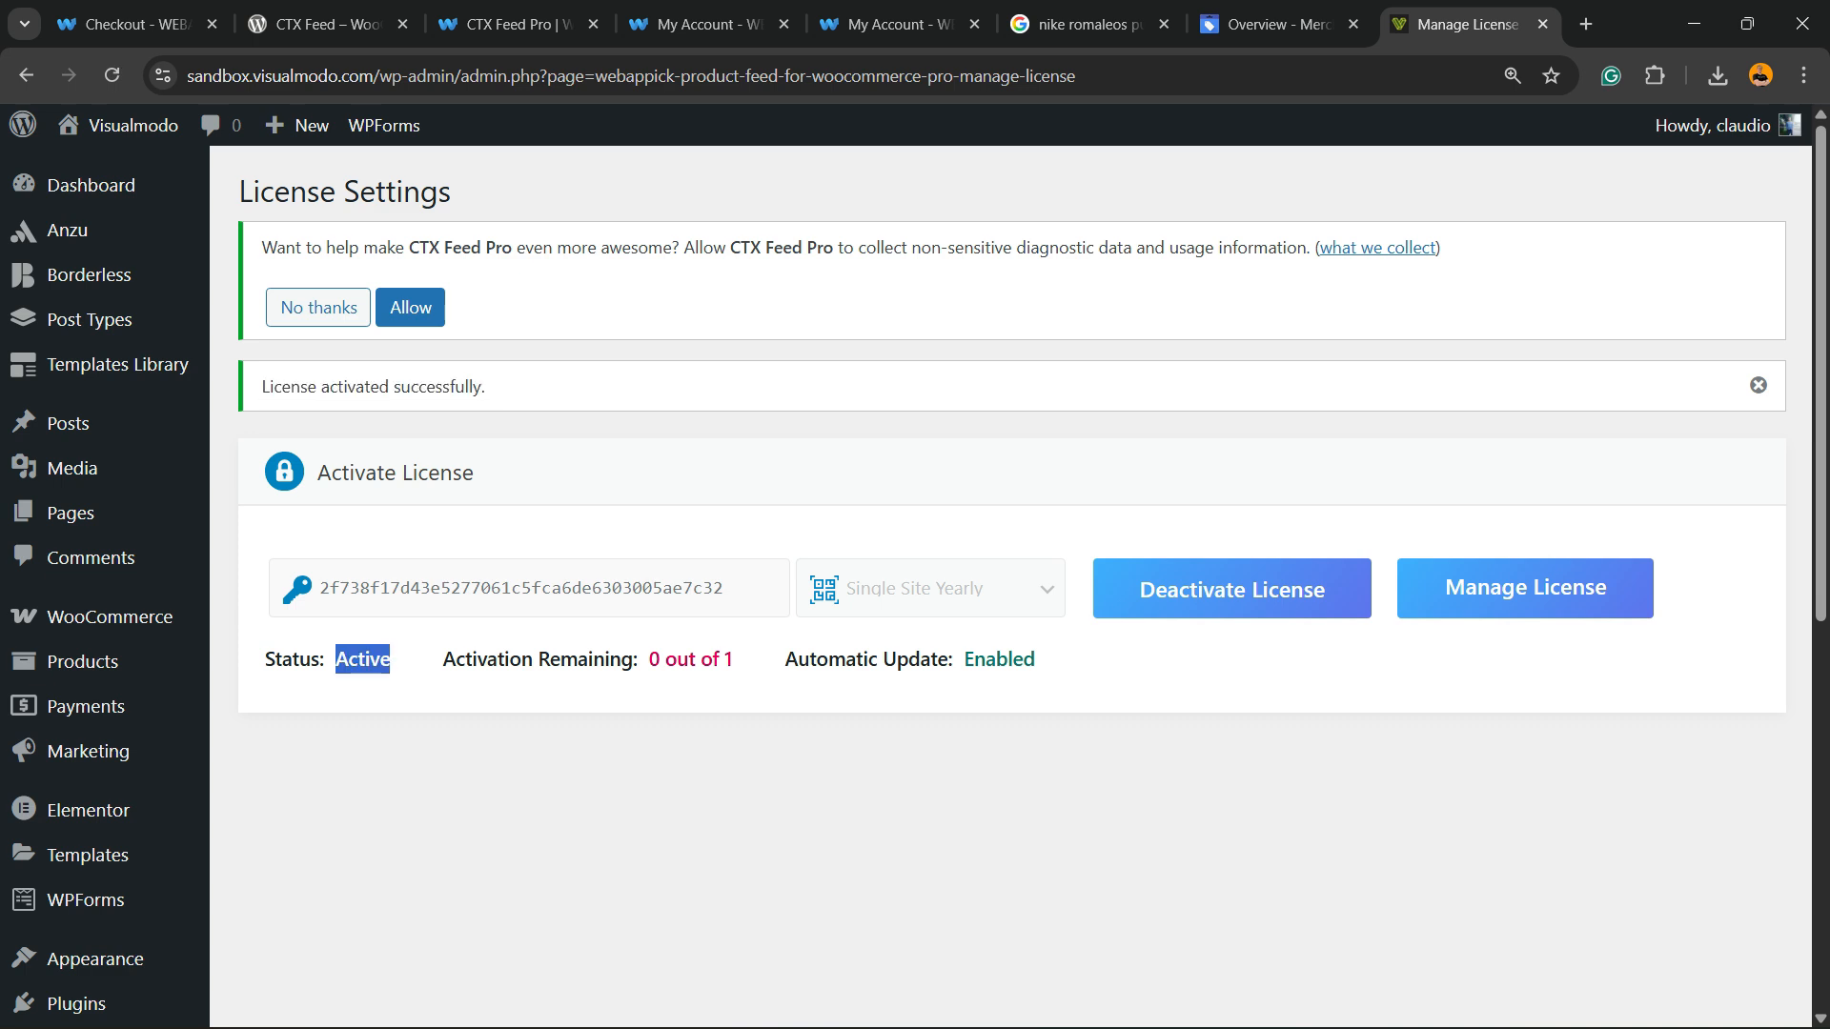
click(318, 307)
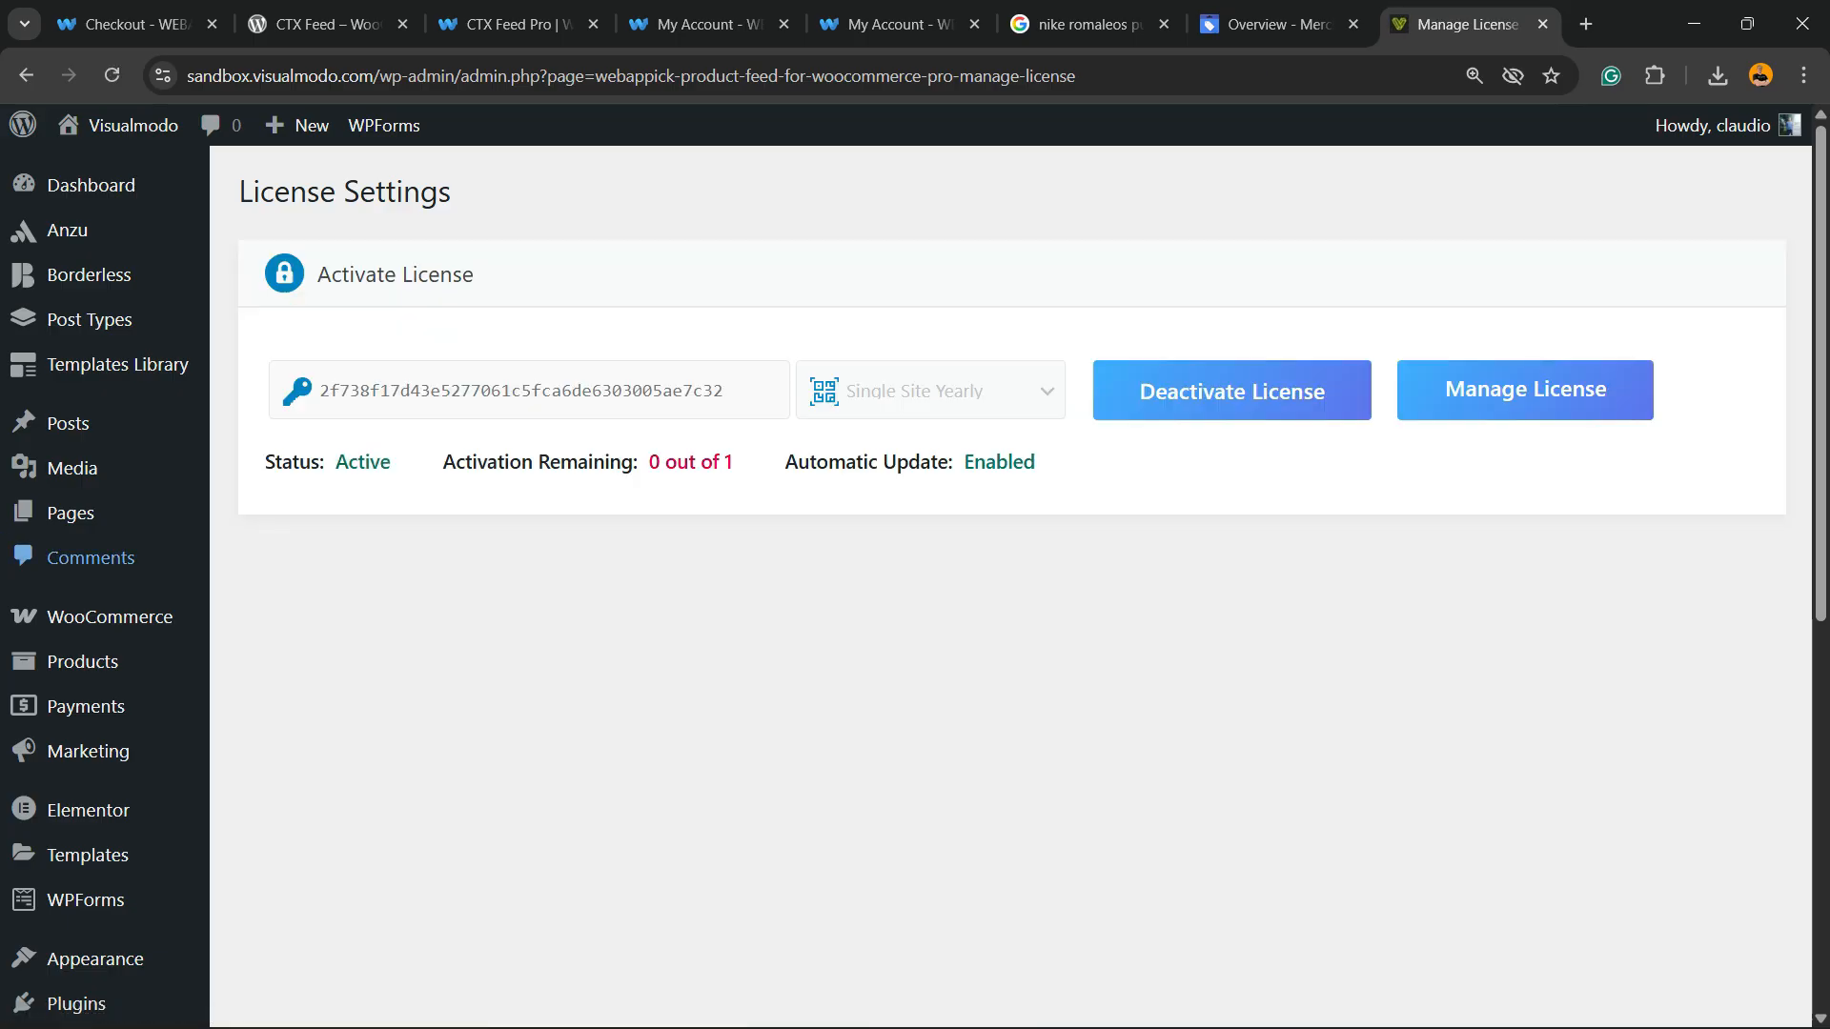
- Start making a new feed in CTX Feed with Brazil as its country
scroll(95, 610, down, 5)
scroll(95, 572, down, 3)
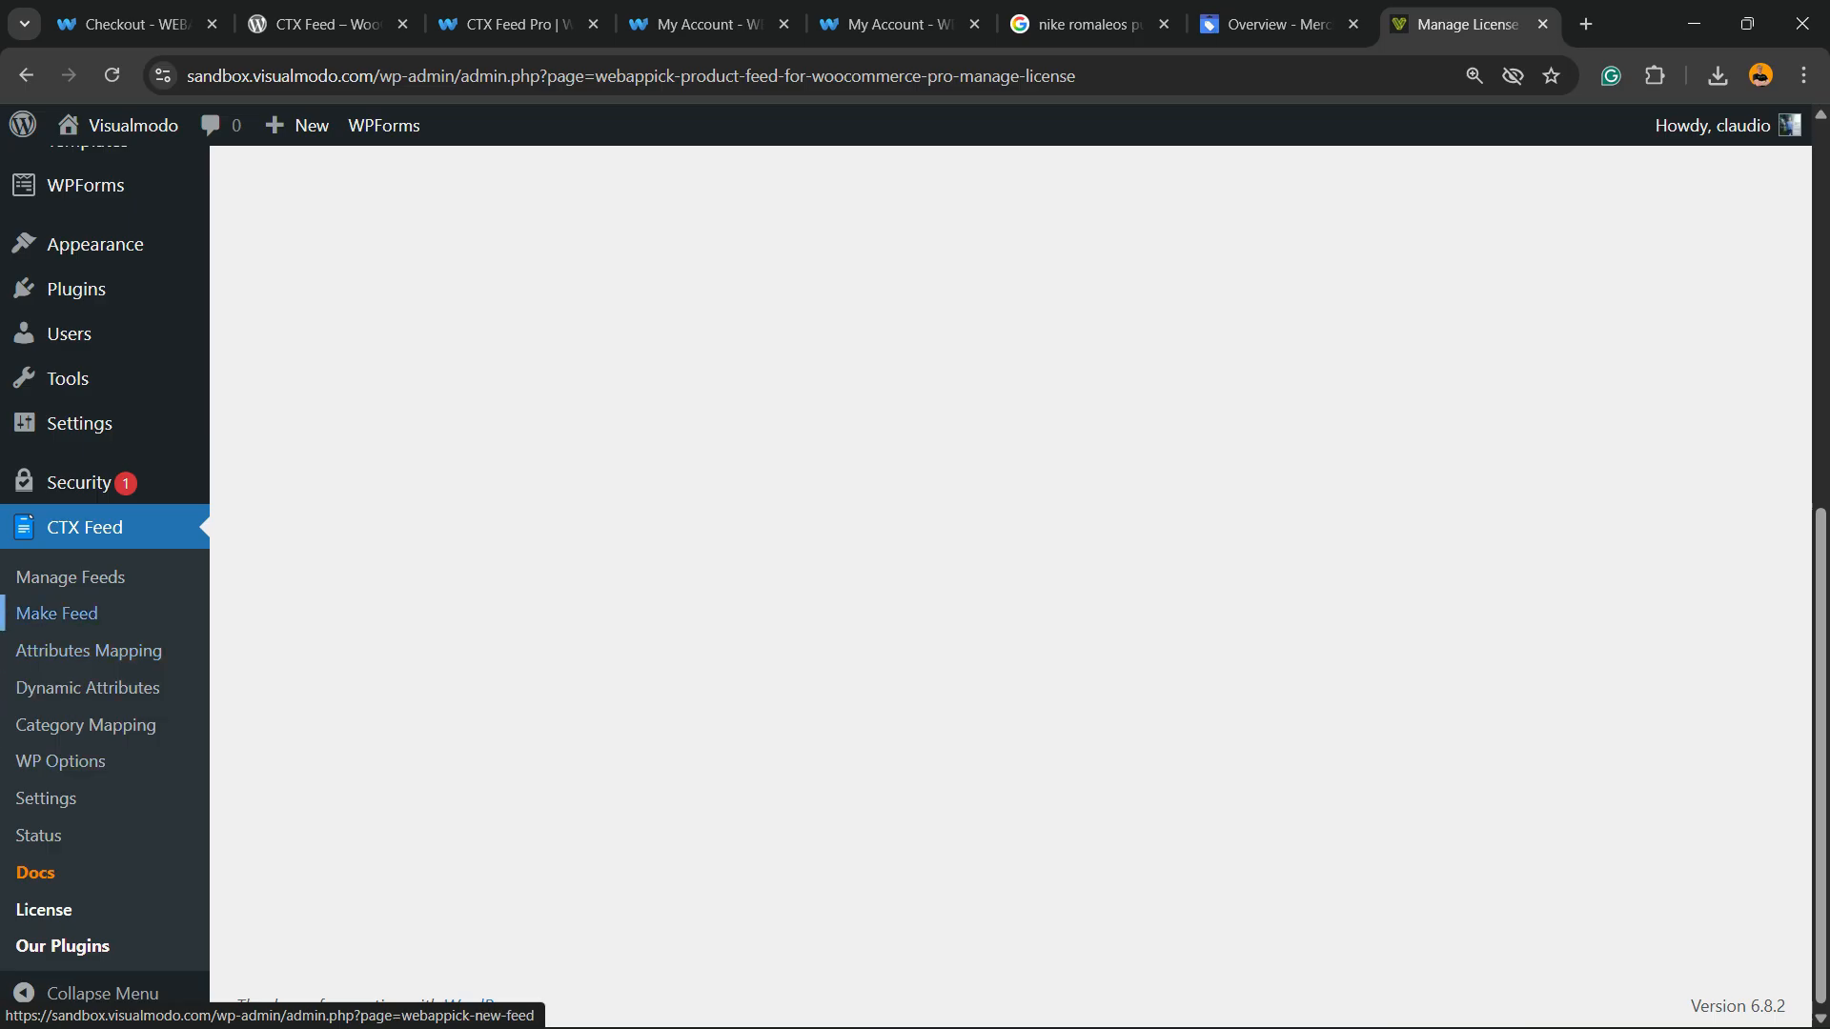
click(57, 612)
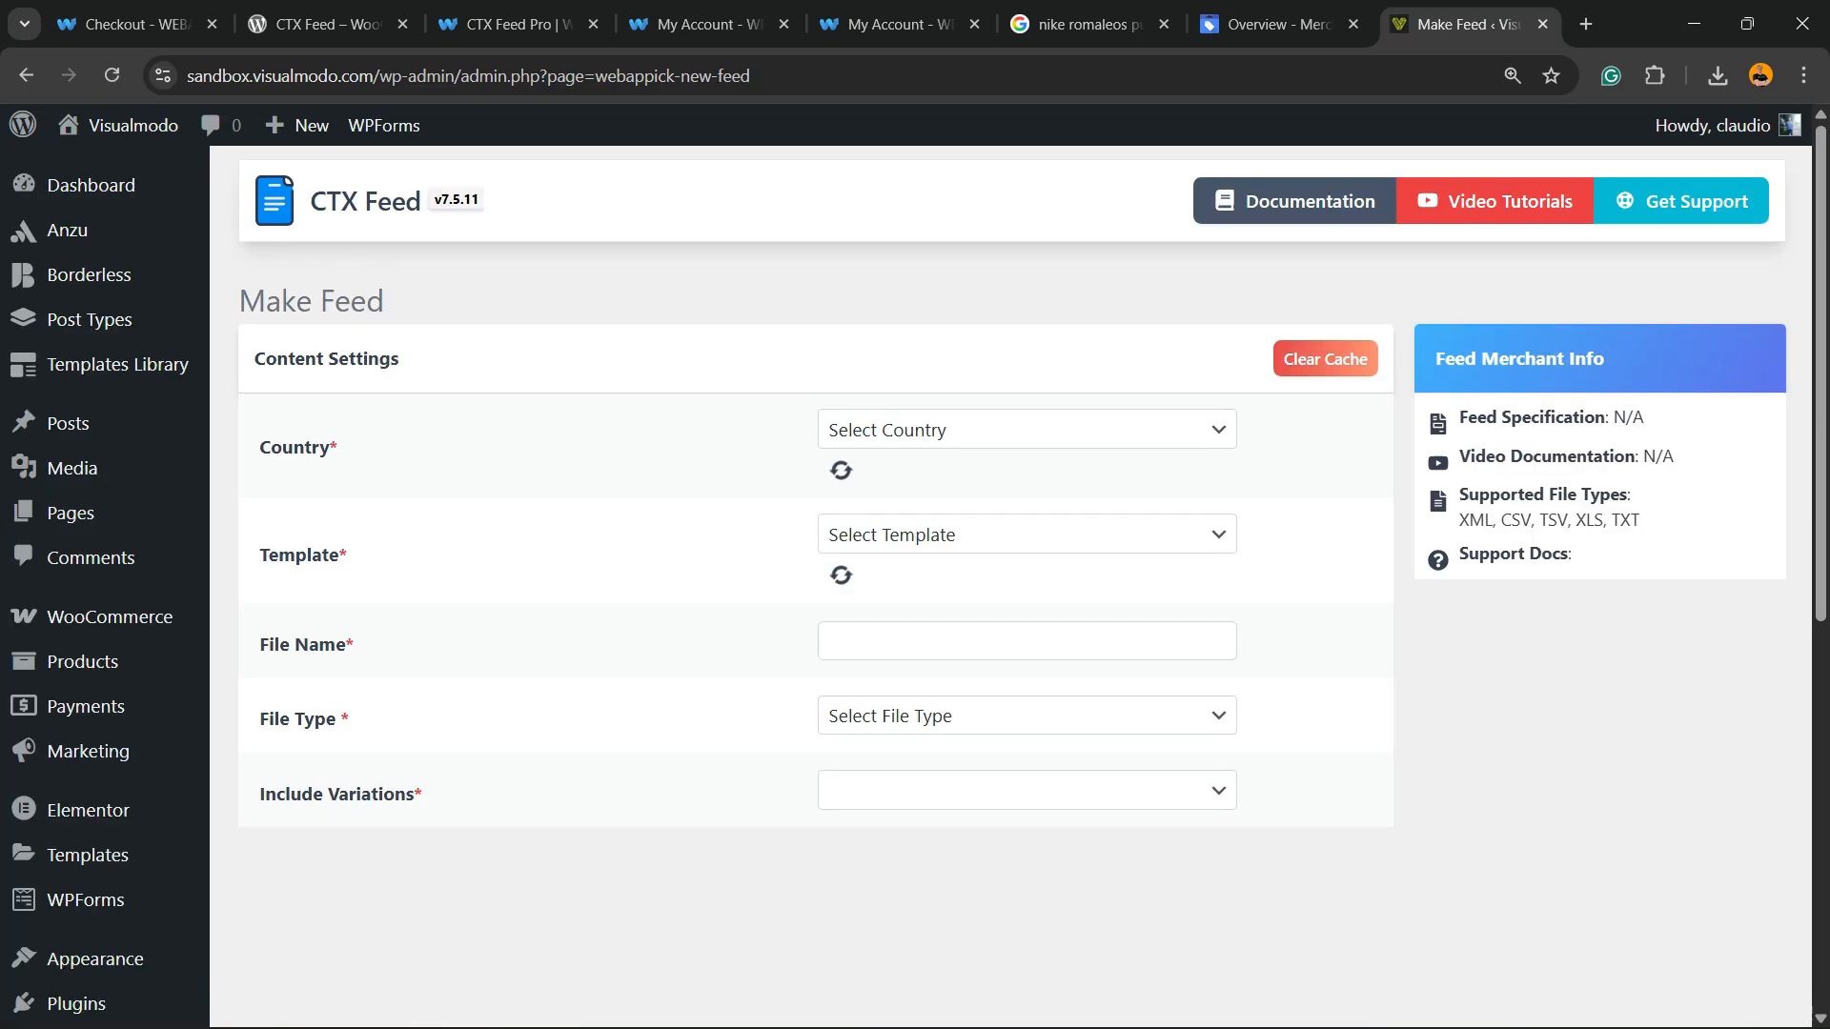
click(1025, 429)
click(1026, 429)
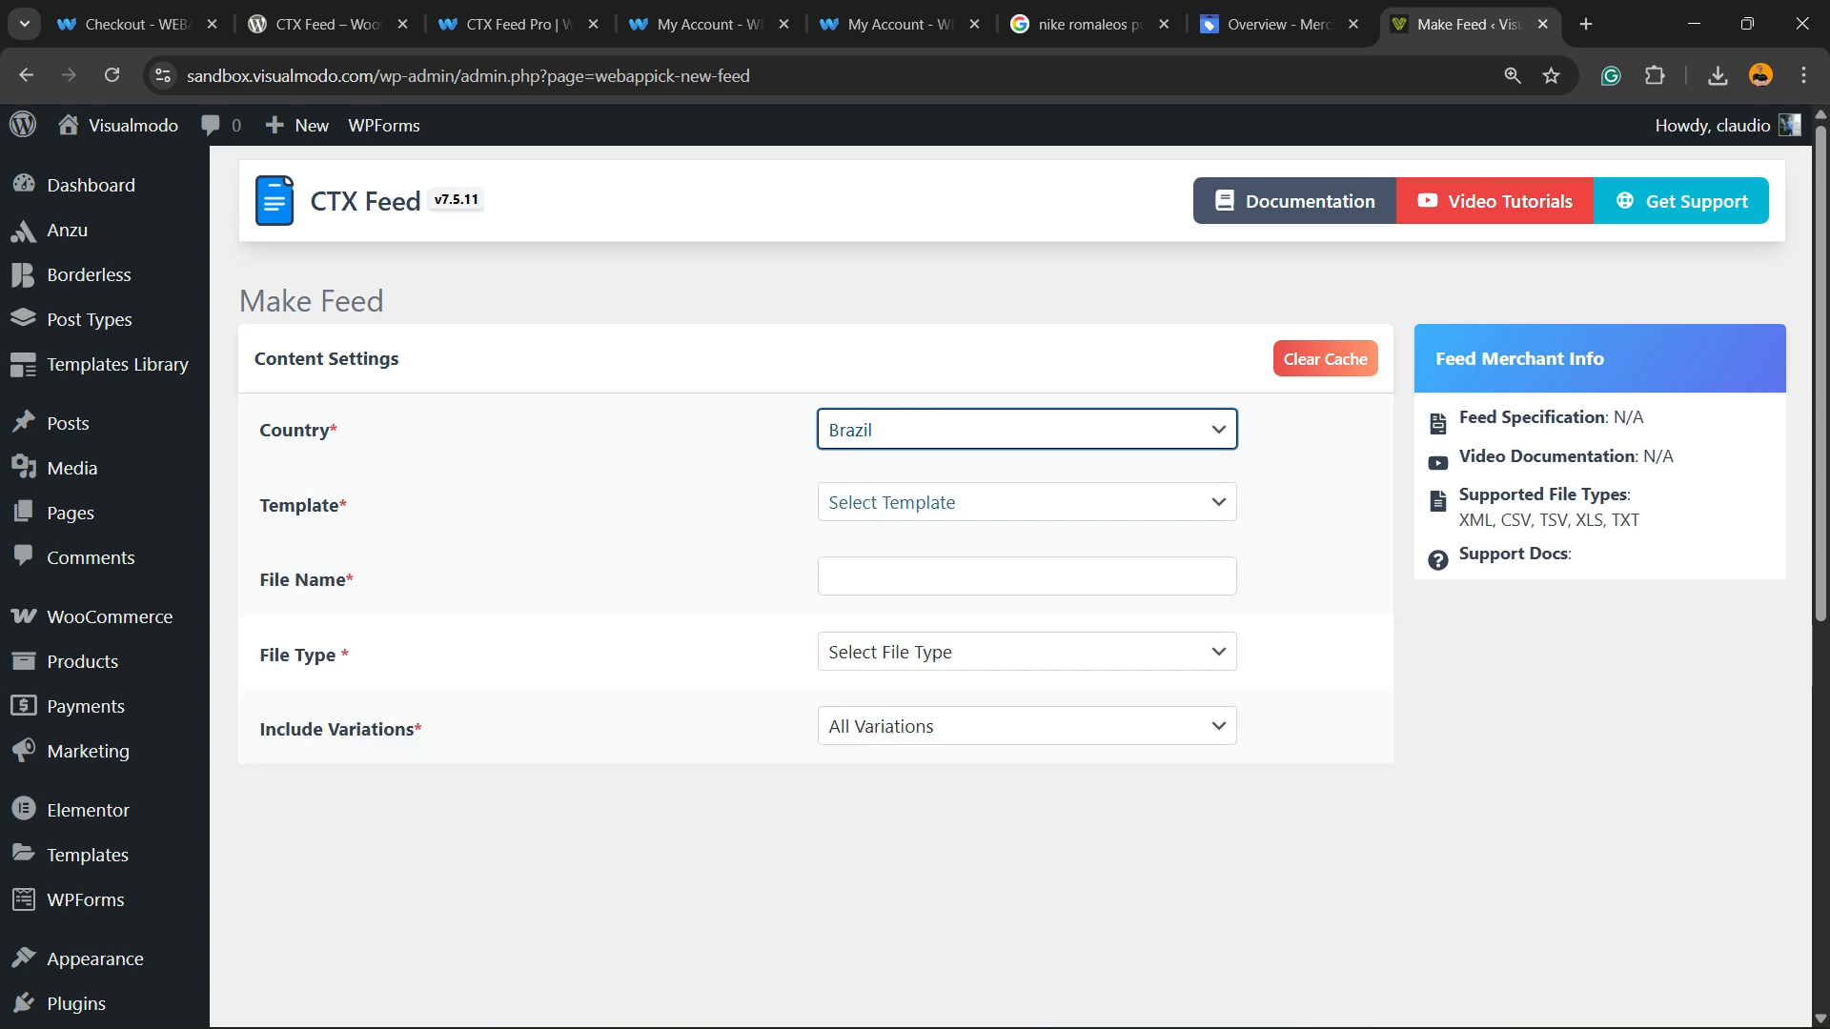
click(1026, 429)
key(Escape)
- Choose Google Shopping as the template for the new feed
click(1025, 503)
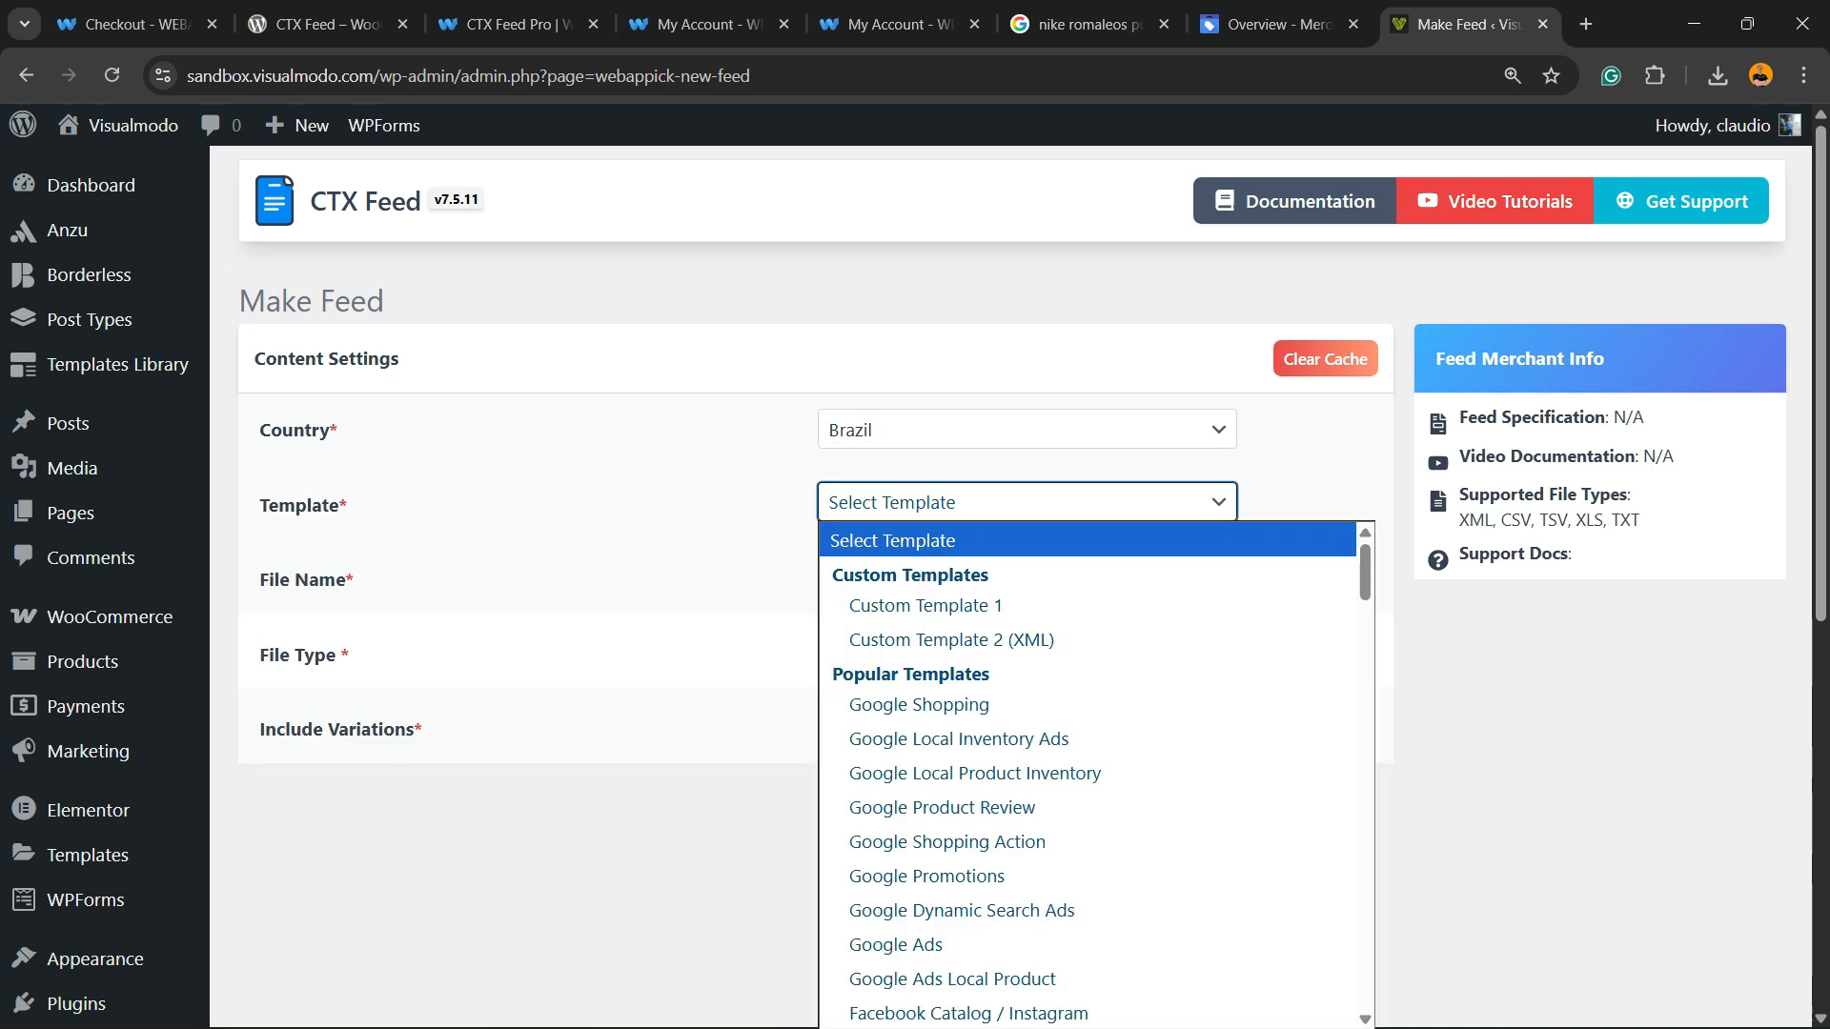
key(Down)
key(Down)
key(Down)
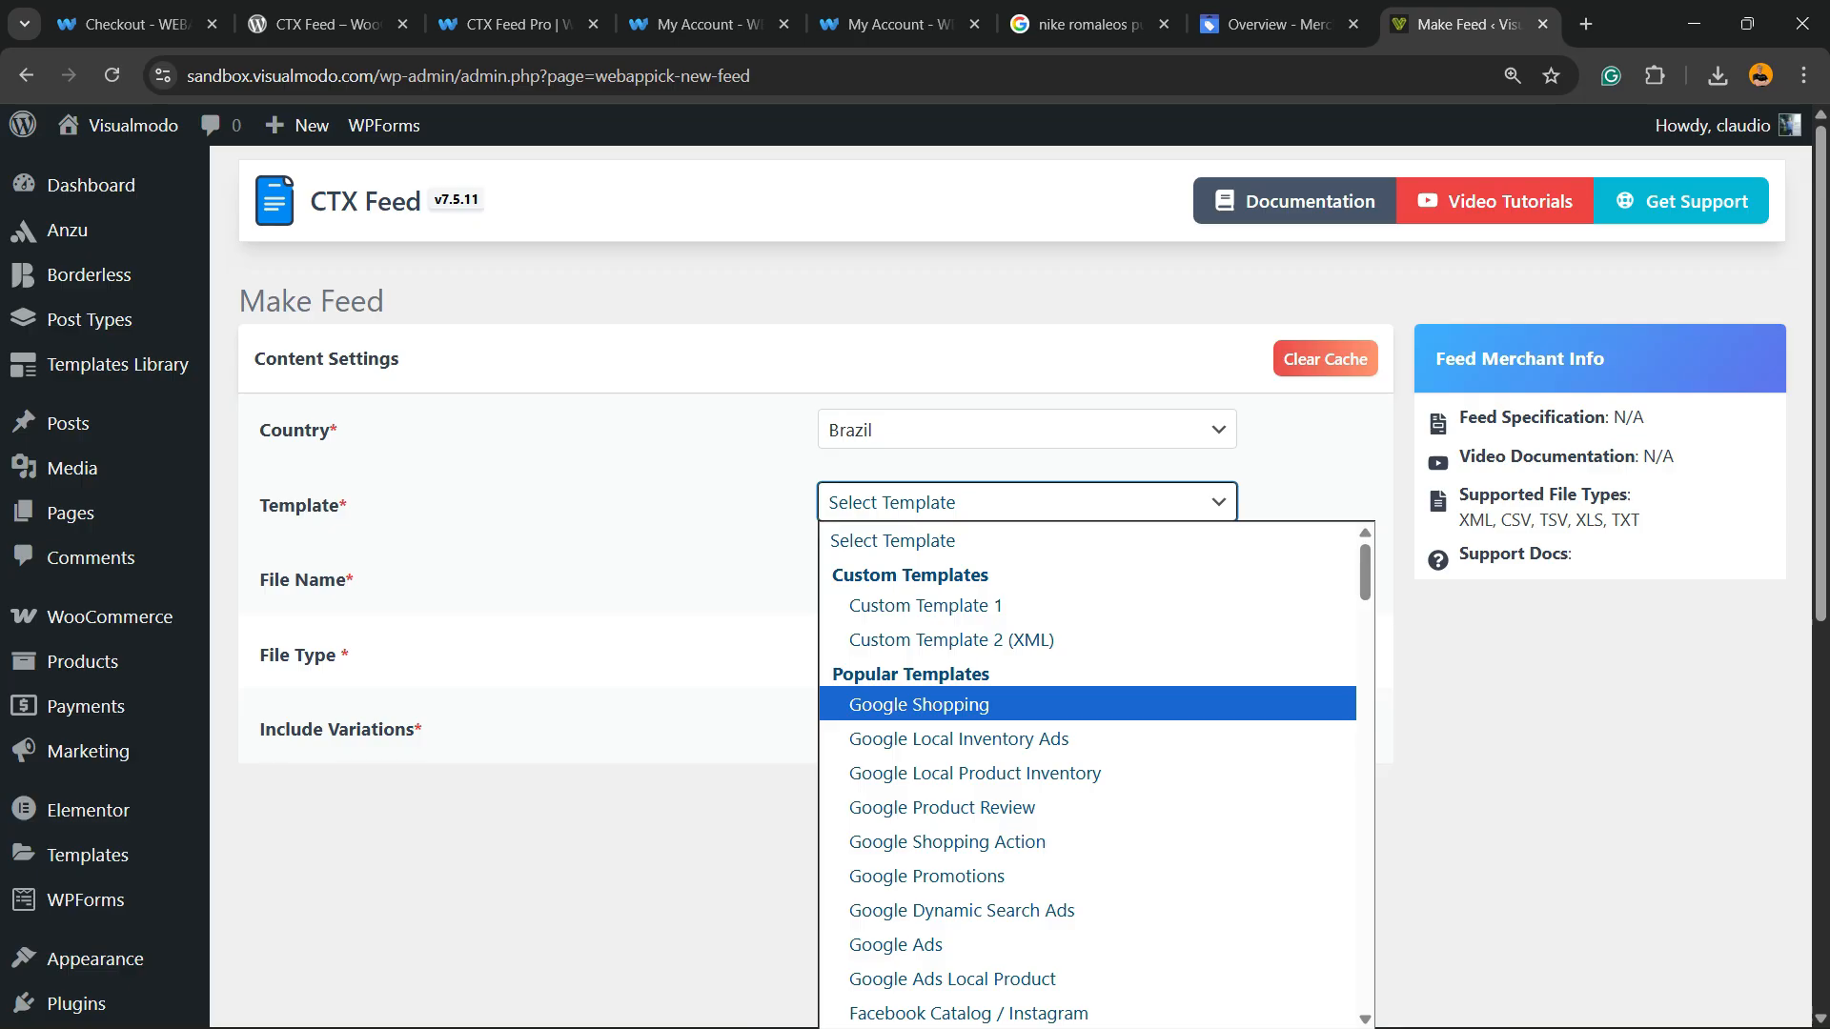
key(Return)
- Name the feed file My VM Feed
key(Tab)
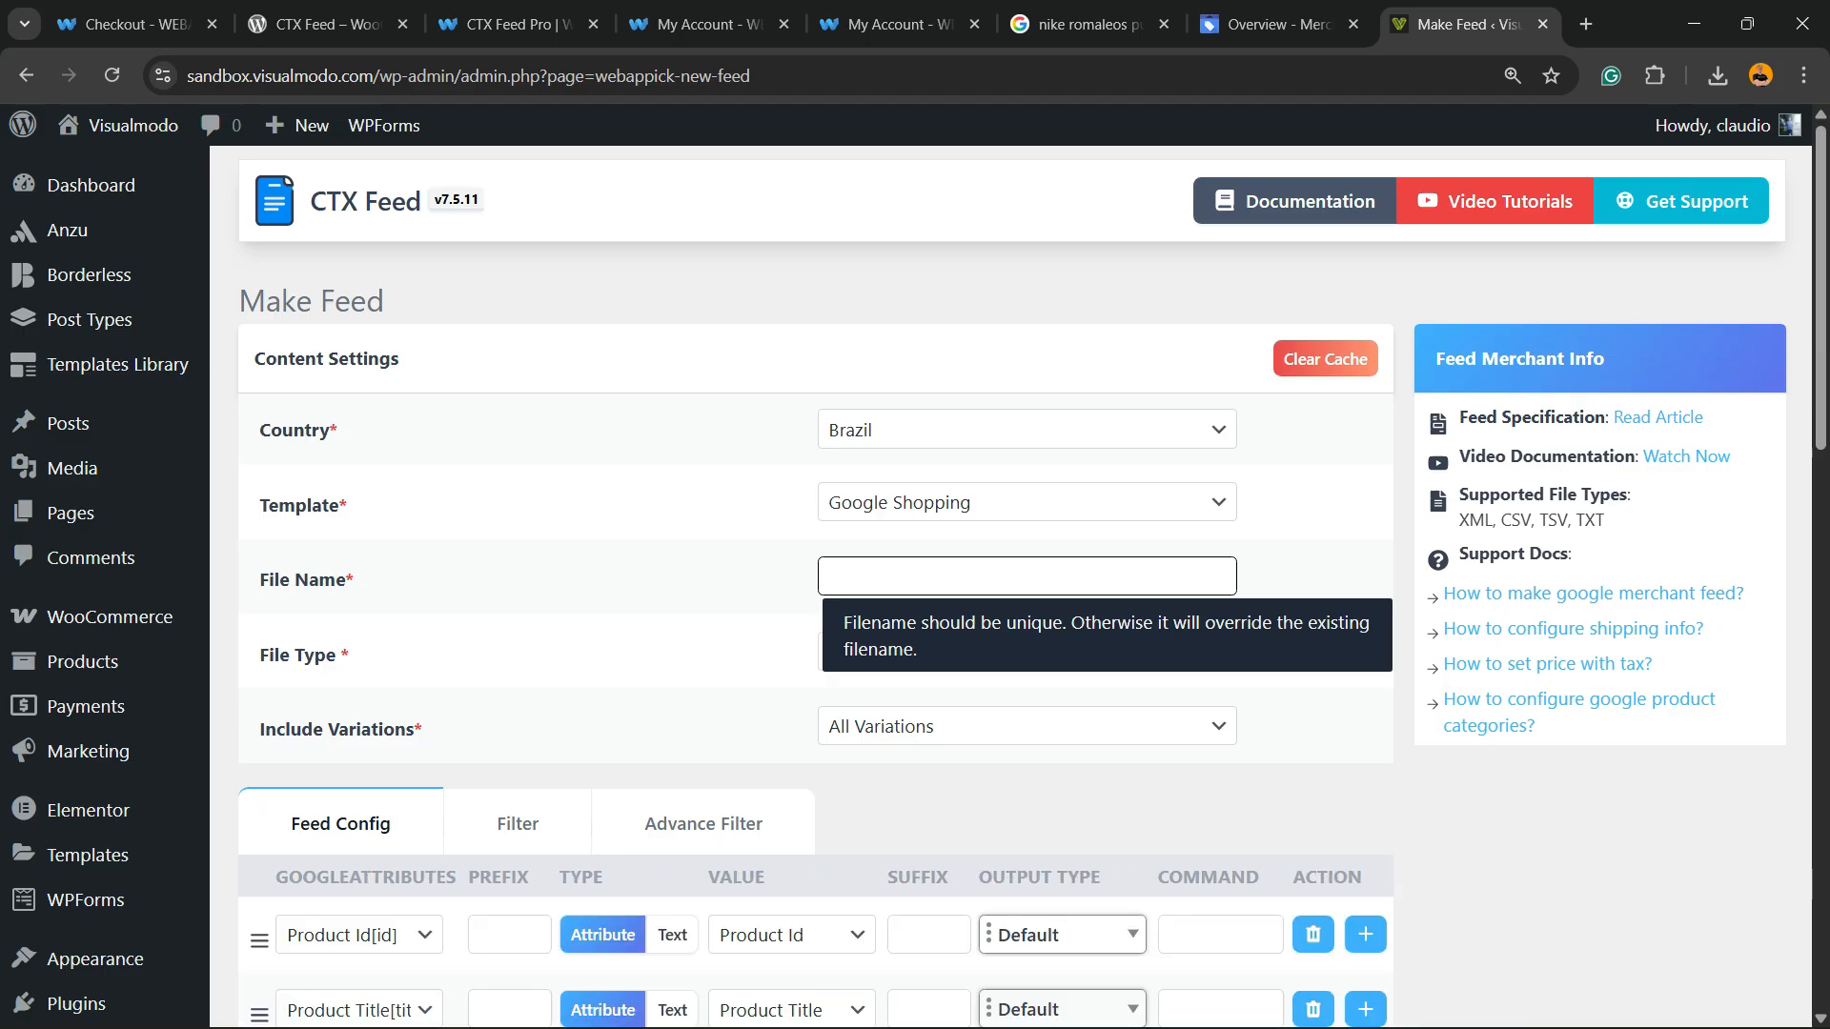
text(My CV)
key(BackSpace)
key(BackSpace)
text(B)
key(BackSpace)
text(VM Feed)
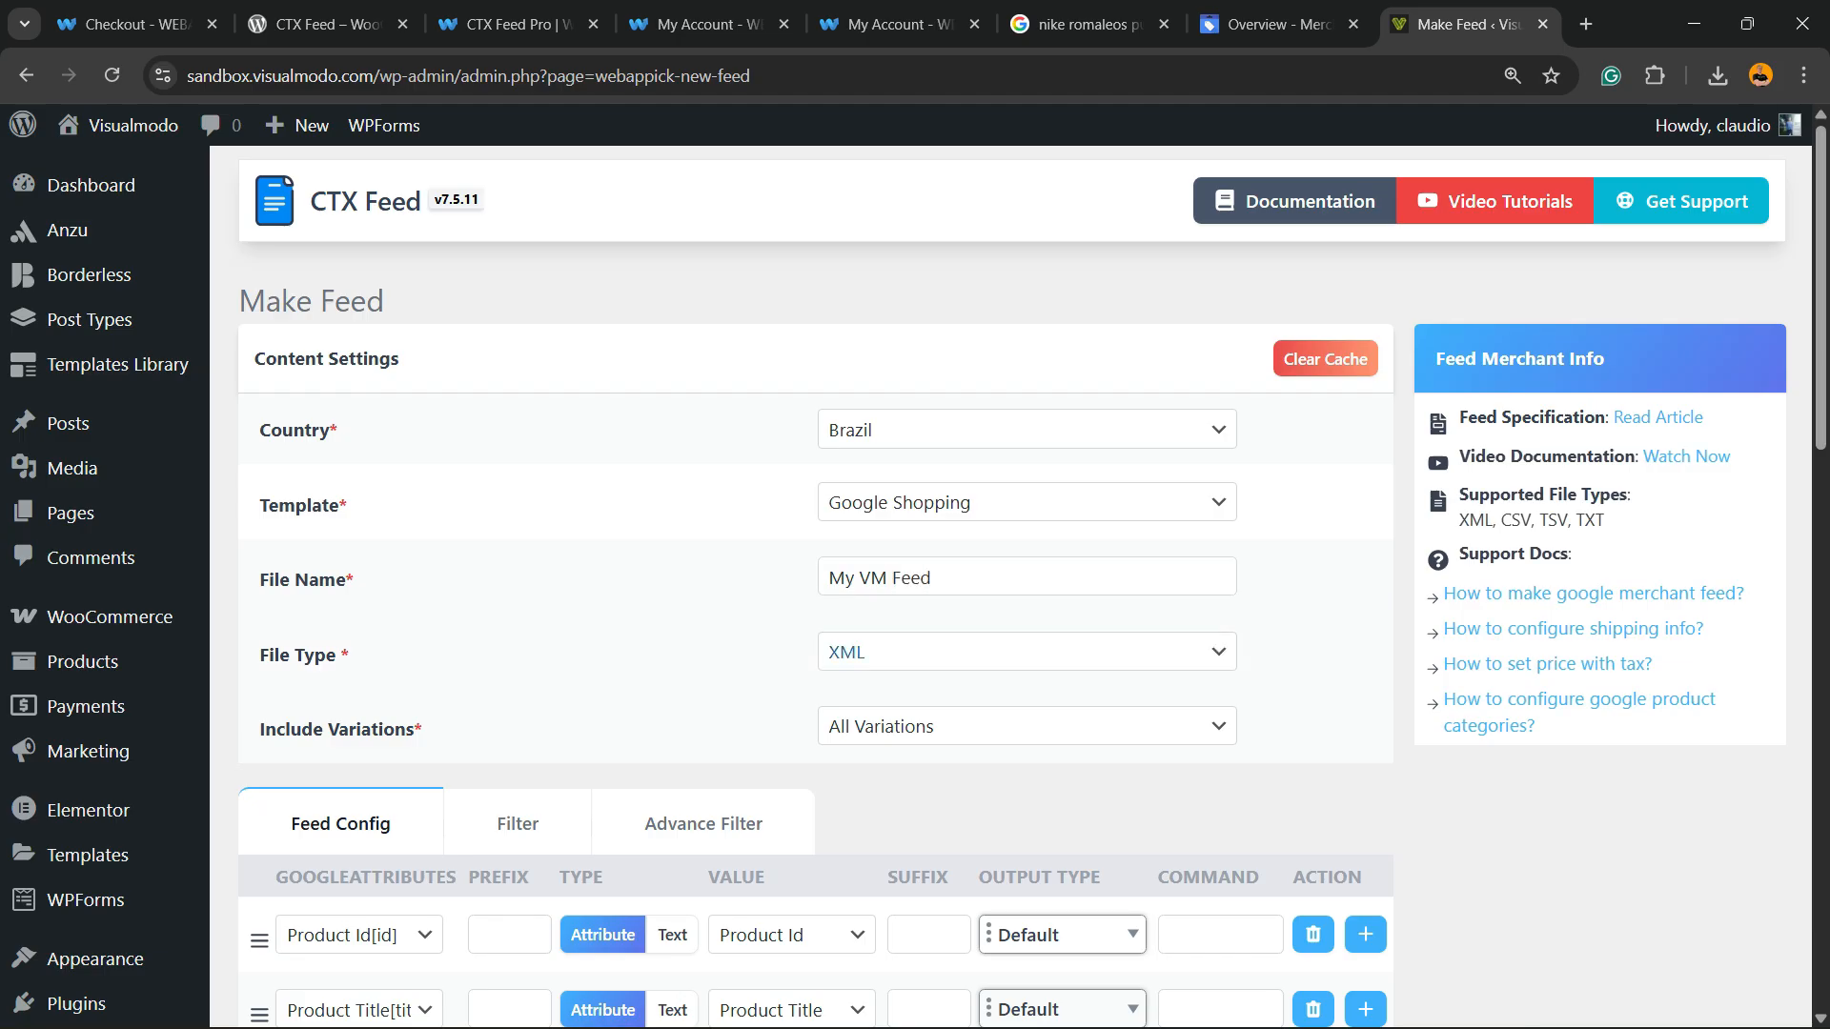
- Set the feed's file type to XML and include all variations
click(1026, 652)
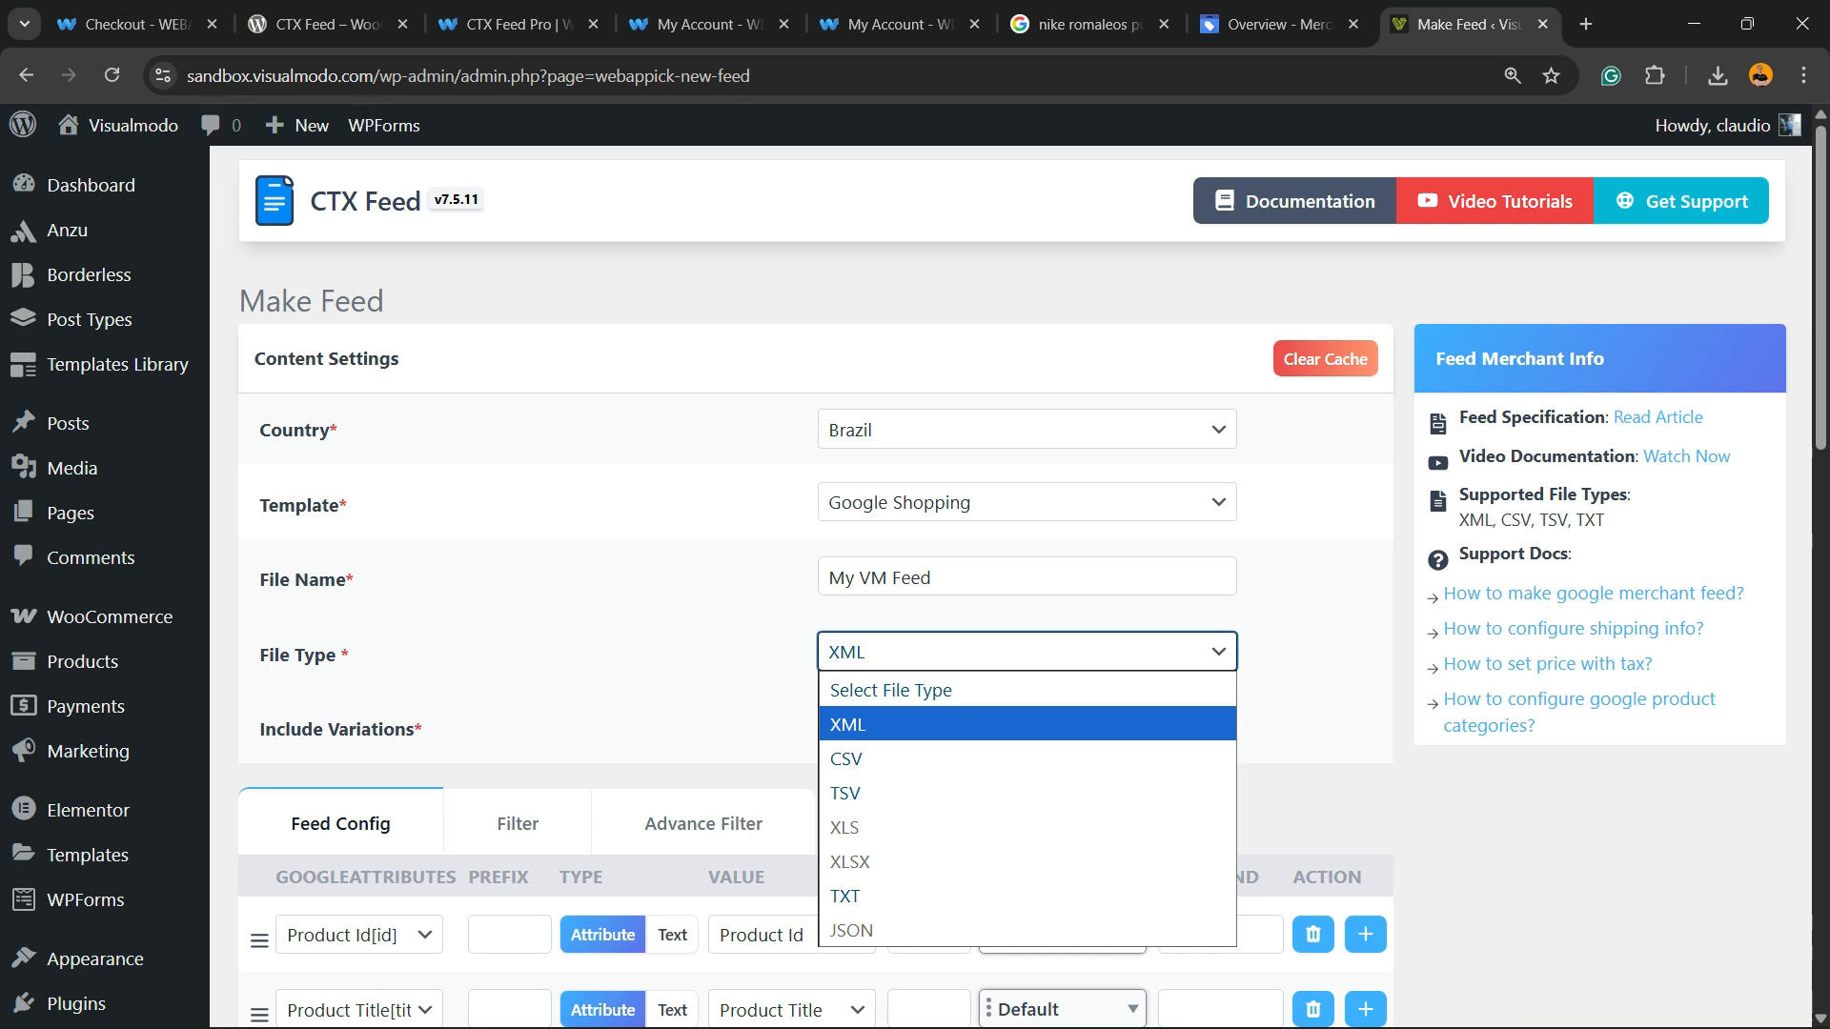
click(846, 725)
scroll(915, 586, down, 2)
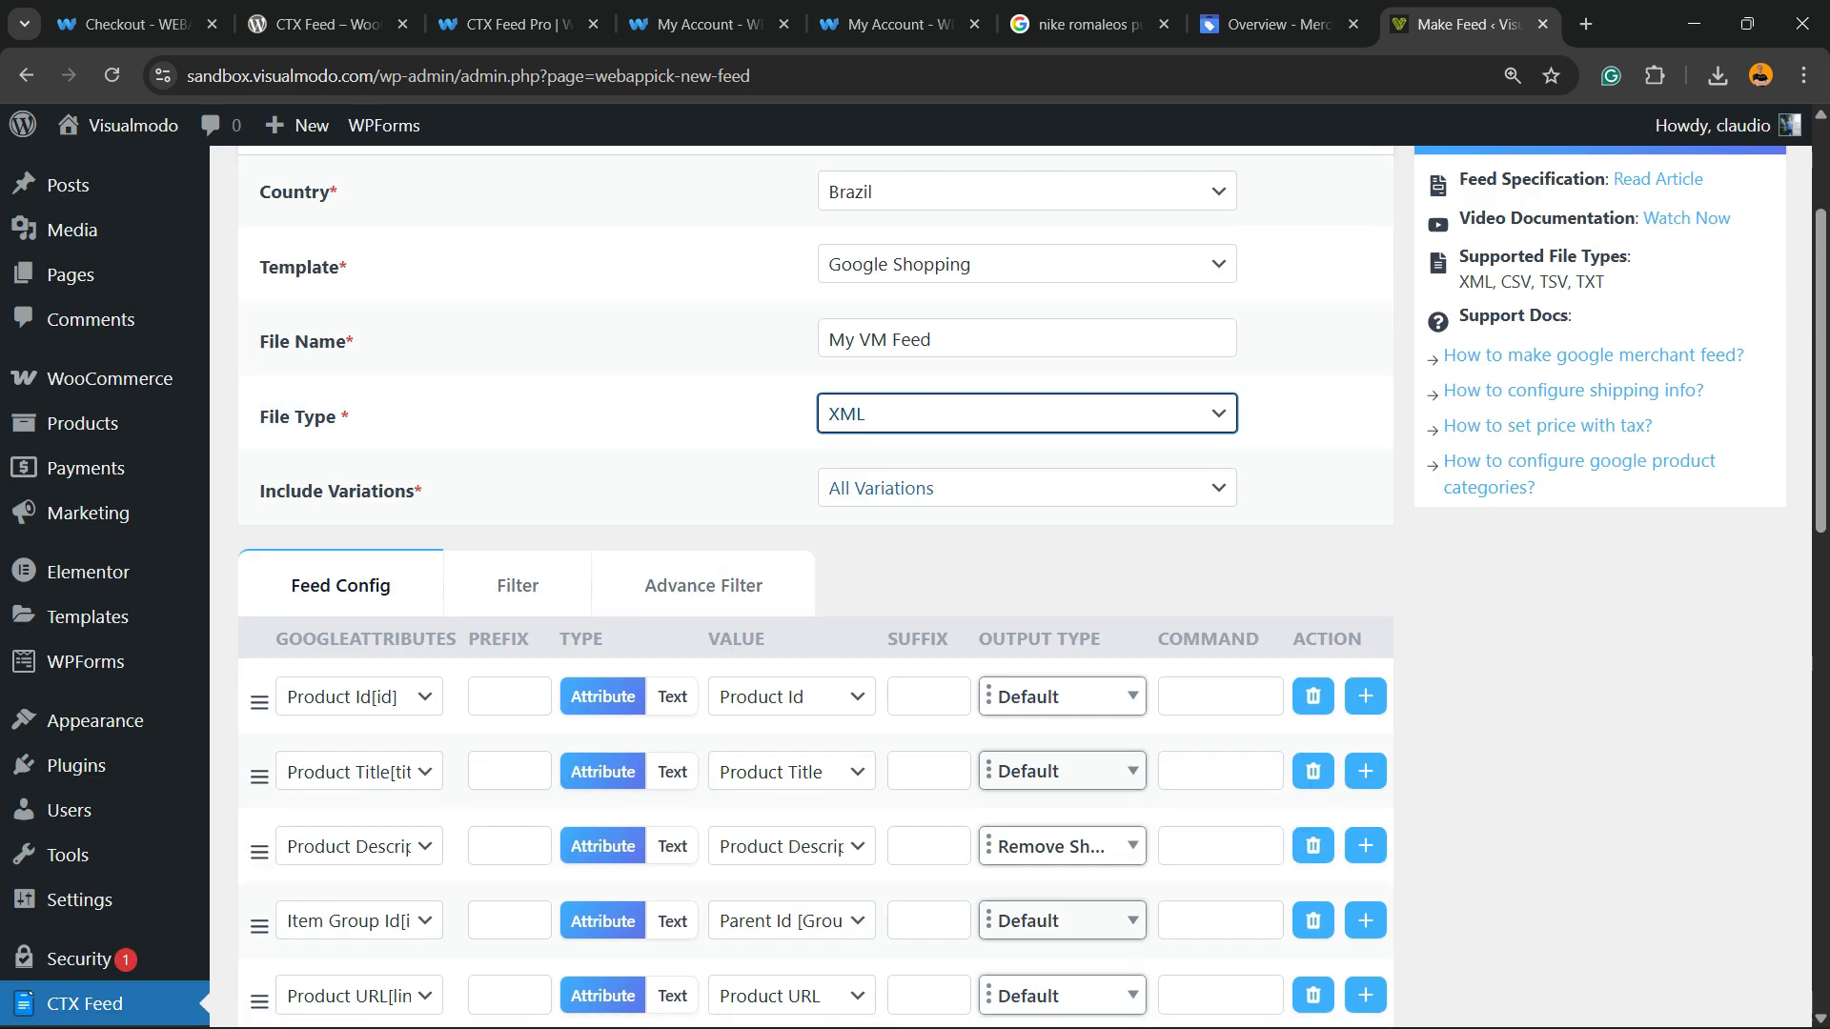
click(1026, 488)
click(881, 527)
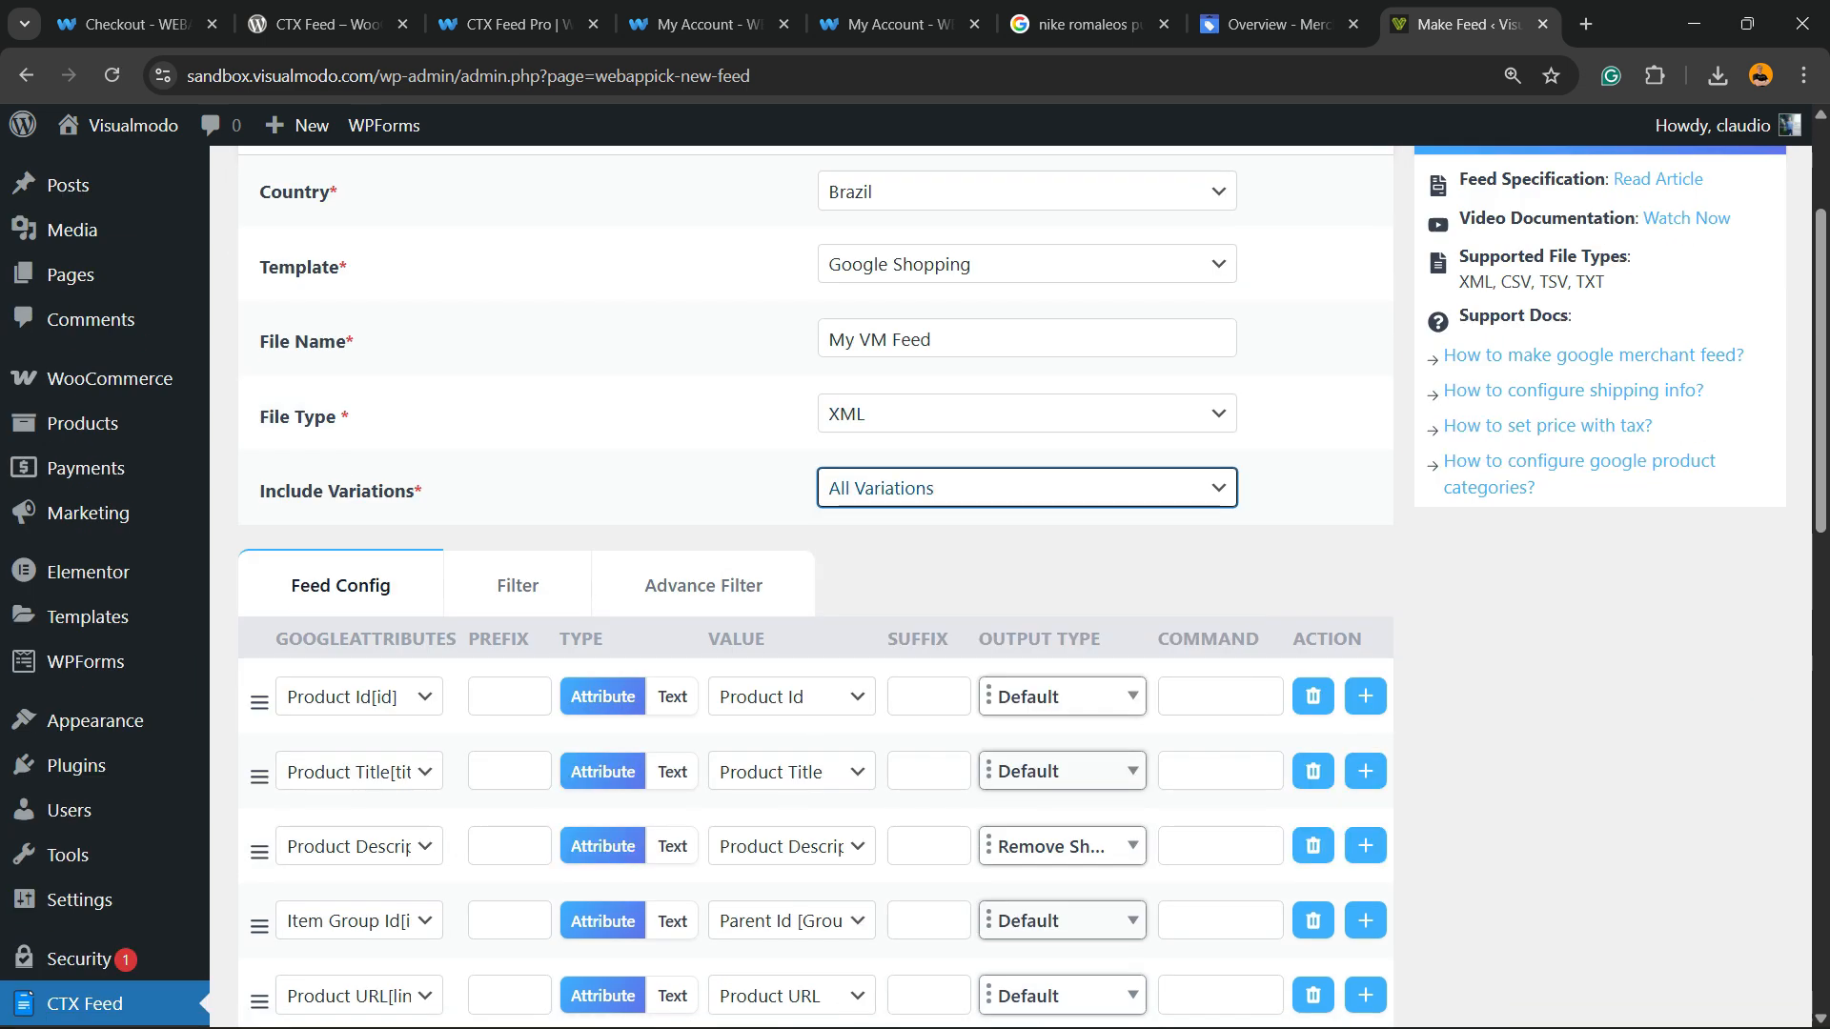
- Review the feed's Filter and Advance Filter settings, including the attribute choice of the advanced filter condition
click(518, 585)
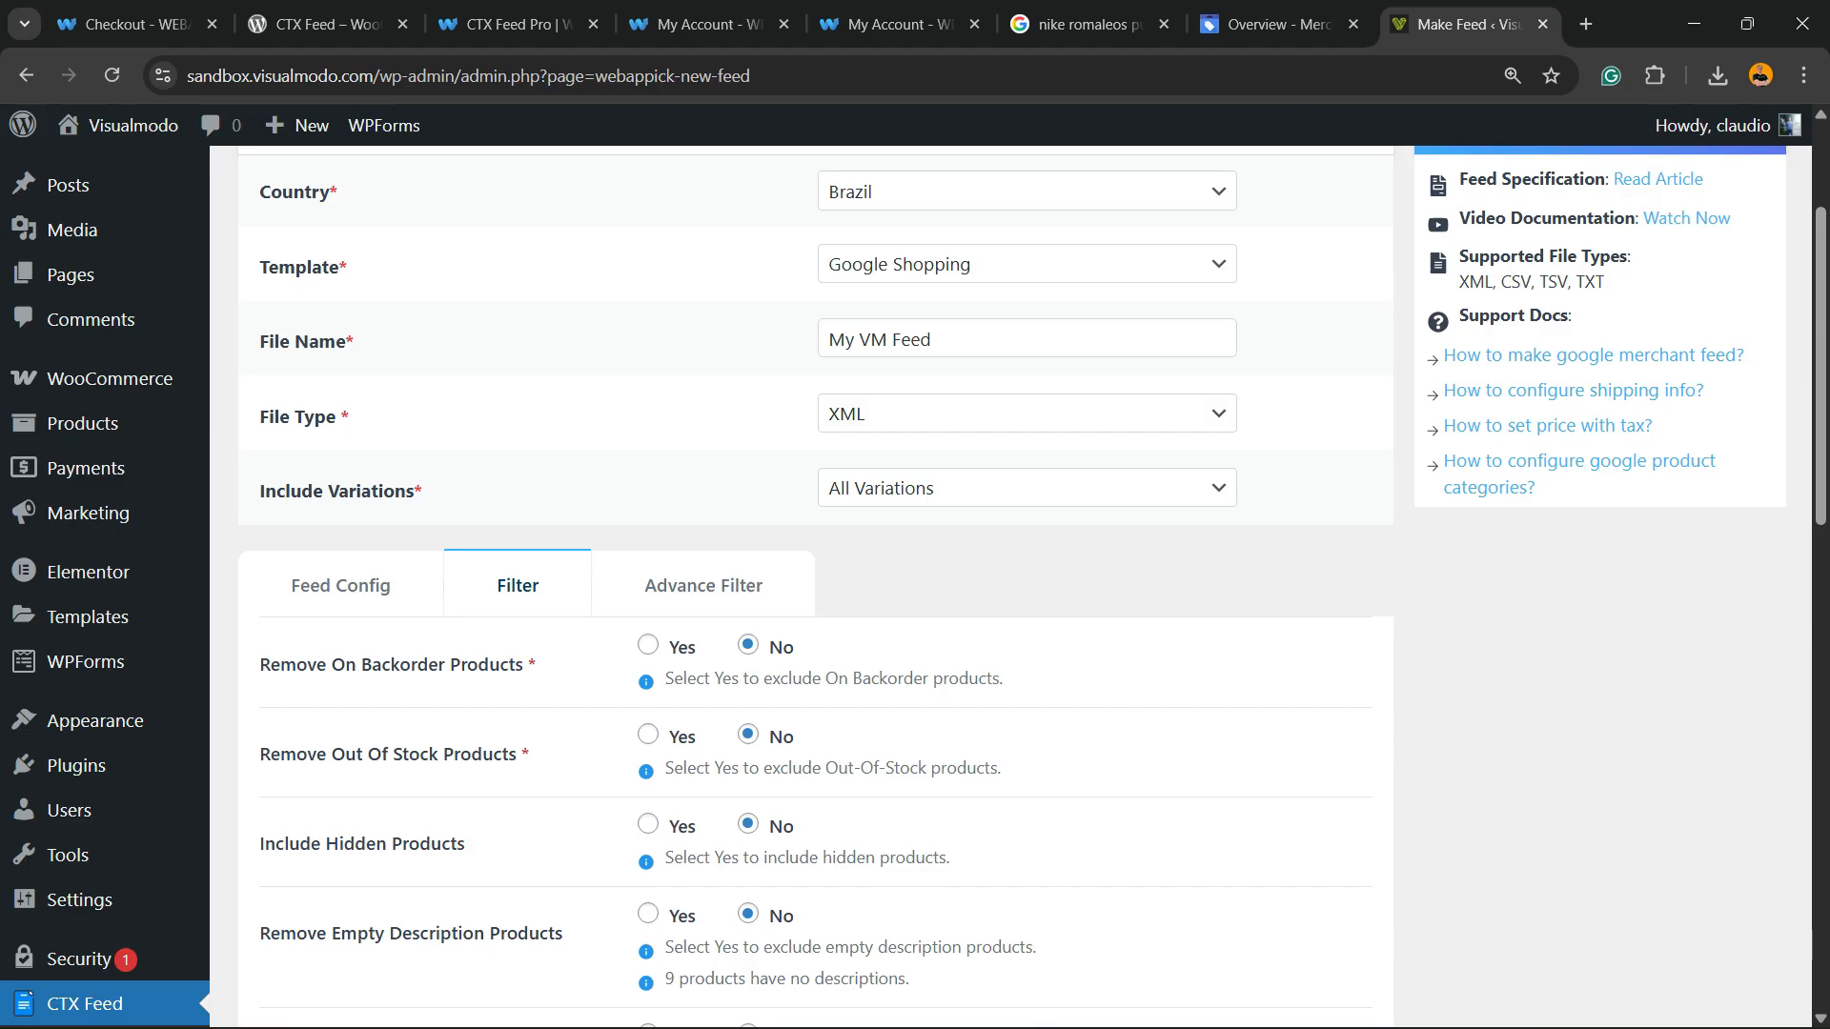
click(340, 585)
scroll(340, 585, down, 2)
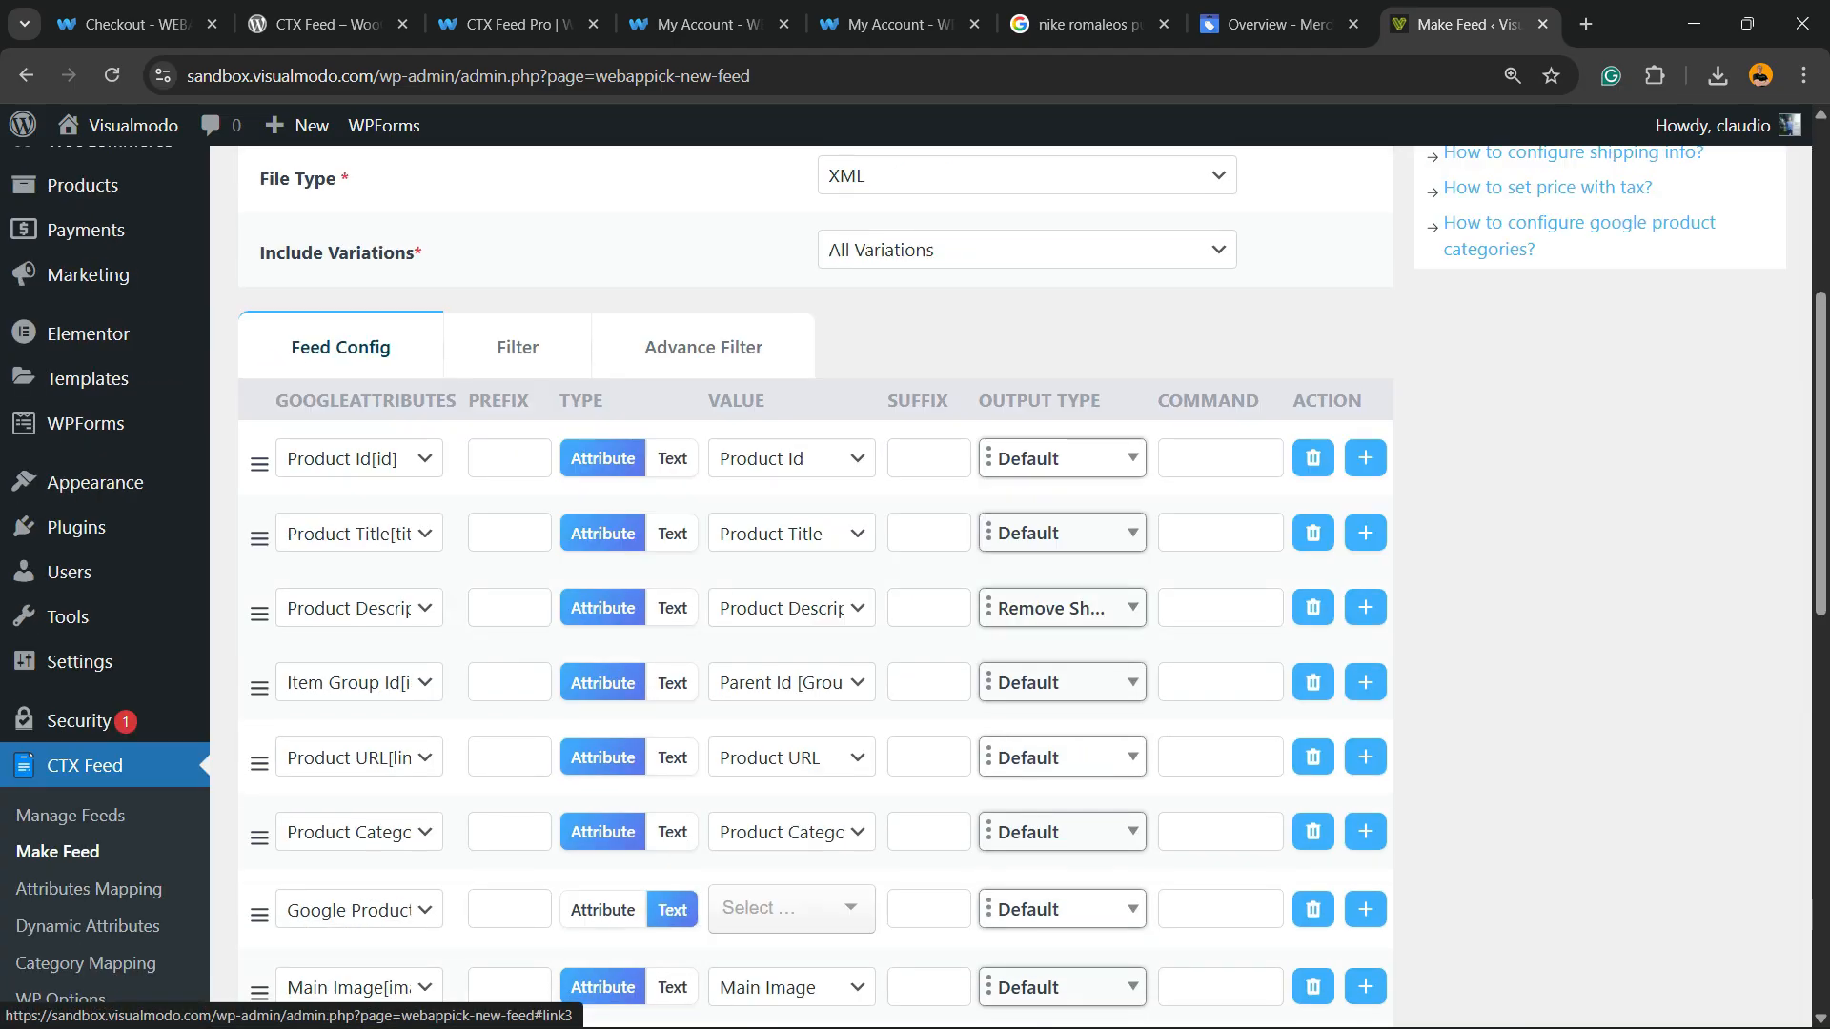
click(704, 347)
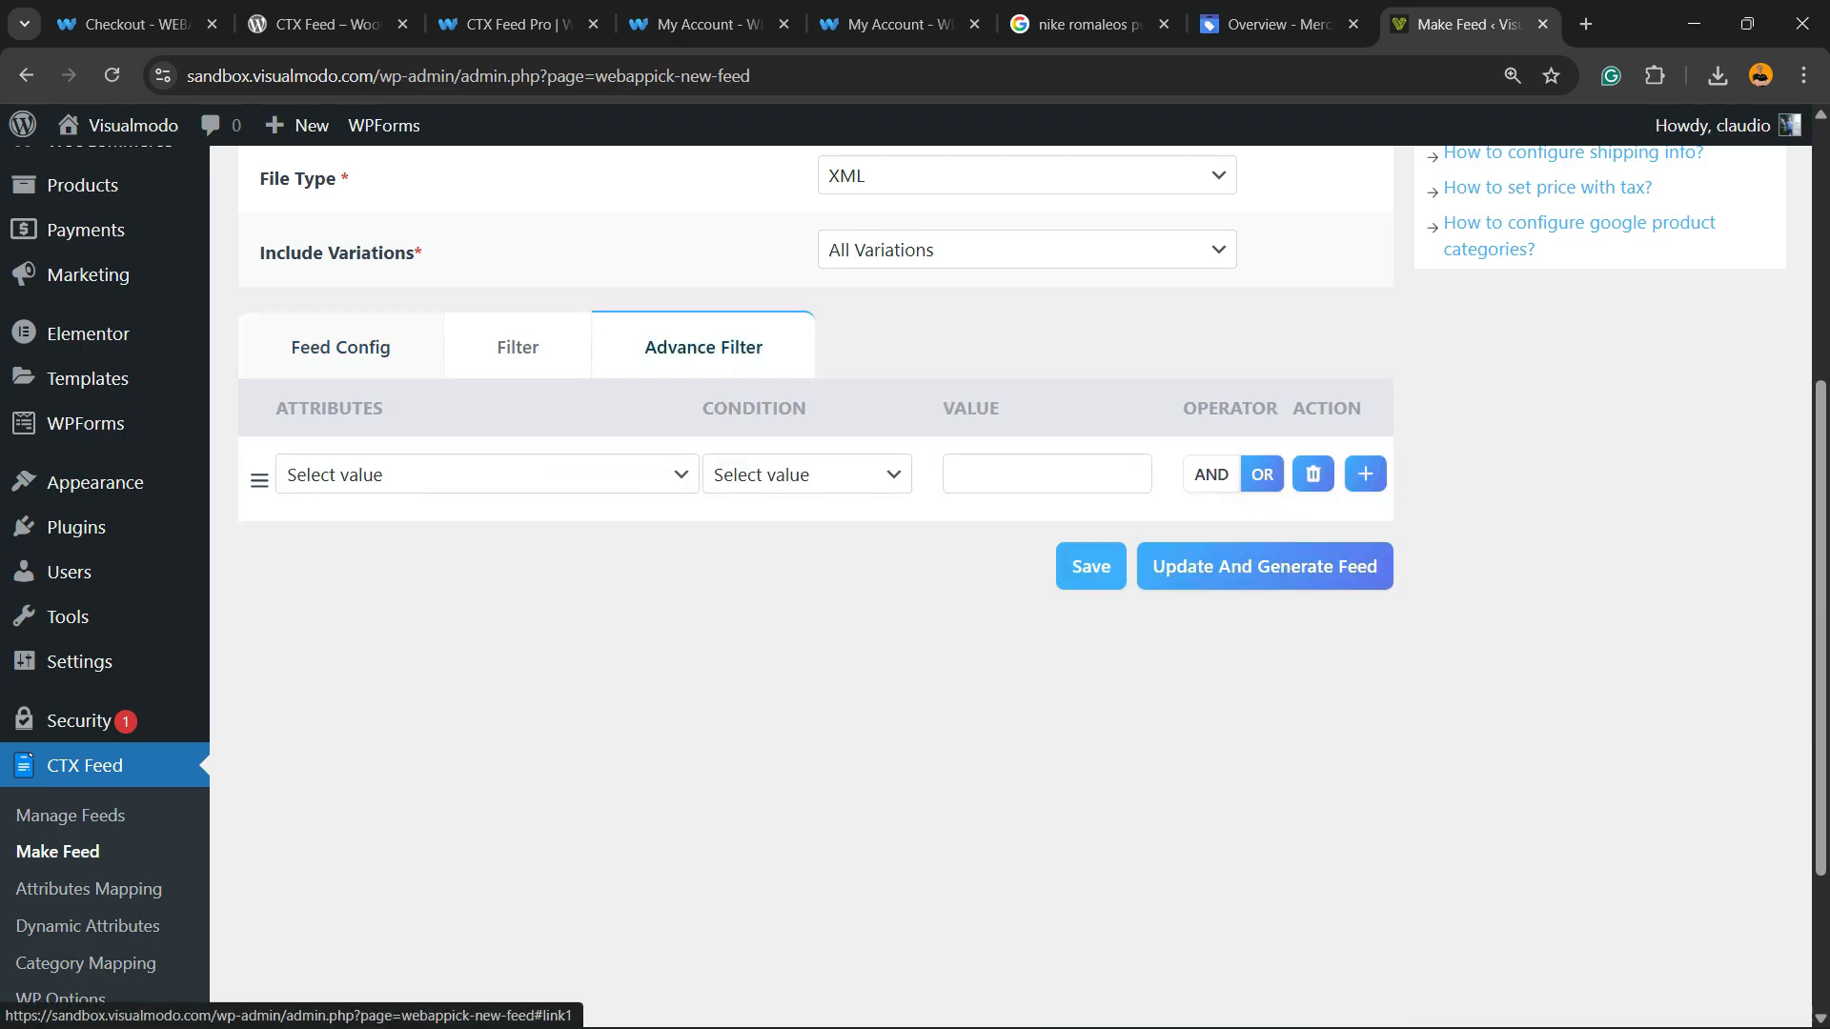
click(340, 474)
click(340, 474)
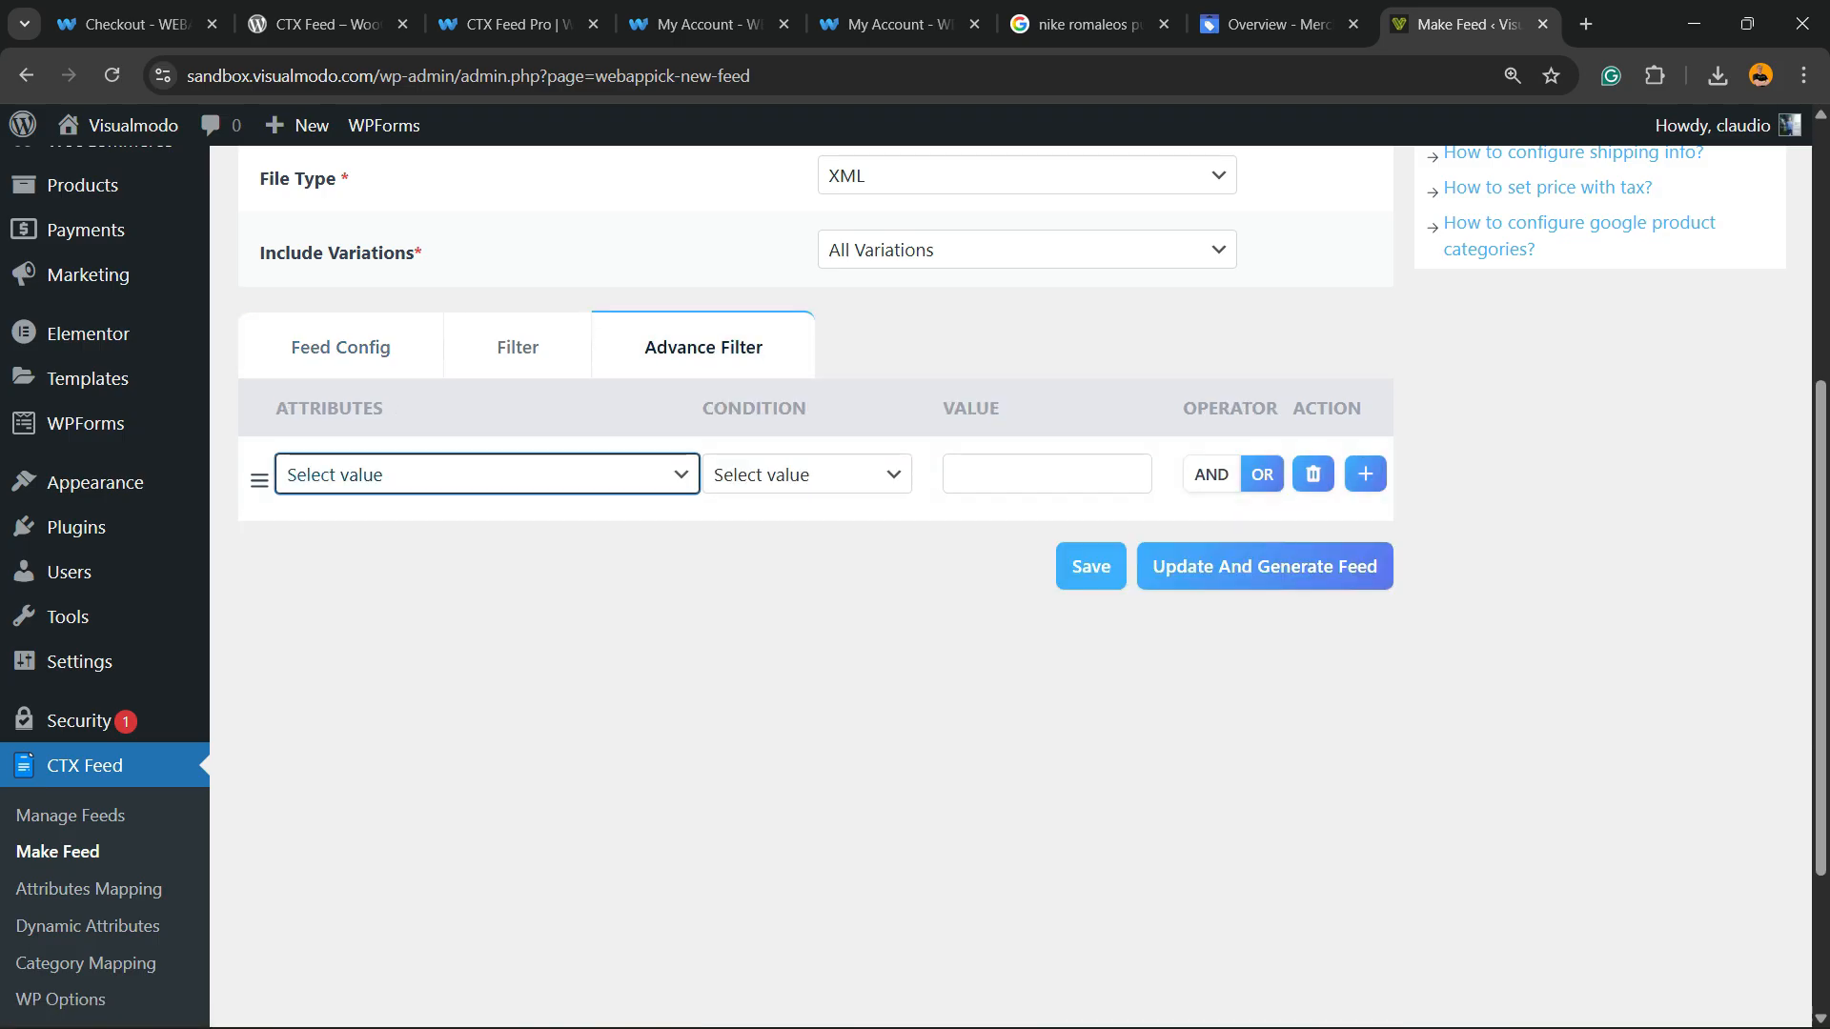
- Examine the feed's Google attribute mappings, including the product category row's attribute, value and output type
click(341, 347)
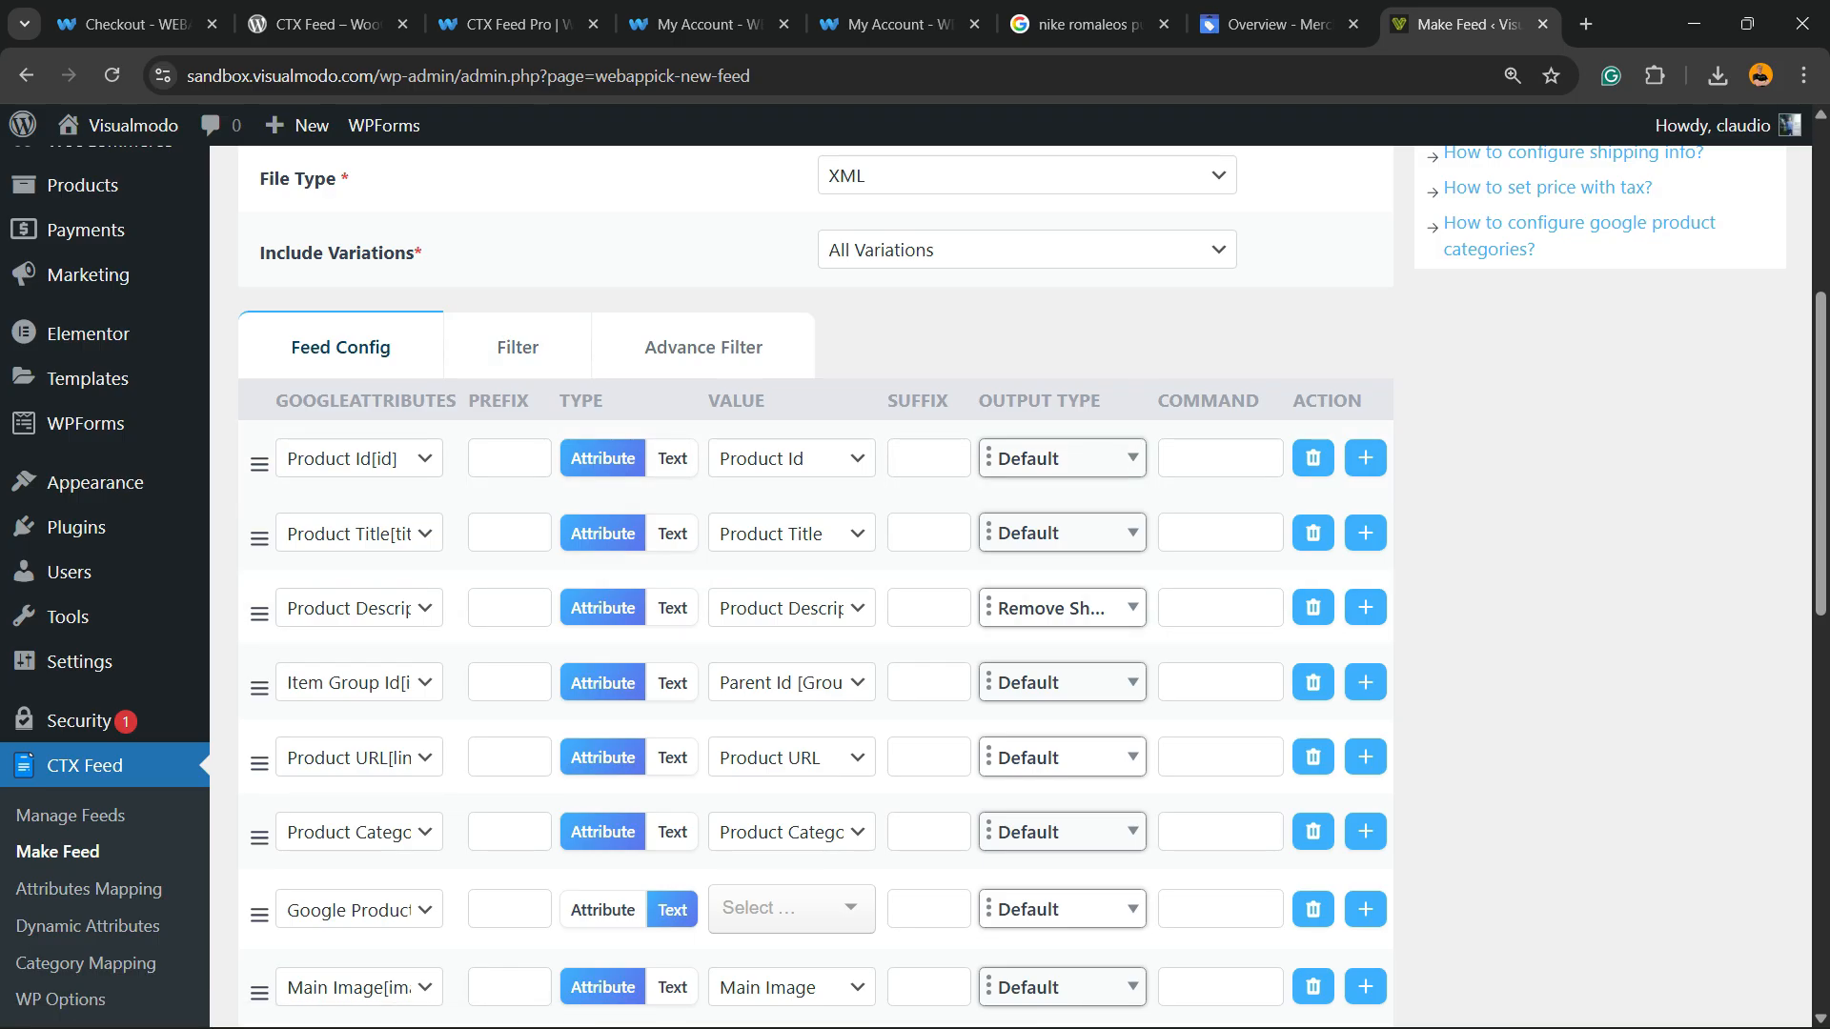
scroll(815, 572, down, 3)
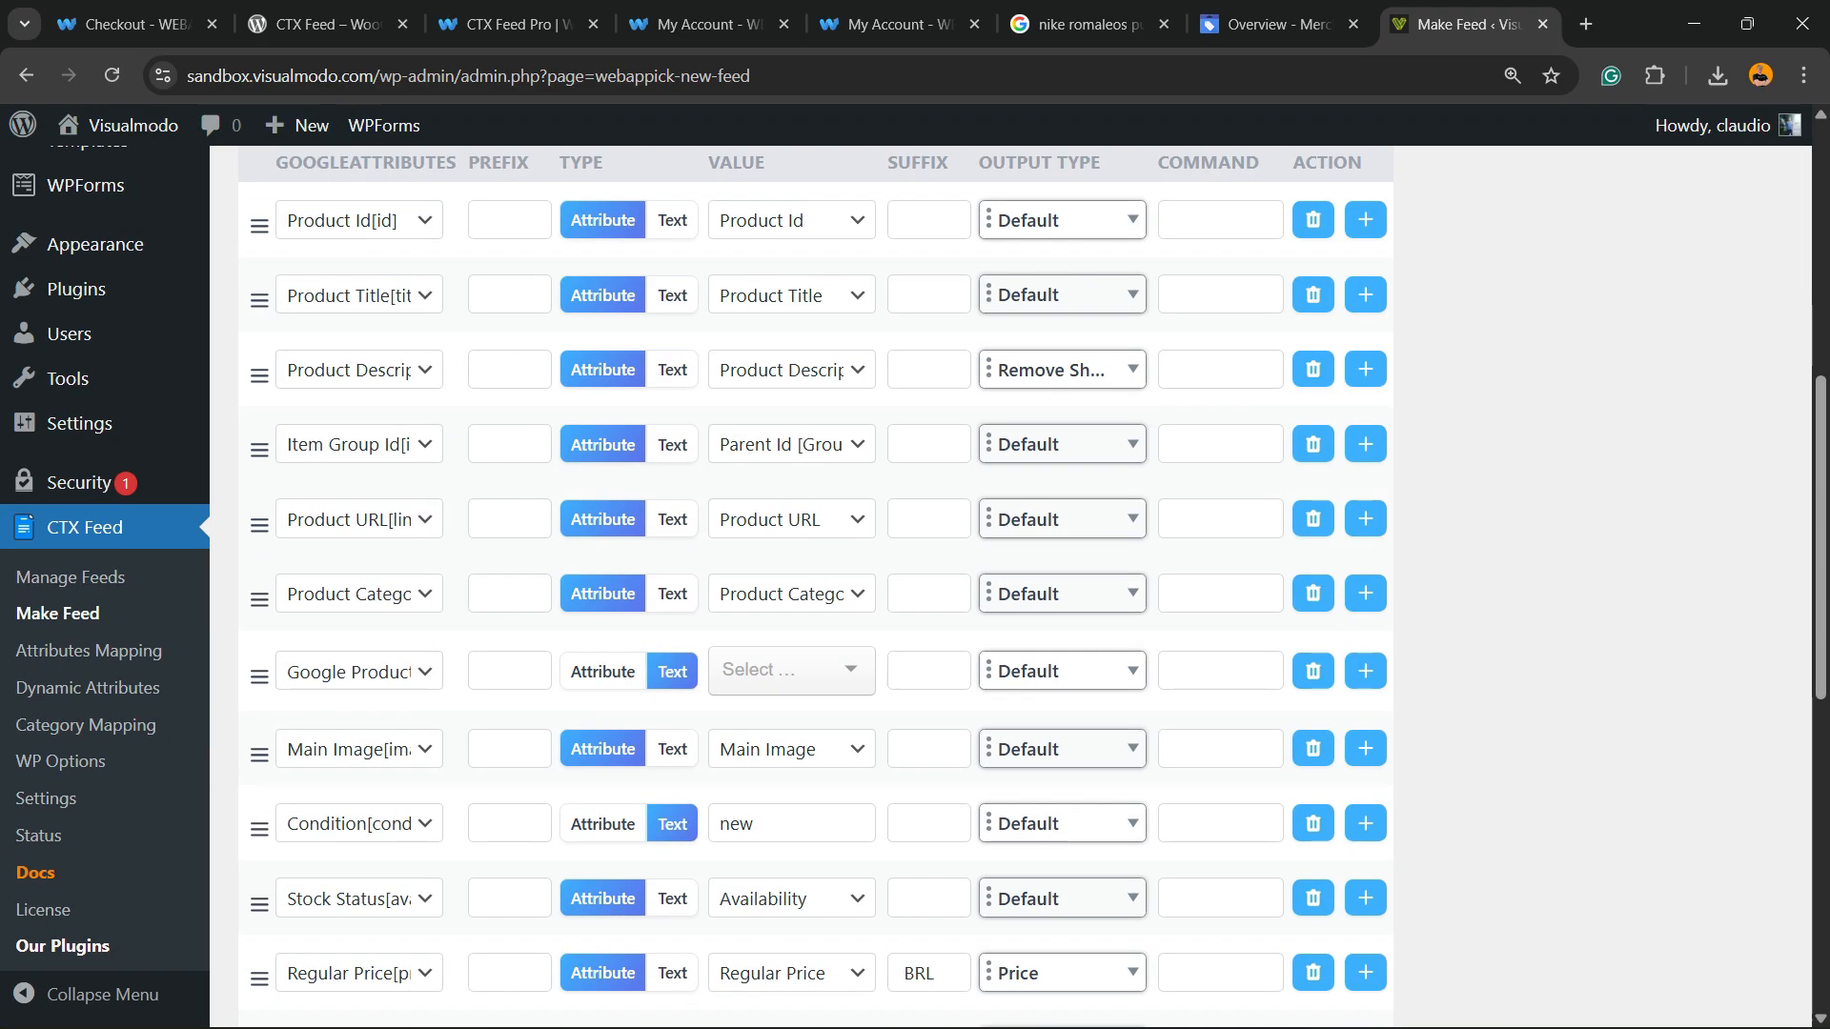
click(358, 594)
click(358, 594)
click(791, 594)
click(791, 594)
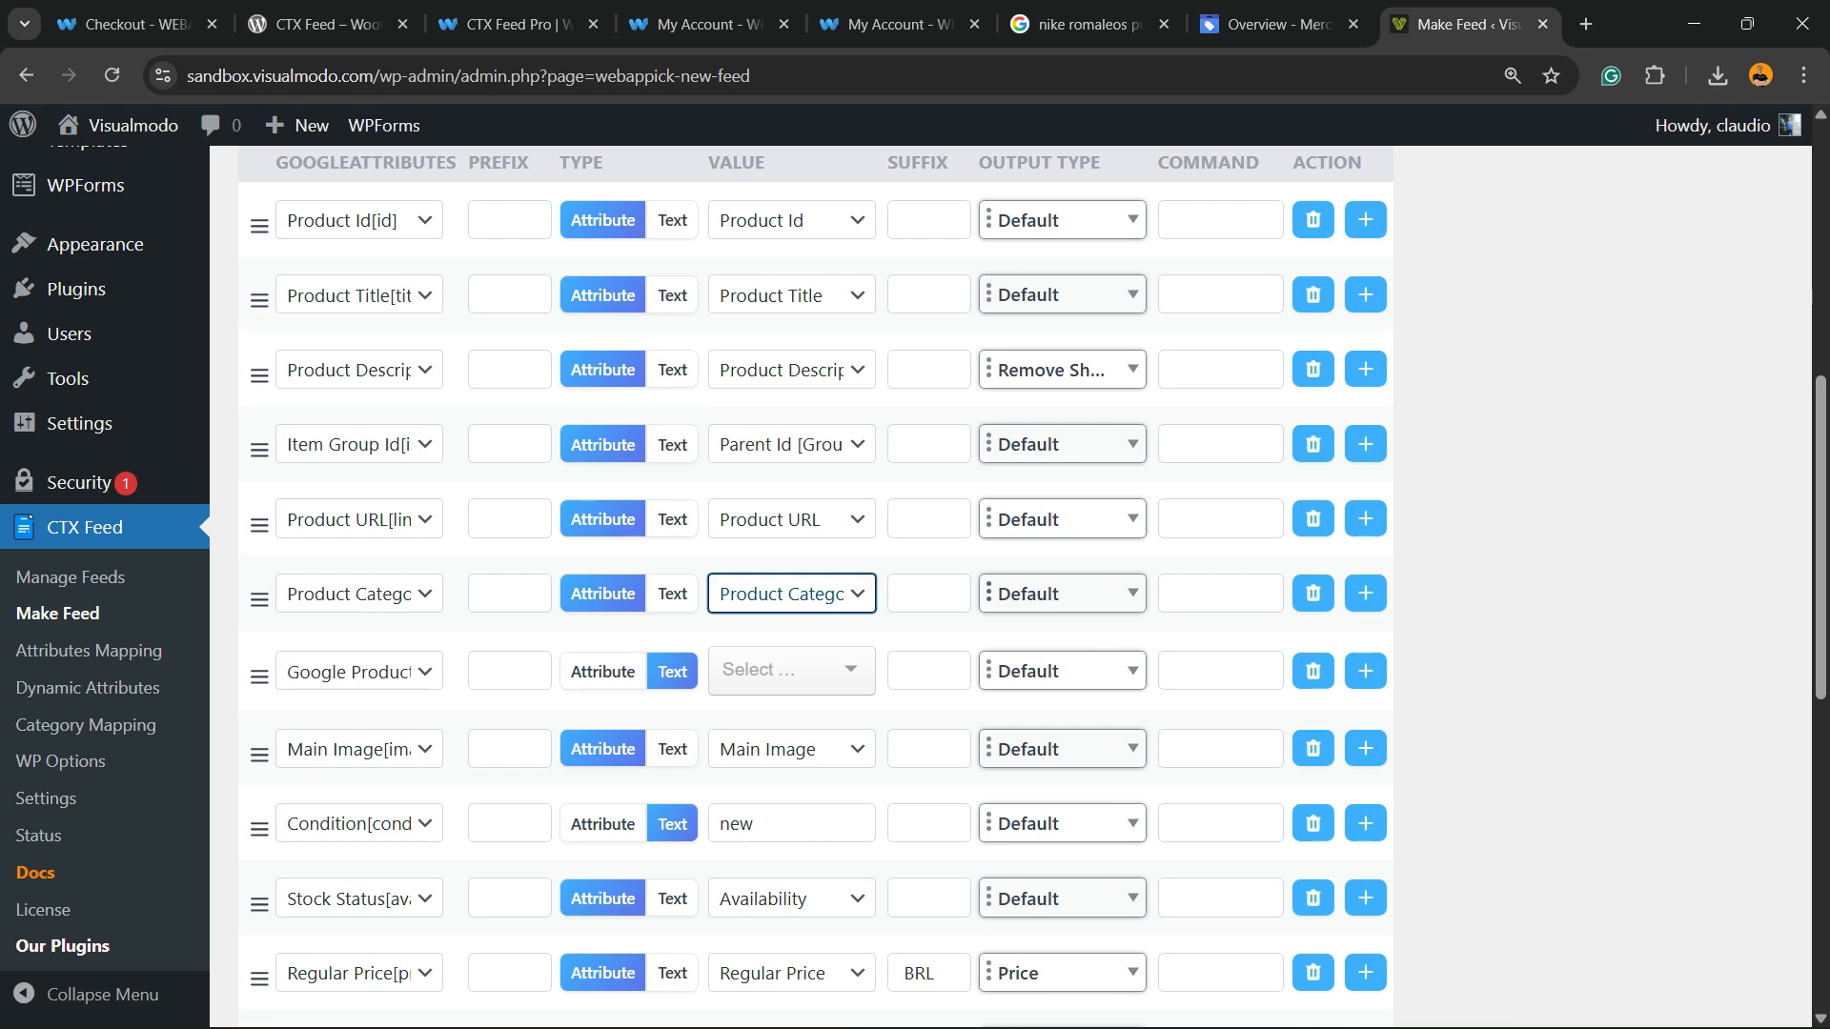
click(1061, 594)
click(1061, 594)
scroll(815, 586, up, 4)
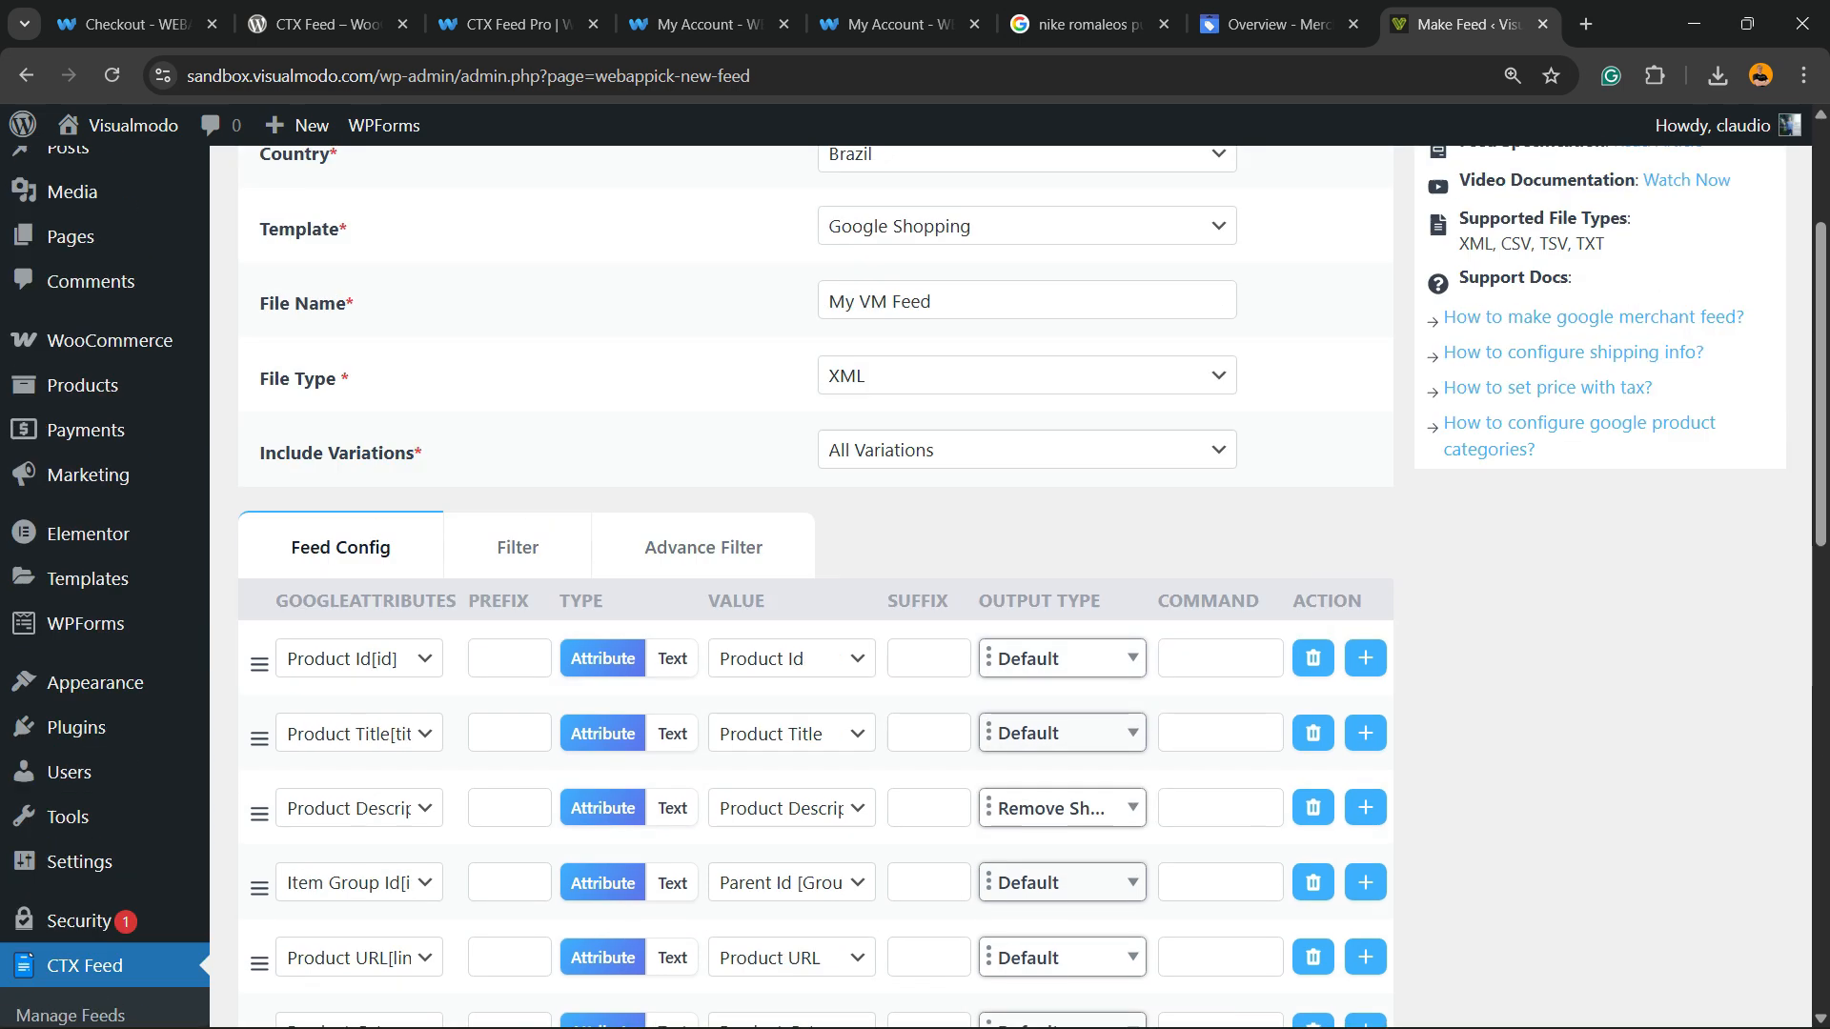
scroll(815, 586, down, 8)
scroll(629, 572, down, 3)
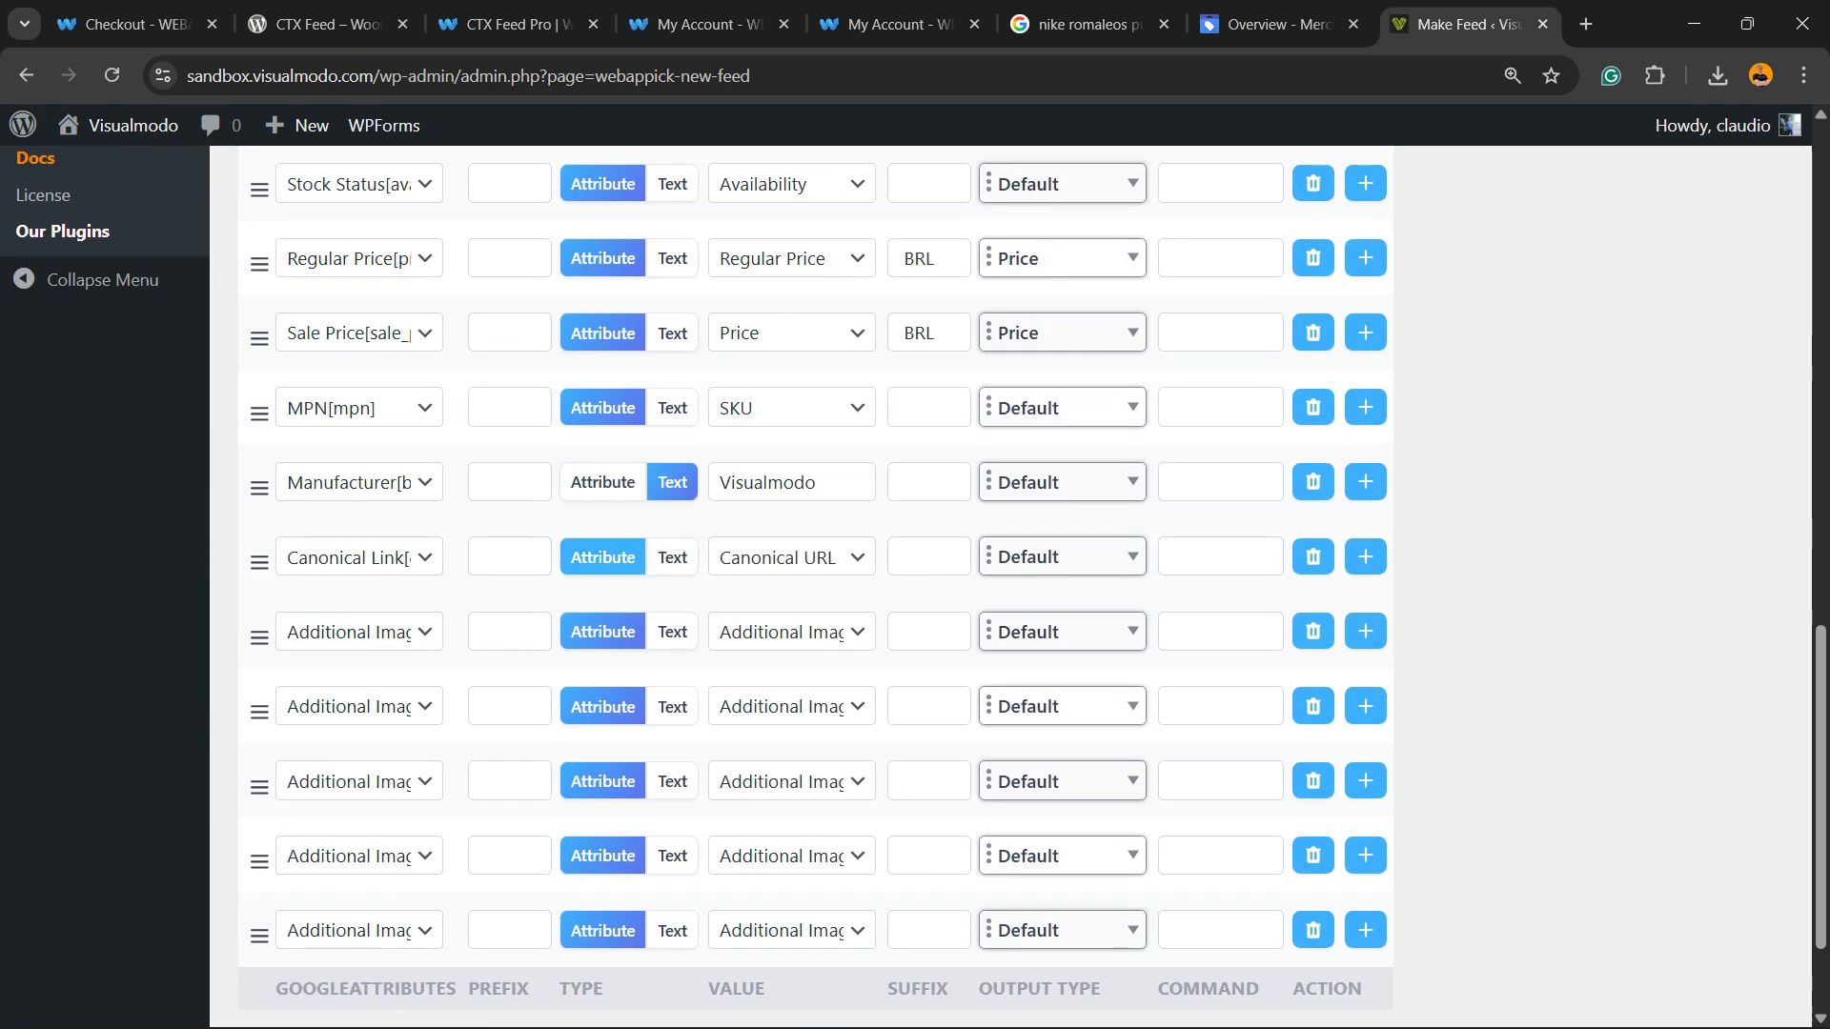
scroll(630, 572, down, 2)
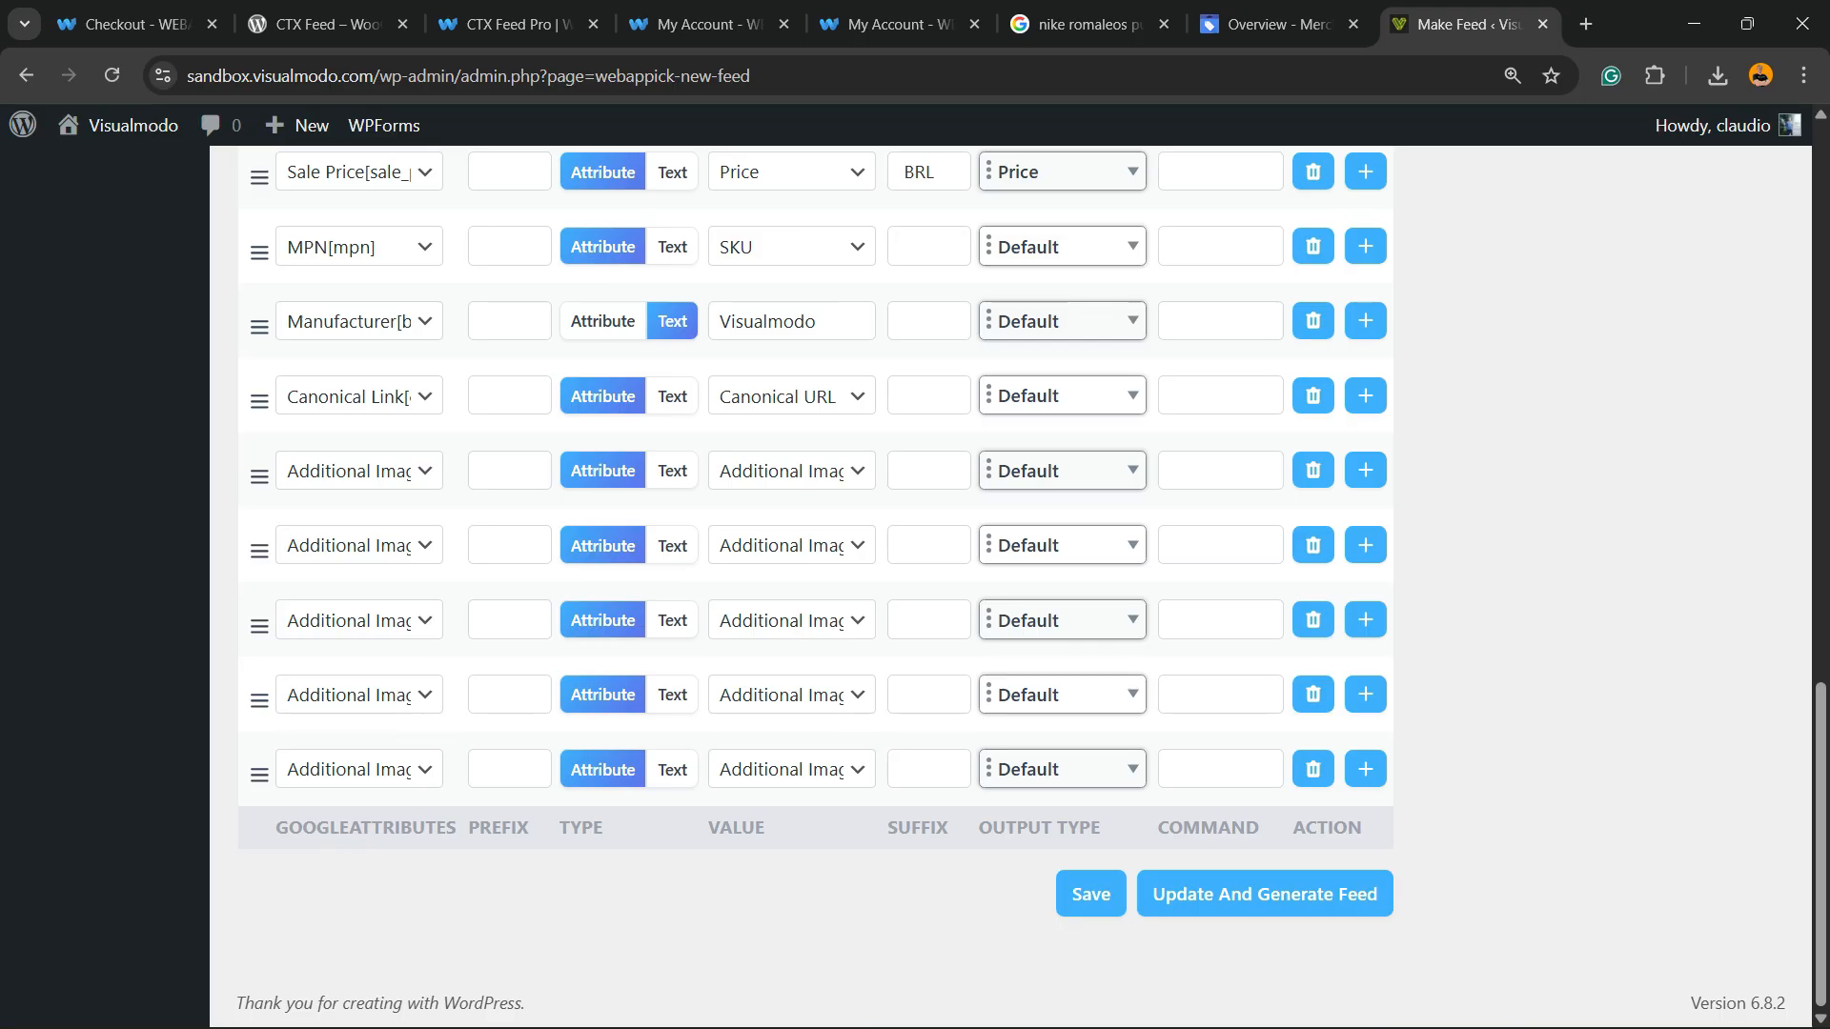
- Generate the feed and copy the web address of the resulting XML file
click(1264, 893)
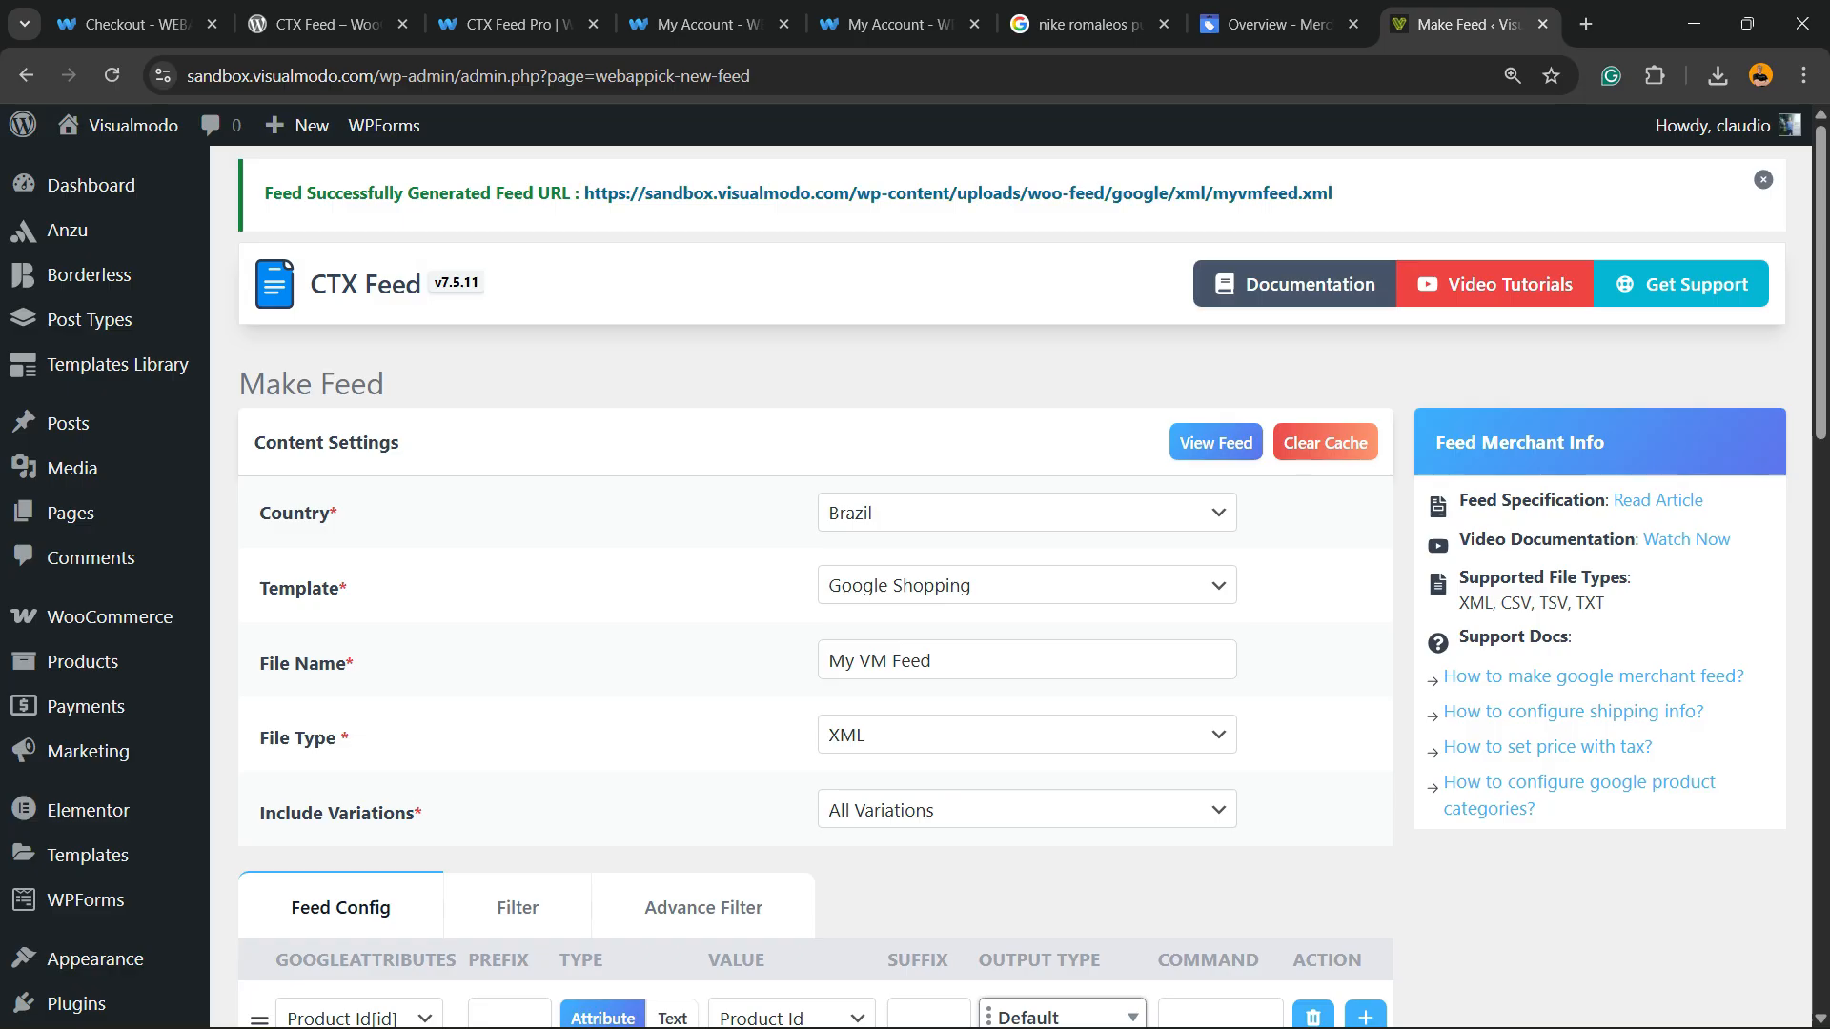
click(736, 193)
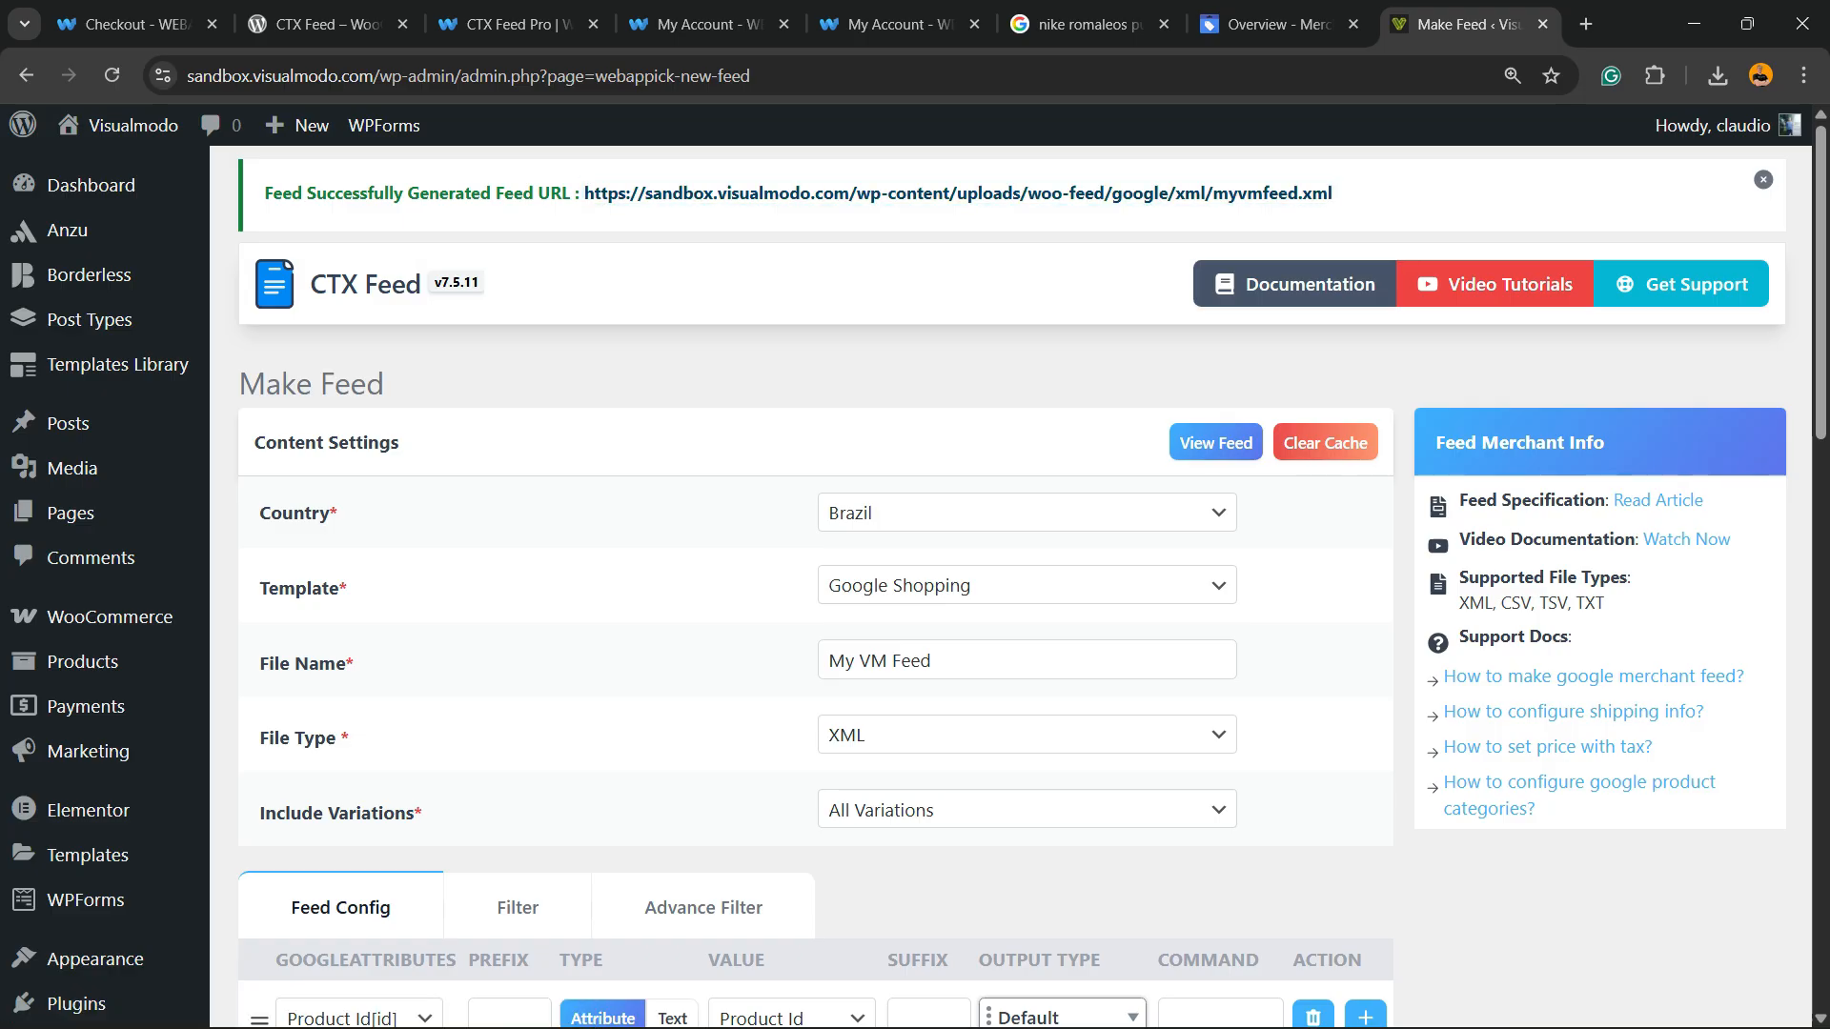
click(654, 76)
key(ctrl+c)
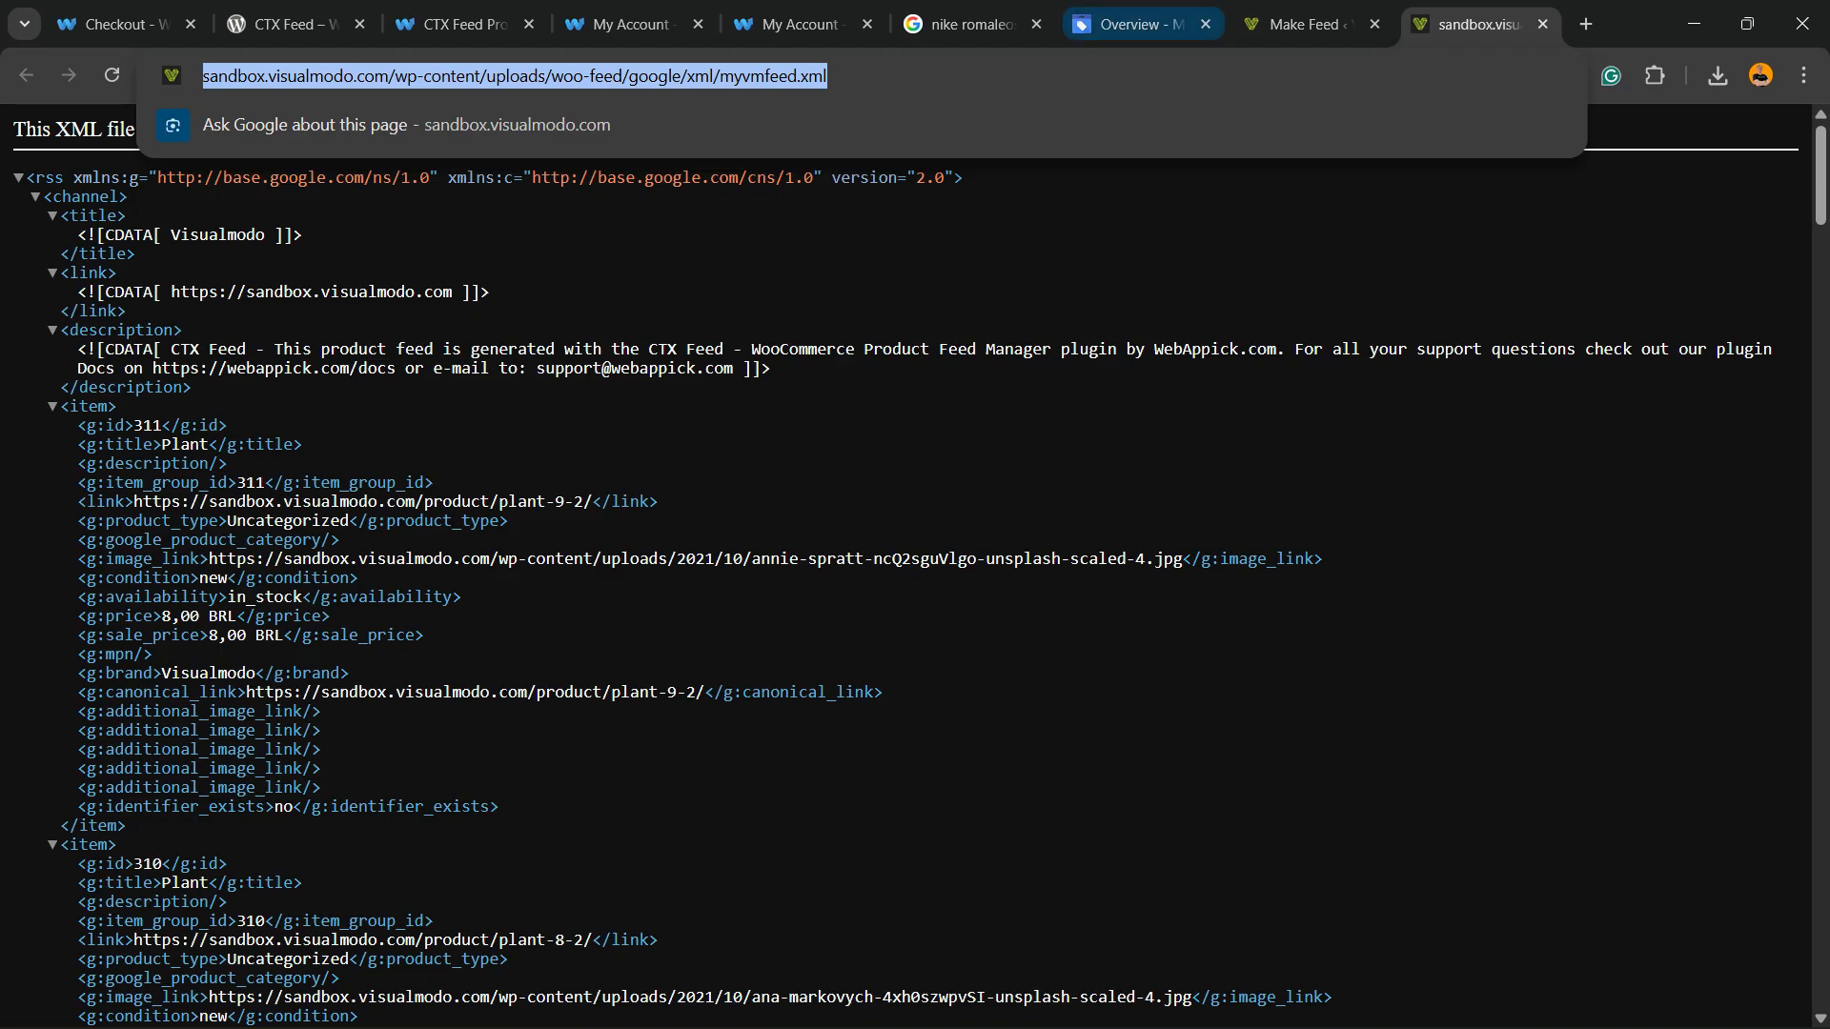
- Switch to Google Merchant Center and start adding products from its Products page
click(1129, 24)
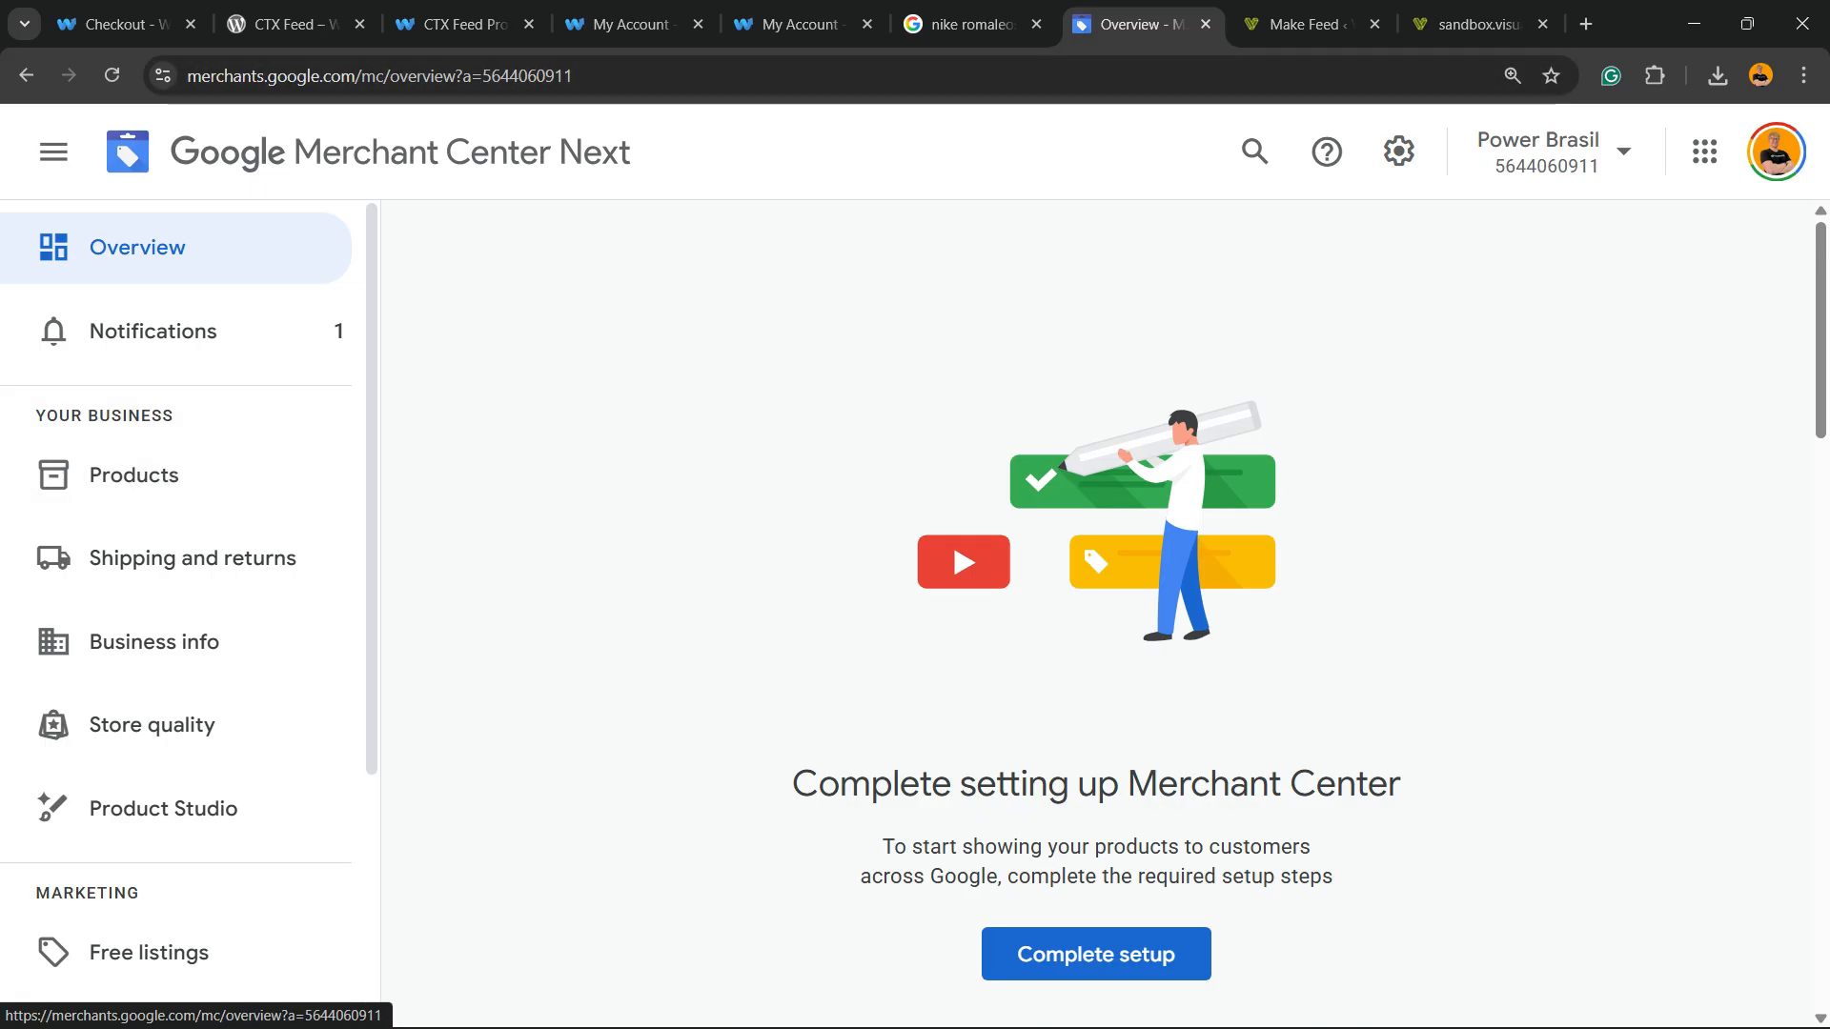
click(133, 474)
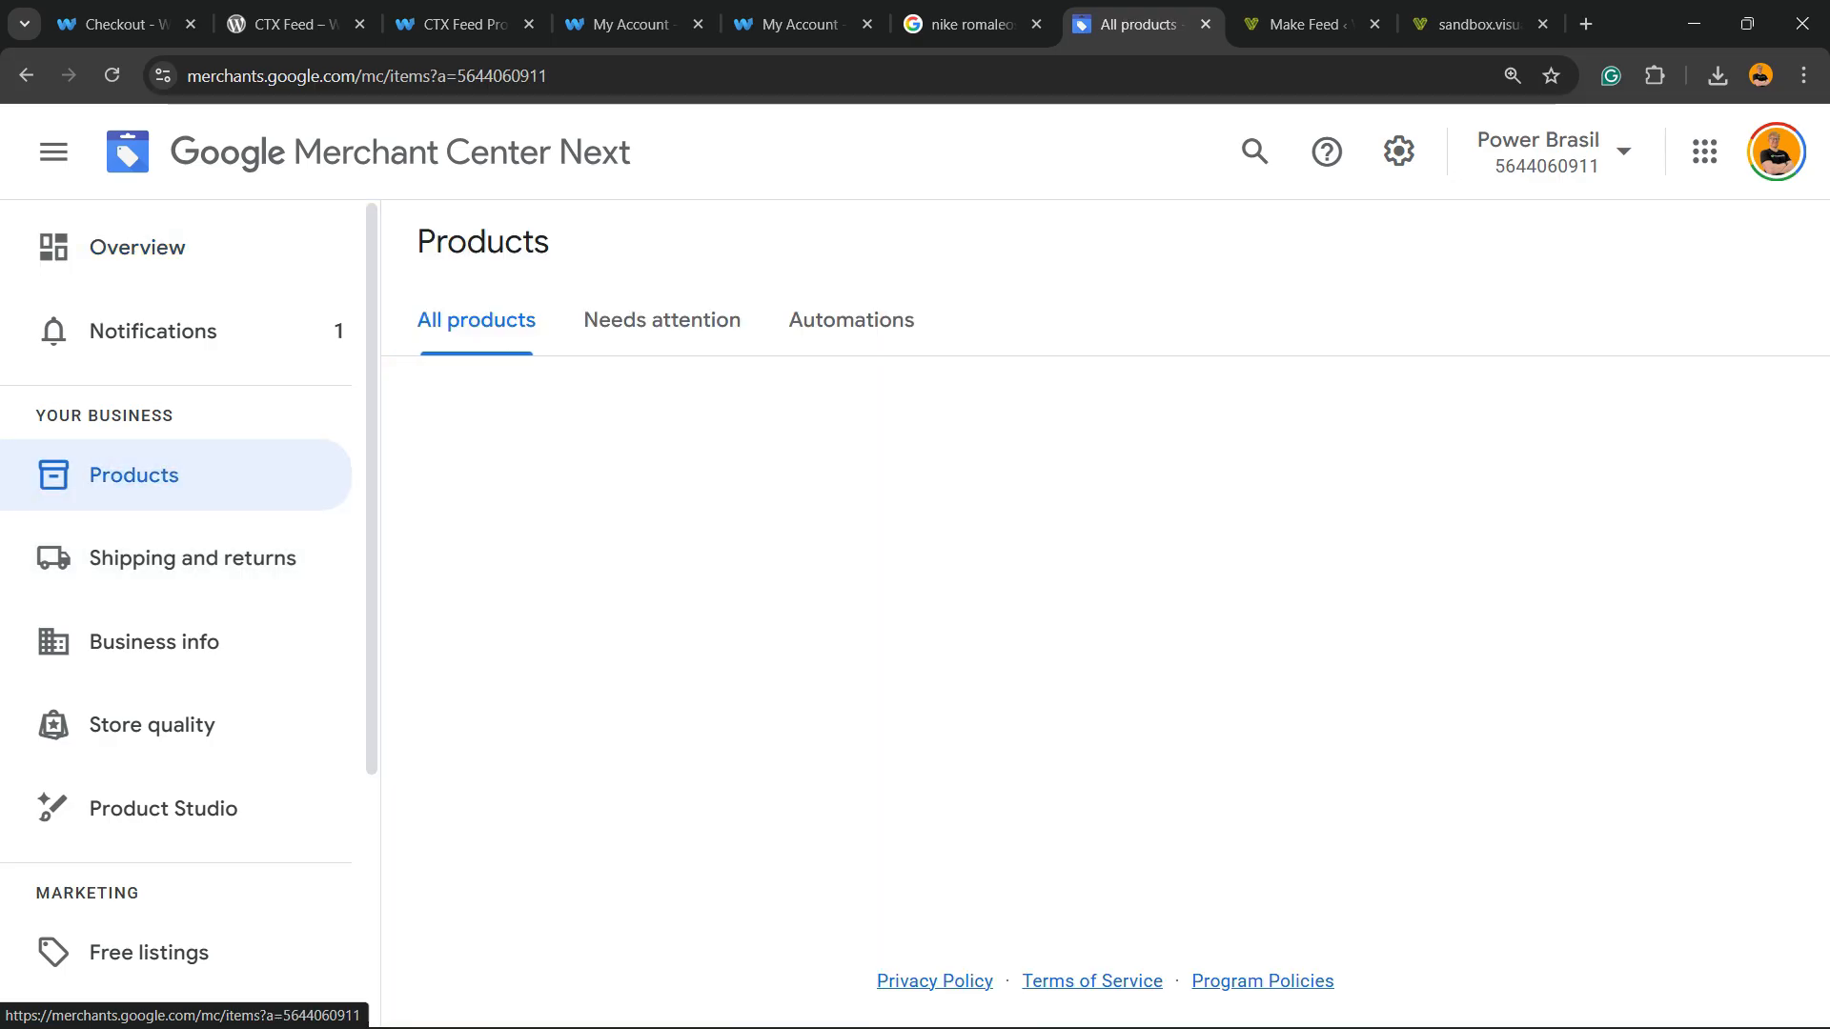
scroll(1096, 667, down, 2)
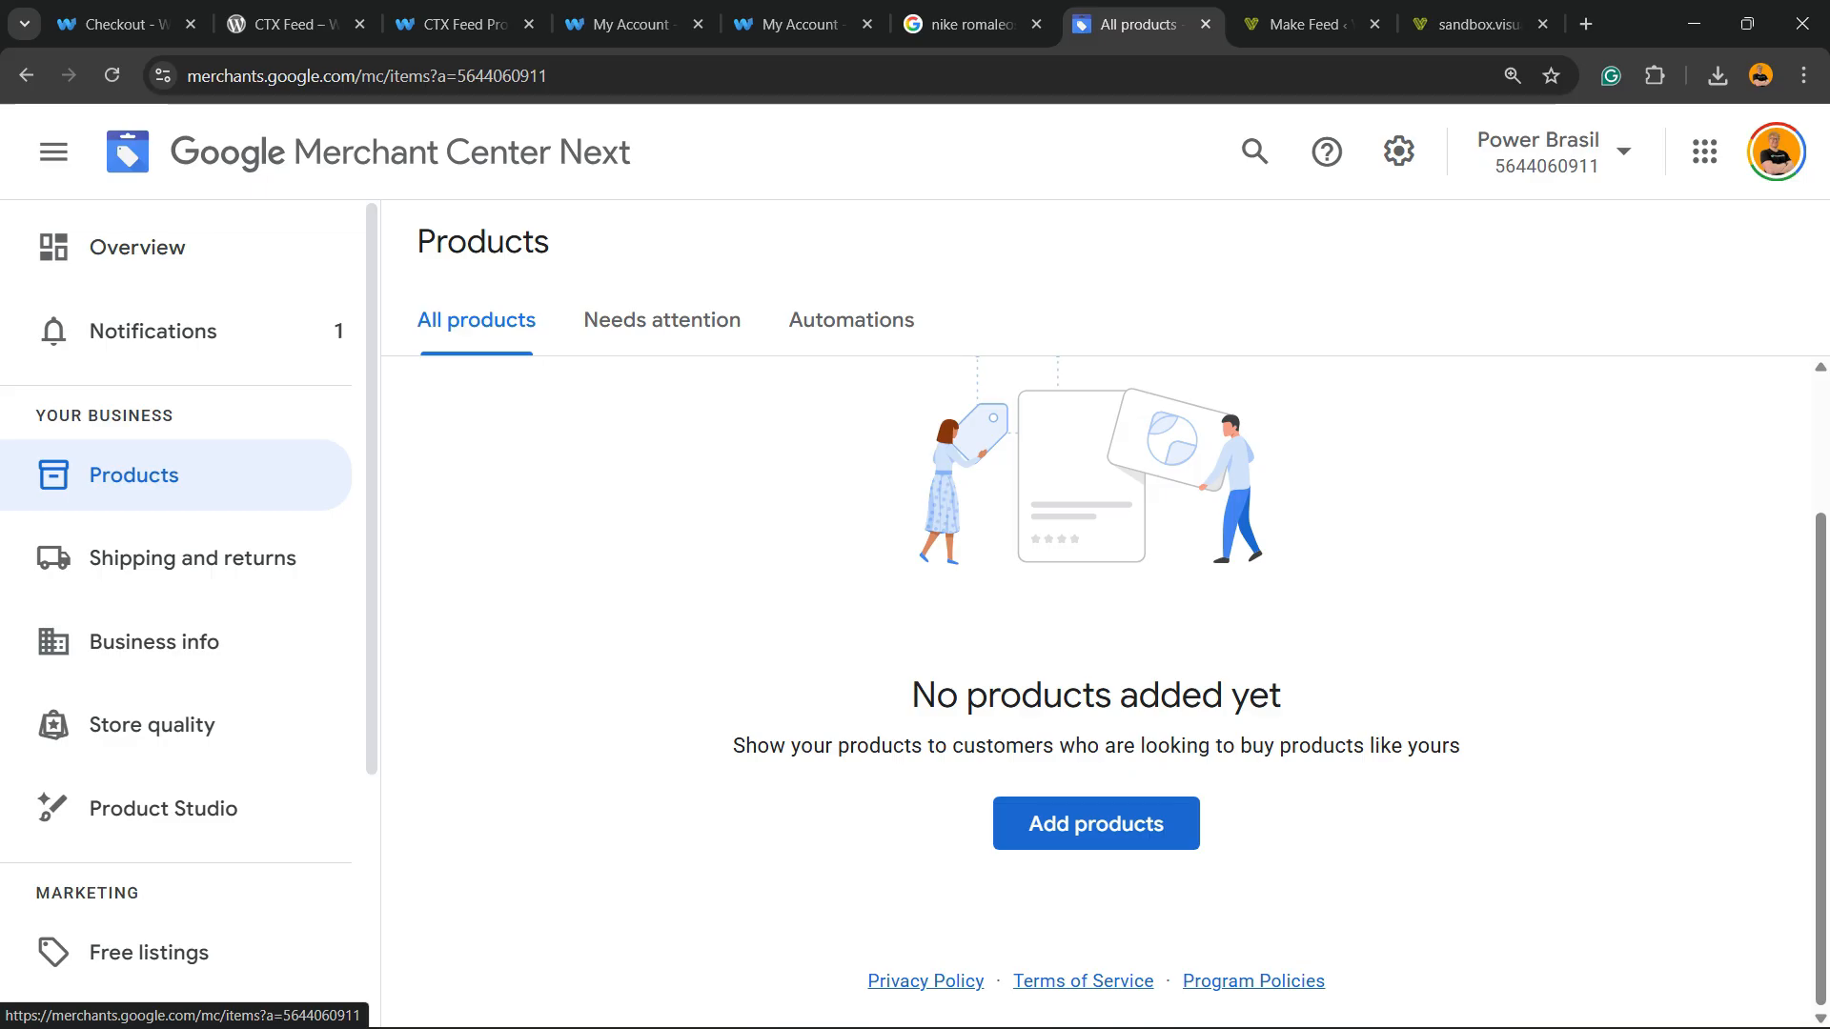
click(1097, 823)
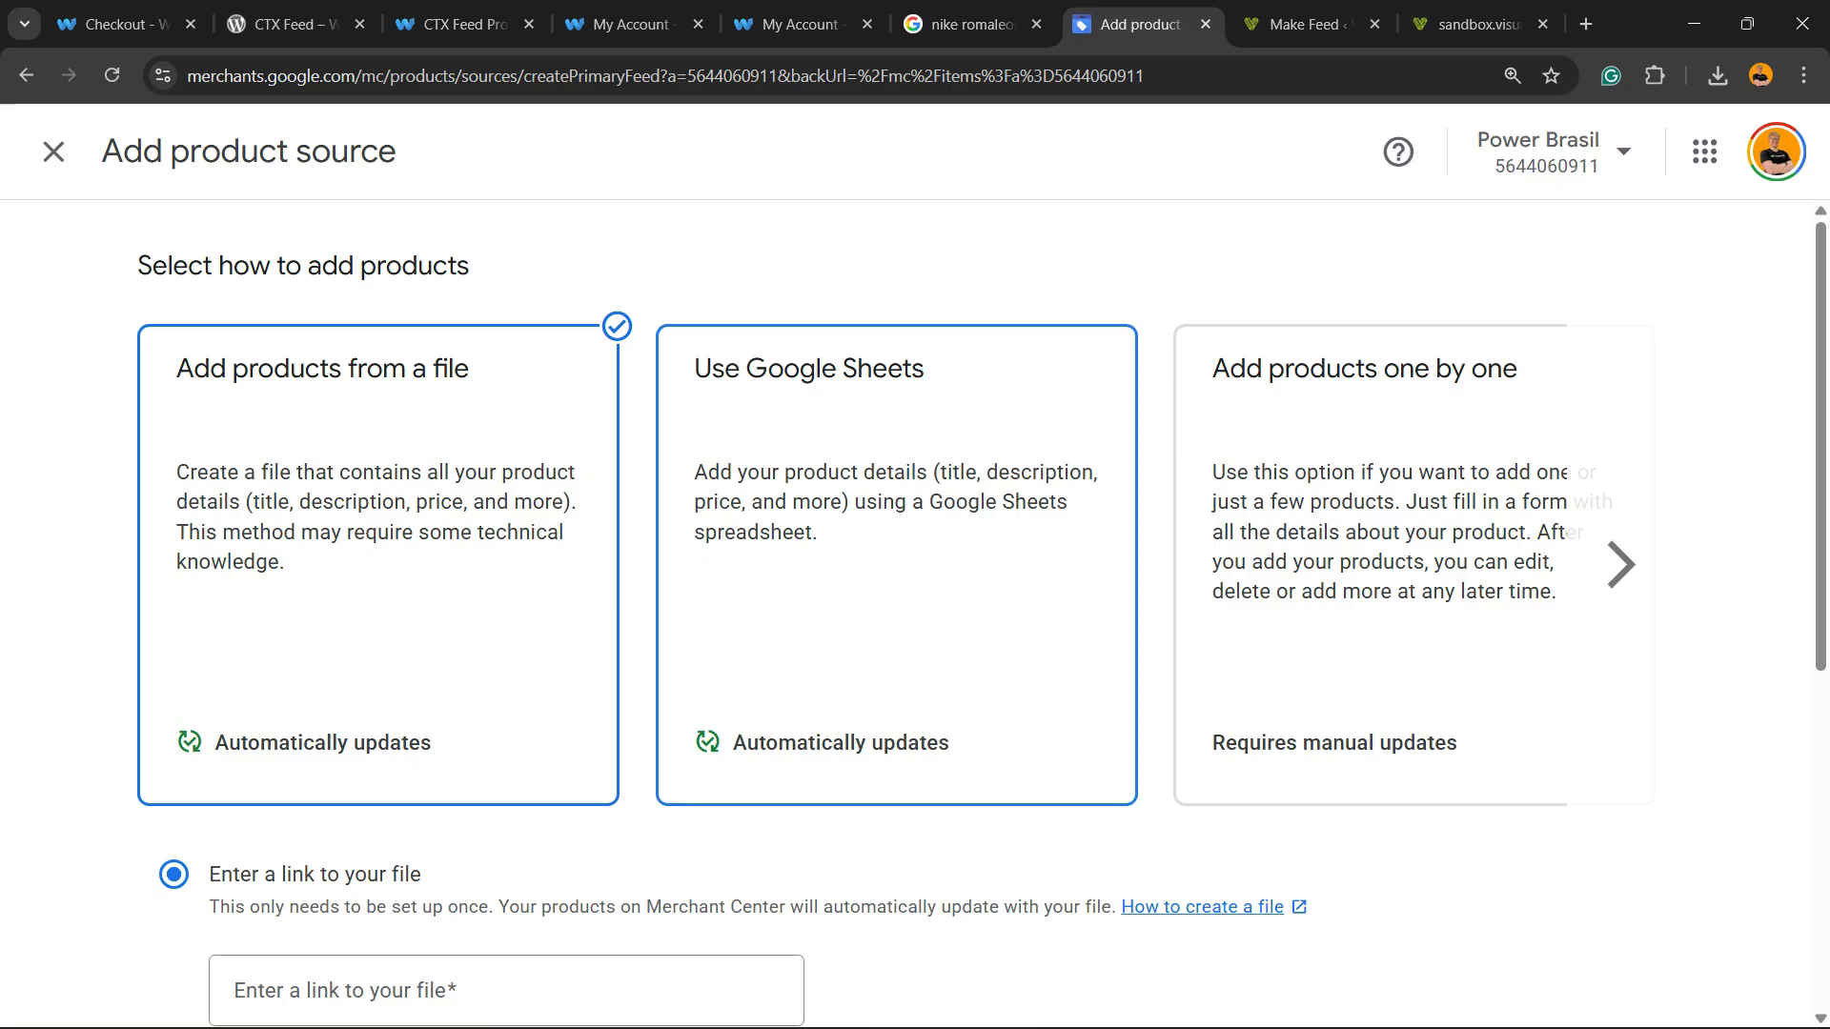
- Paste the copied feed URL as the link to the product file and continue to create the product source
scroll(896, 572, down, 5)
scroll(896, 571, up, 3)
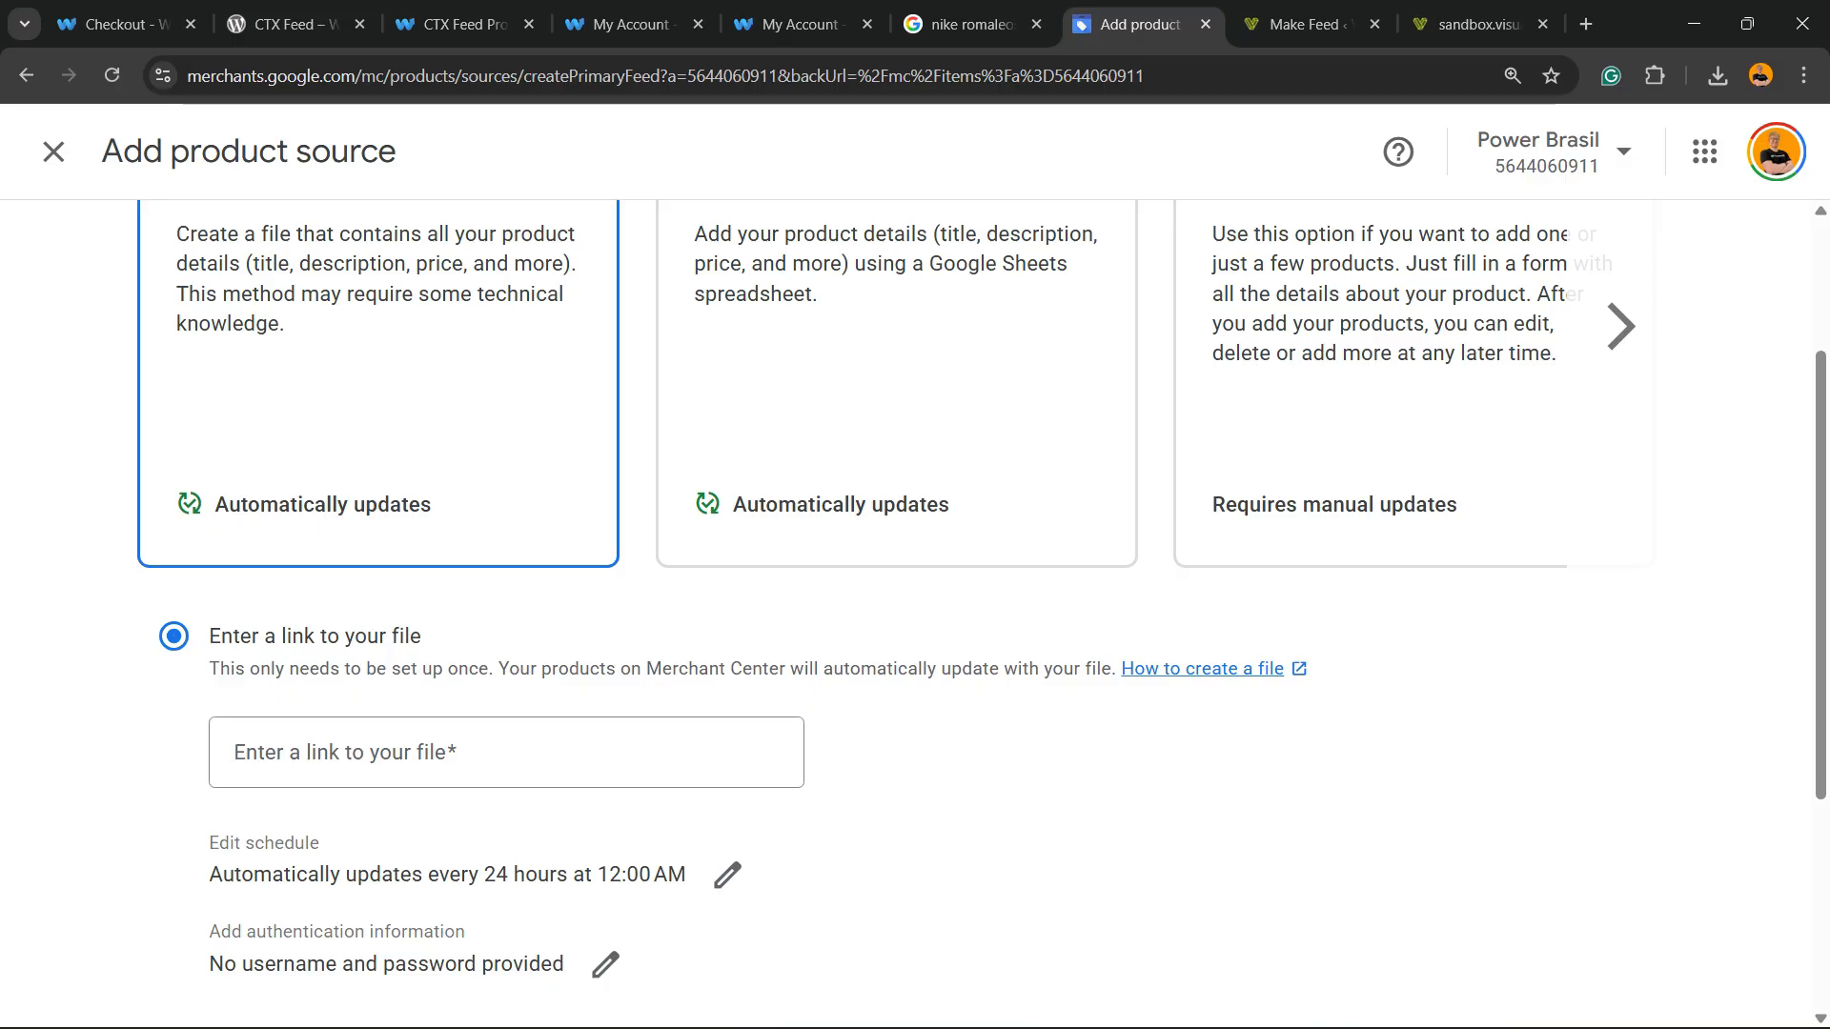
click(506, 752)
key(ctrl+v)
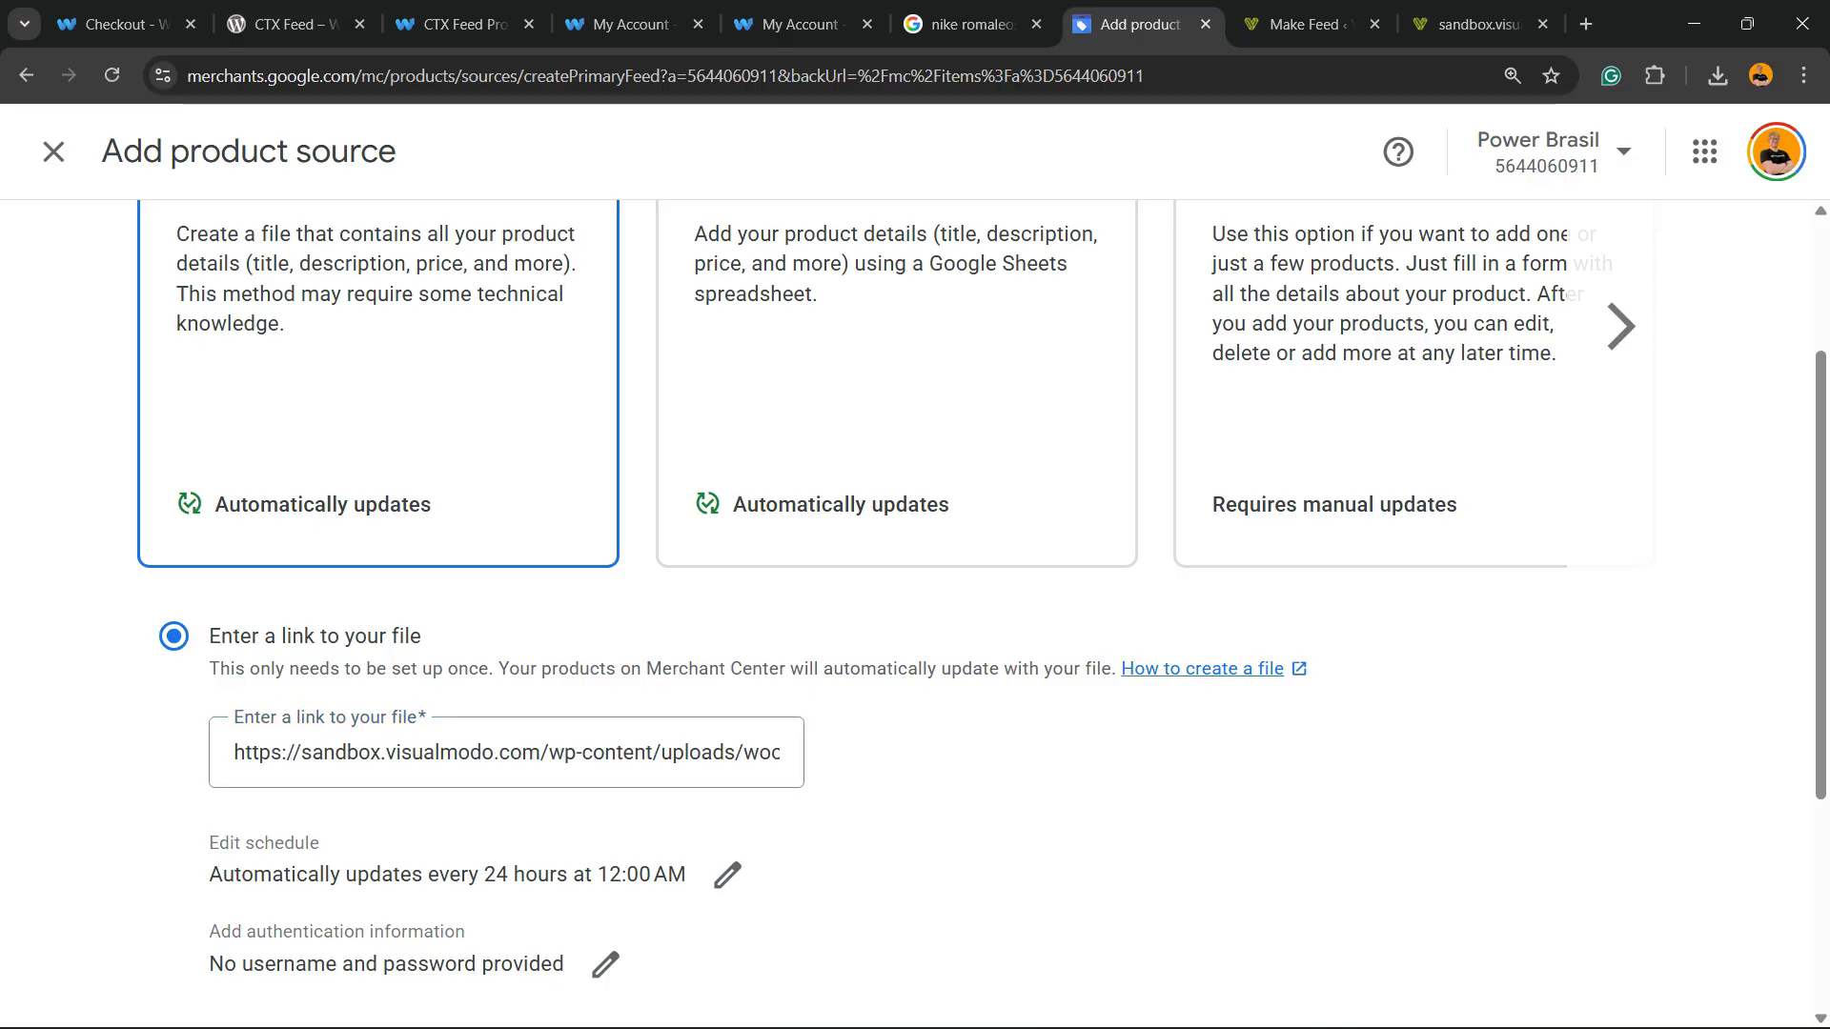
scroll(915, 610, down, 2)
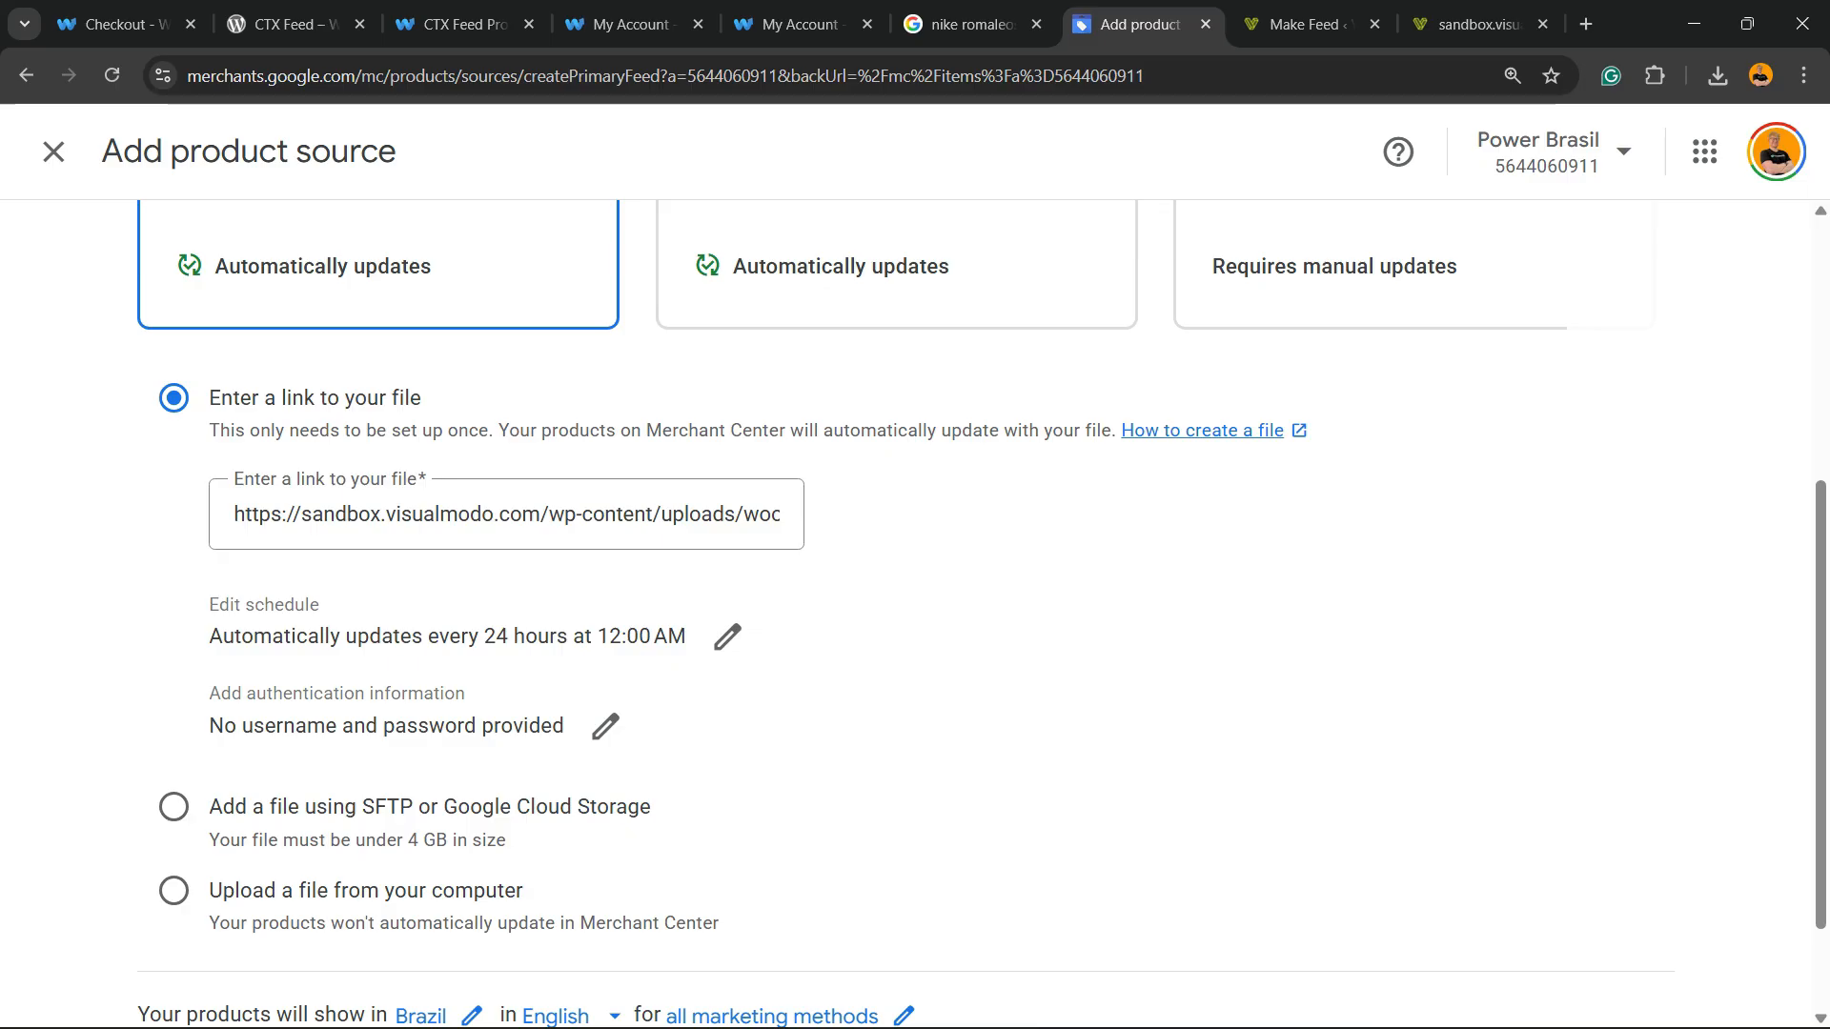
scroll(915, 610, down, 1)
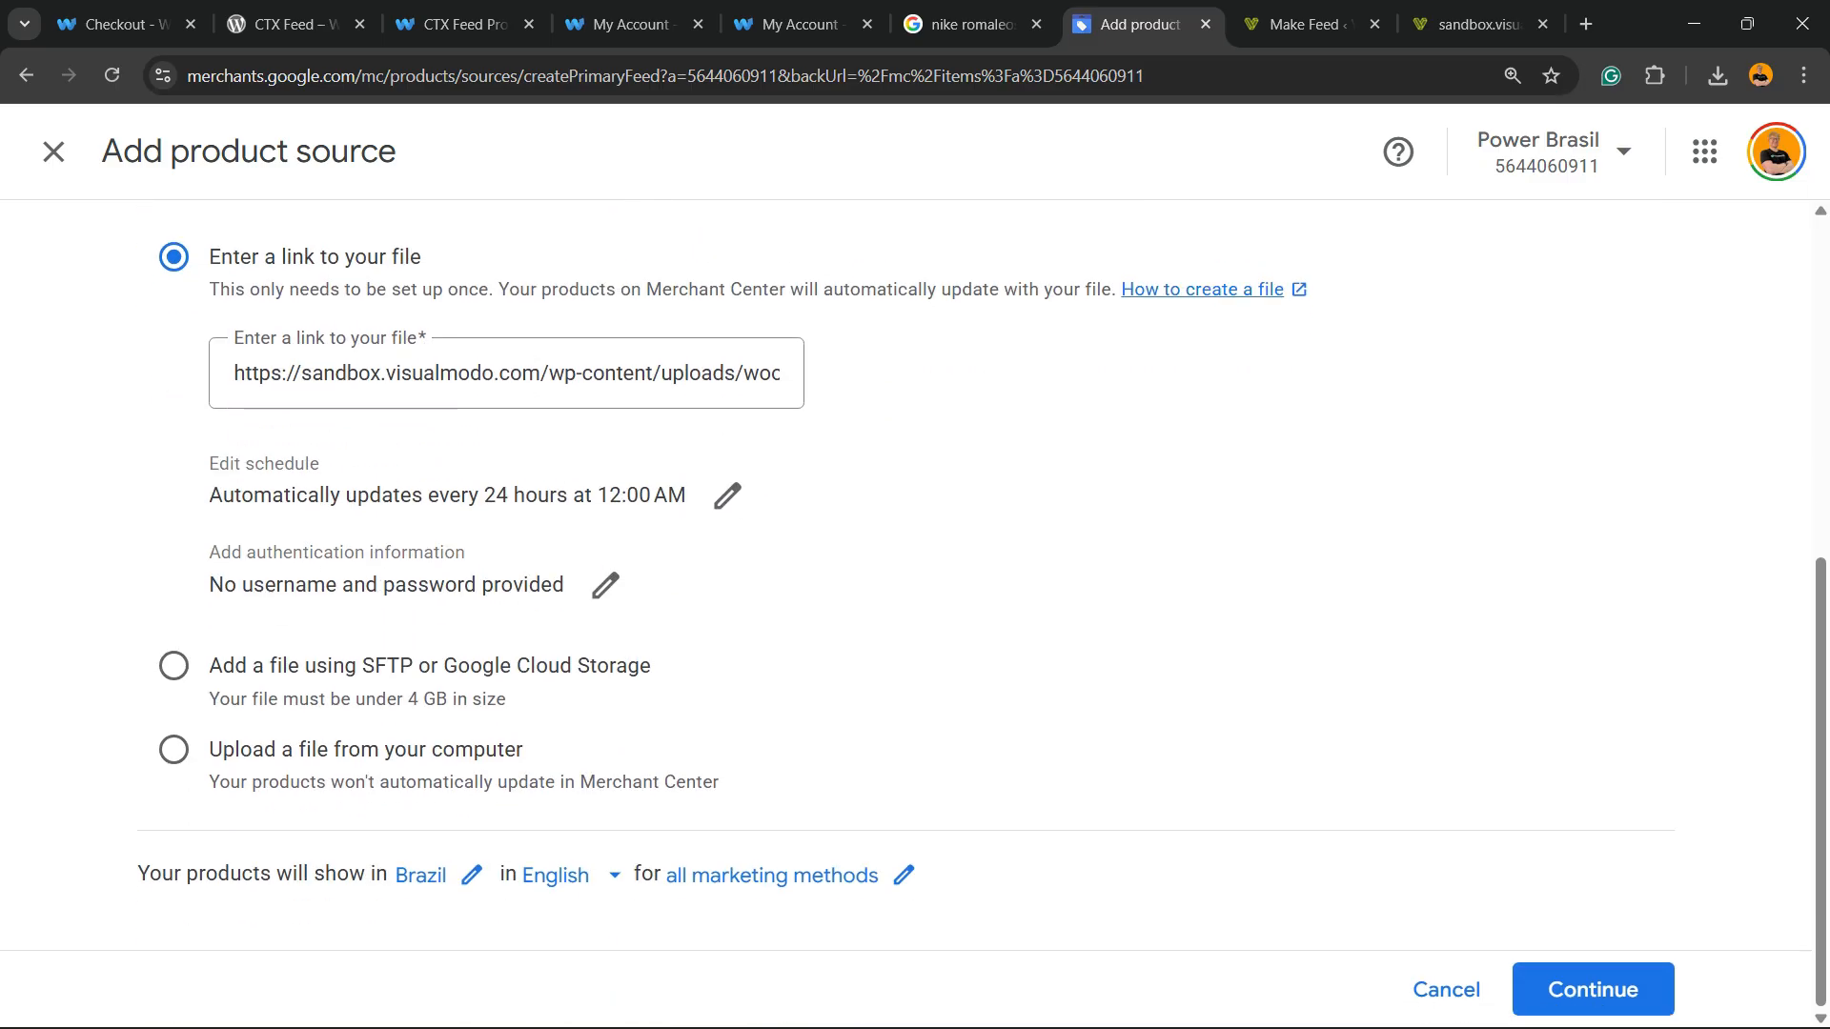
scroll(915, 610, up, 1)
scroll(915, 610, down, 1)
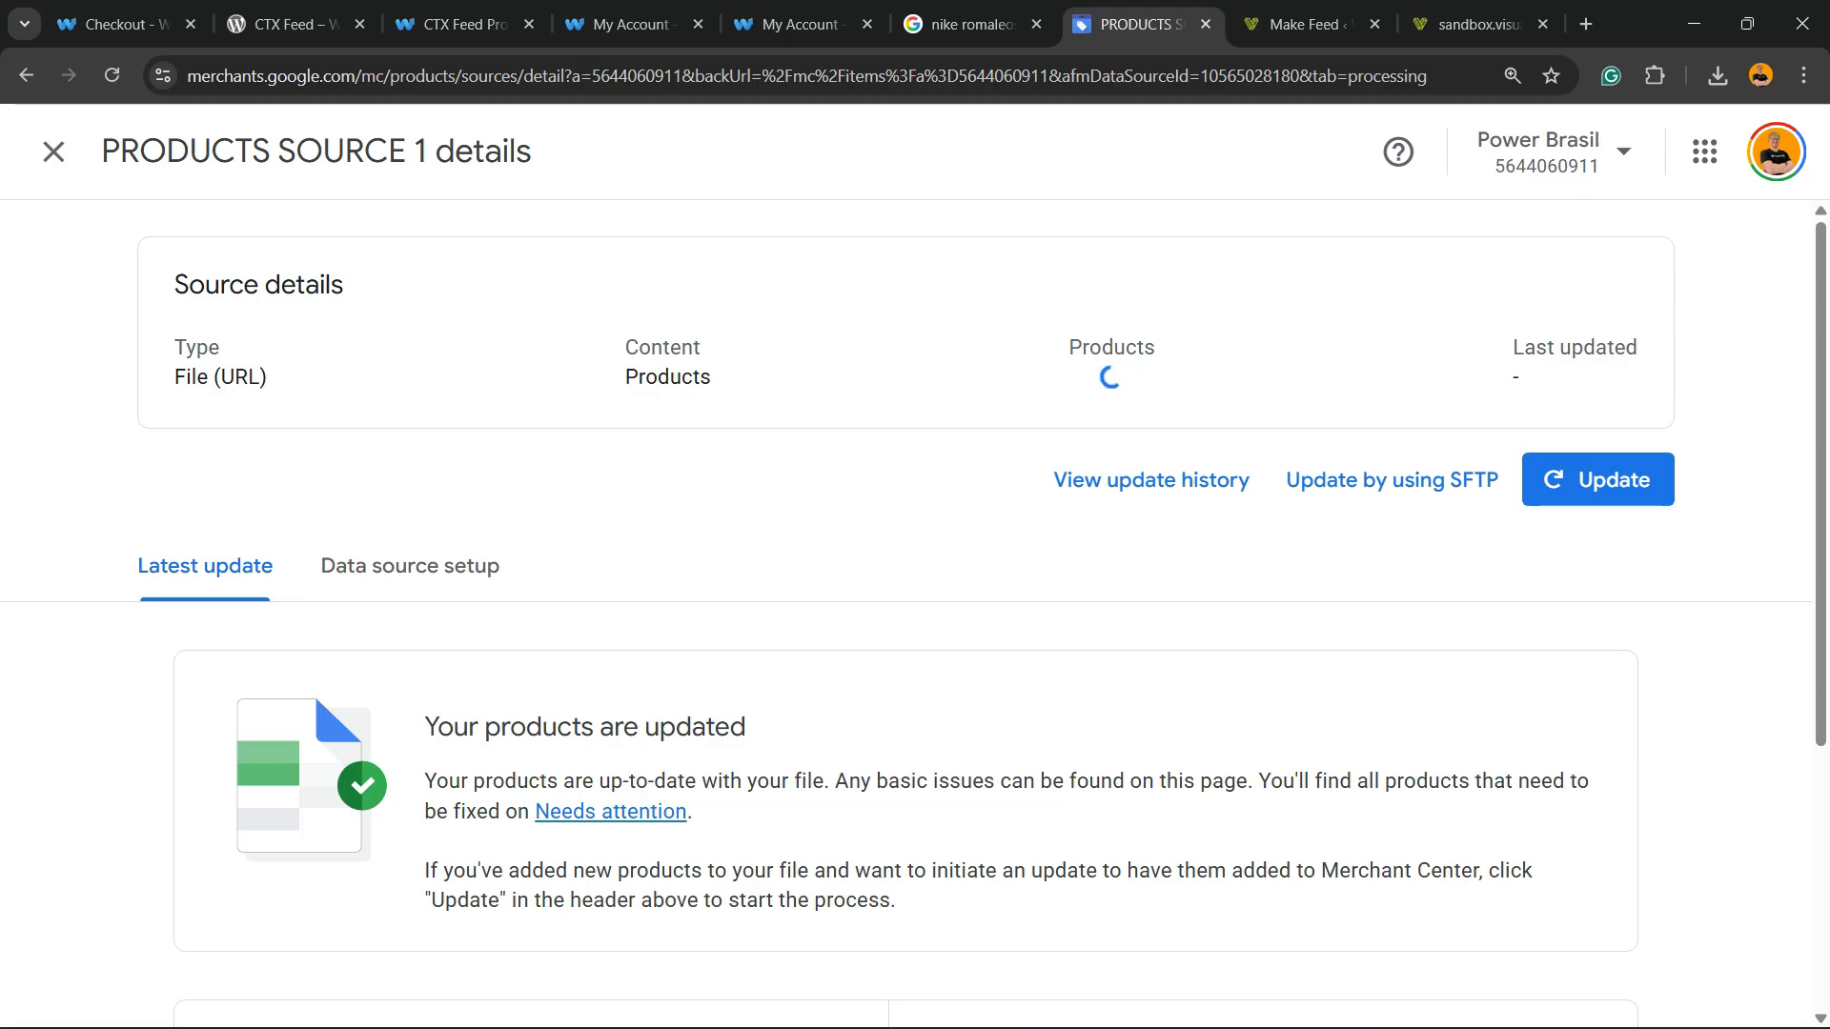
- Examine the new product source's details, latest update results and product file status
scroll(913, 616, down, 4)
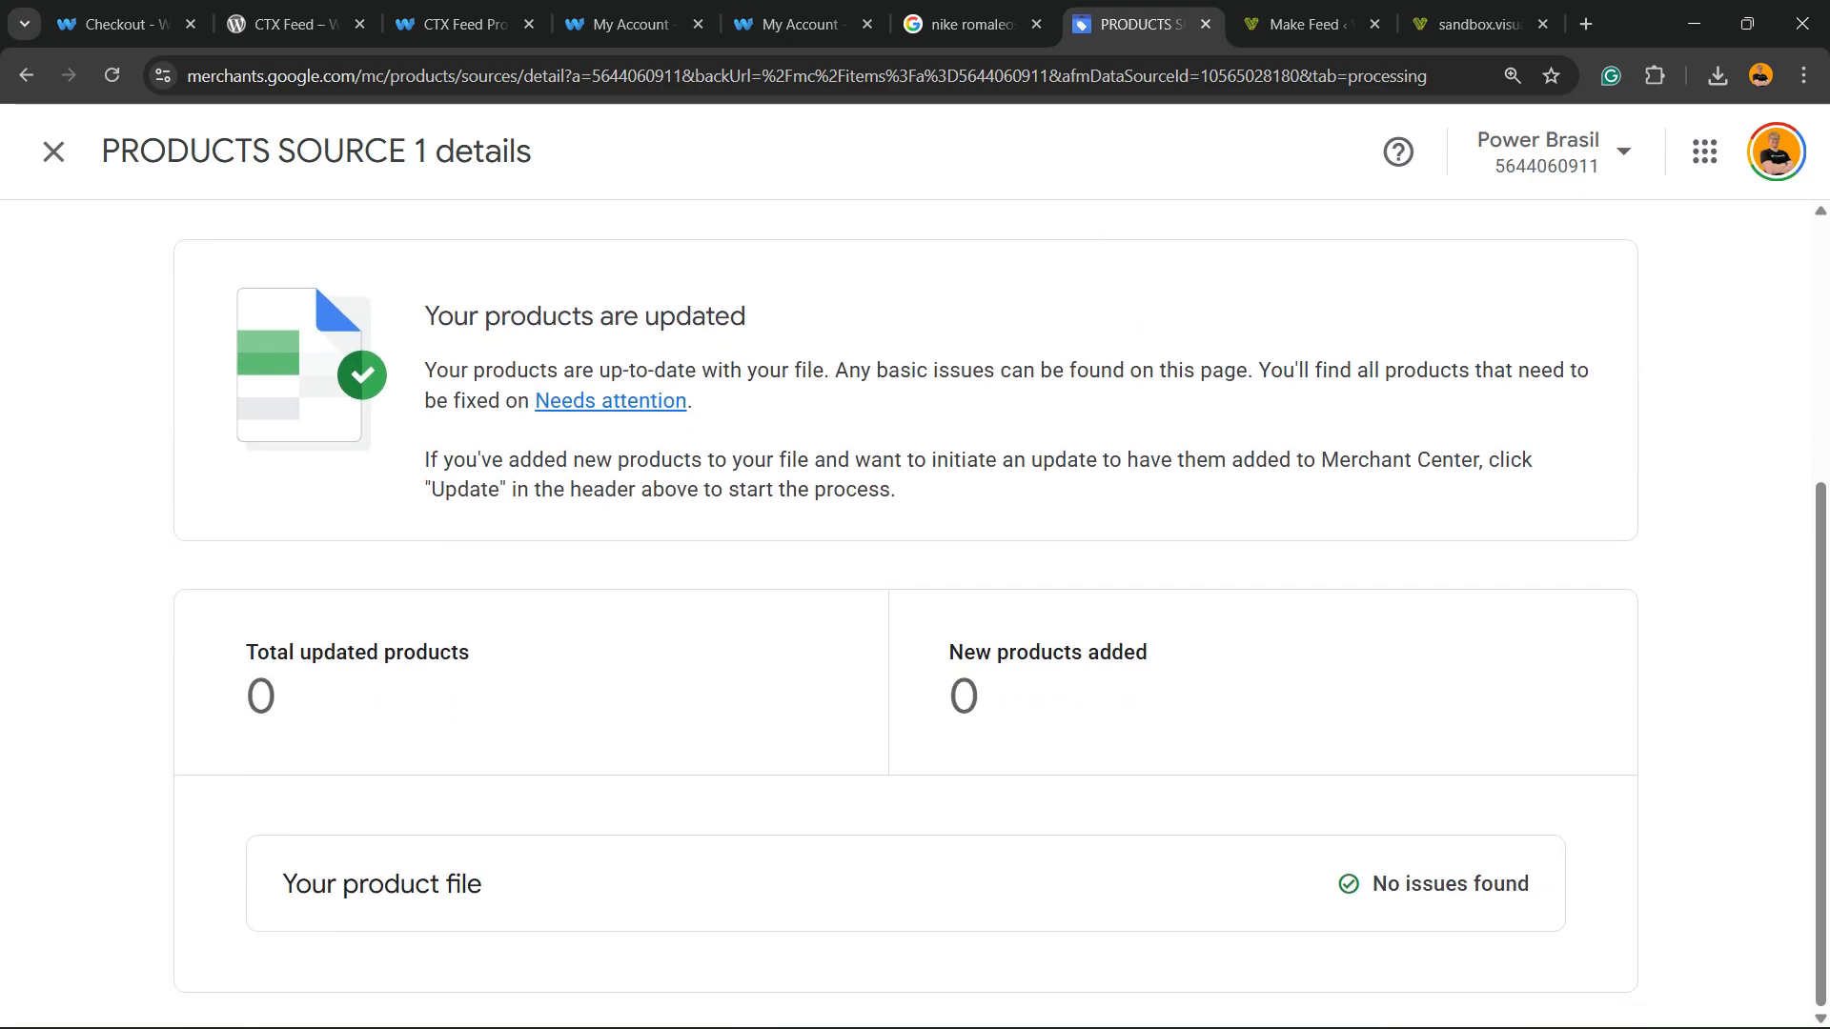
scroll(914, 615, up, 4)
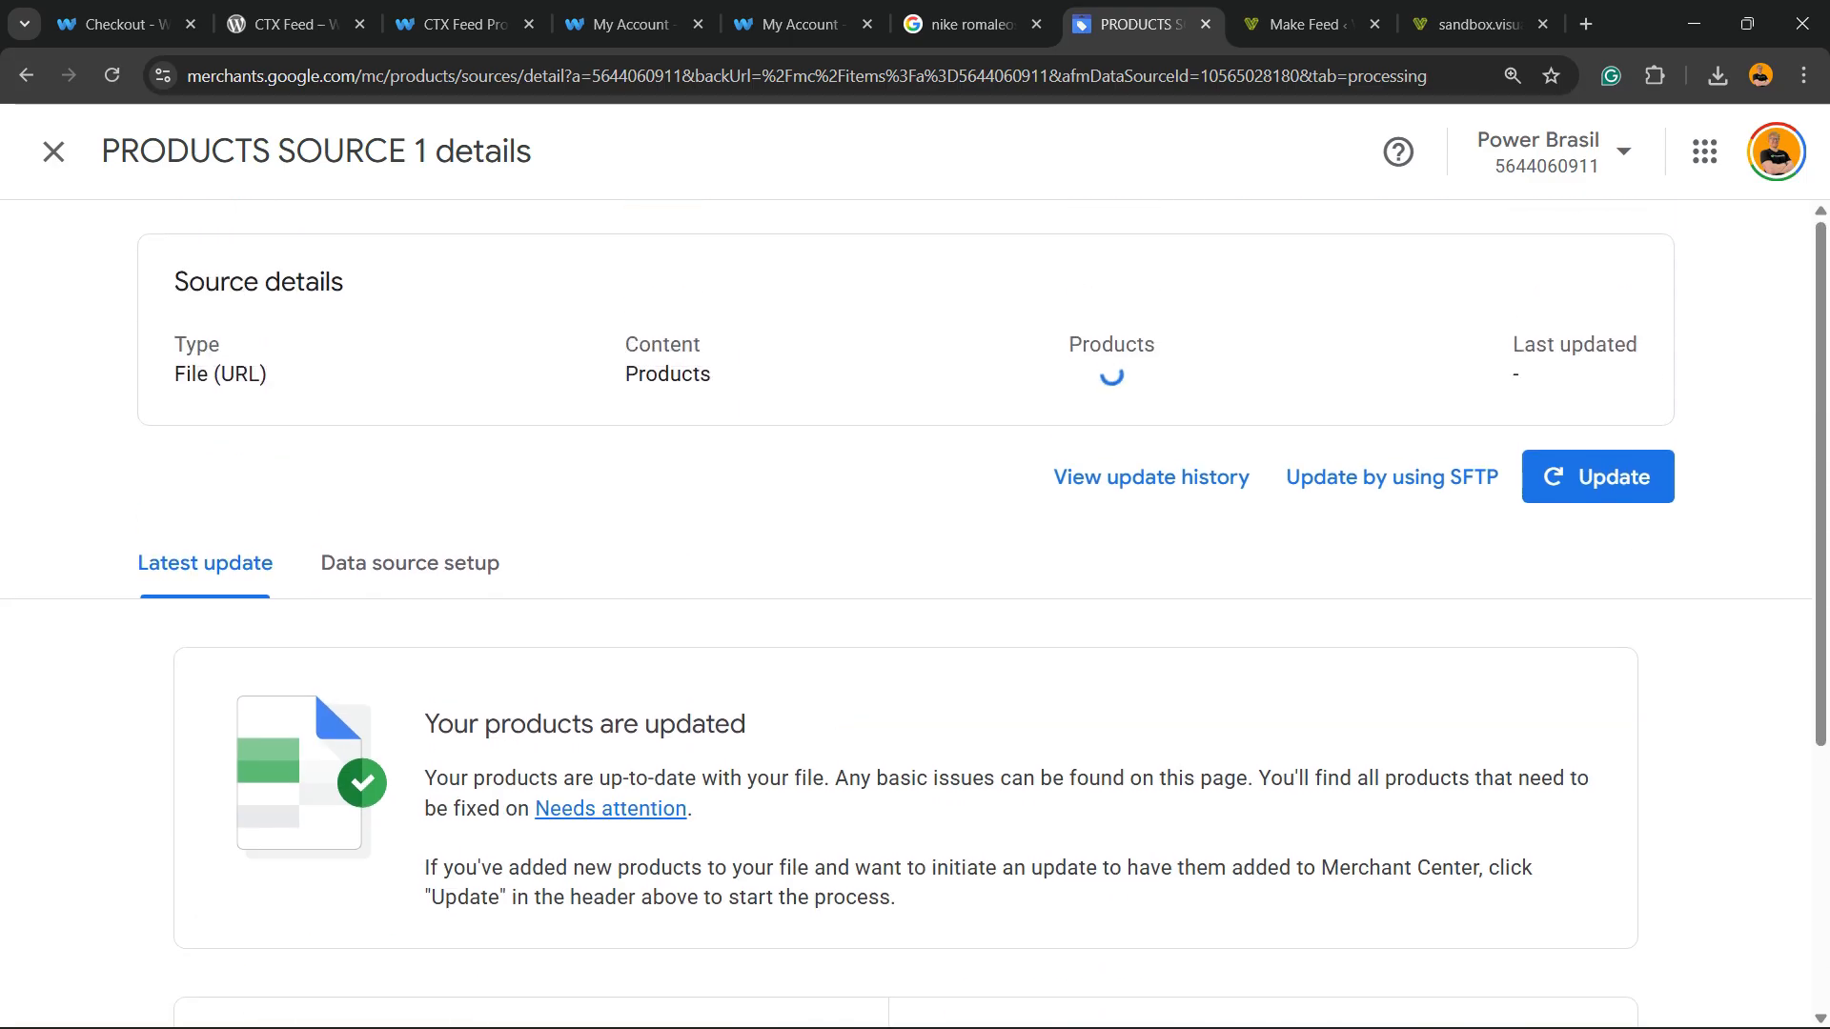
scroll(913, 616, down, 4)
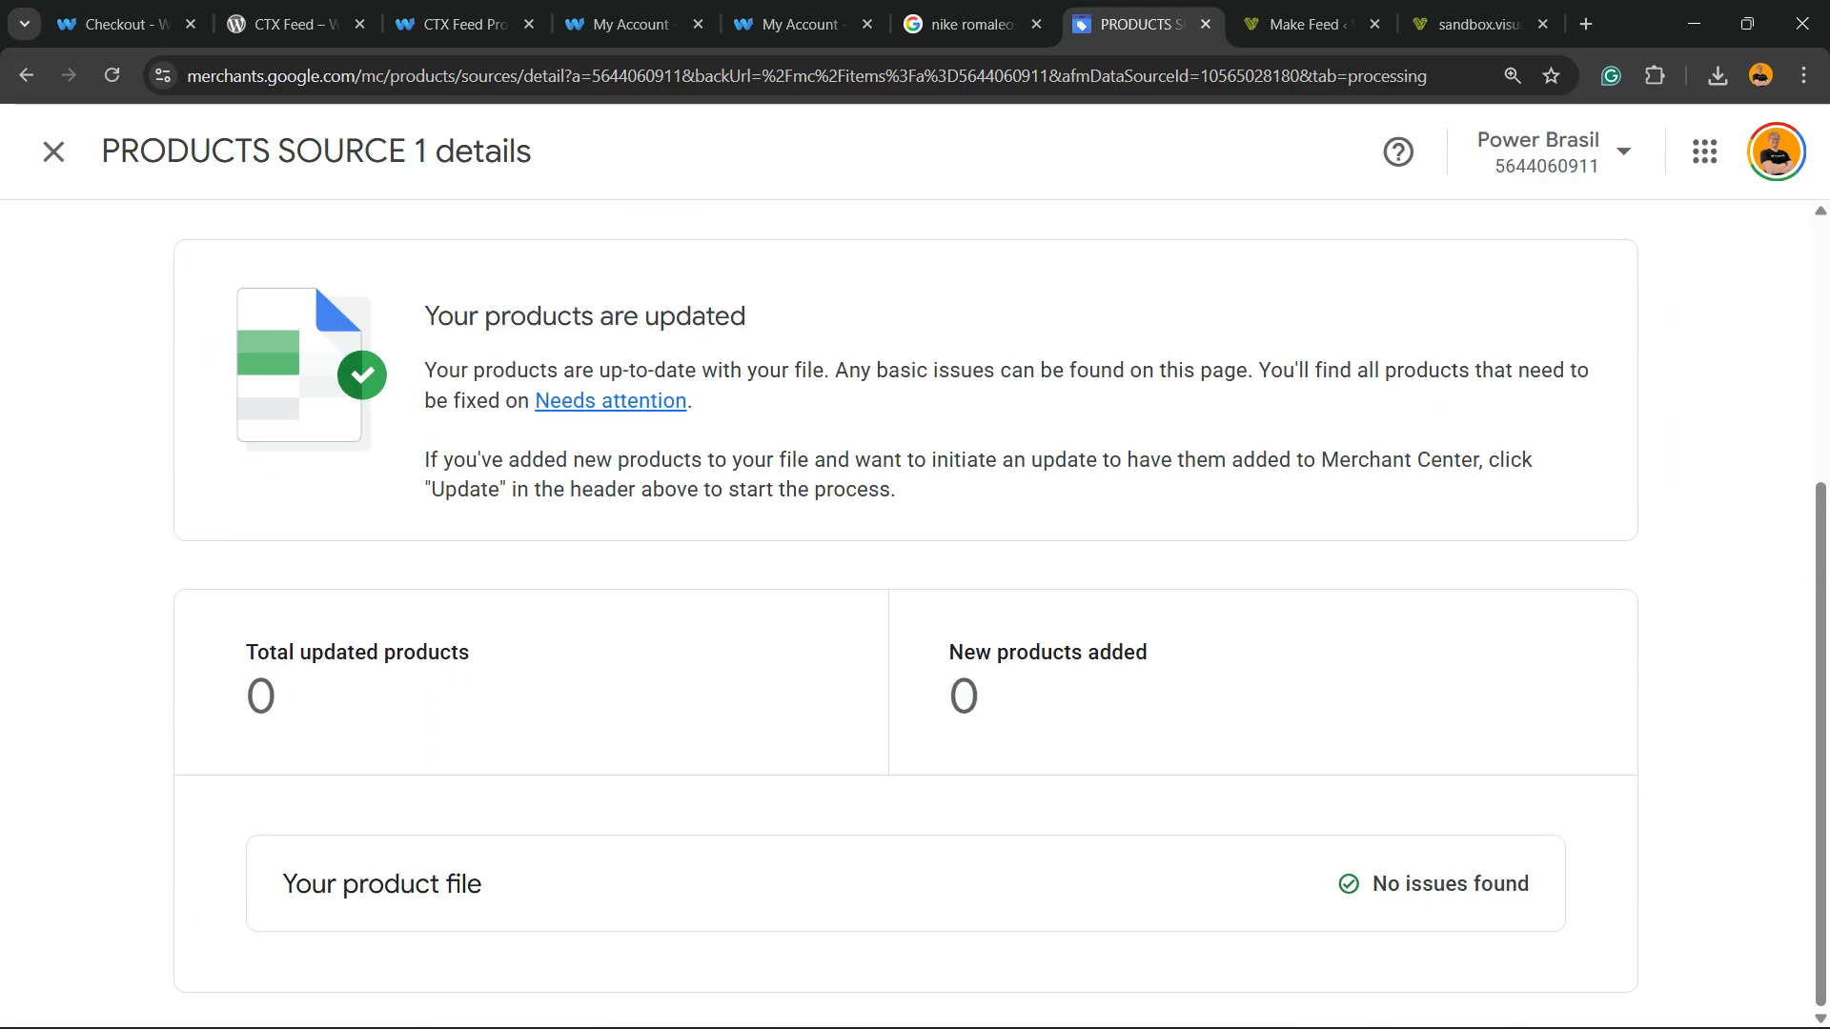
scroll(913, 615, up, 4)
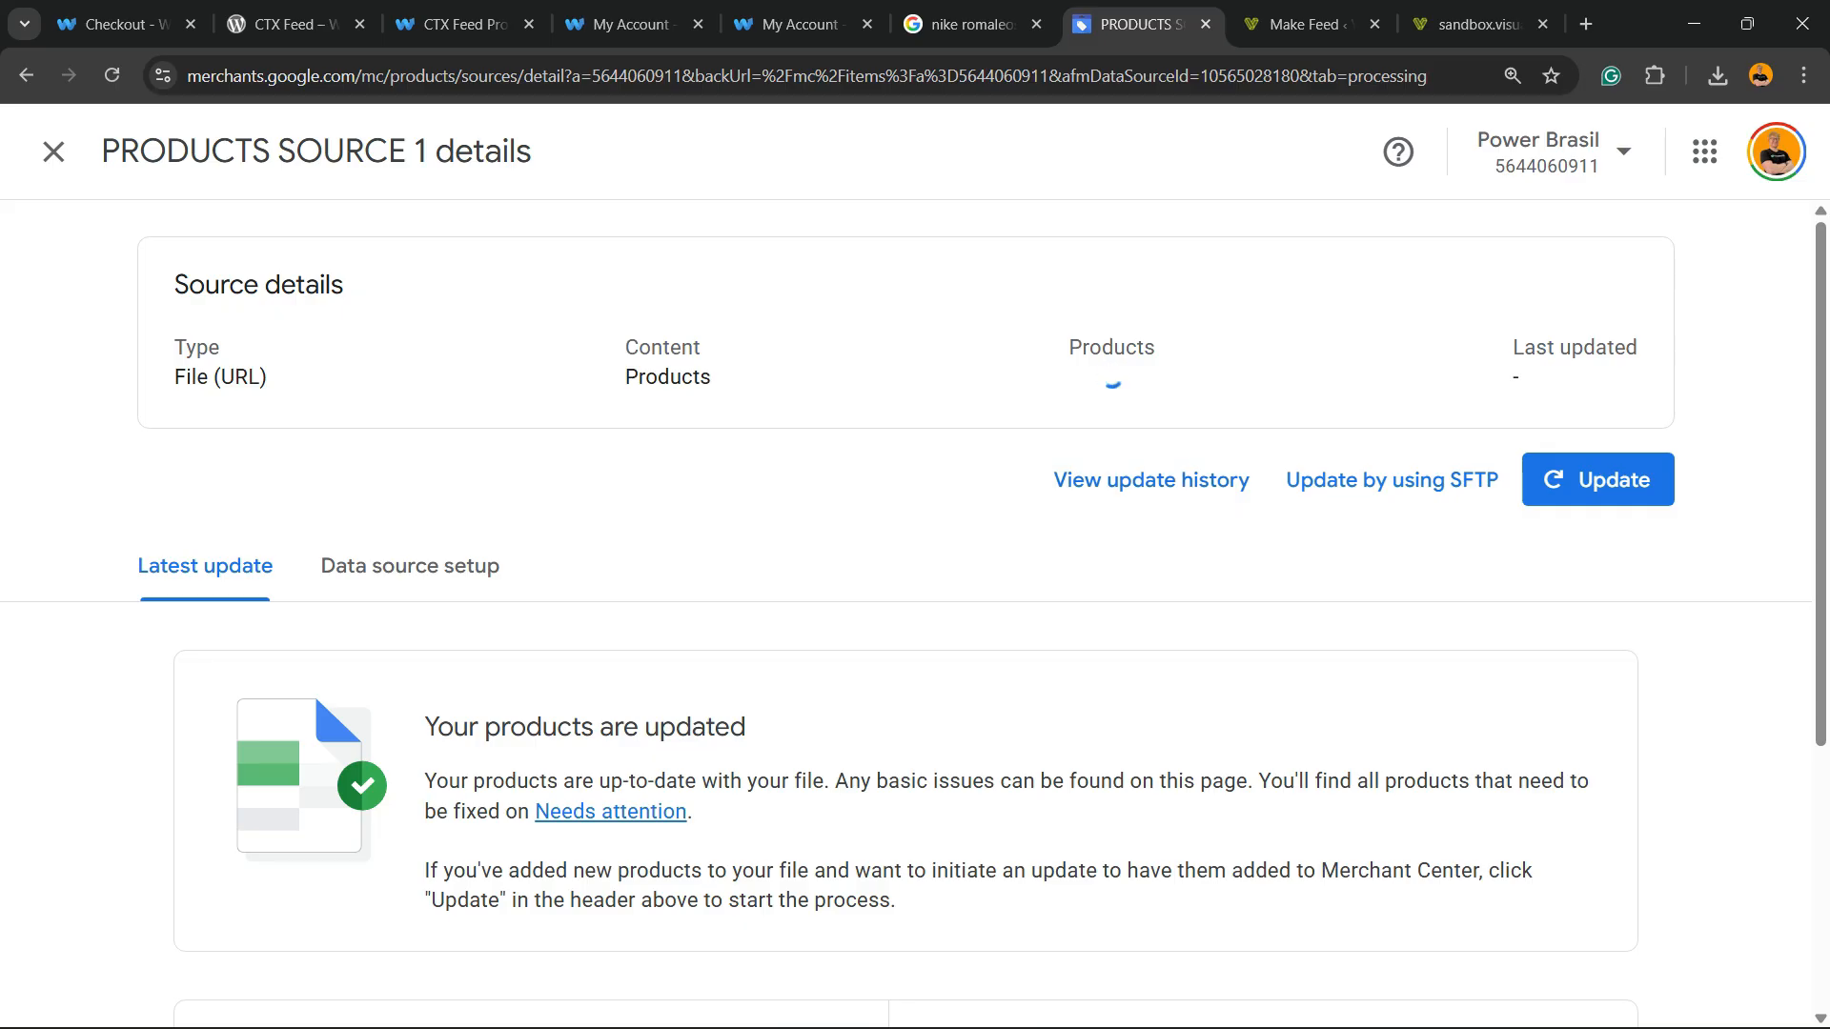
scroll(913, 610, down, 4)
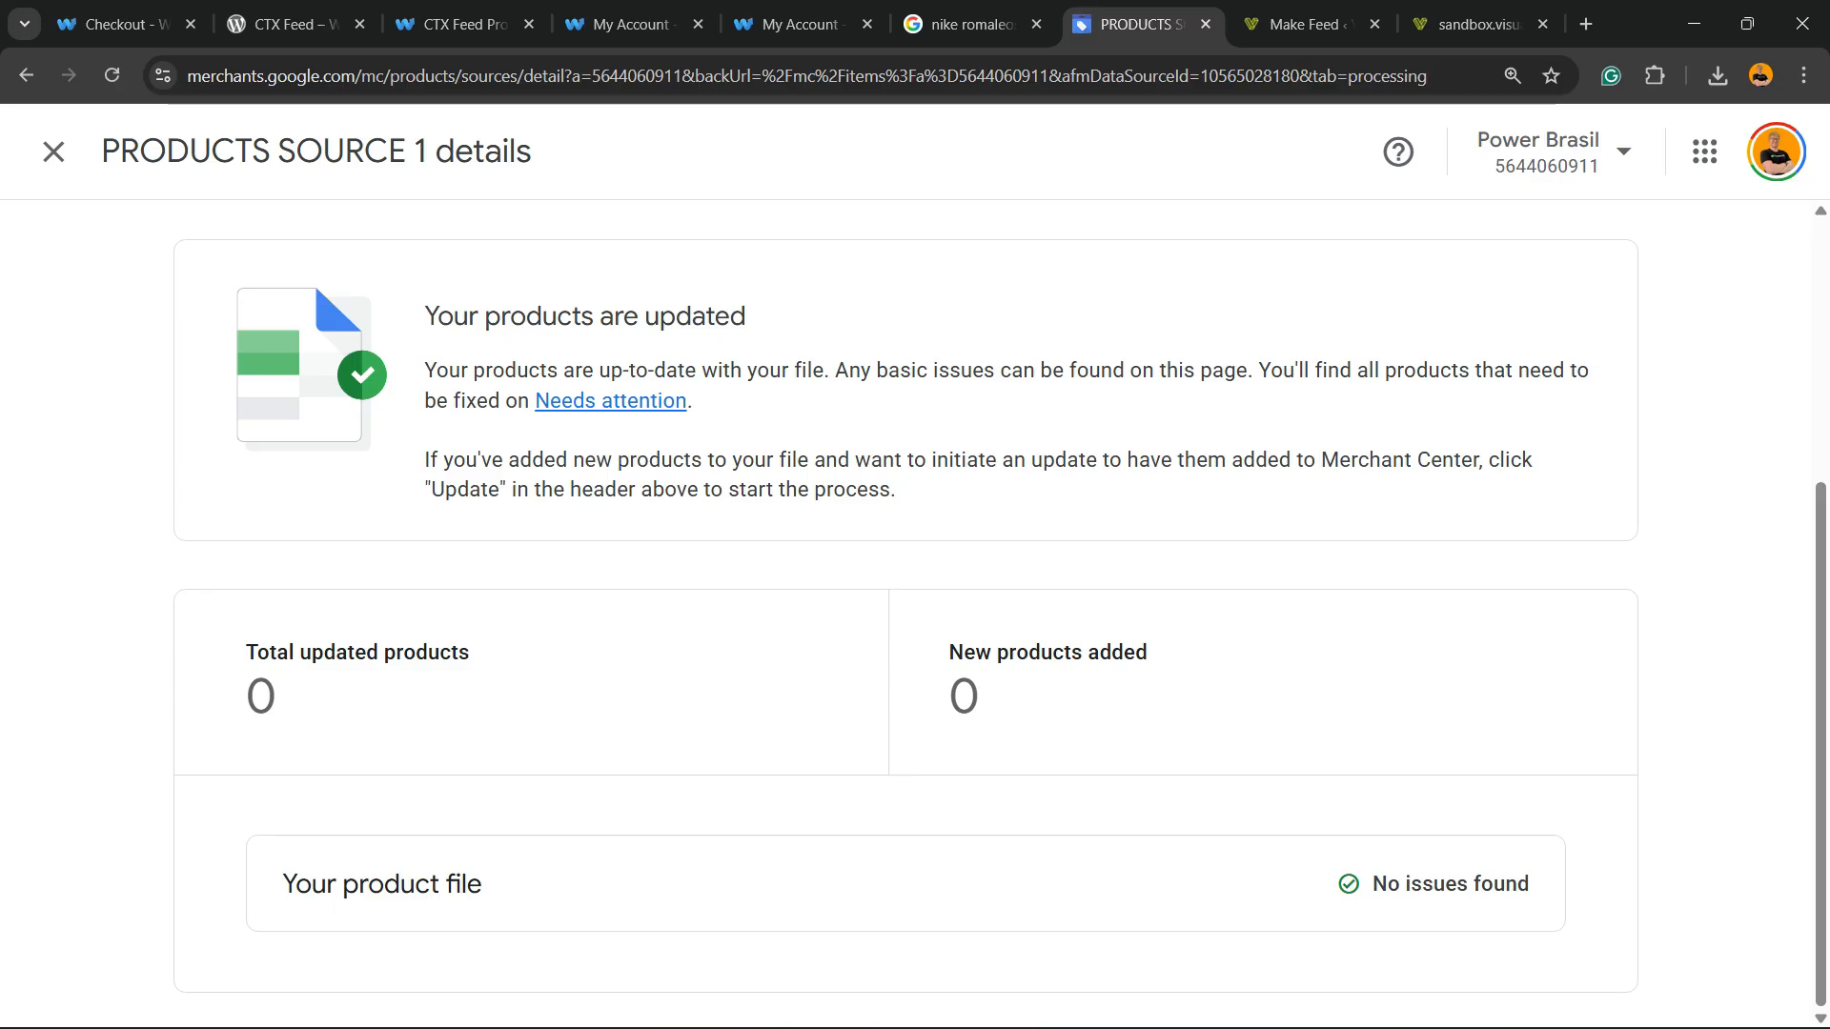
scroll(913, 610, up, 4)
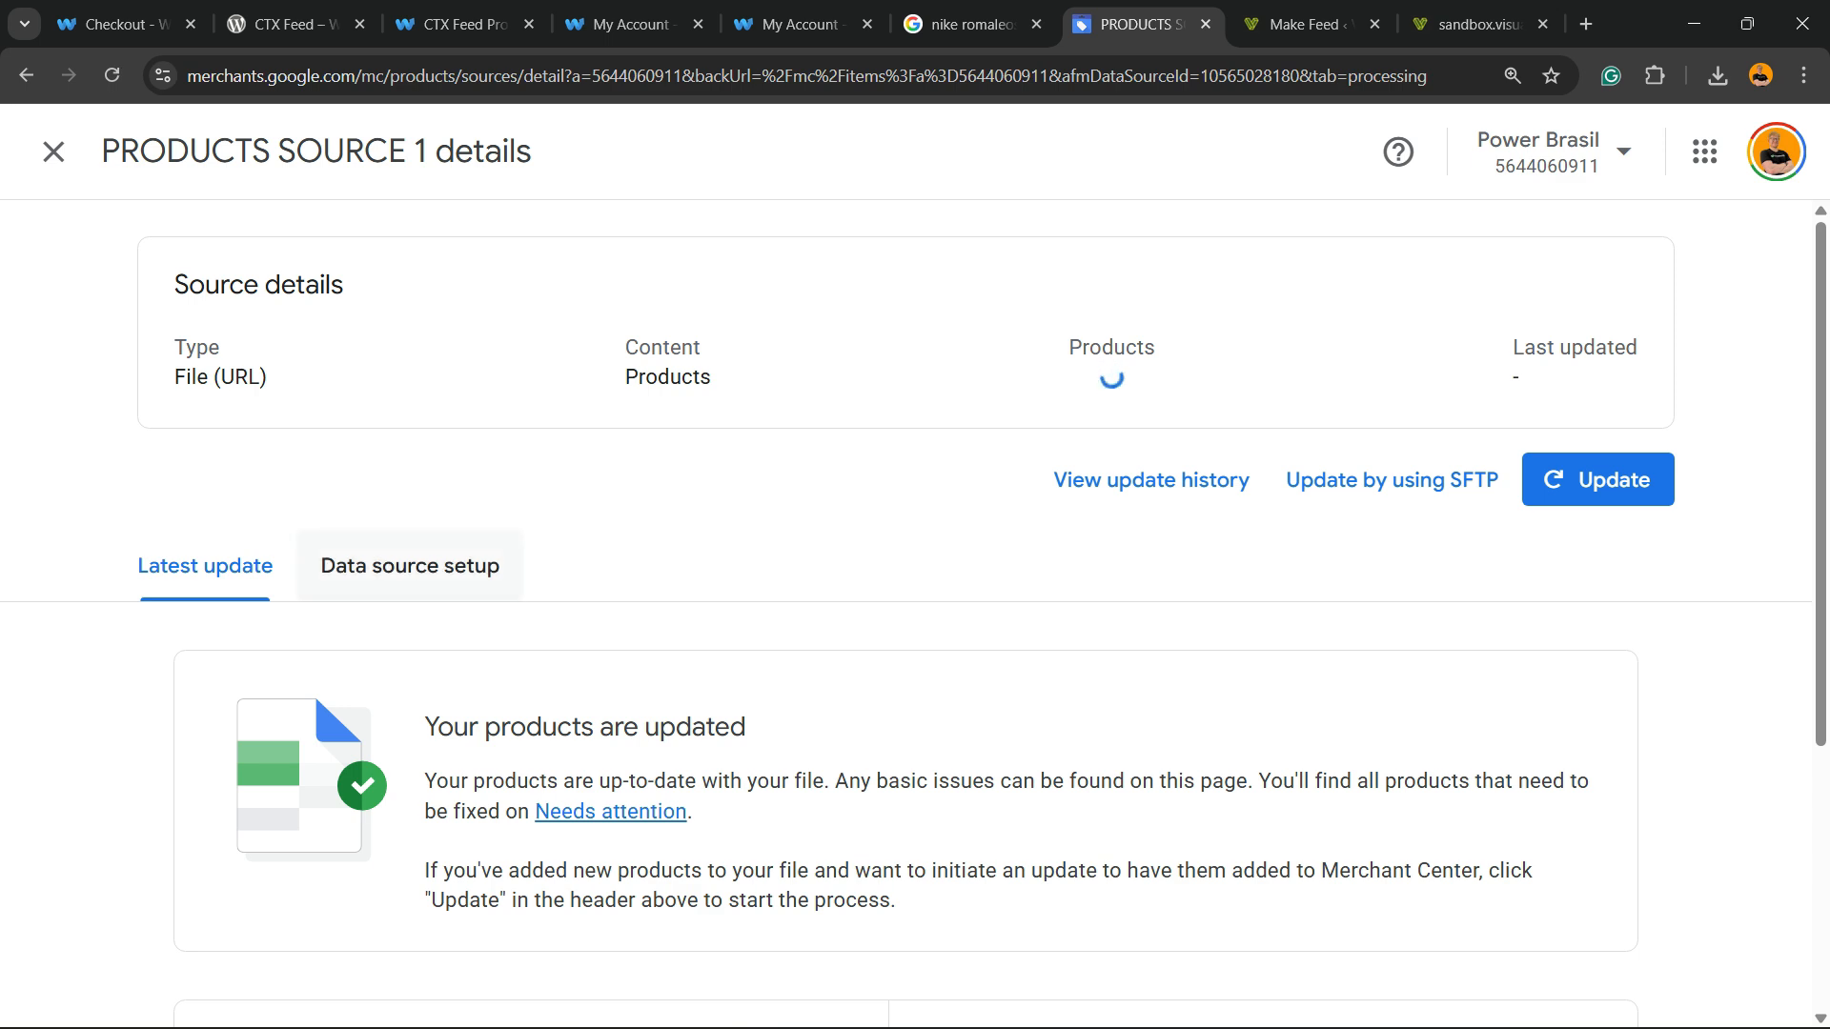
- Review the product source's data source setup, including scheduled updates, file URL, credentials, countries, language, feed label and marketing methods
click(410, 565)
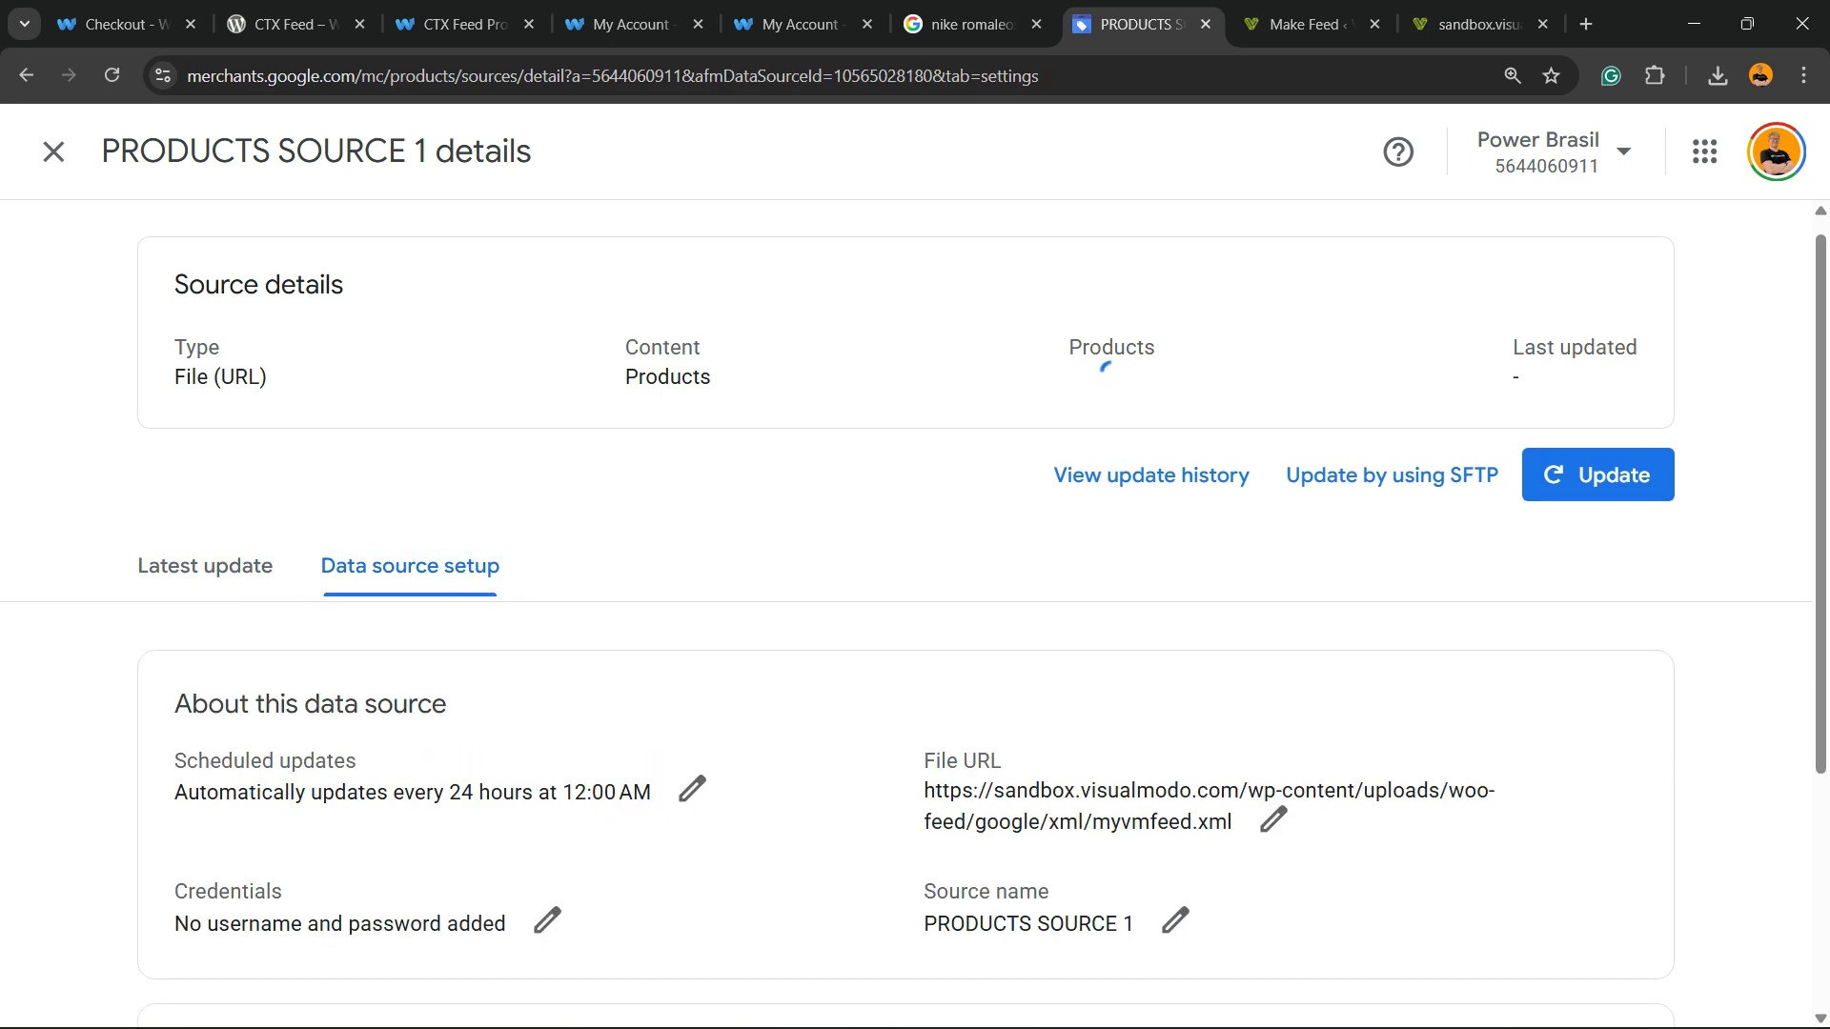
scroll(913, 610, down, 2)
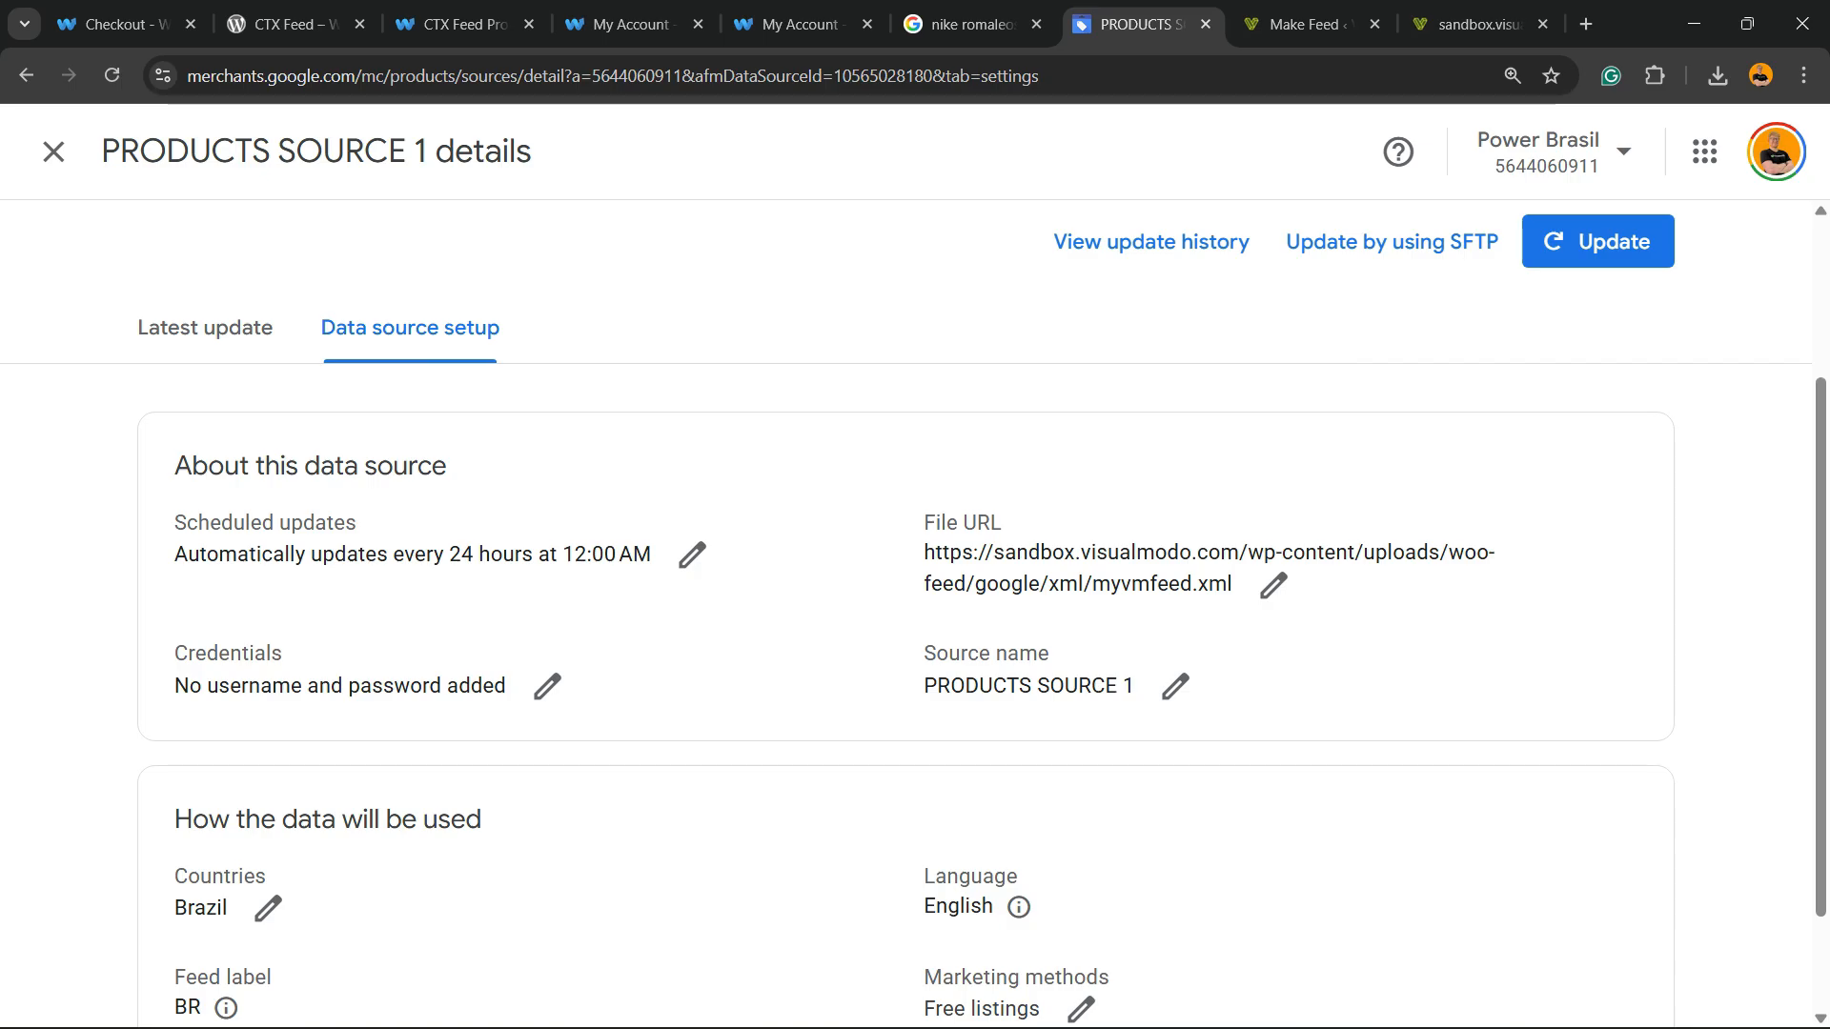
scroll(914, 610, down, 2)
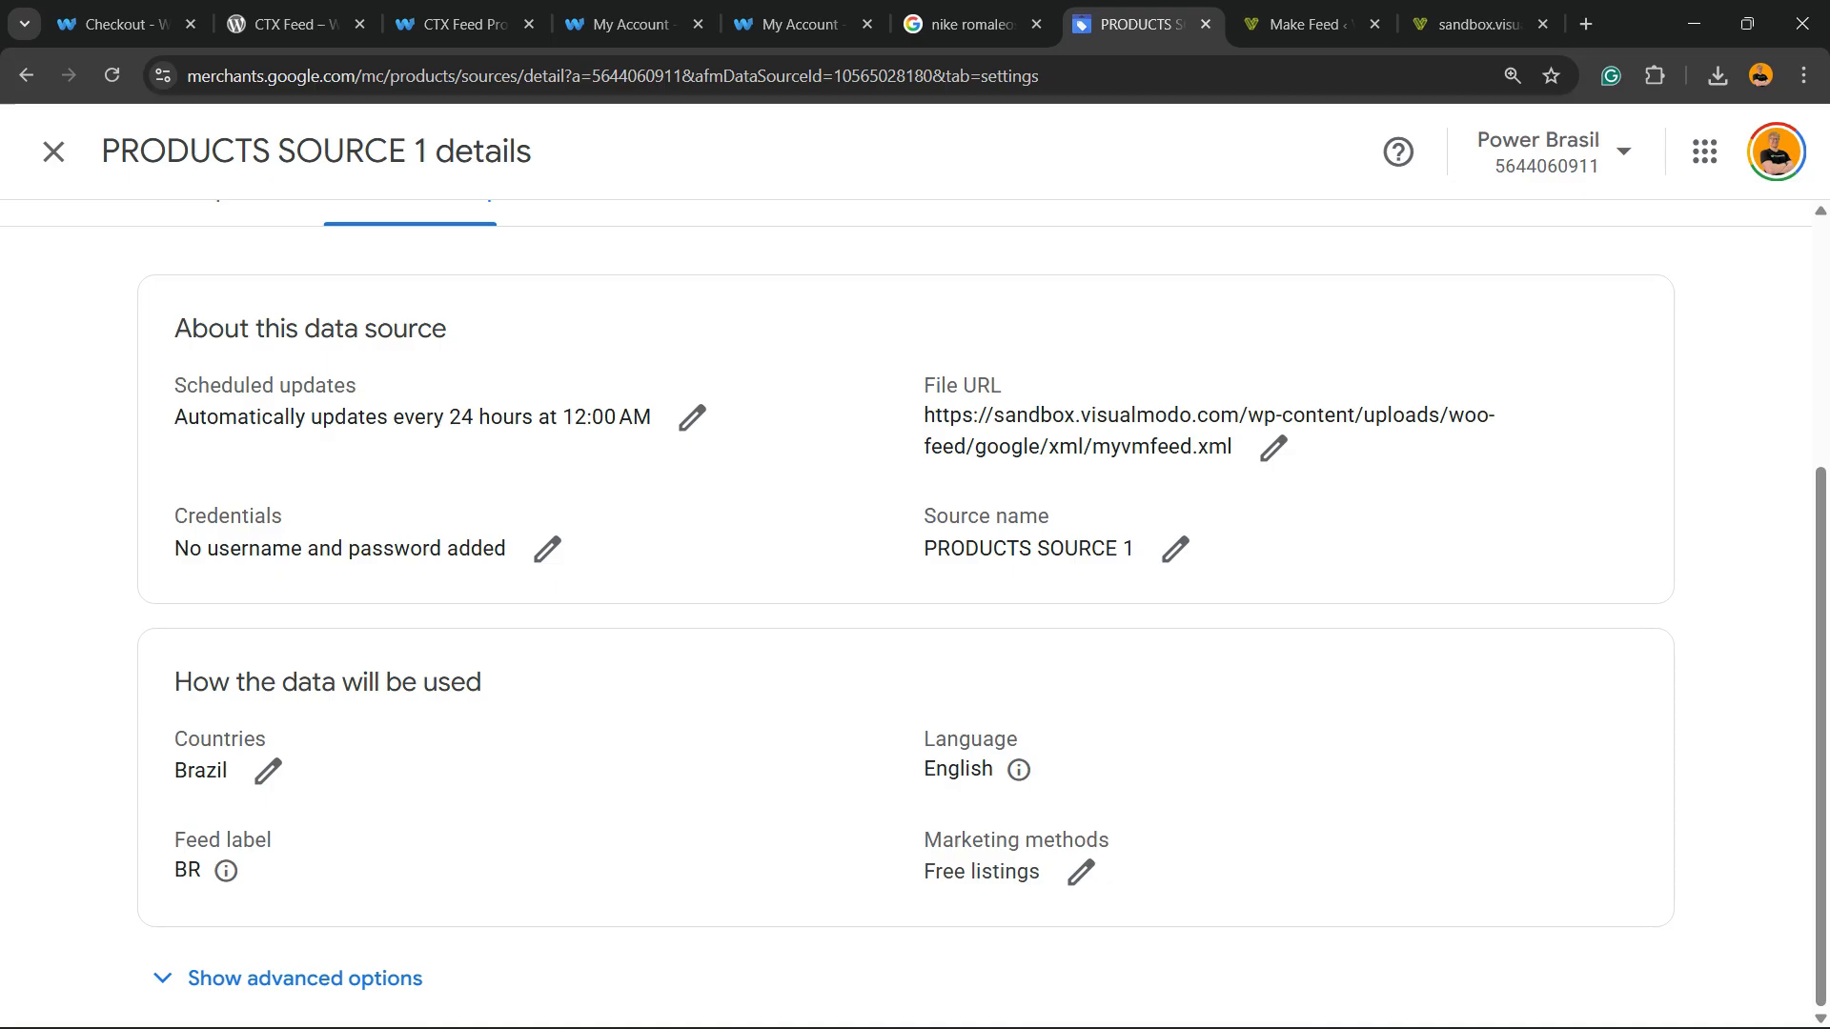
scroll(913, 610, up, 3)
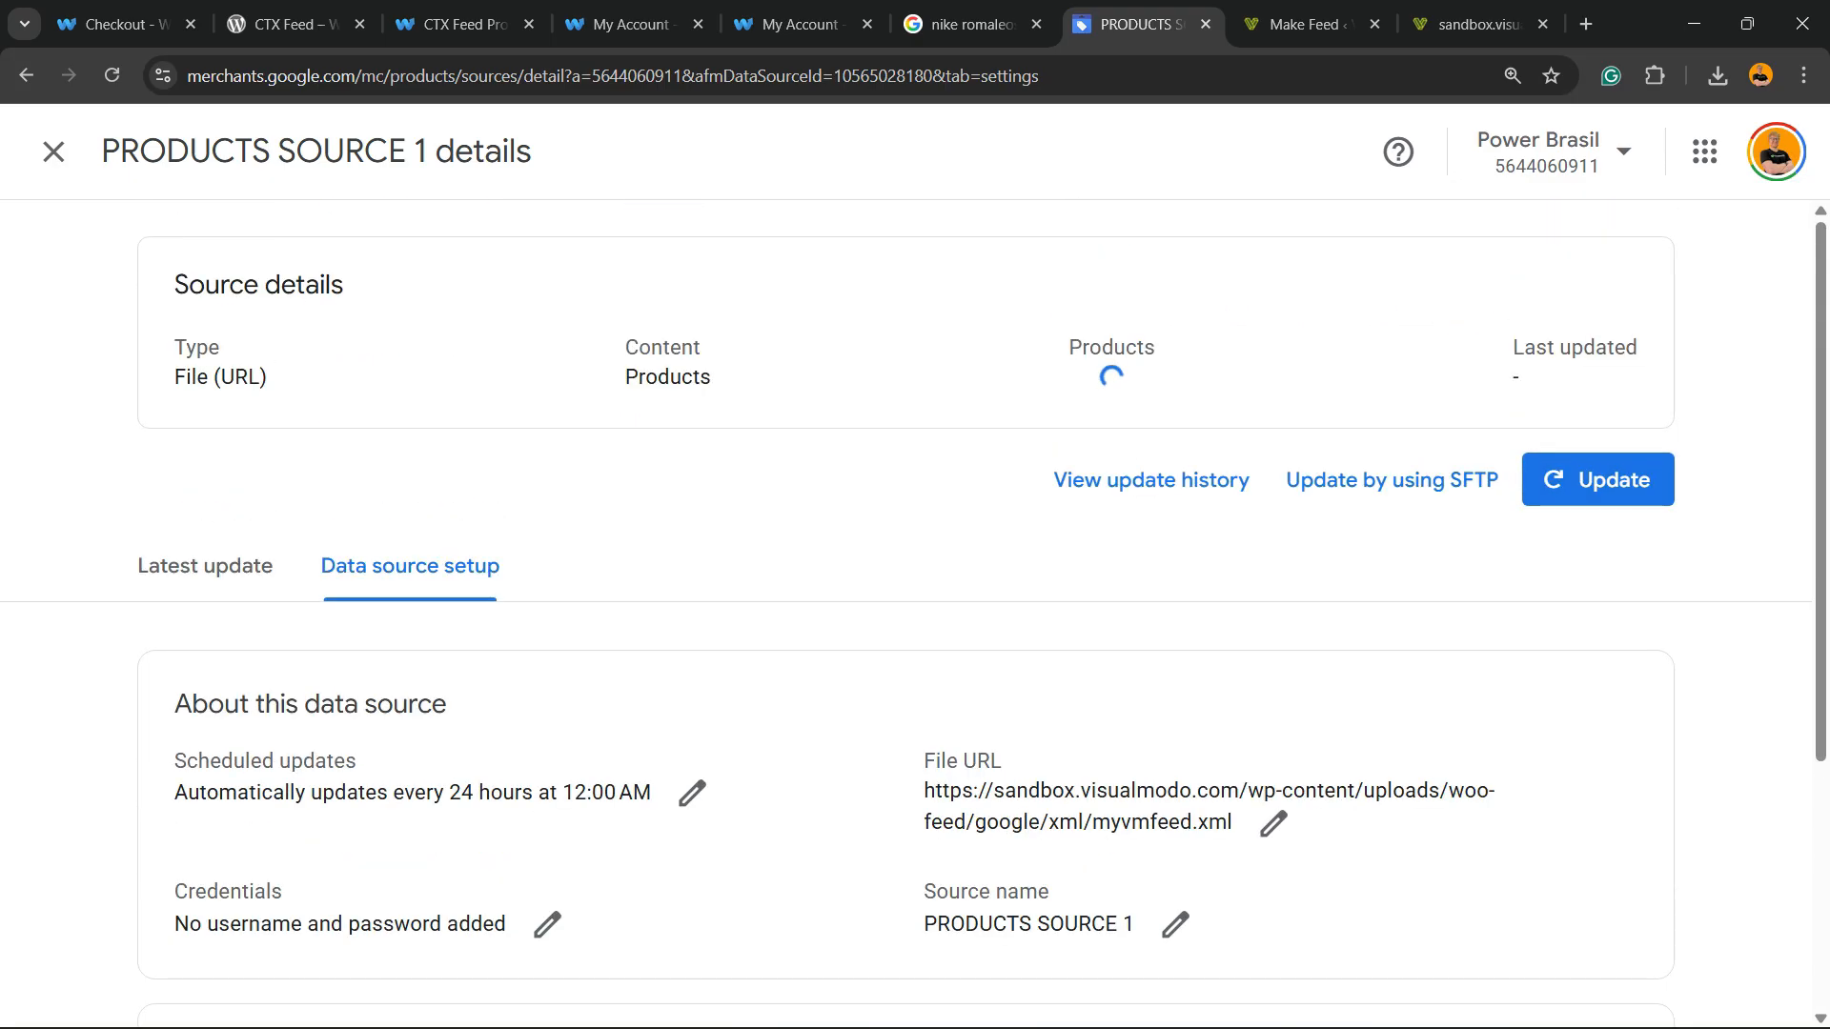
scroll(913, 610, down, 3)
scroll(913, 610, up, 3)
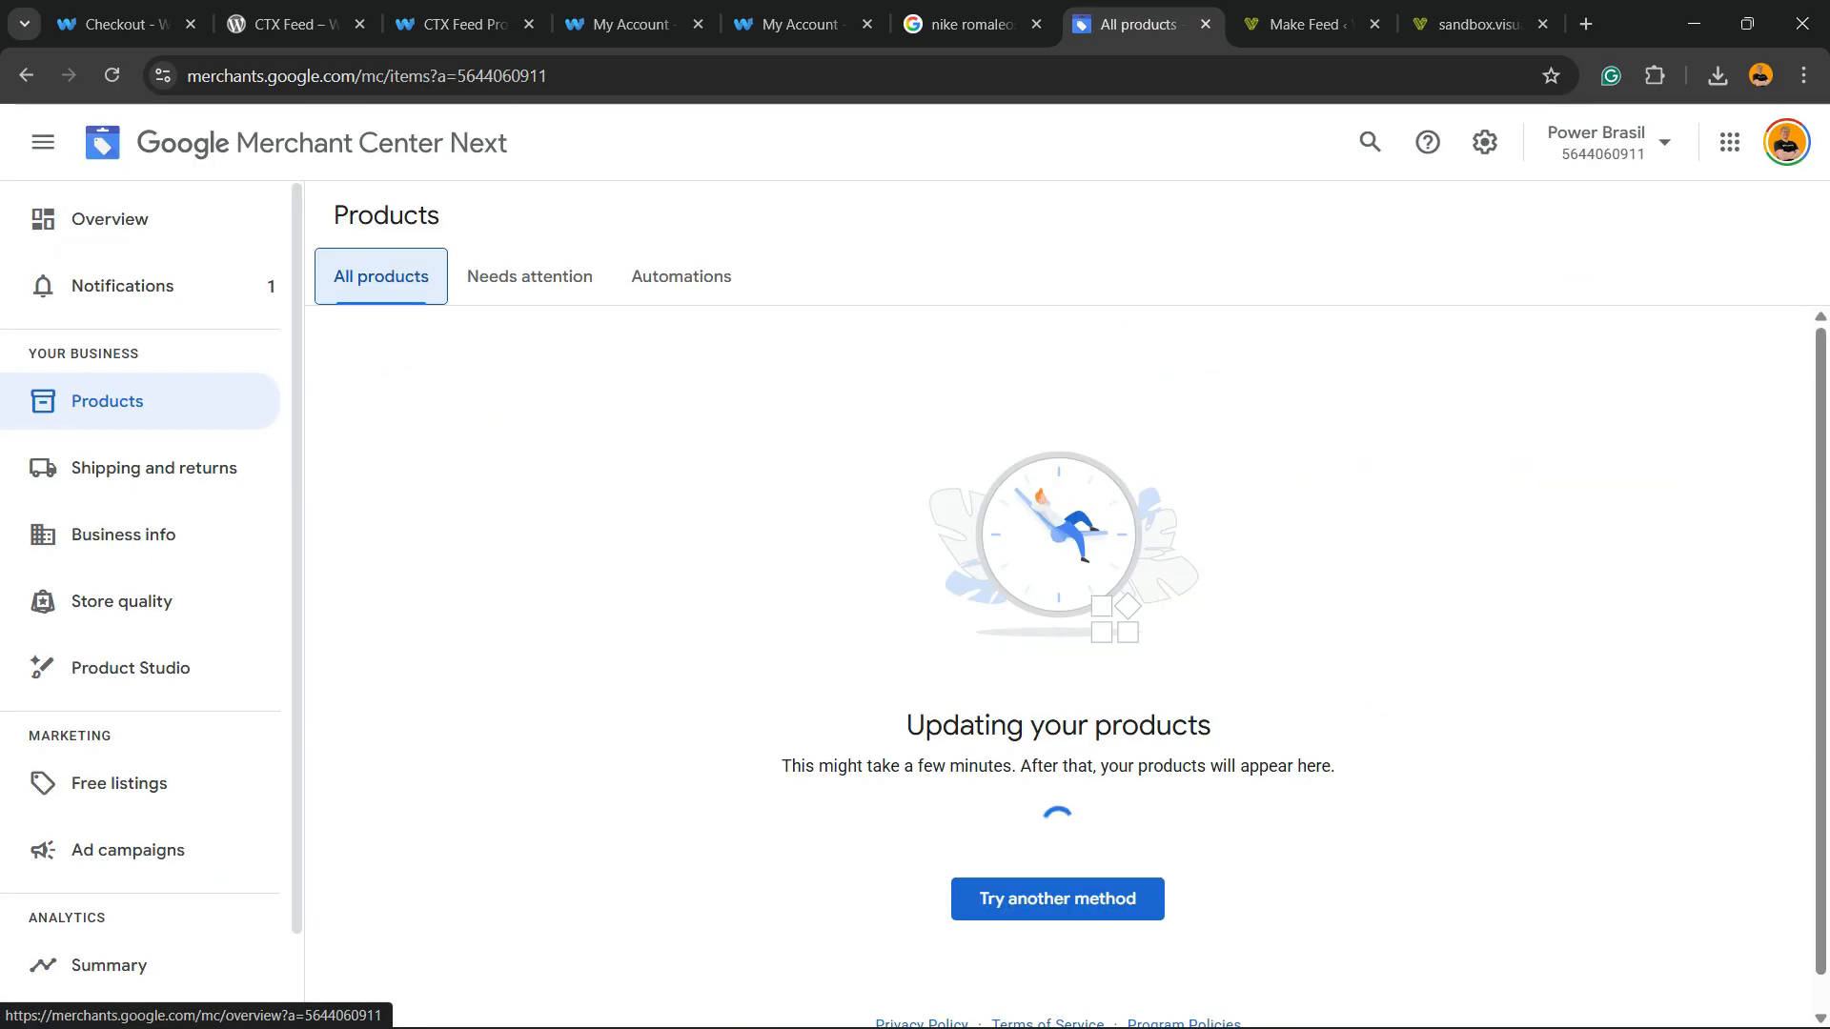
- Return from the source details to the Products page and read the product update status
drag(862, 766, 986, 725)
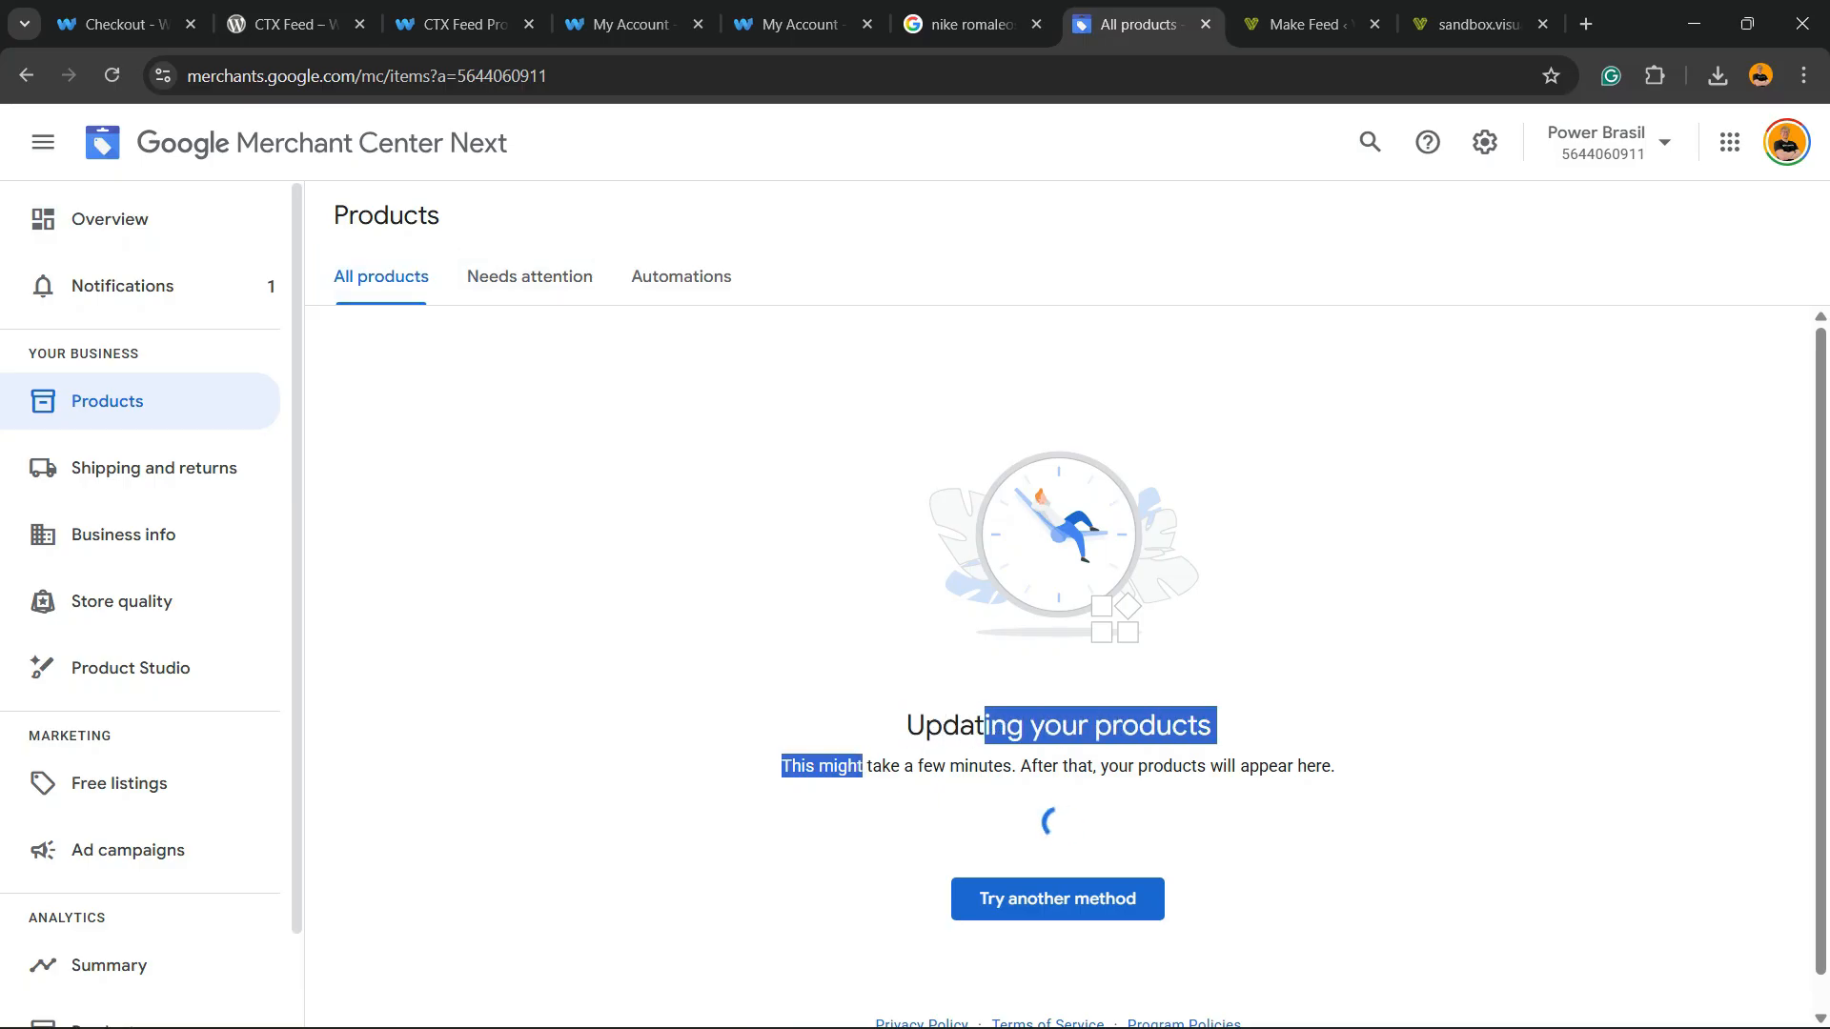
click(986, 725)
triple_click(981, 766)
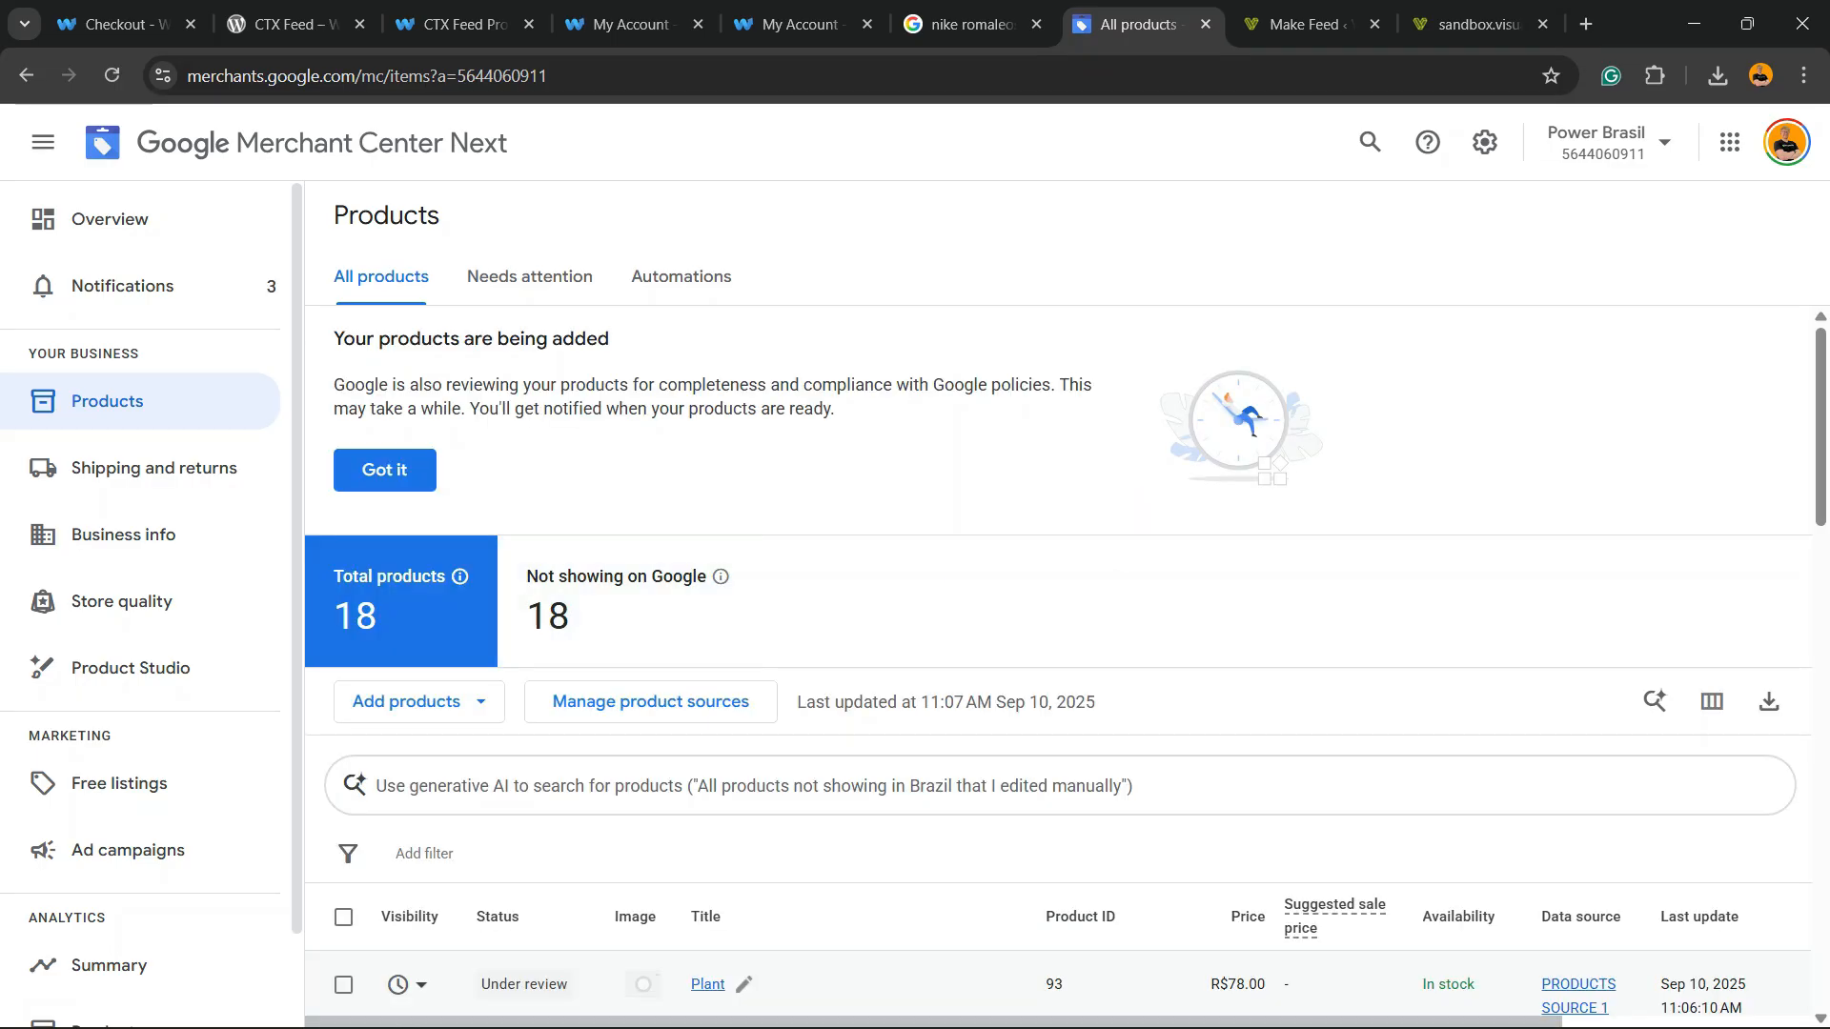
- Look through the full list of imported products, checking their status, price, availability and data source
scroll(1058, 667, down, 3)
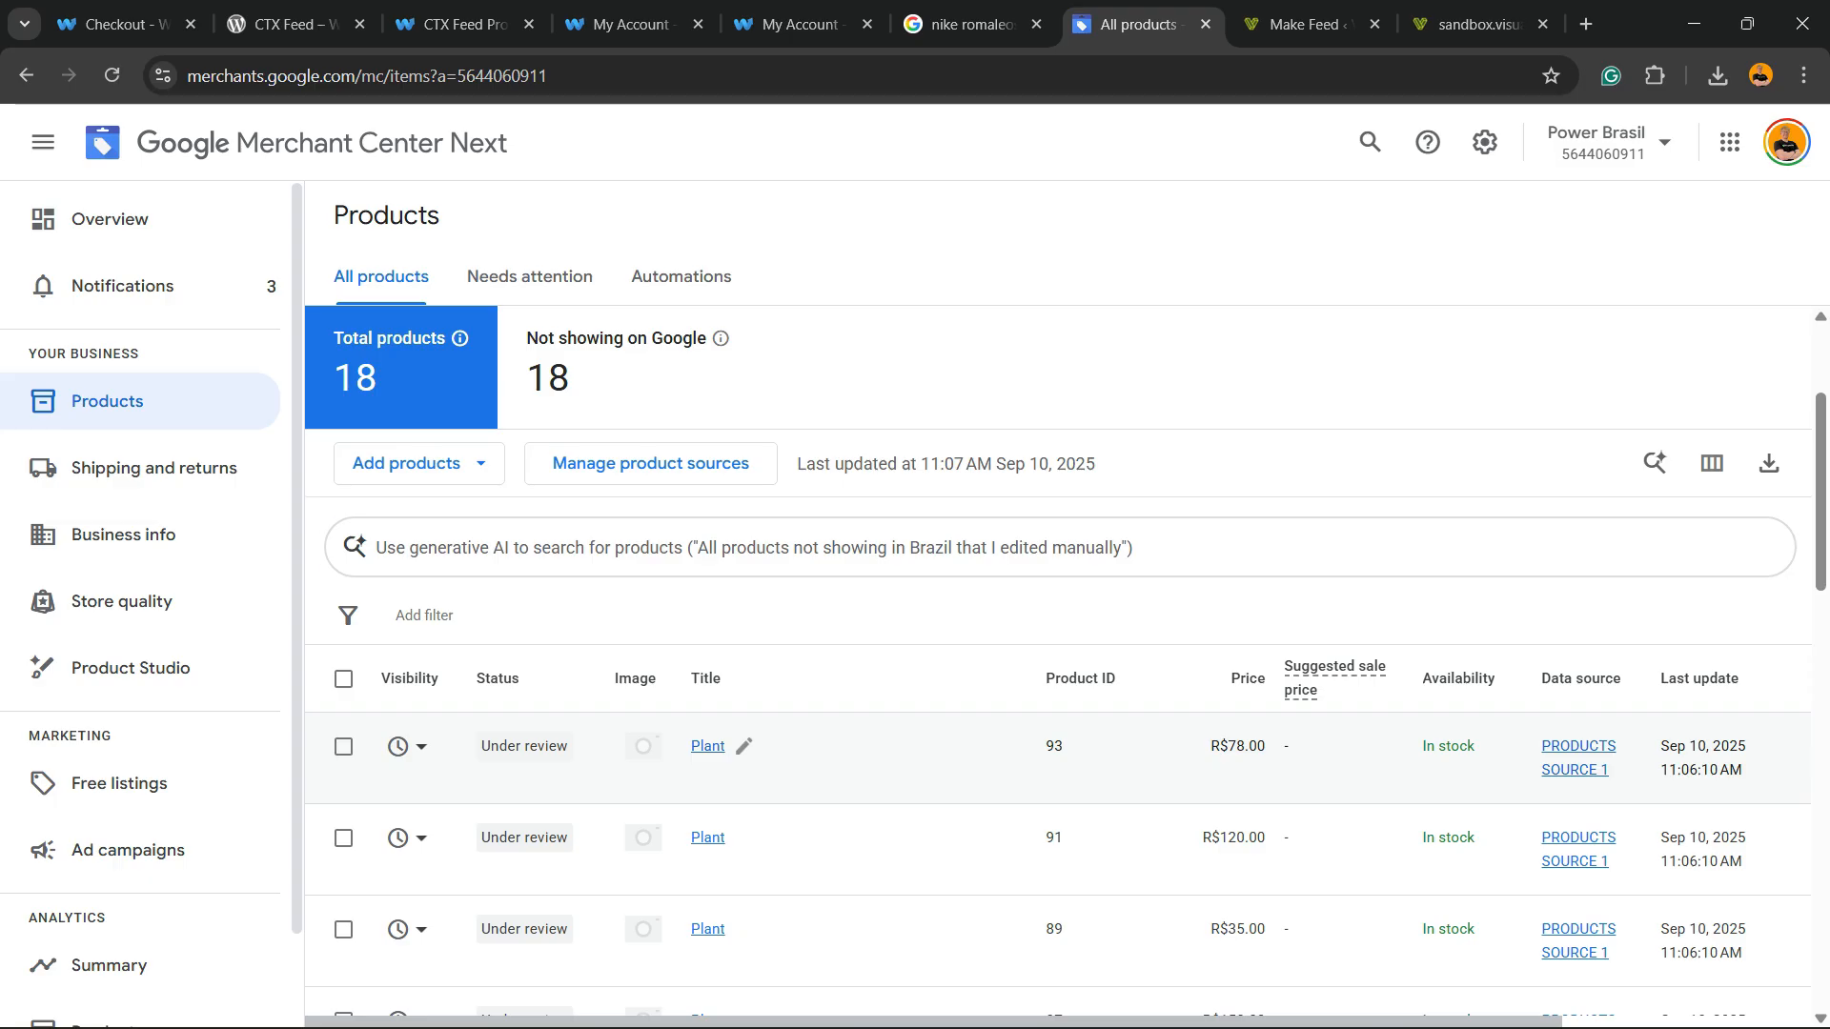
scroll(1058, 667, down, 5)
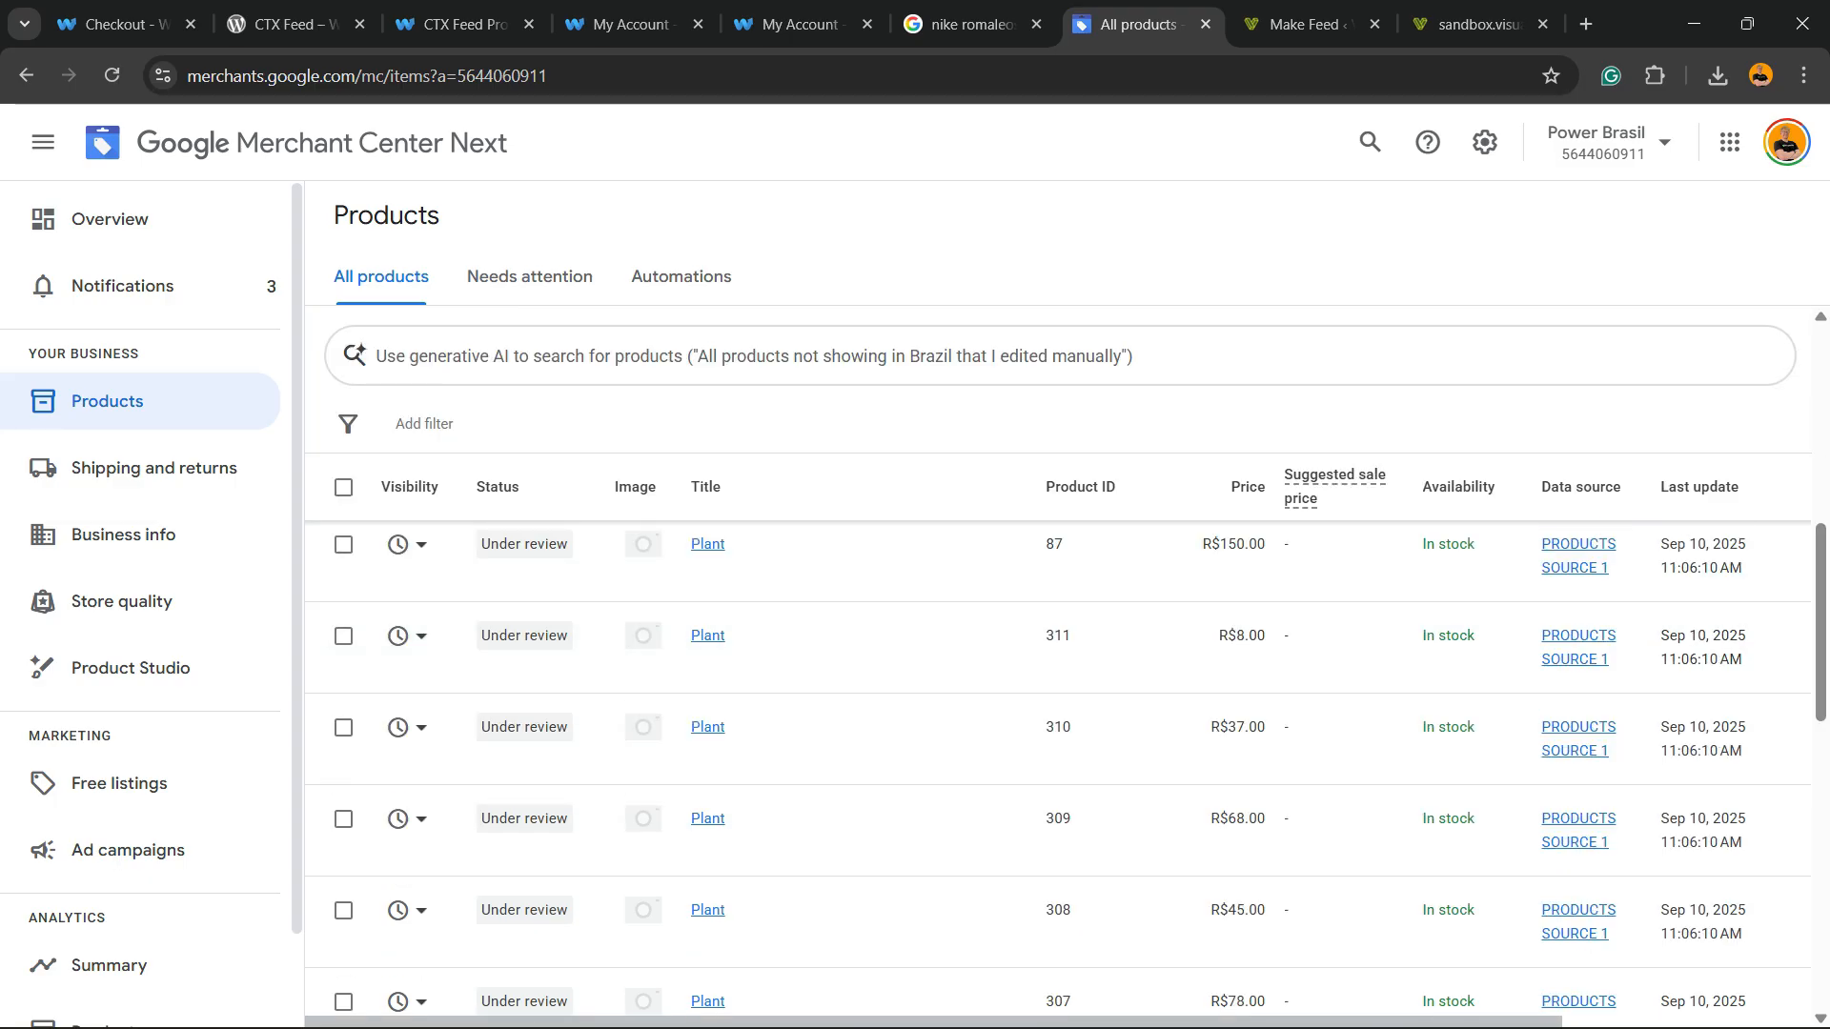
scroll(1058, 668, down, 5)
scroll(1058, 667, up, 10)
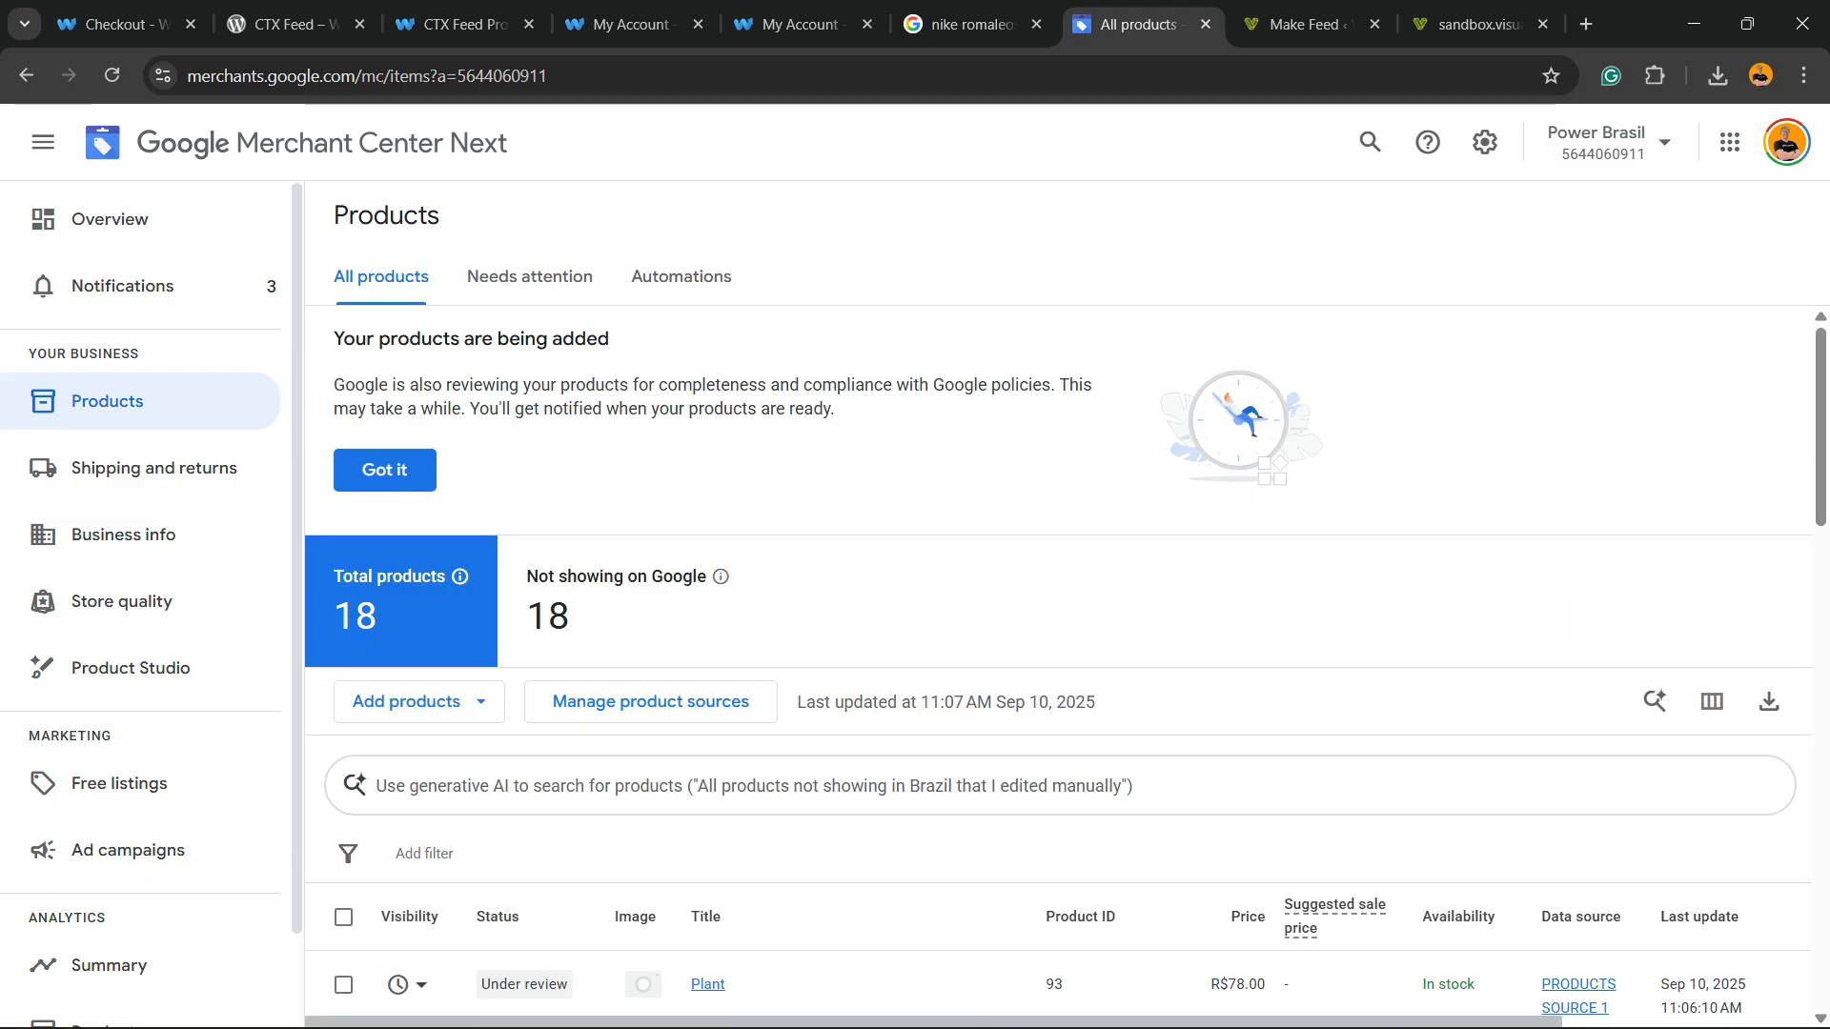
scroll(1058, 668, down, 6)
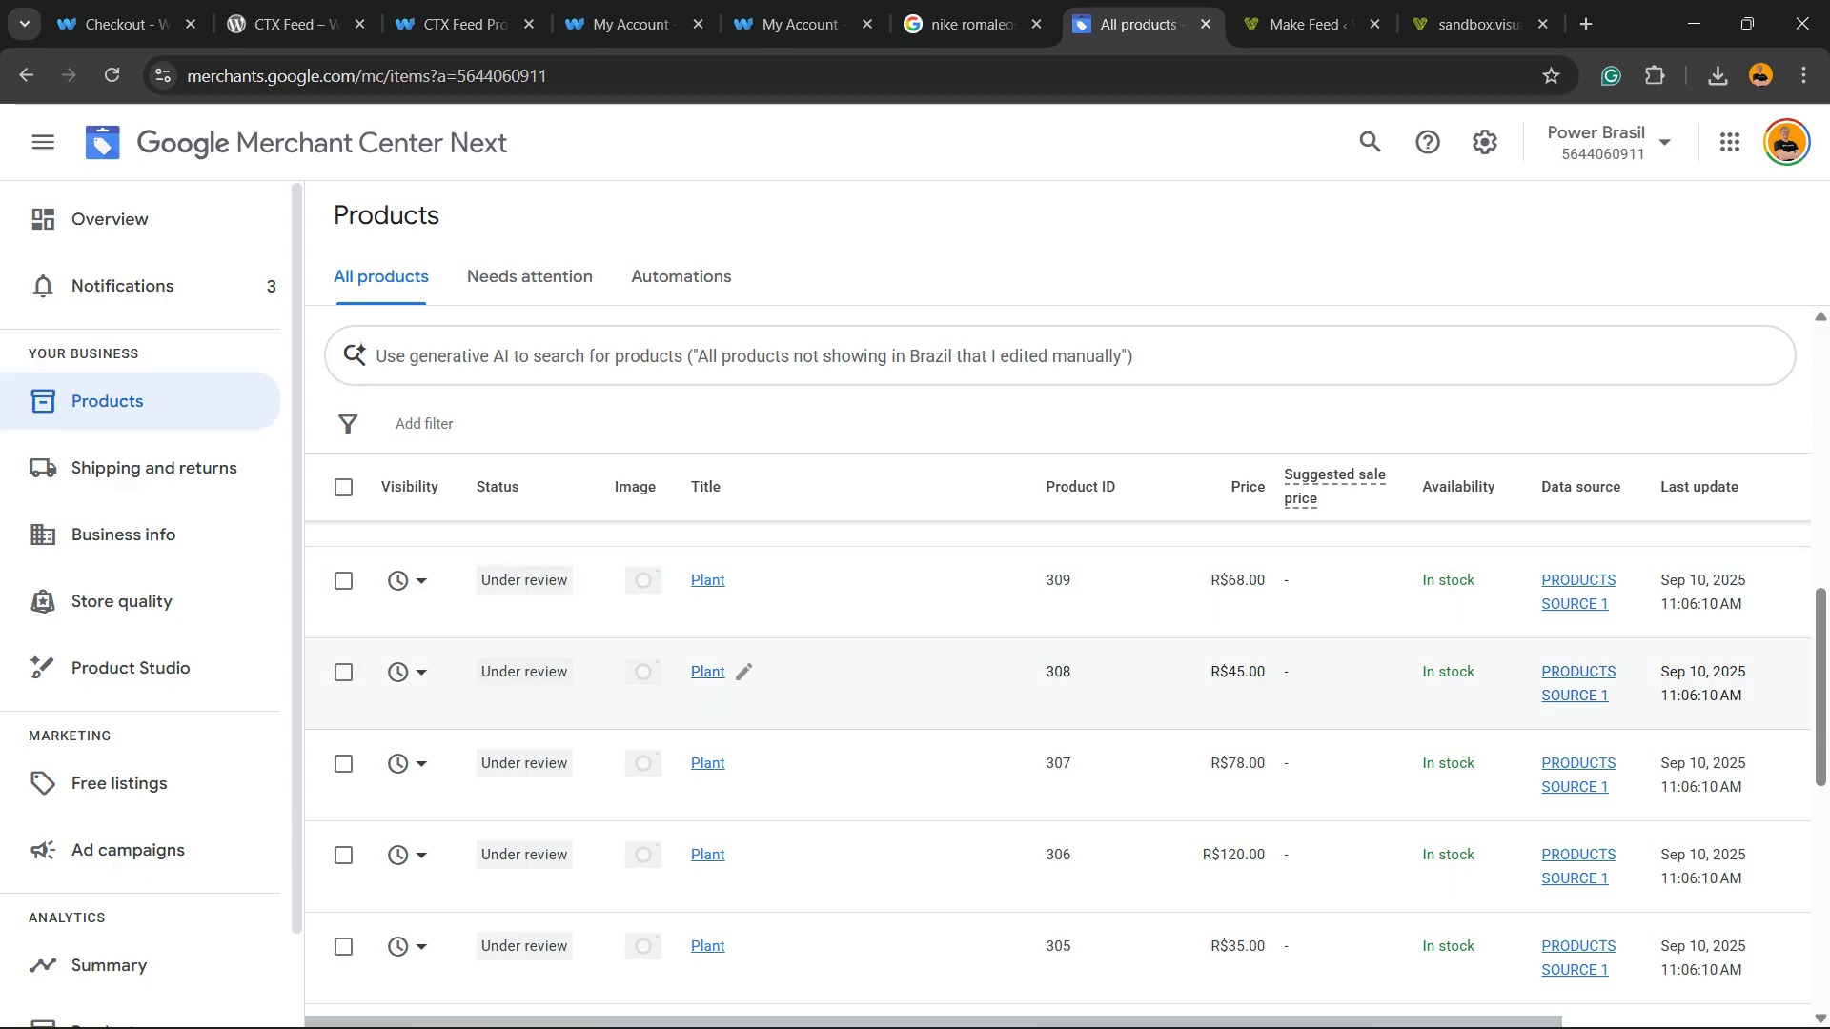
scroll(743, 672, down, 10)
scroll(743, 672, up, 20)
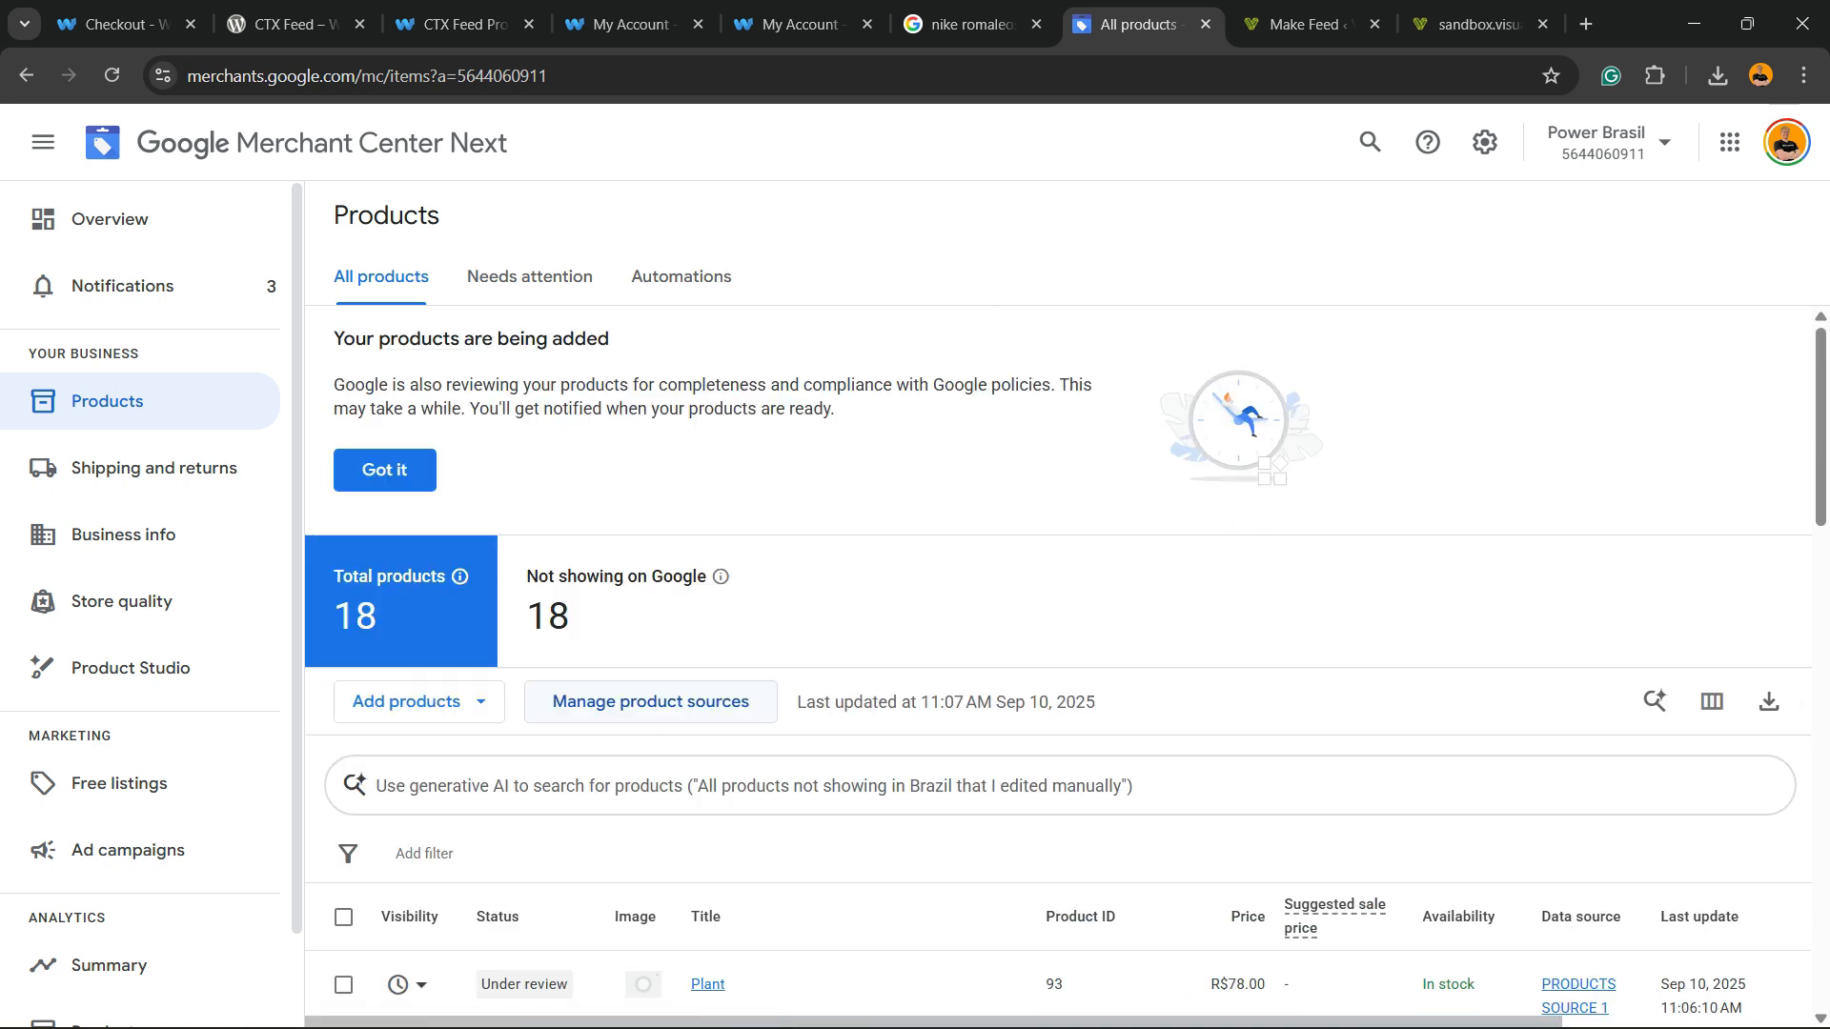
scroll(1058, 672, down, 10)
scroll(1058, 672, up, 4)
scroll(1058, 672, up, 5)
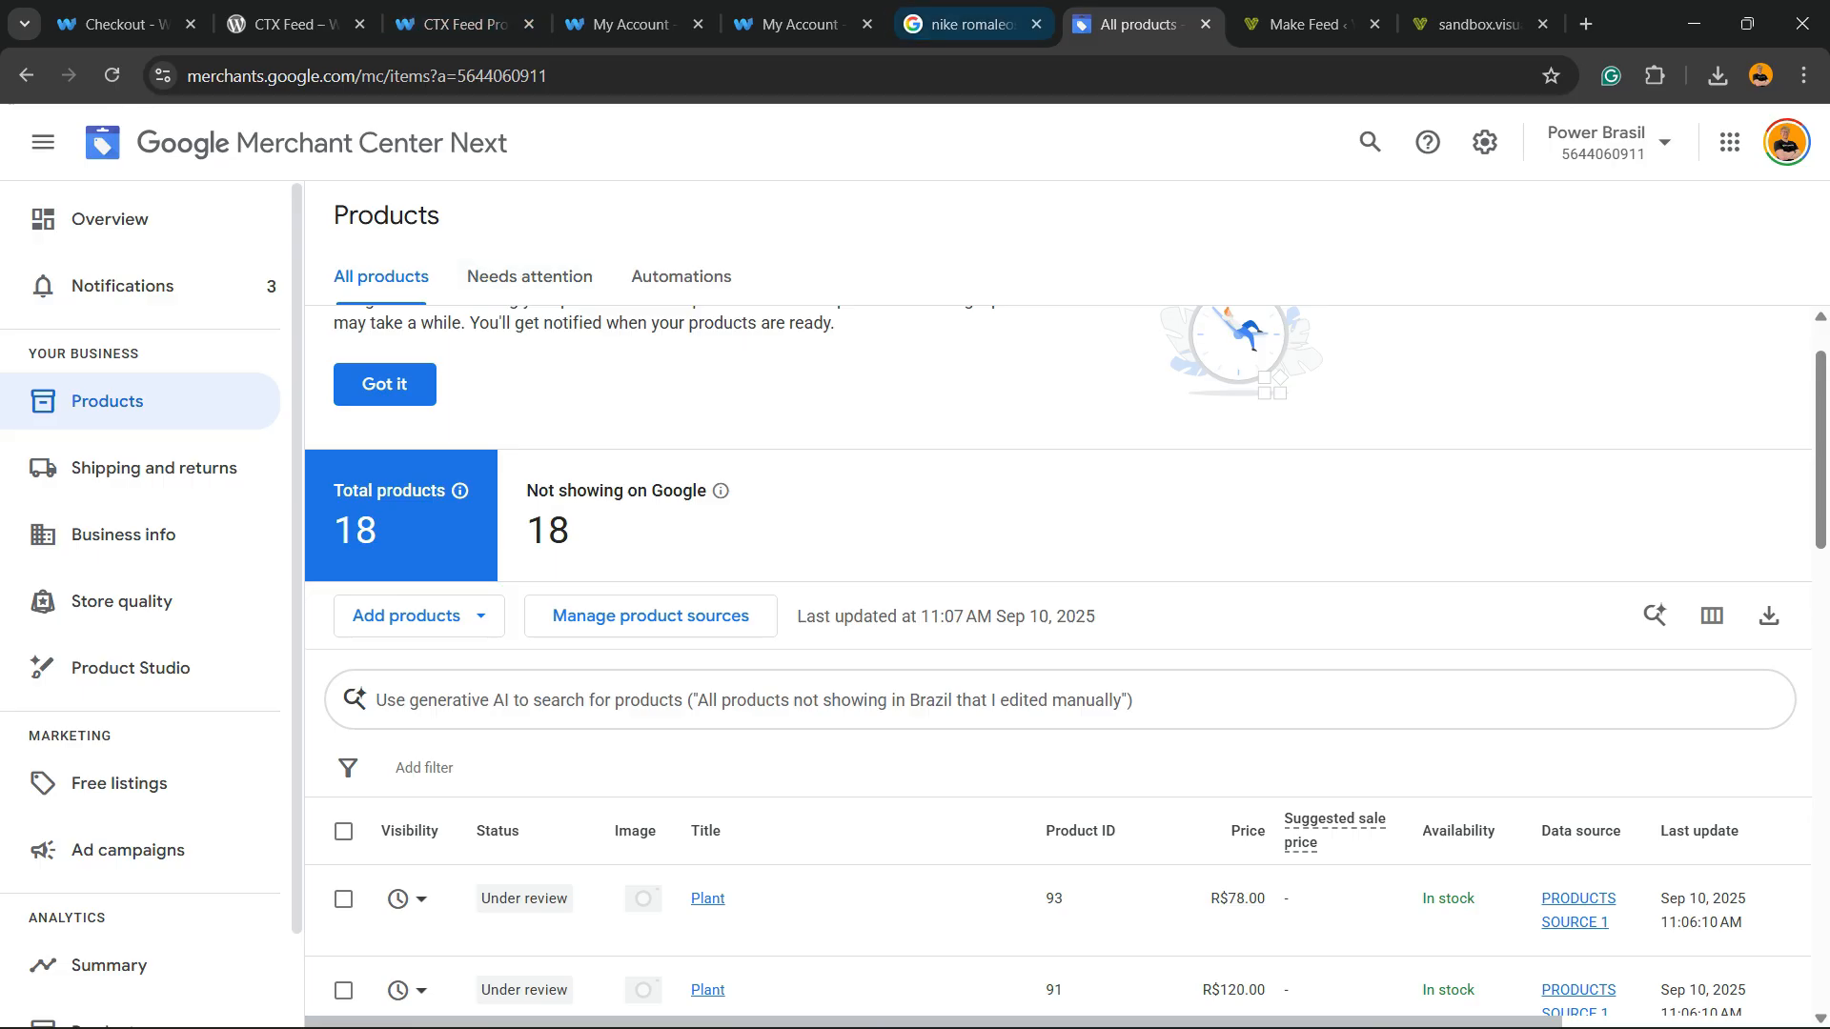
- Switch to the WordPress admin and review the My VM Feed entry's auto-update setting and available actions on CTX Feed's Manage Feeds page
click(1306, 23)
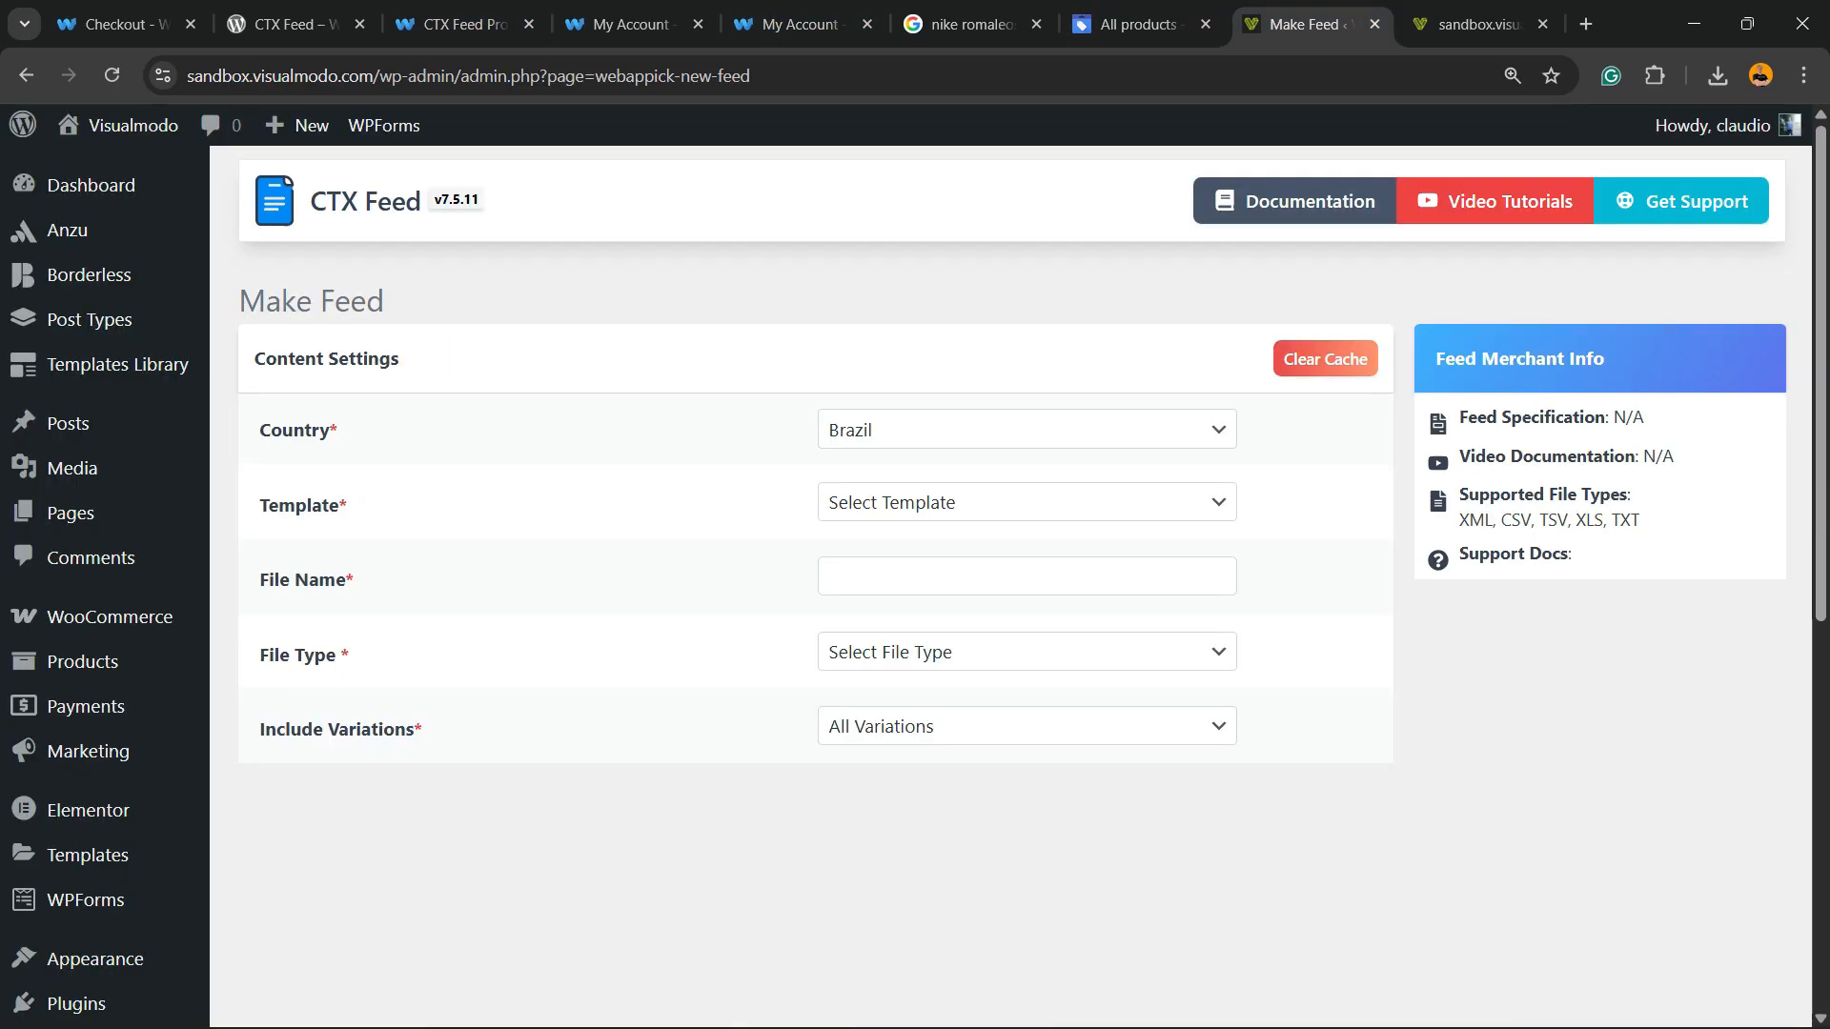
scroll(70, 573, down, 8)
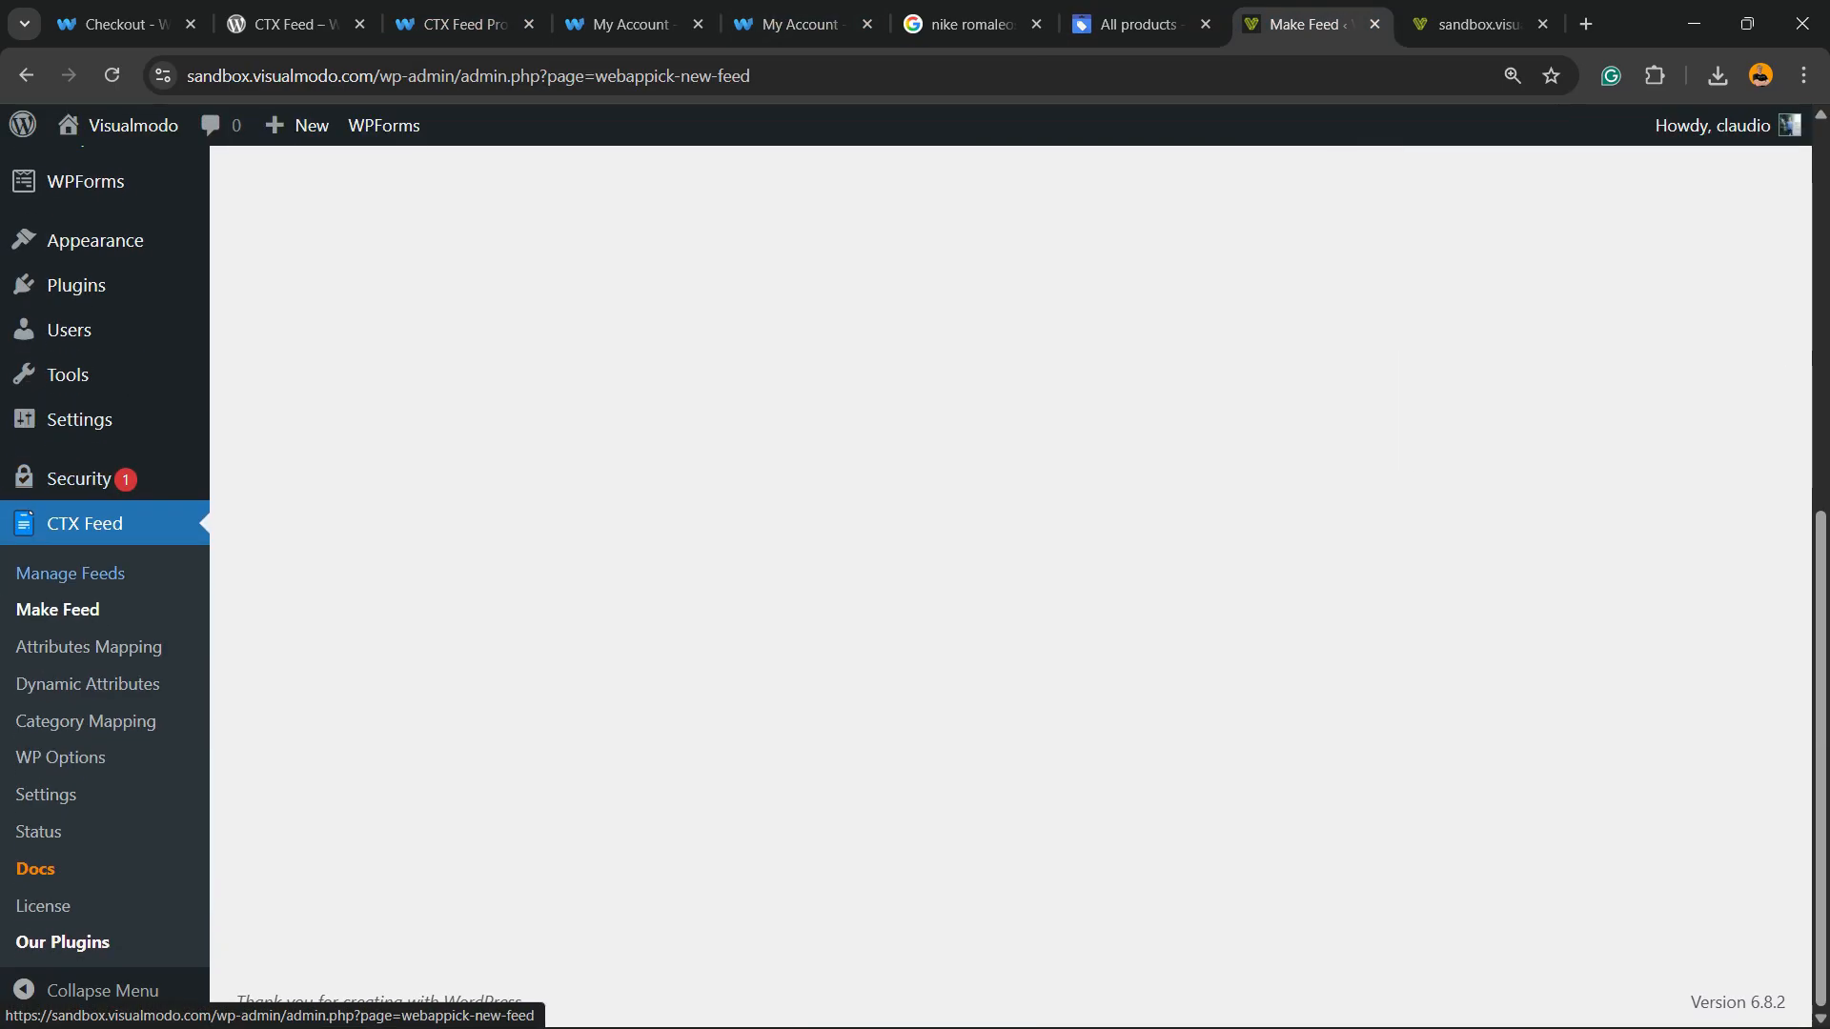
click(70, 573)
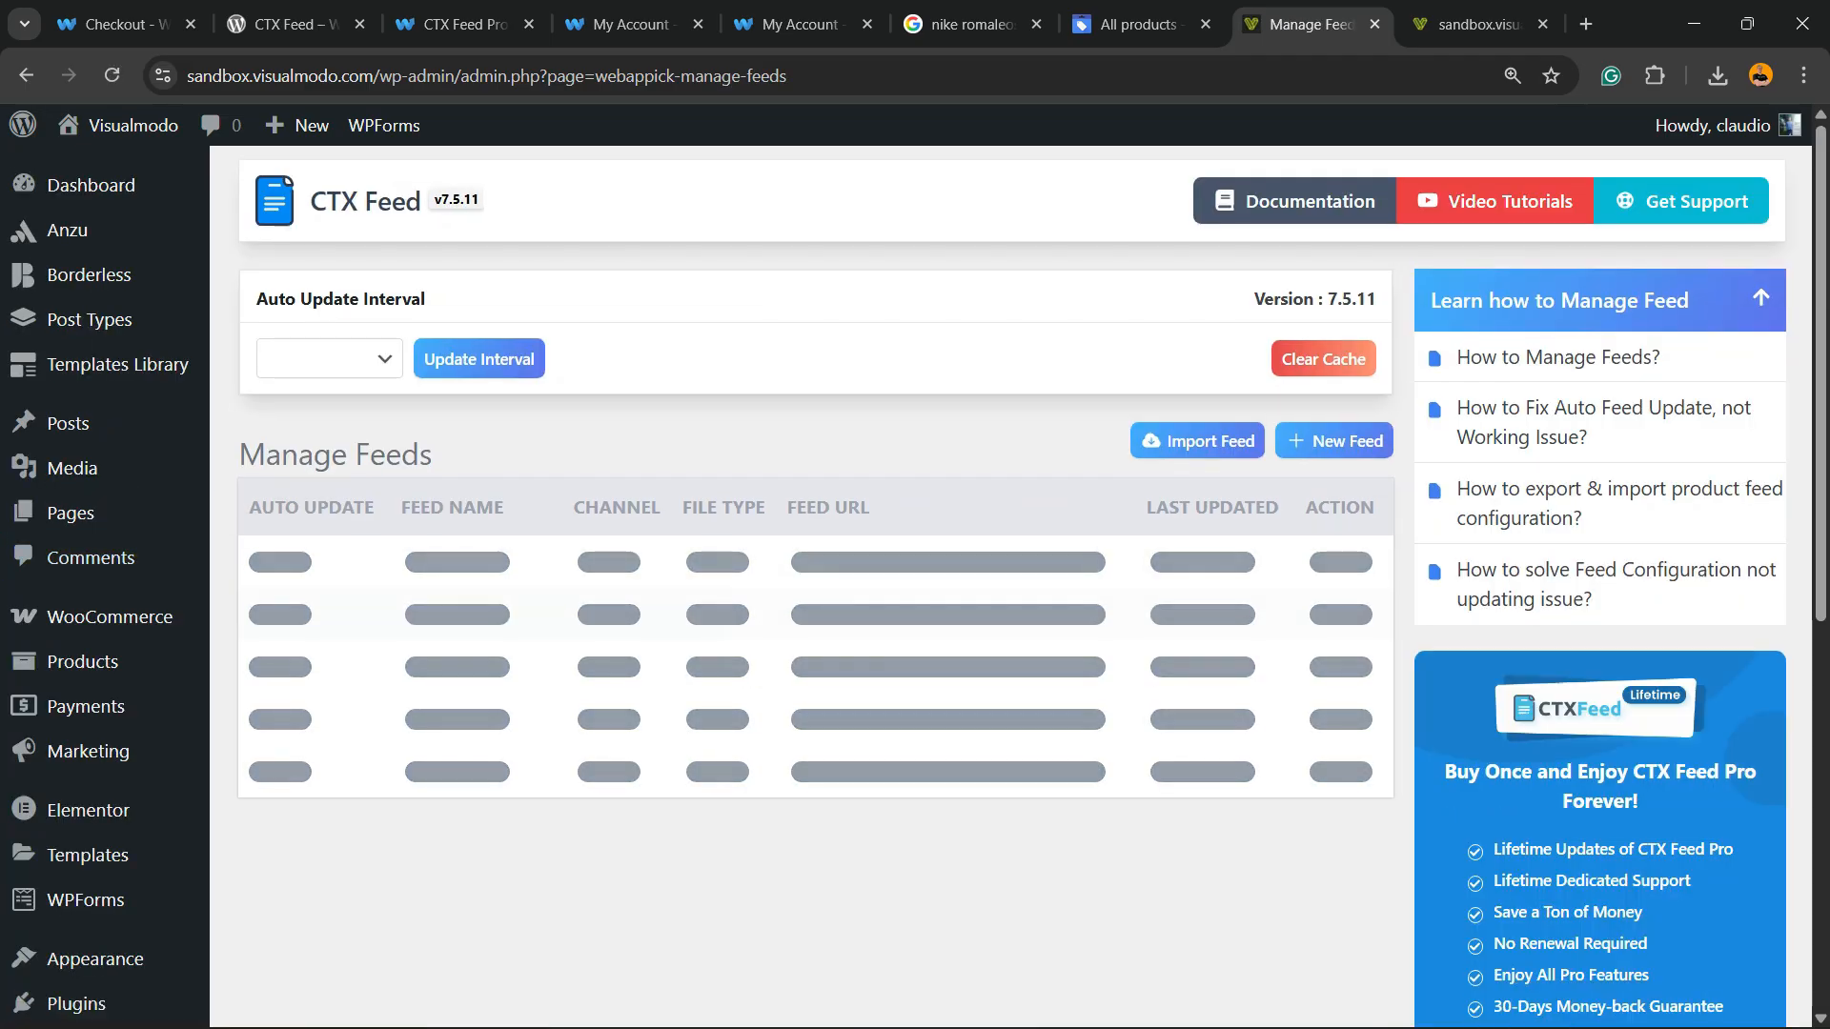
drag(249, 507, 374, 507)
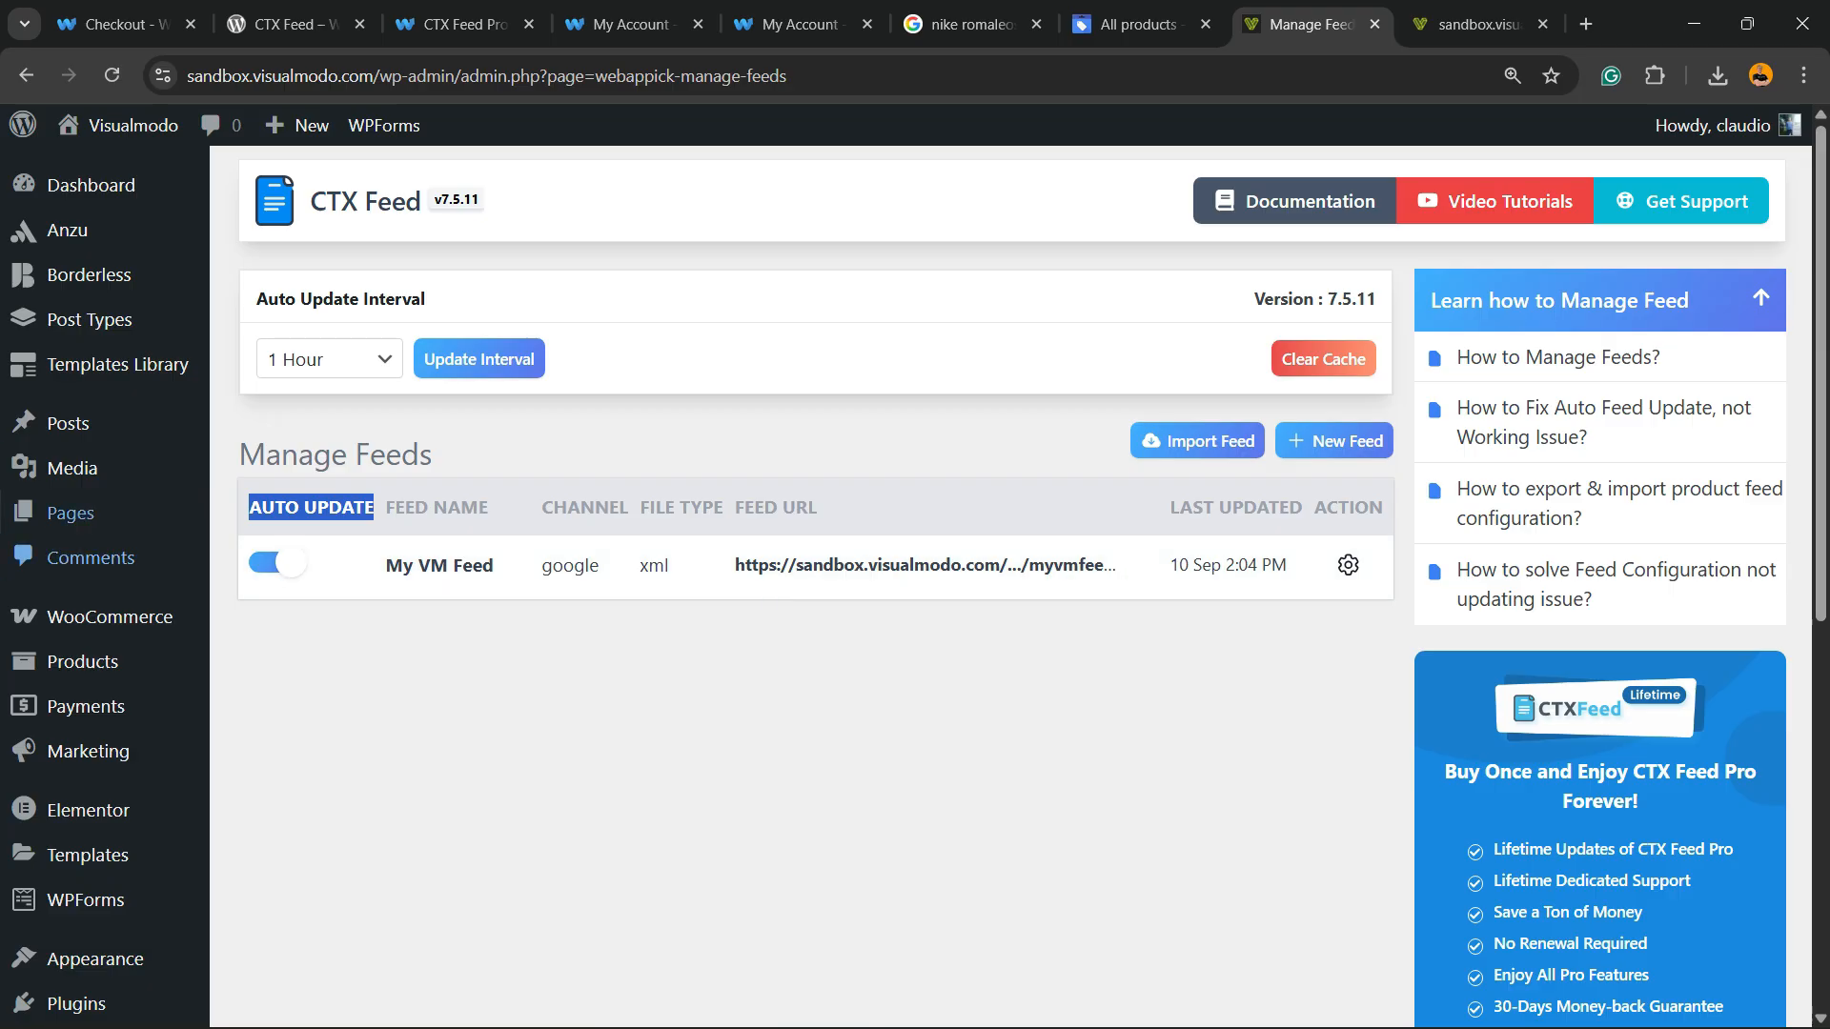
mouse_move(71, 468)
scroll(86, 571, down, 2)
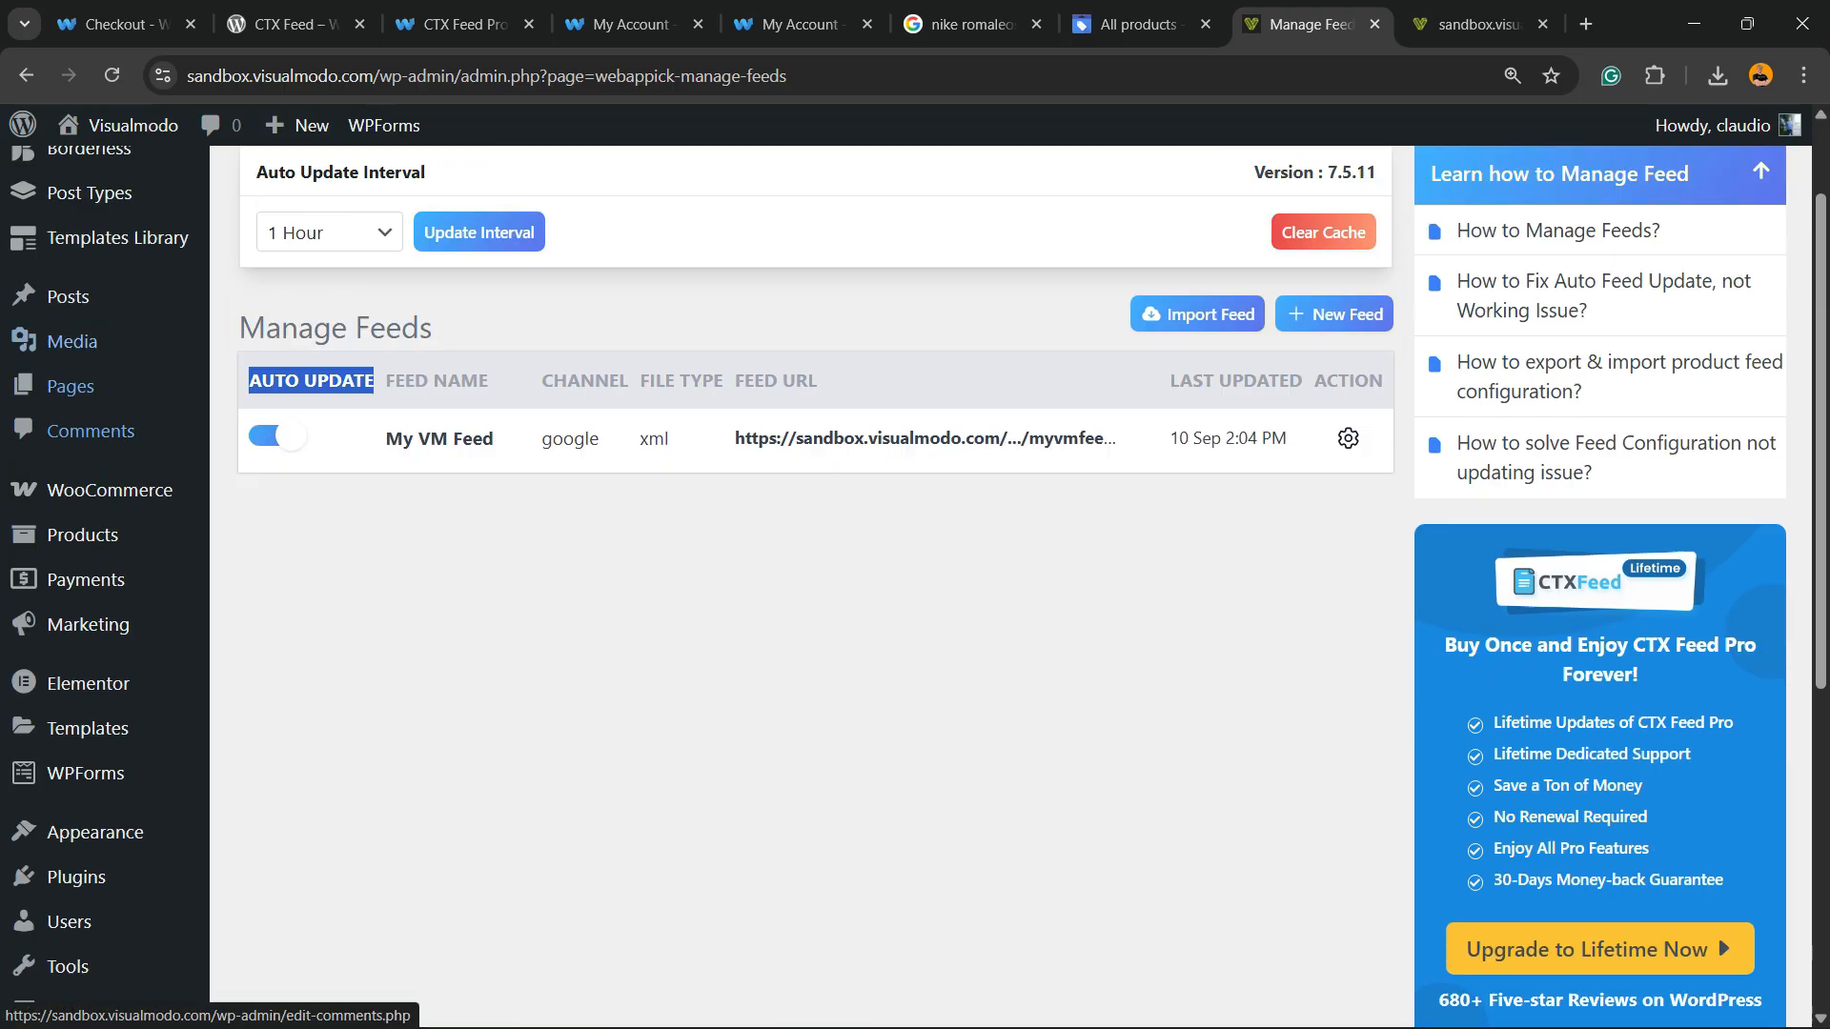
scroll(86, 661, up, 2)
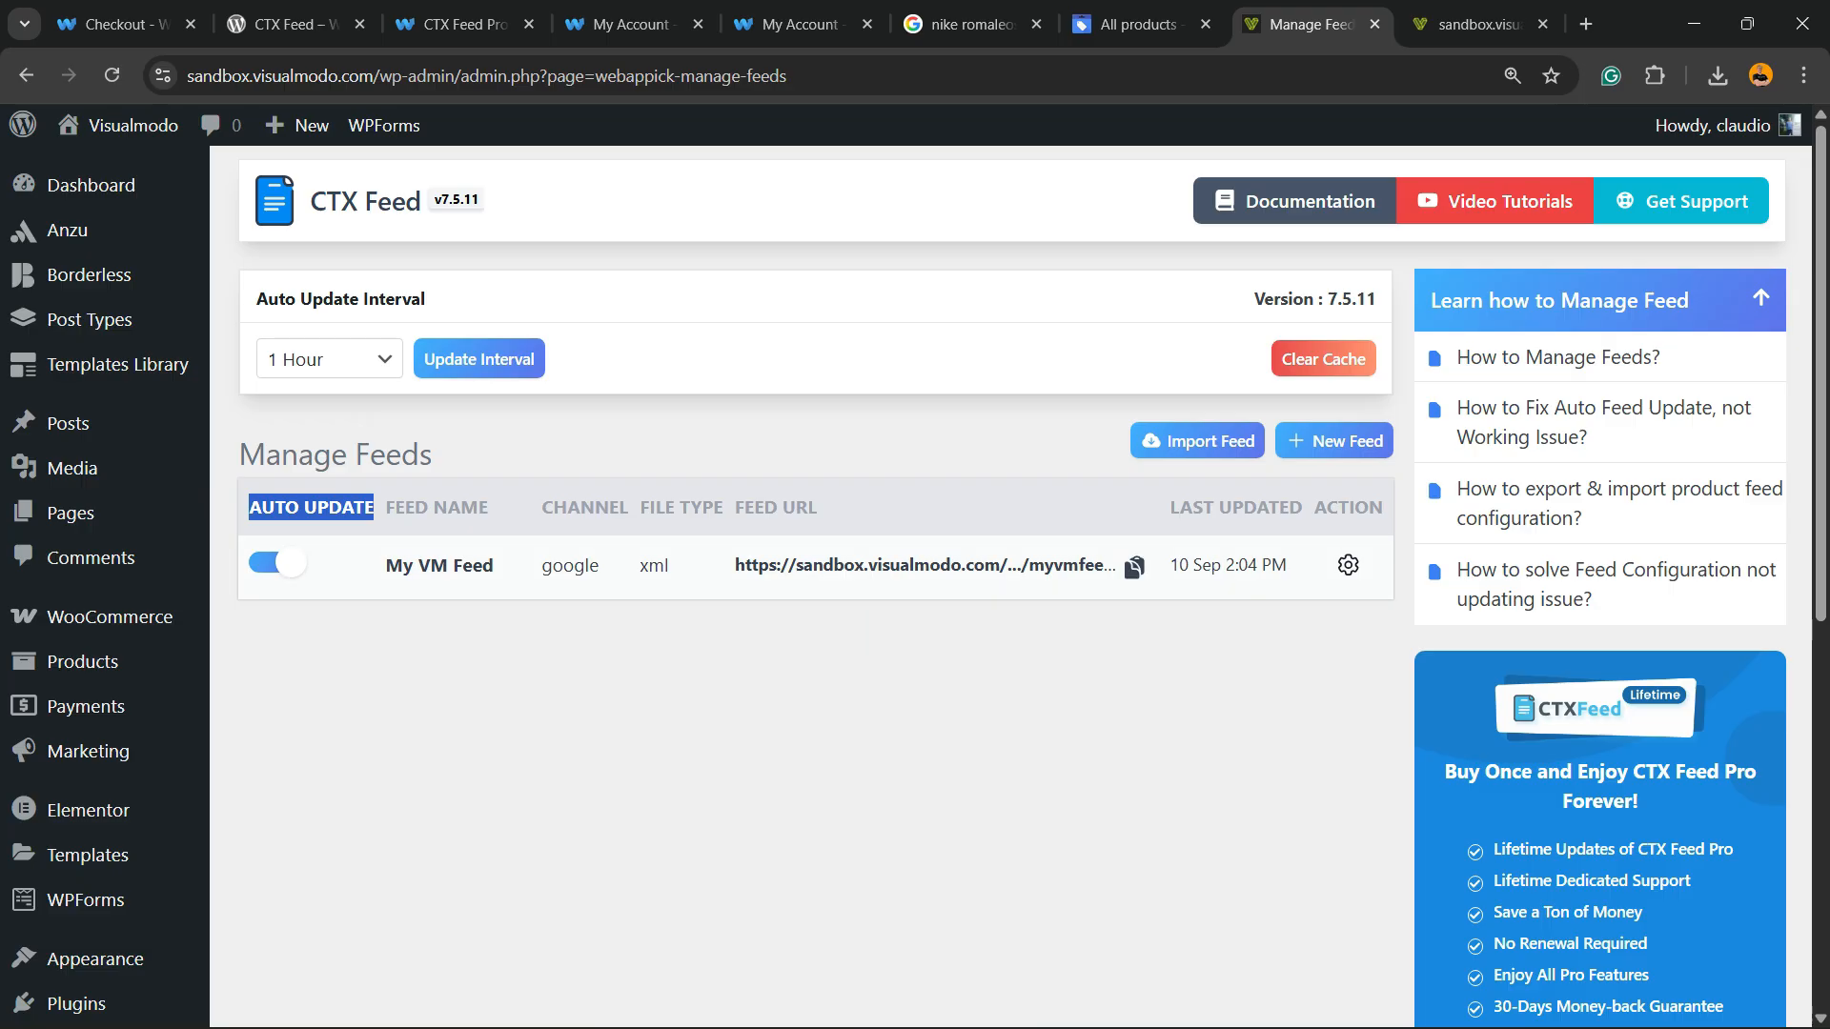
click(1347, 566)
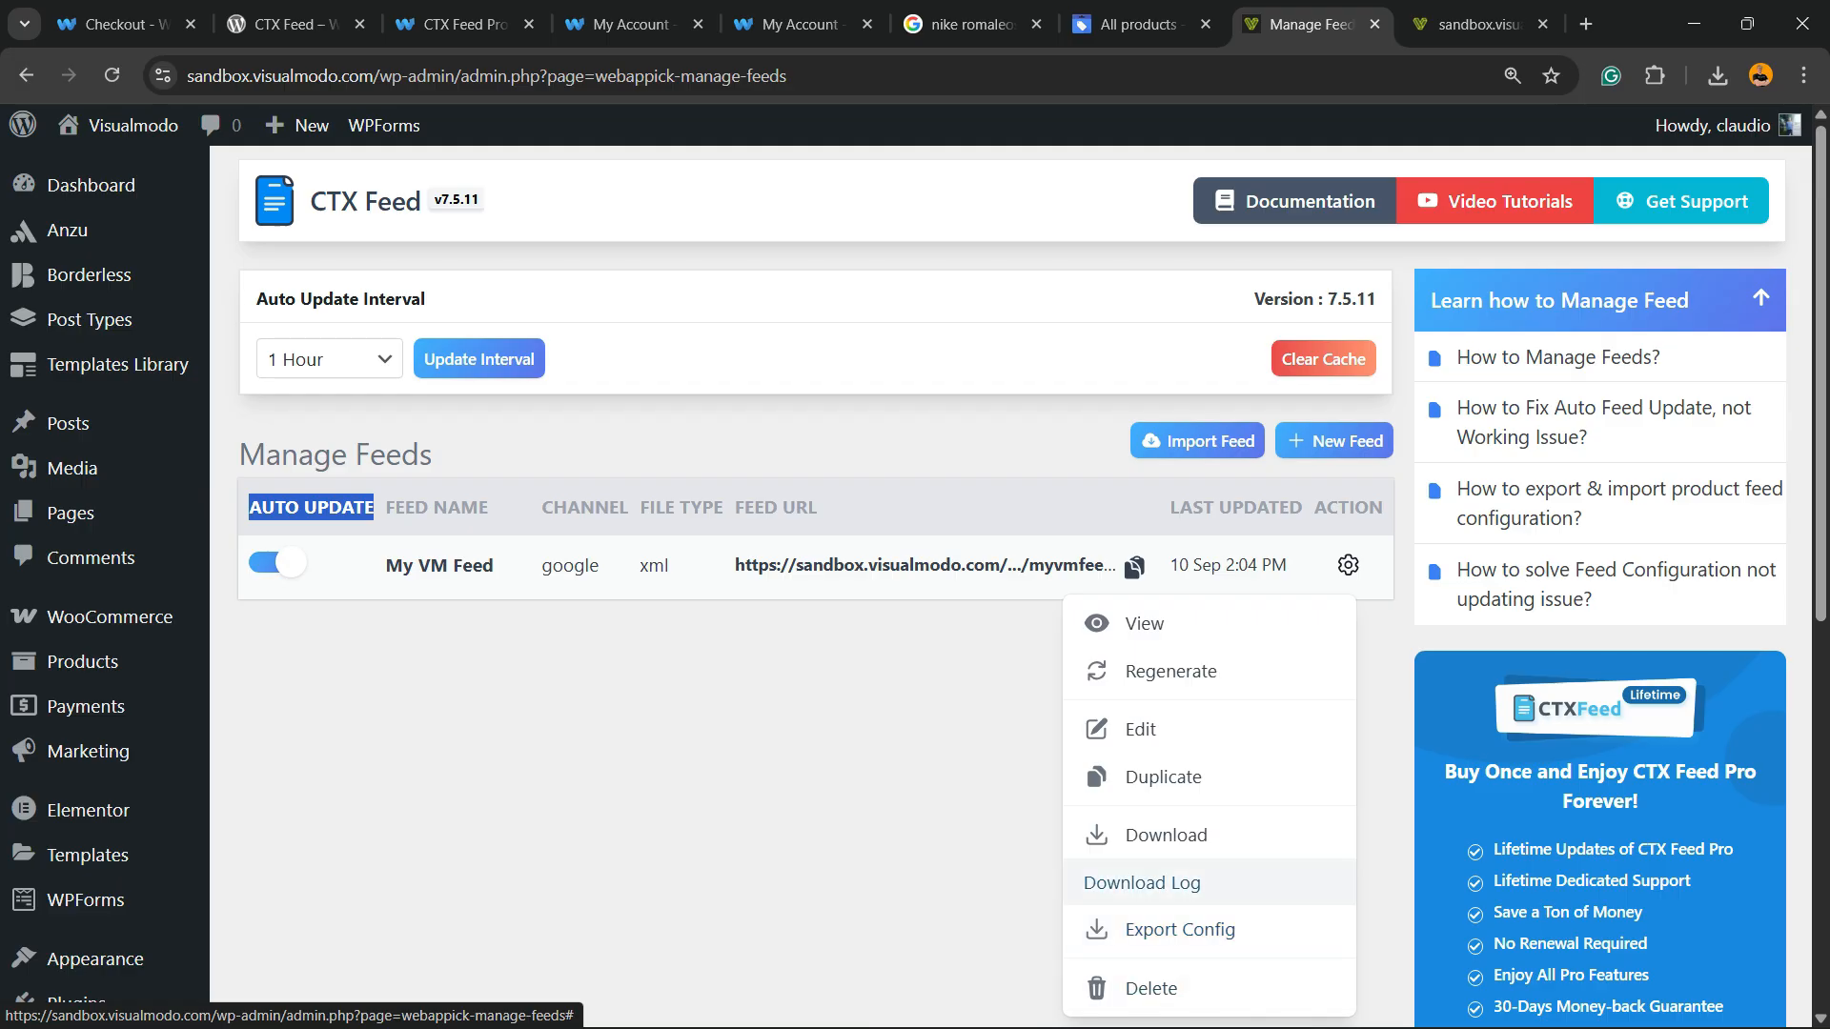
click(1135, 567)
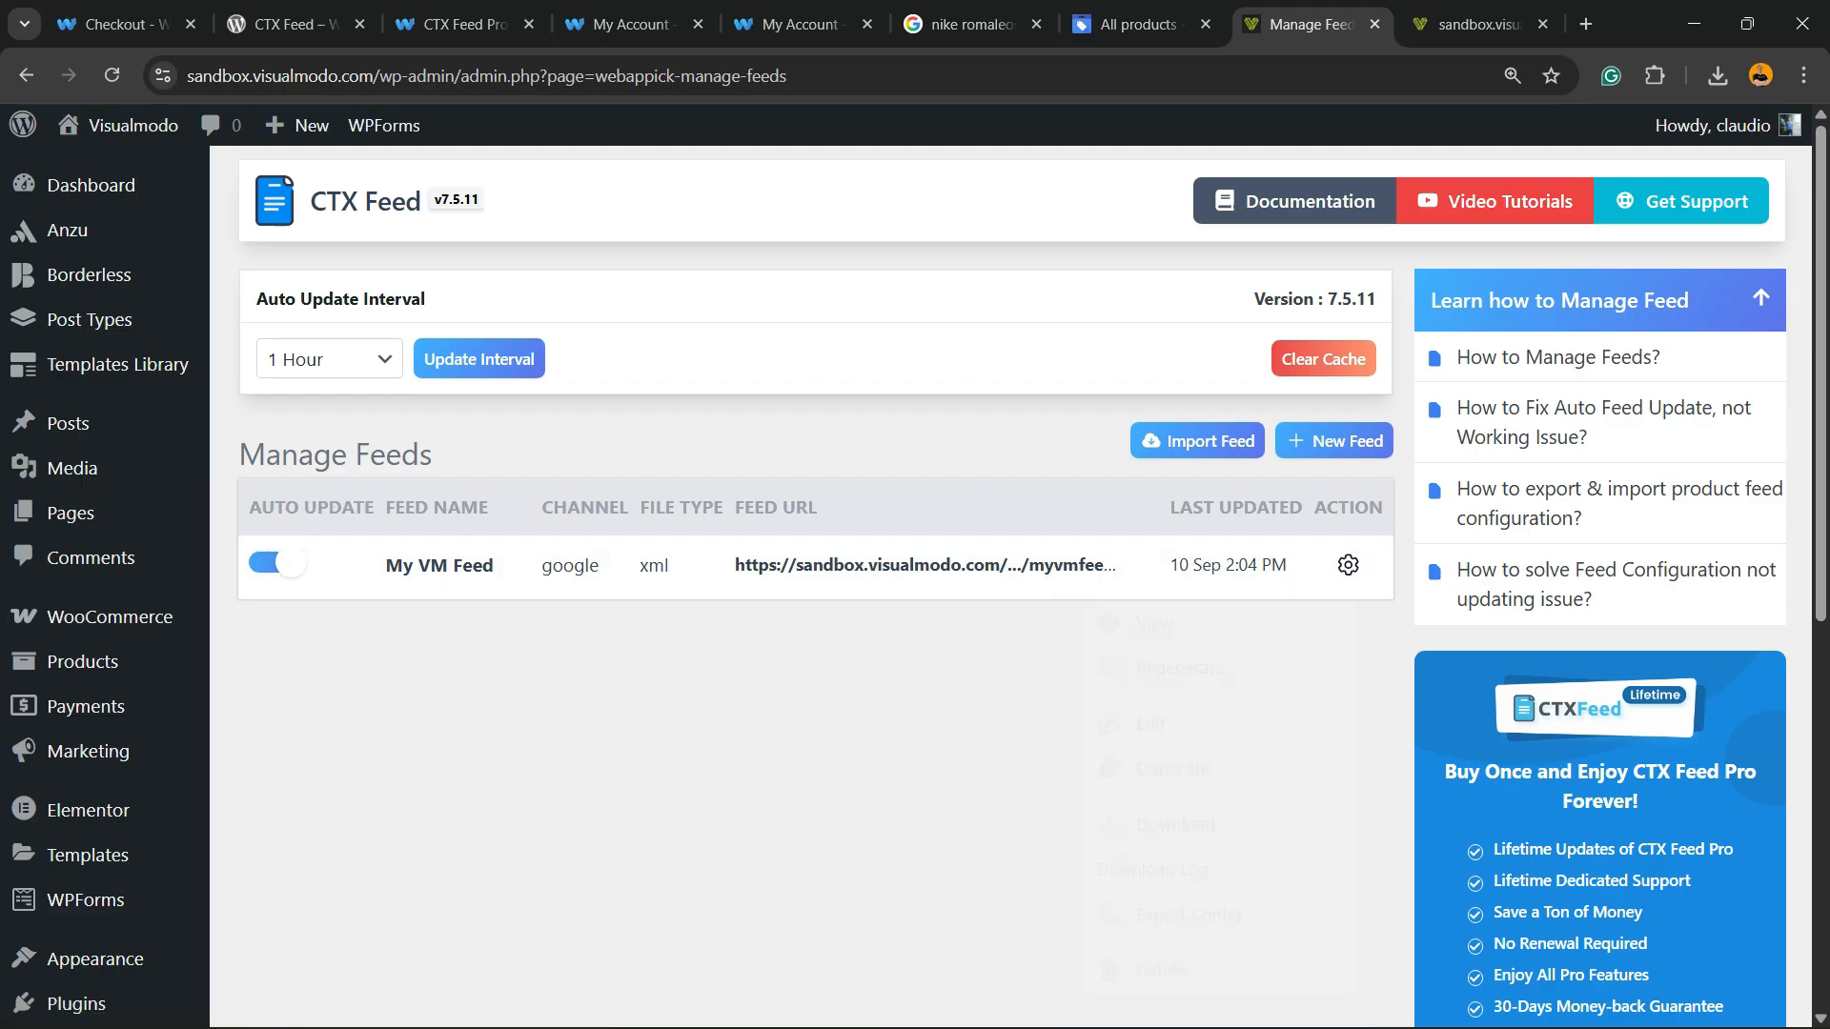
- View CTX Feed's Attributes Mapping page and its Dynamic Attributes page
scroll(85, 610, down, 8)
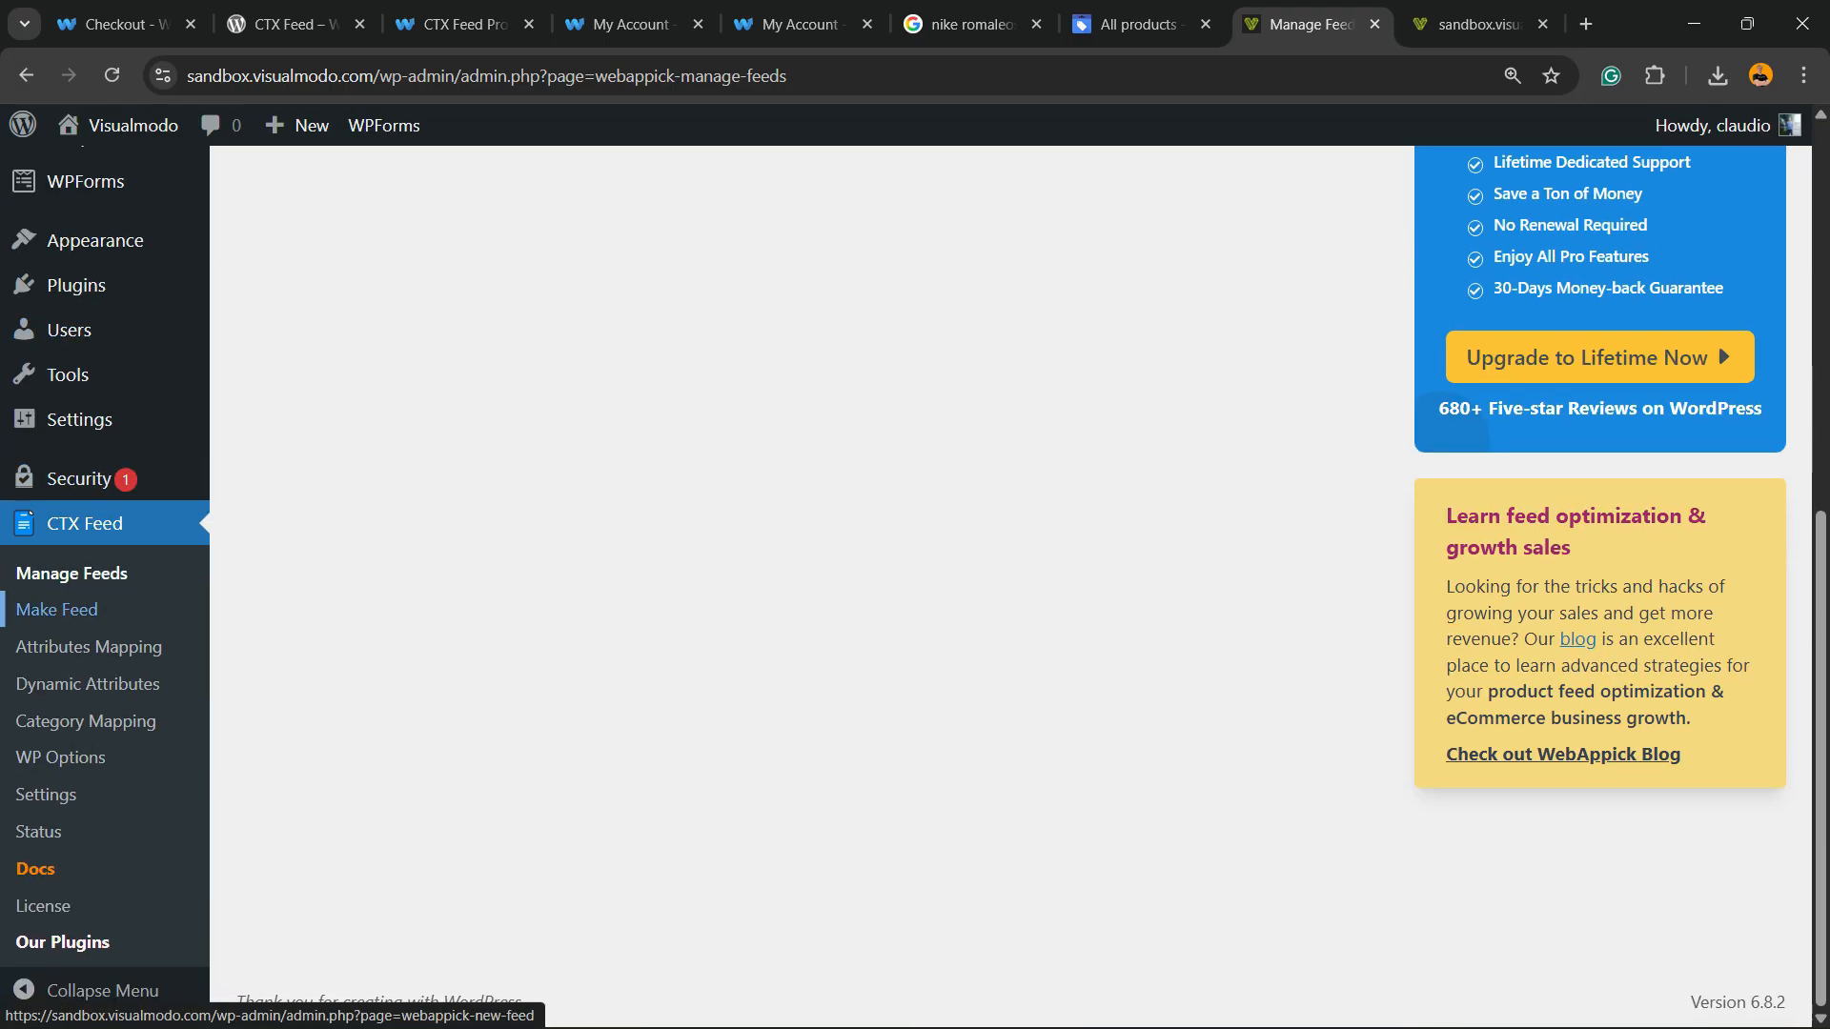
click(89, 646)
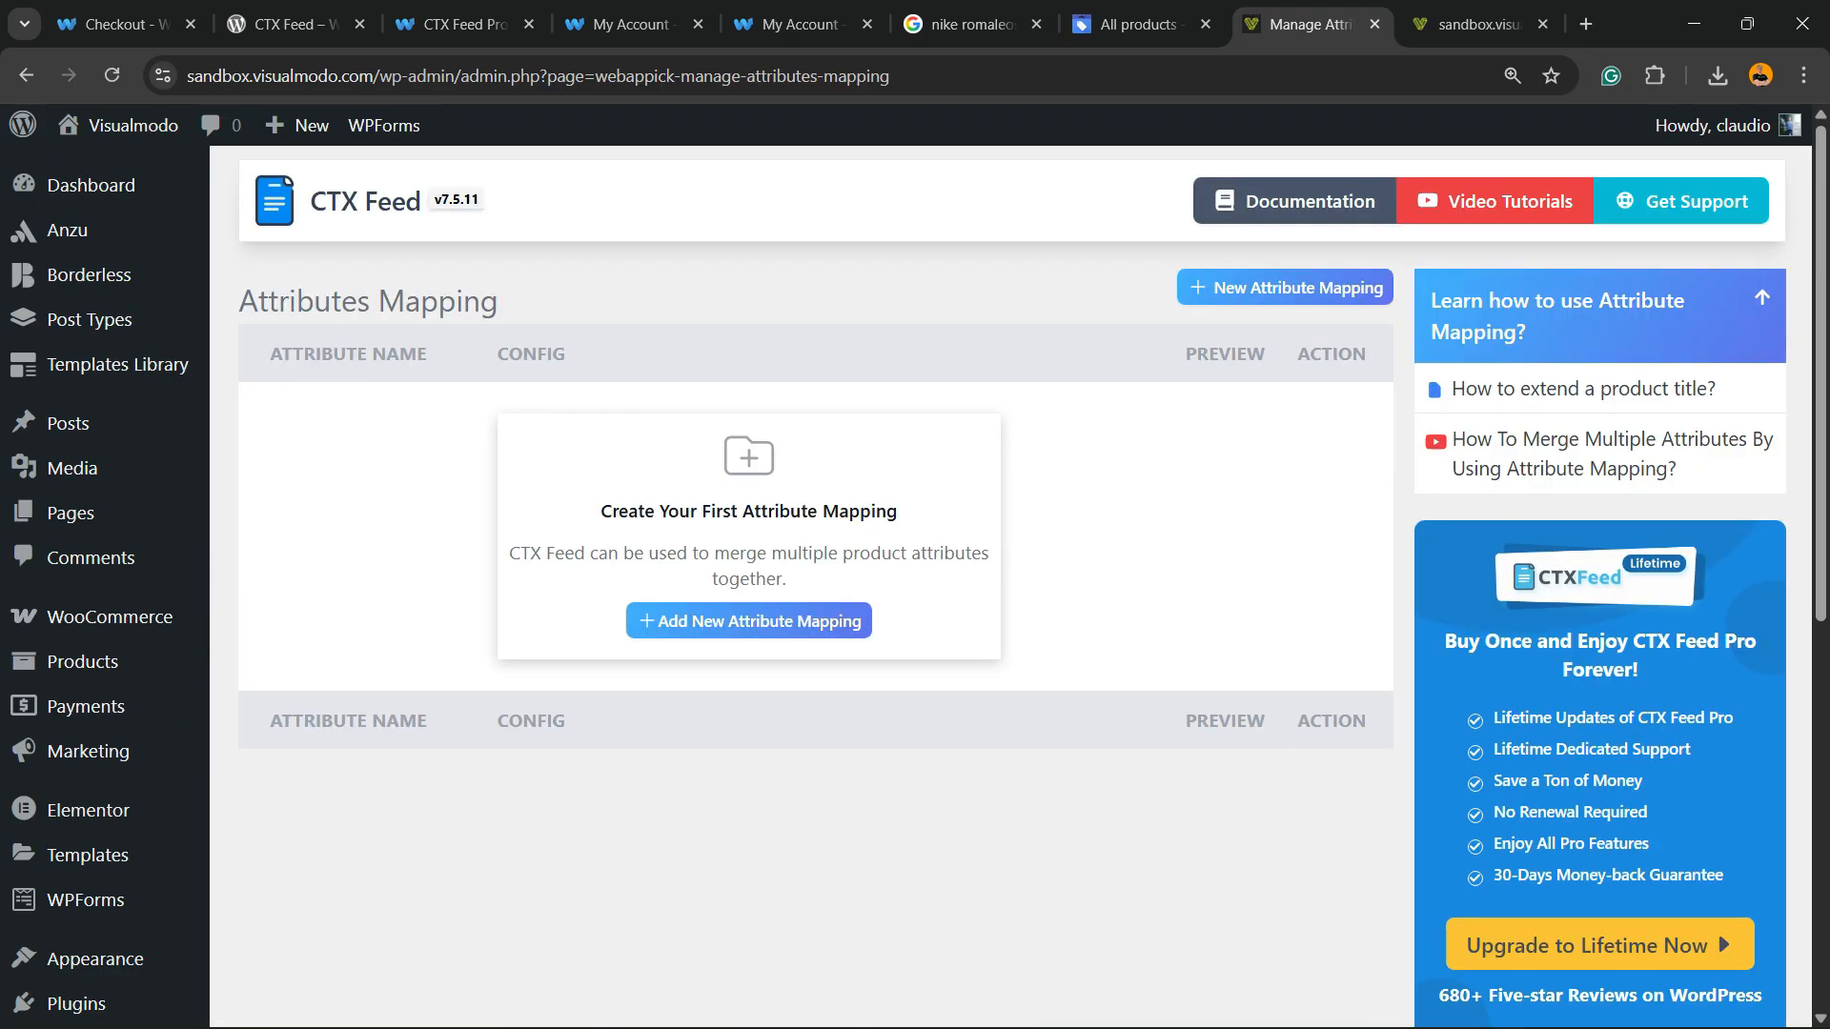
scroll(286, 571, down, 7)
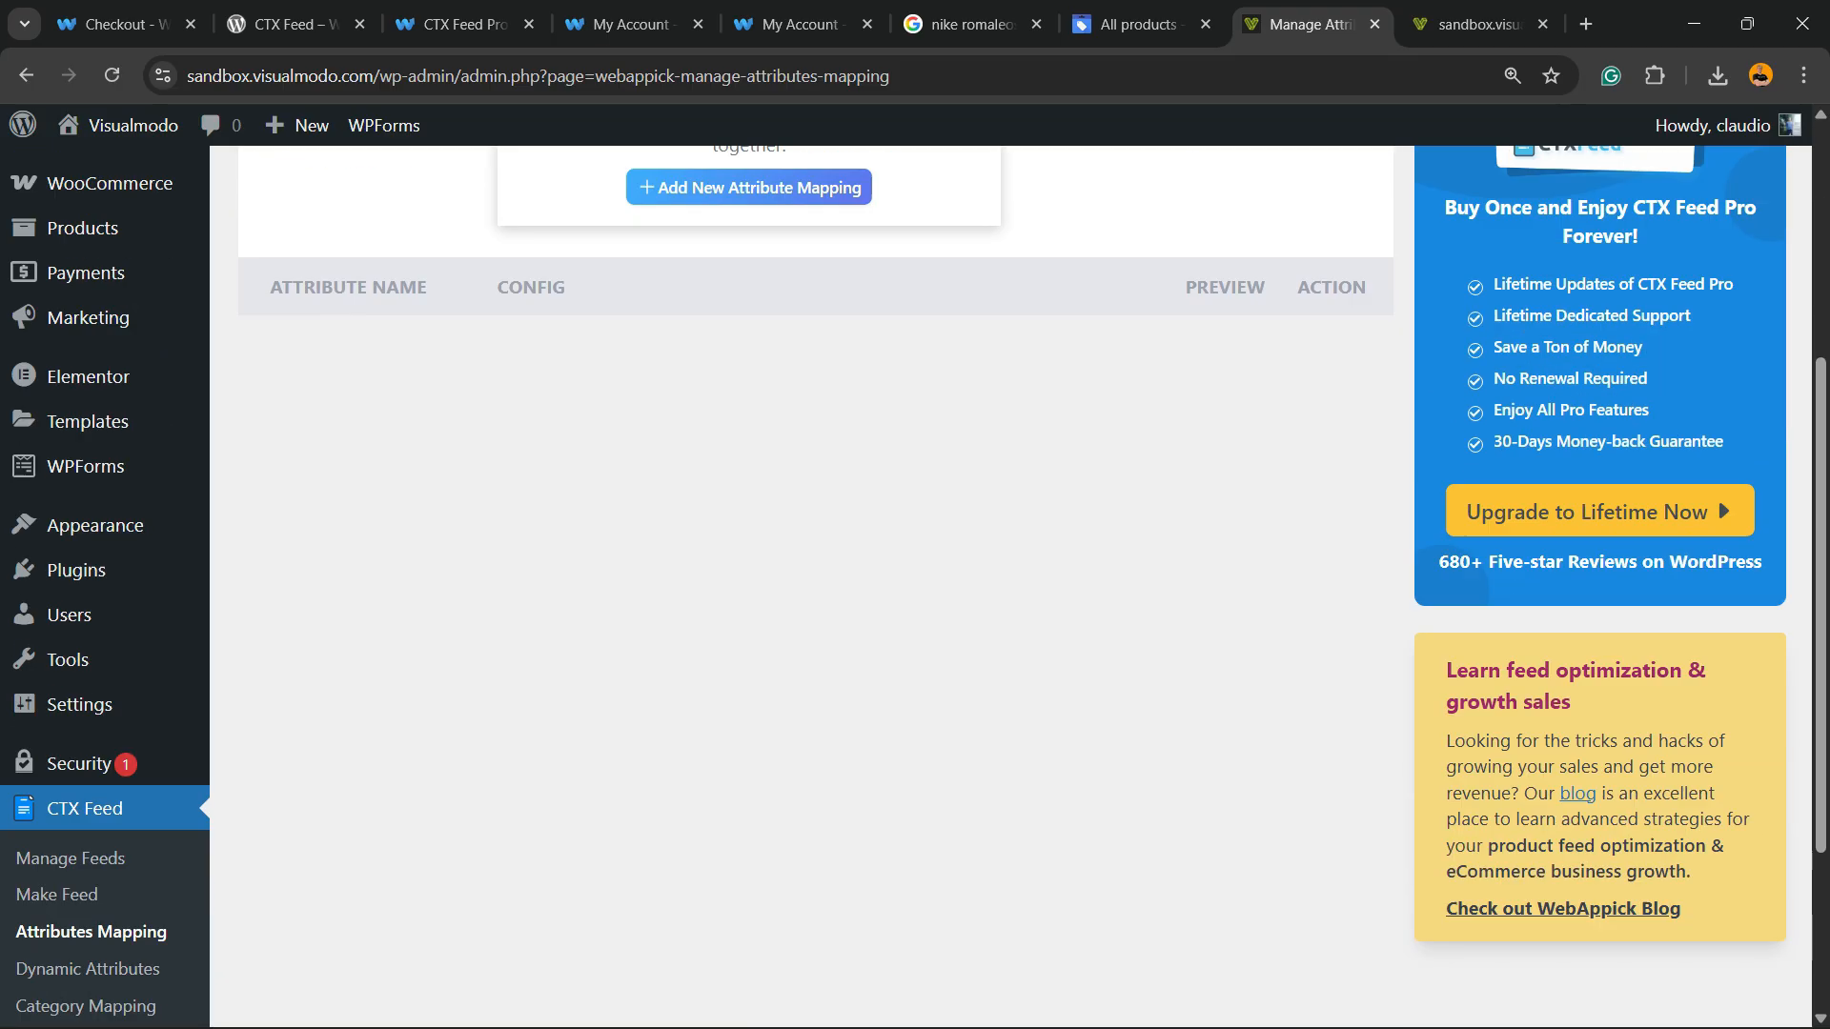
click(88, 687)
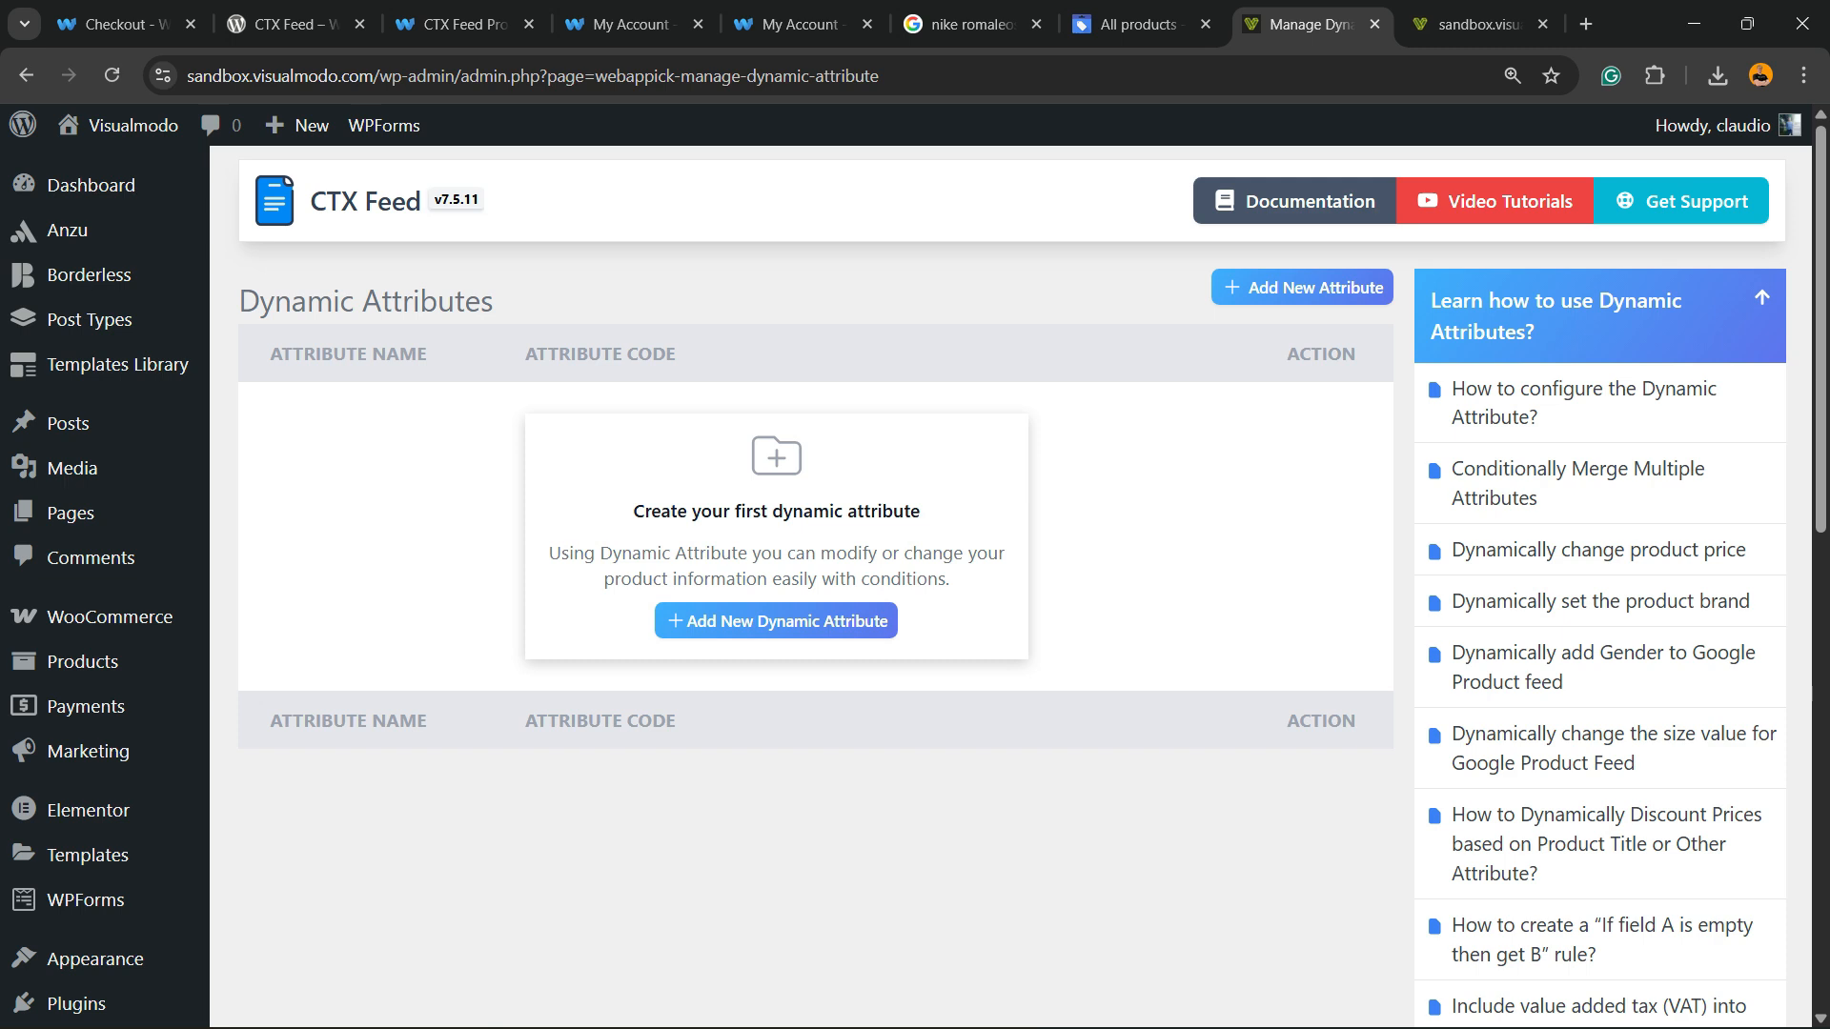
- View CTX Feed's Category Mapping page and its WP Options page
scroll(820, 572, down, 5)
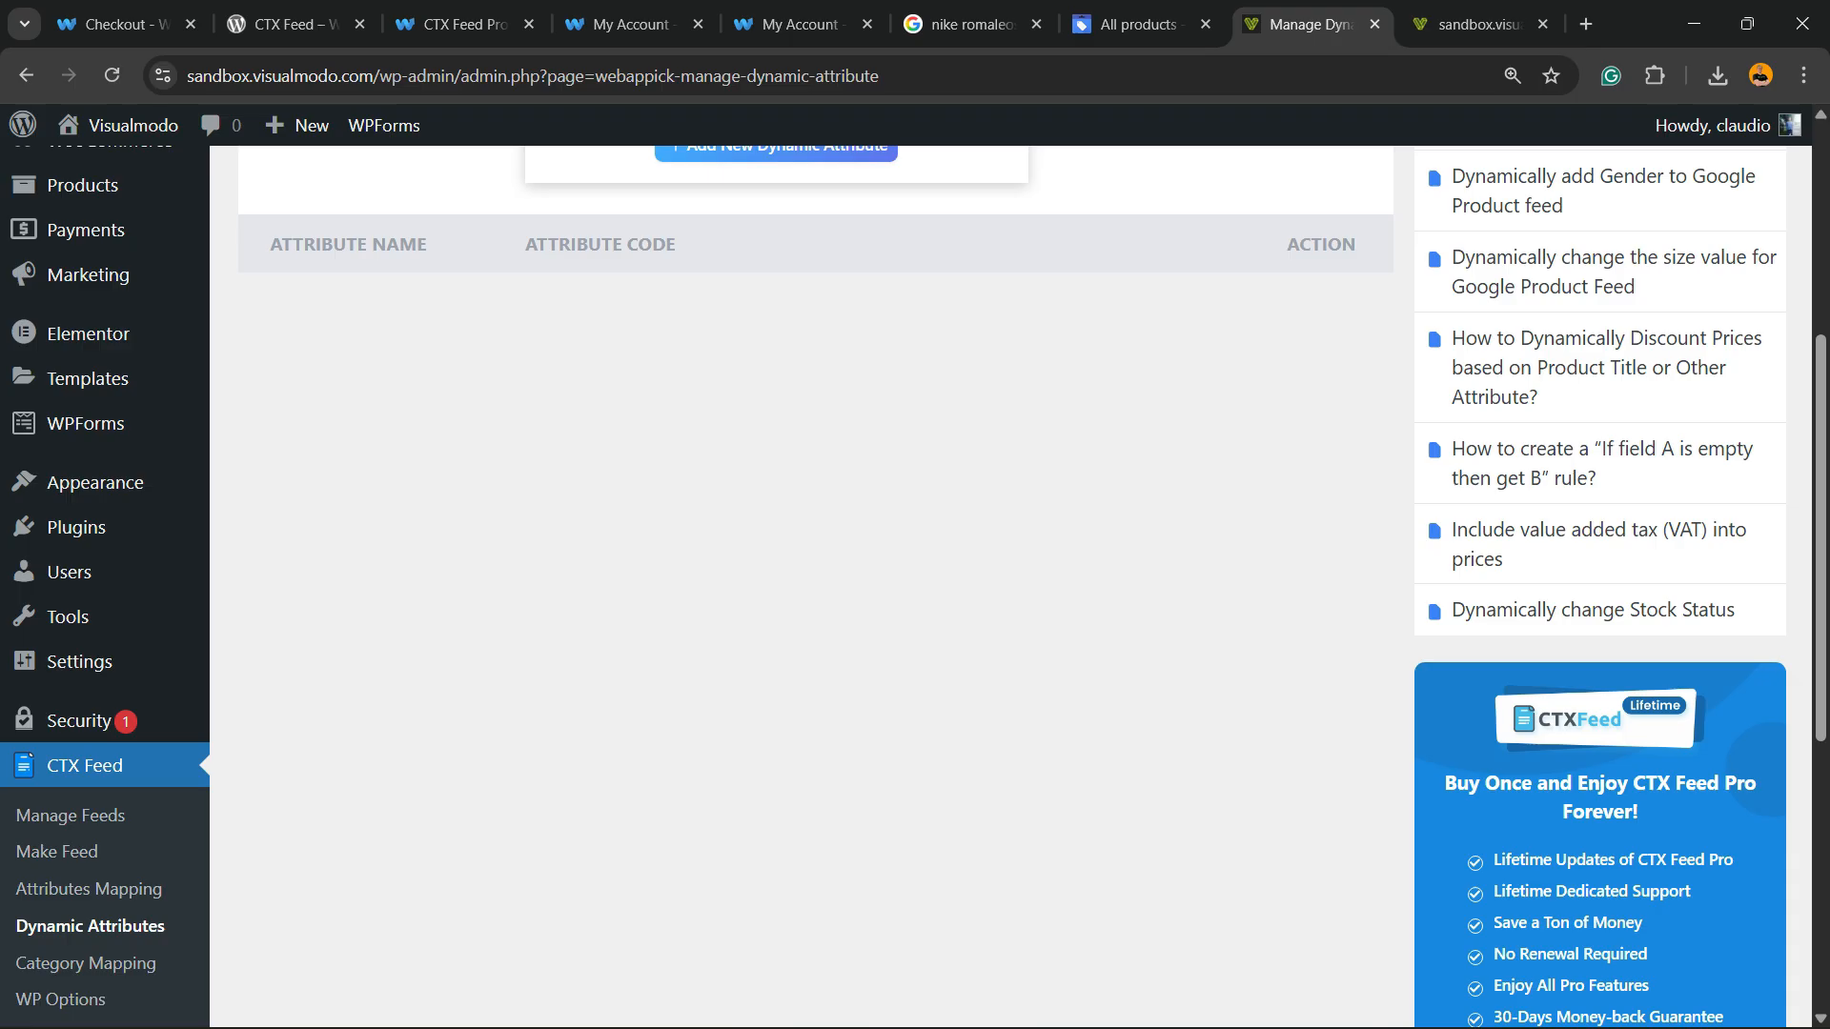
scroll(820, 572, down, 2)
click(67, 725)
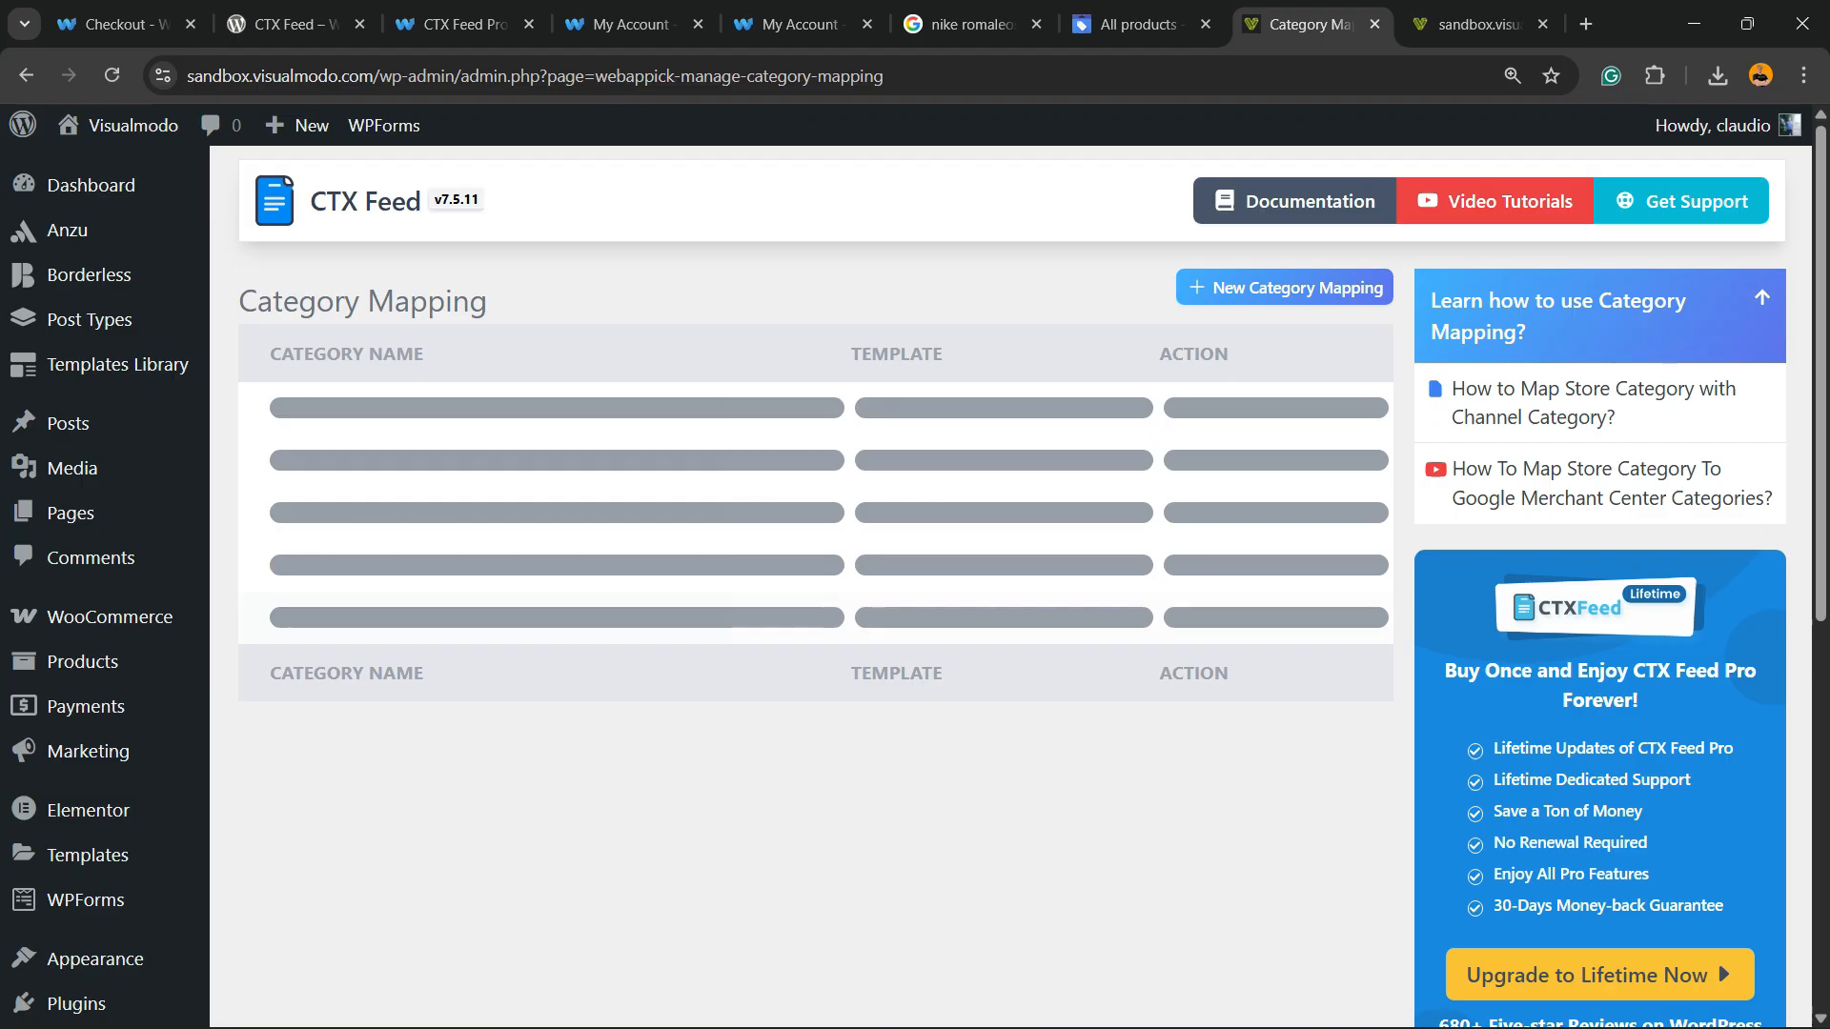
scroll(819, 572, down, 4)
scroll(68, 616, down, 2)
click(61, 756)
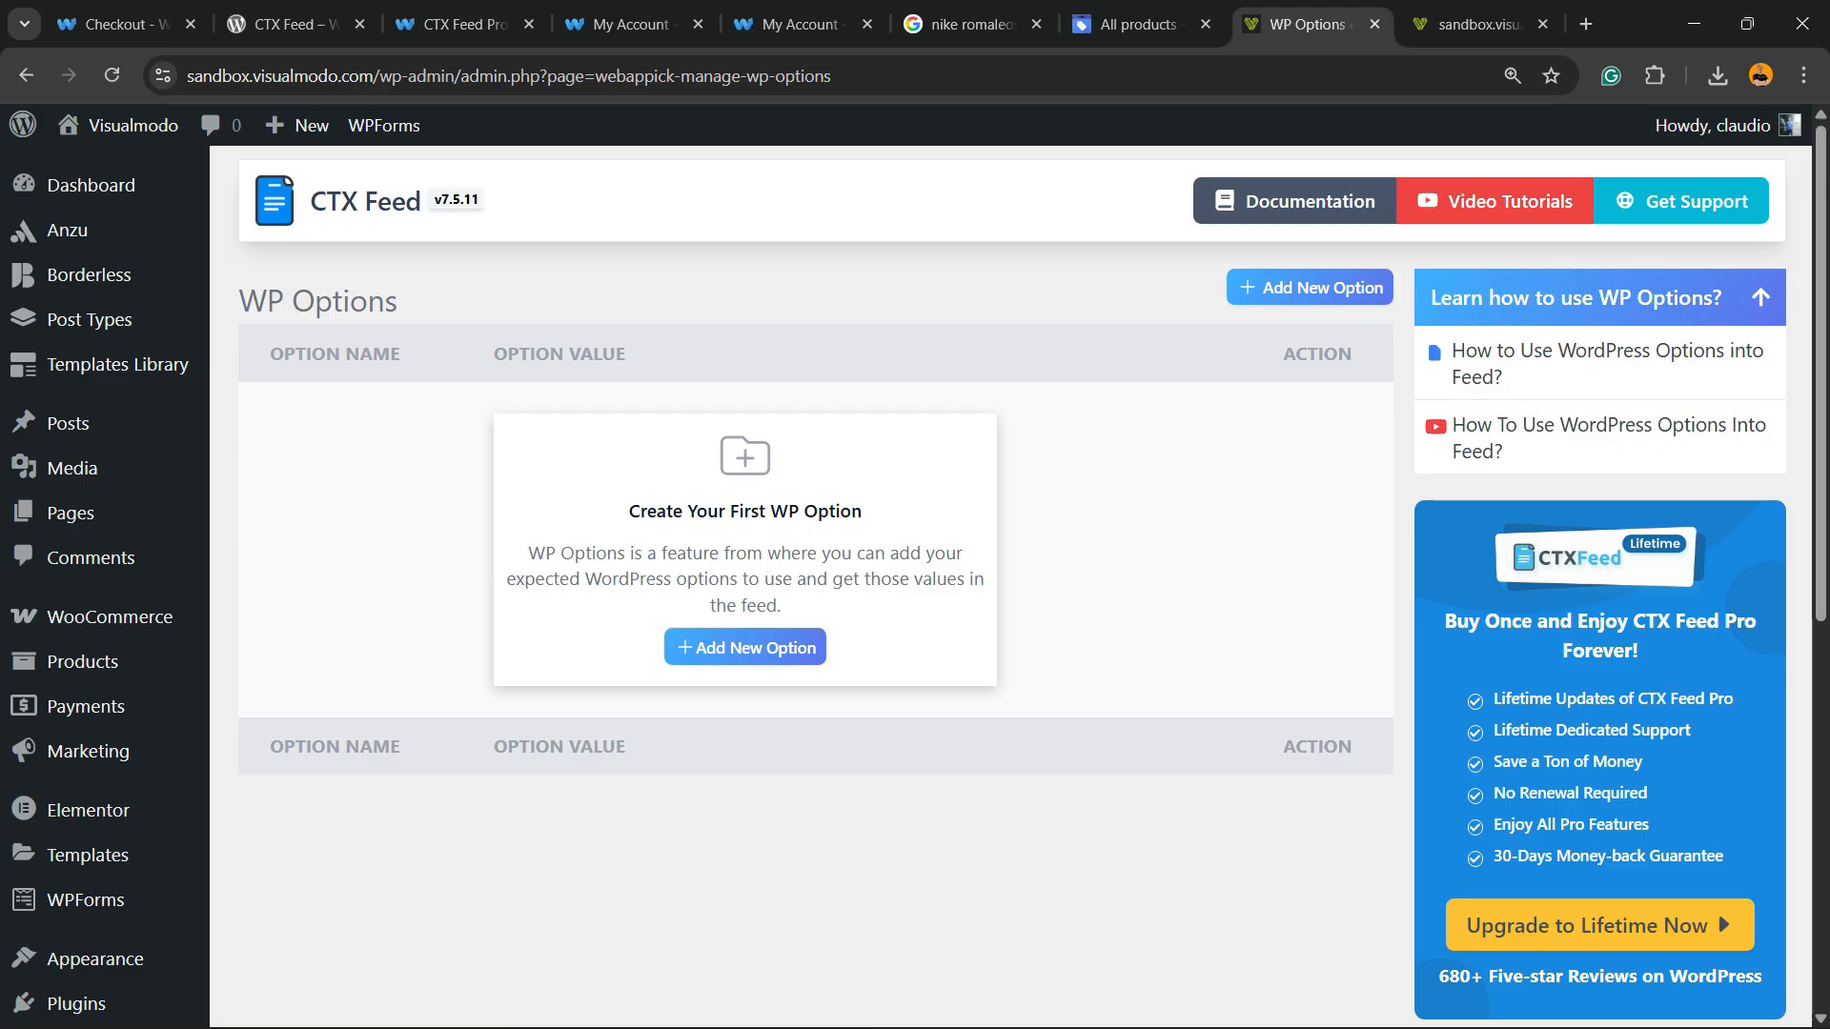
- Open CTX Feed's settings and examine the common settings, from product batch and query options through tracking, shipping and FTP upload
scroll(68, 617, down, 5)
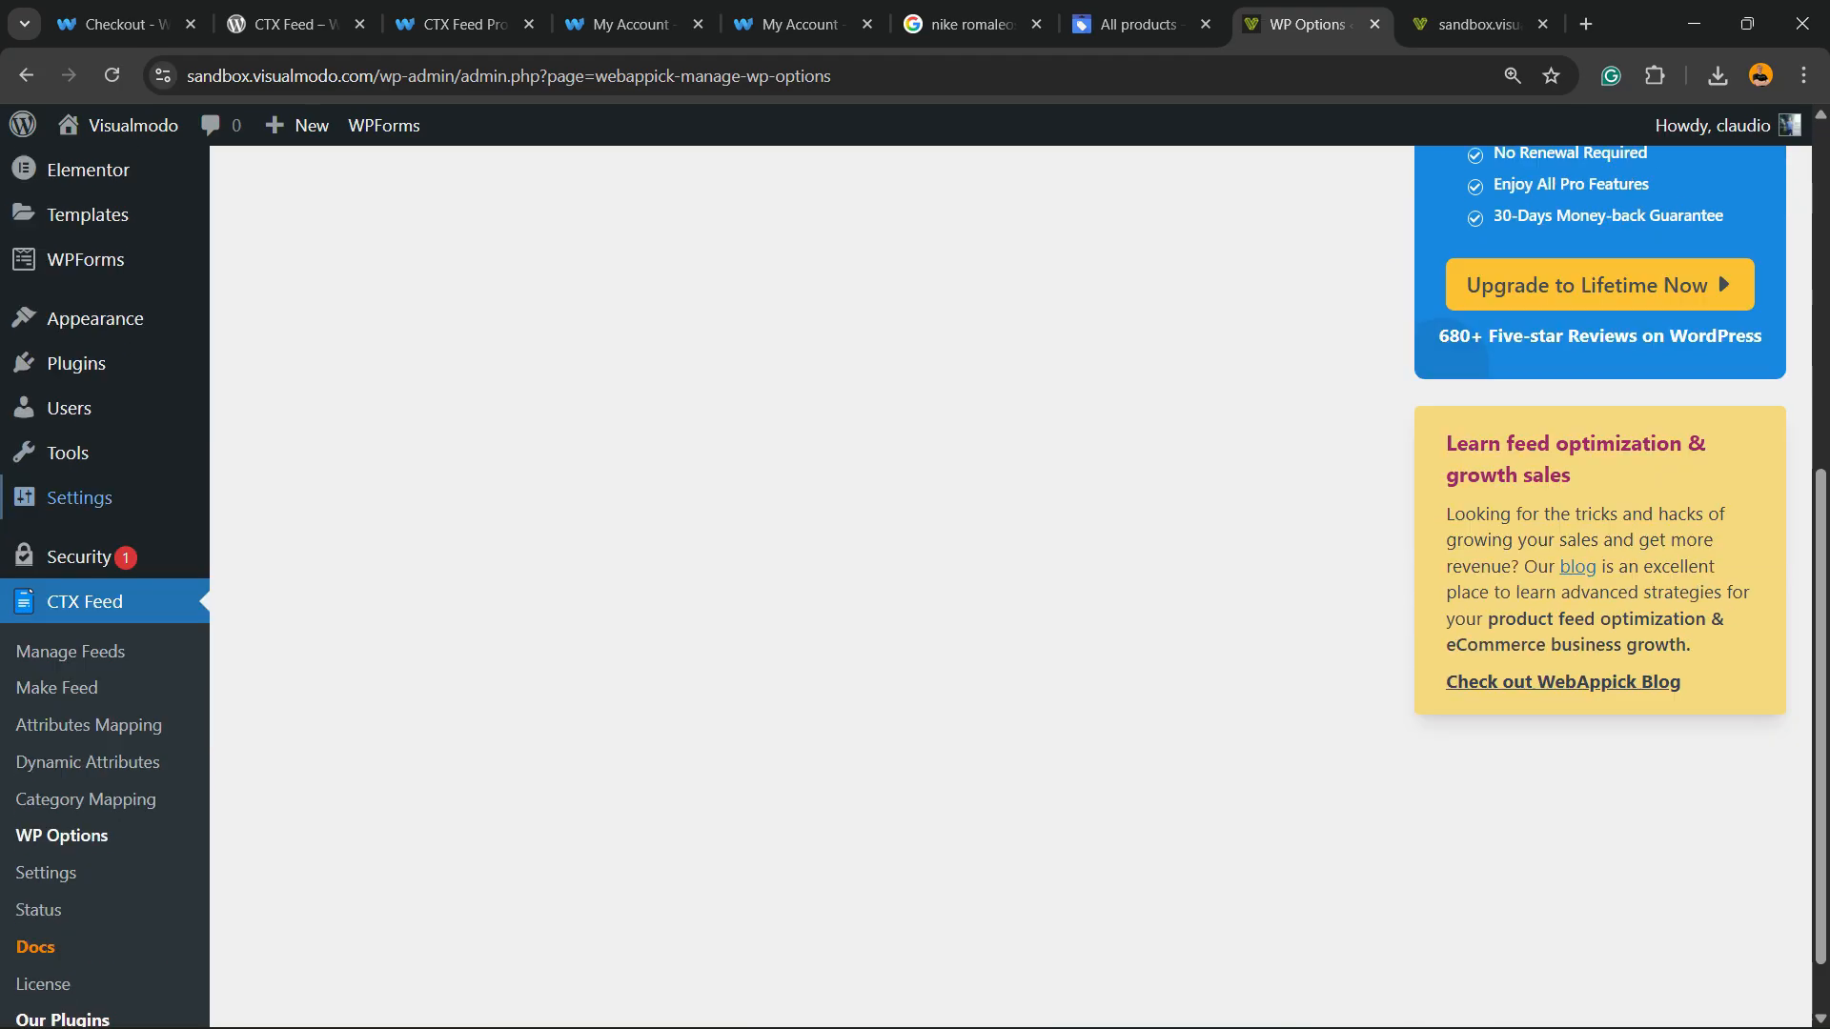
click(57, 752)
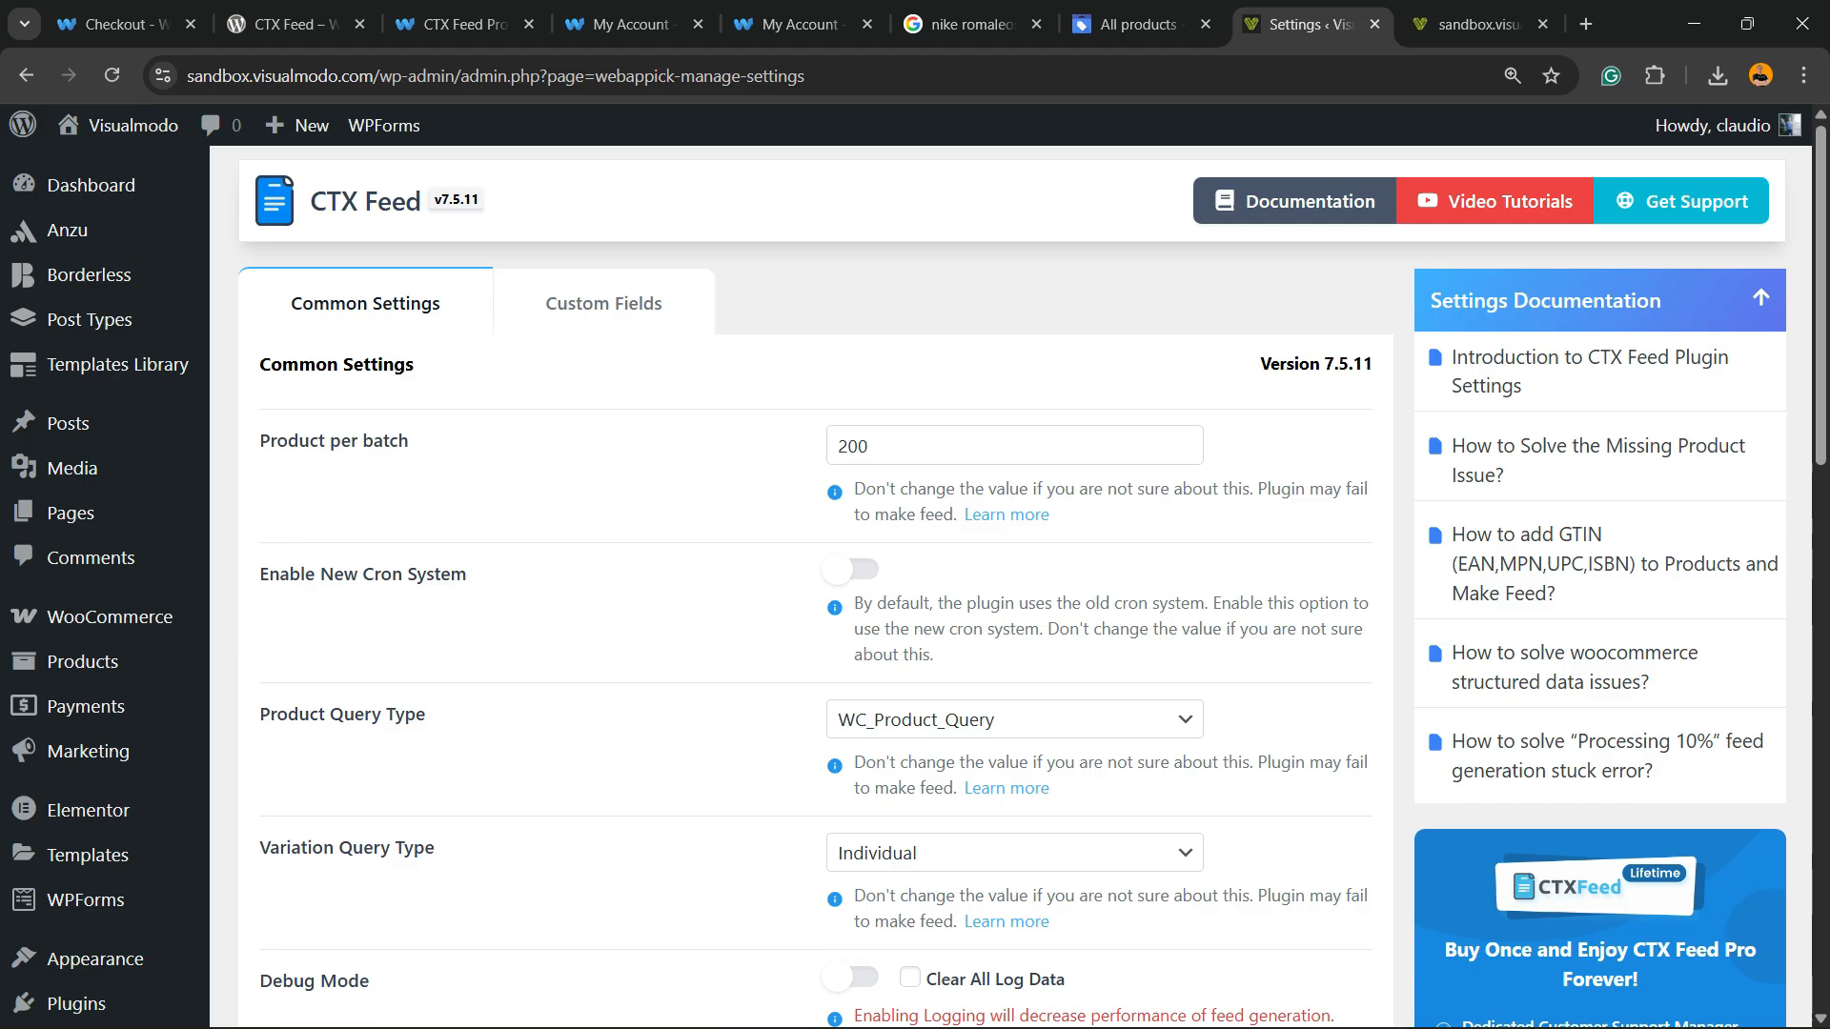
scroll(915, 572, down, 3)
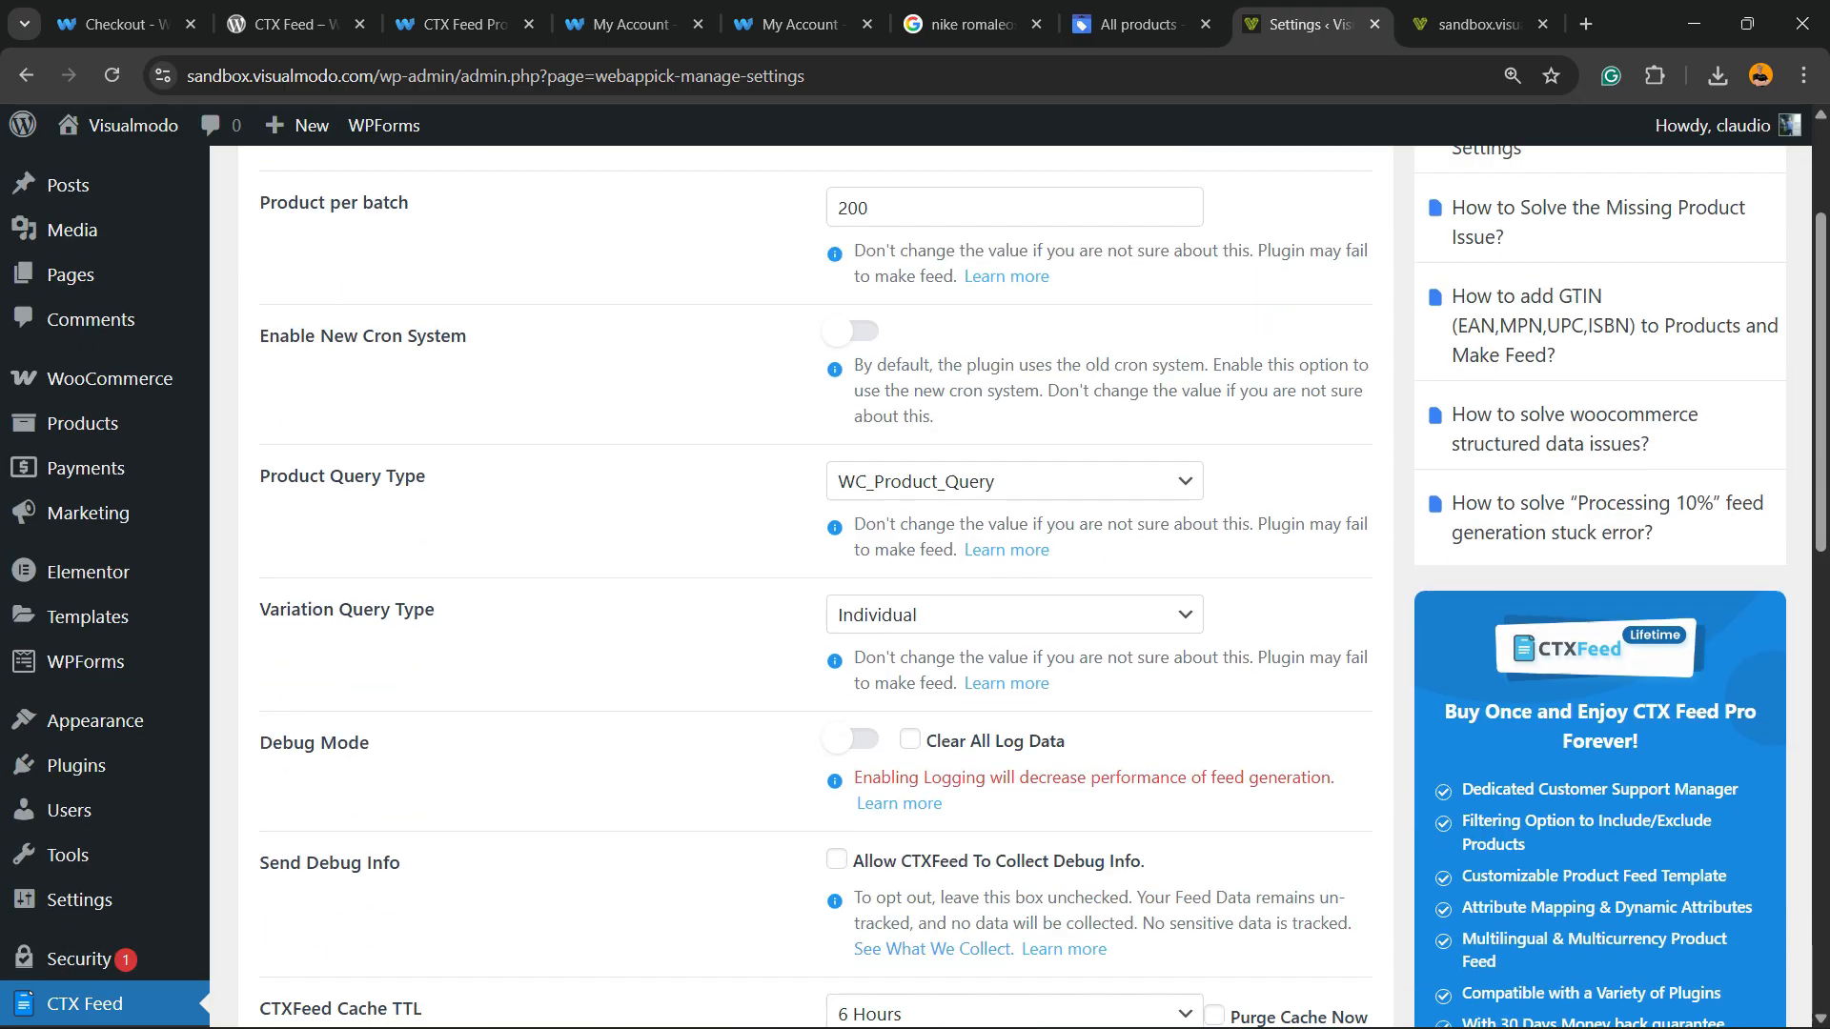
scroll(915, 572, down, 3)
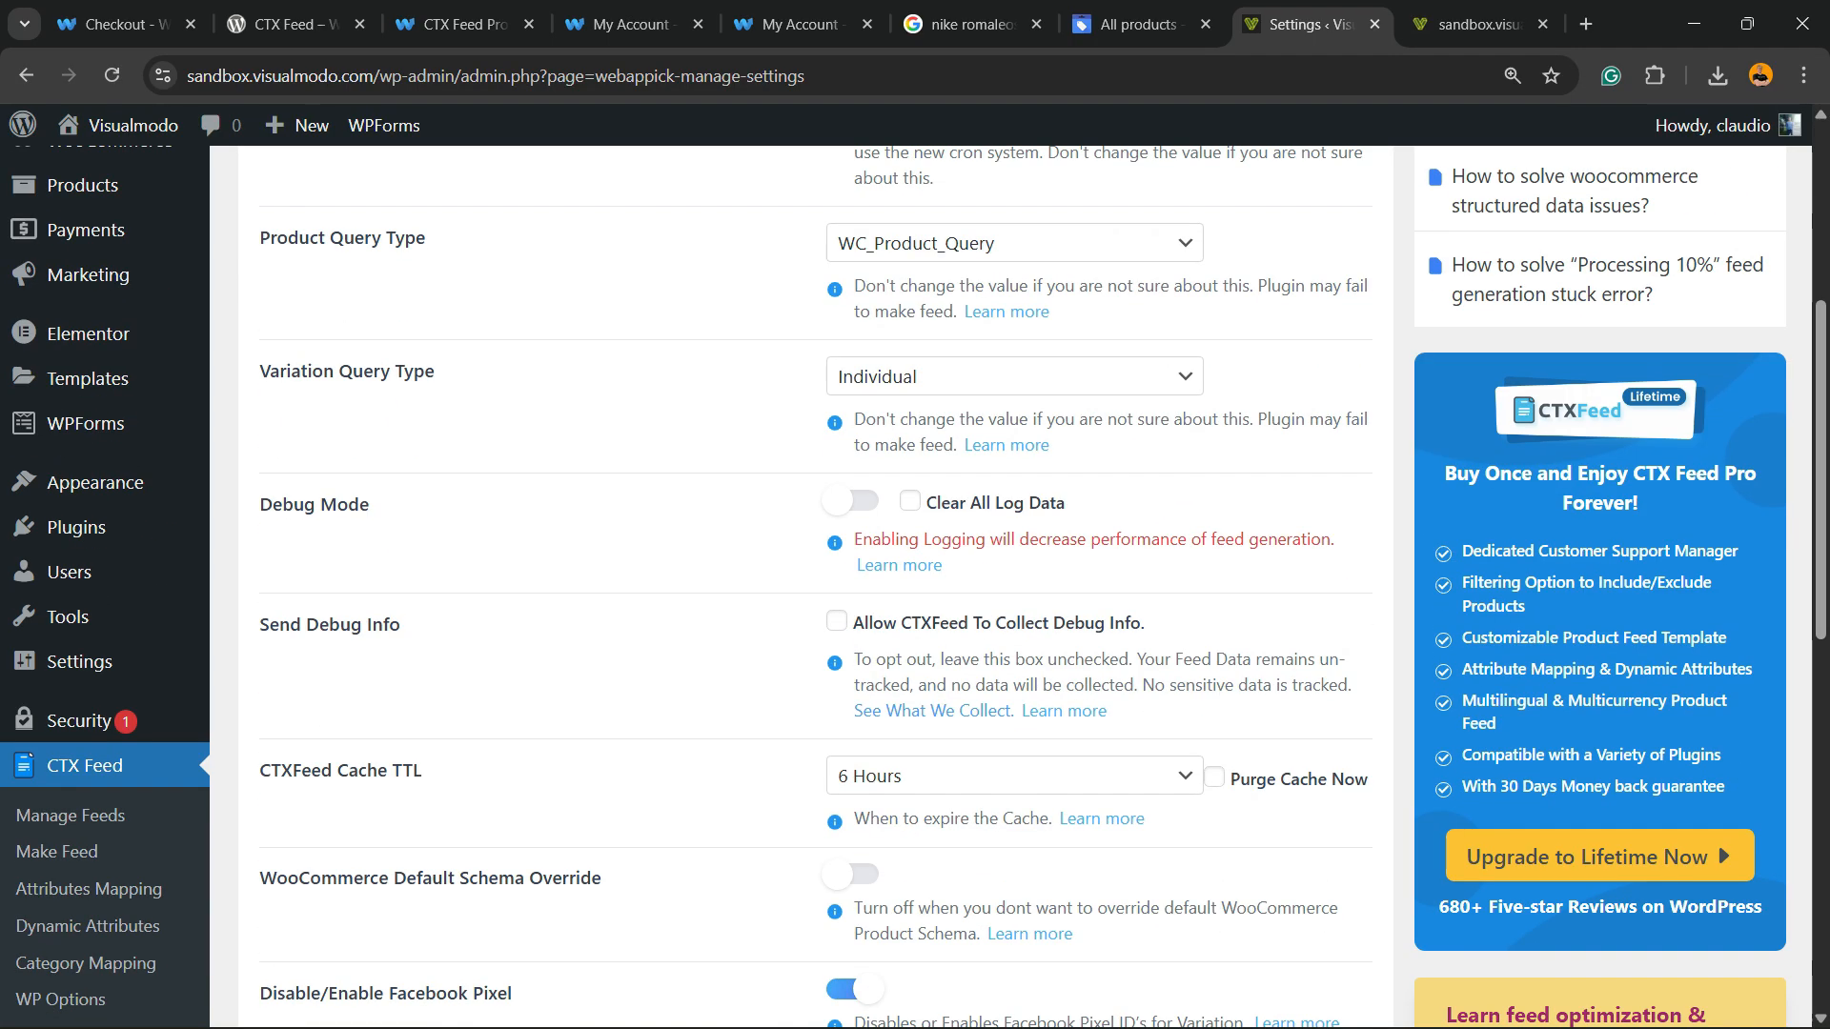
scroll(915, 572, down, 3)
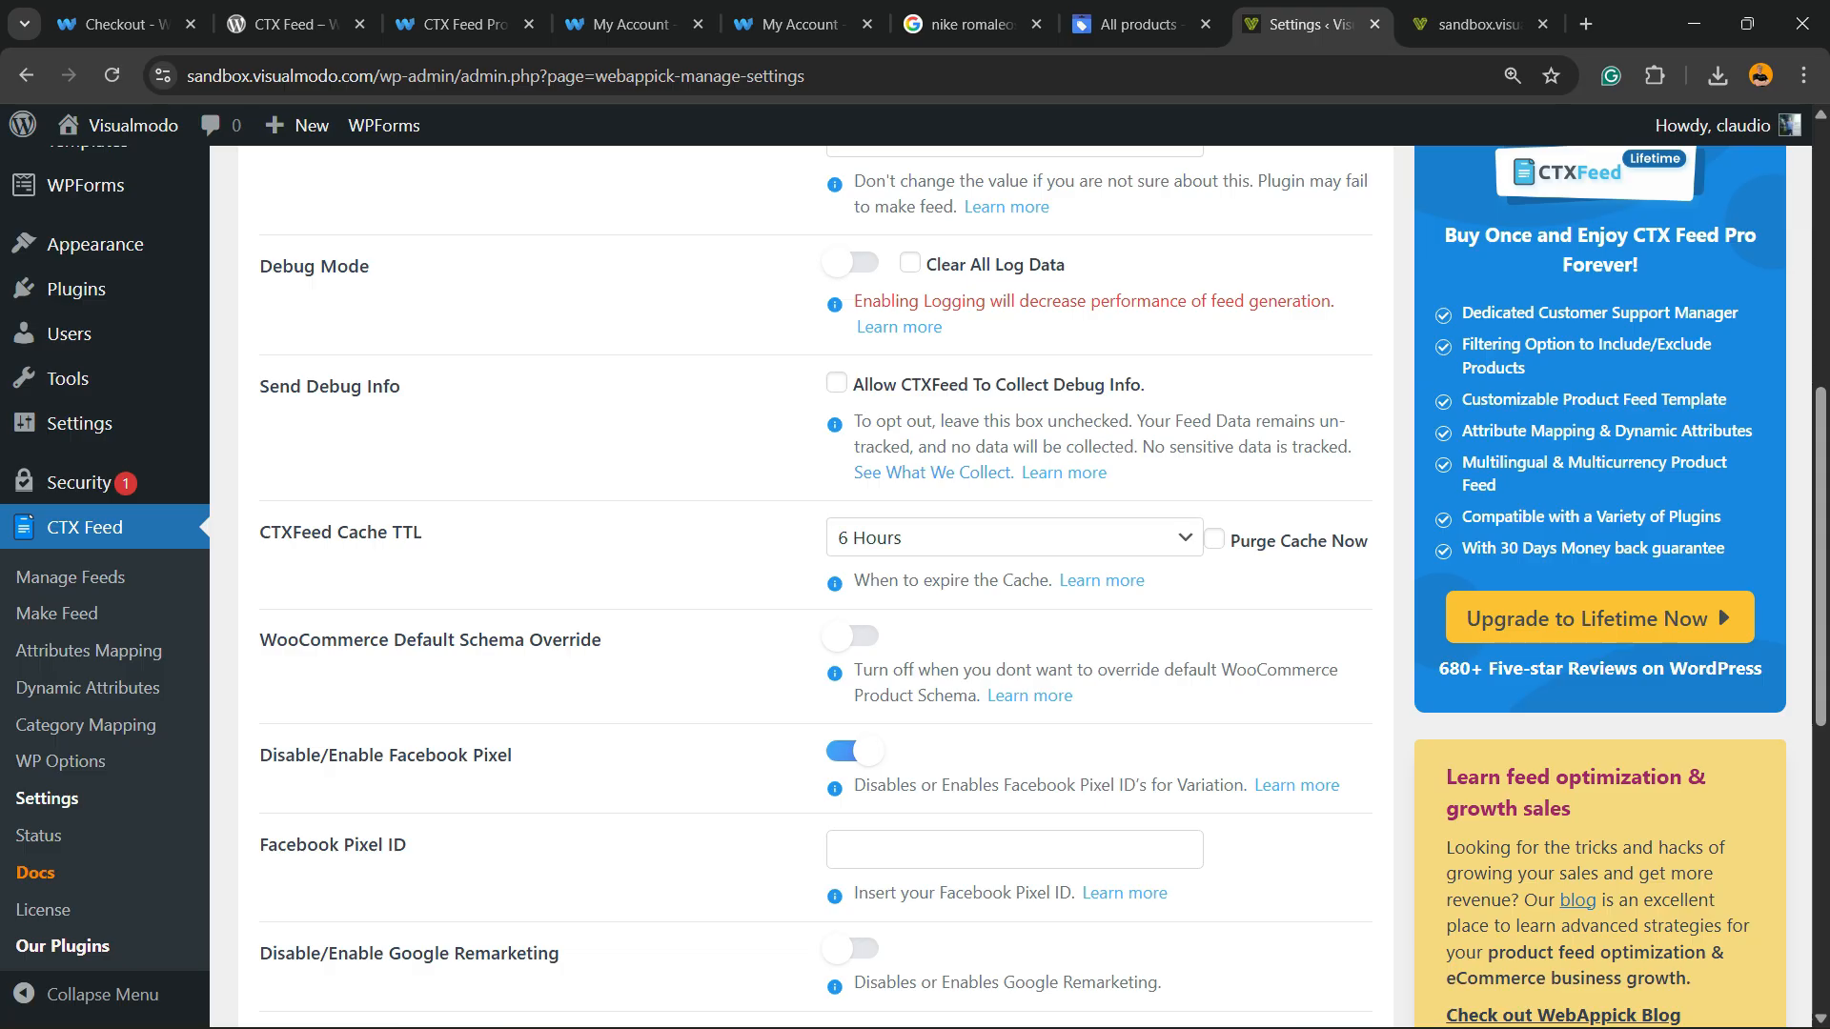
scroll(1011, 572, down, 2)
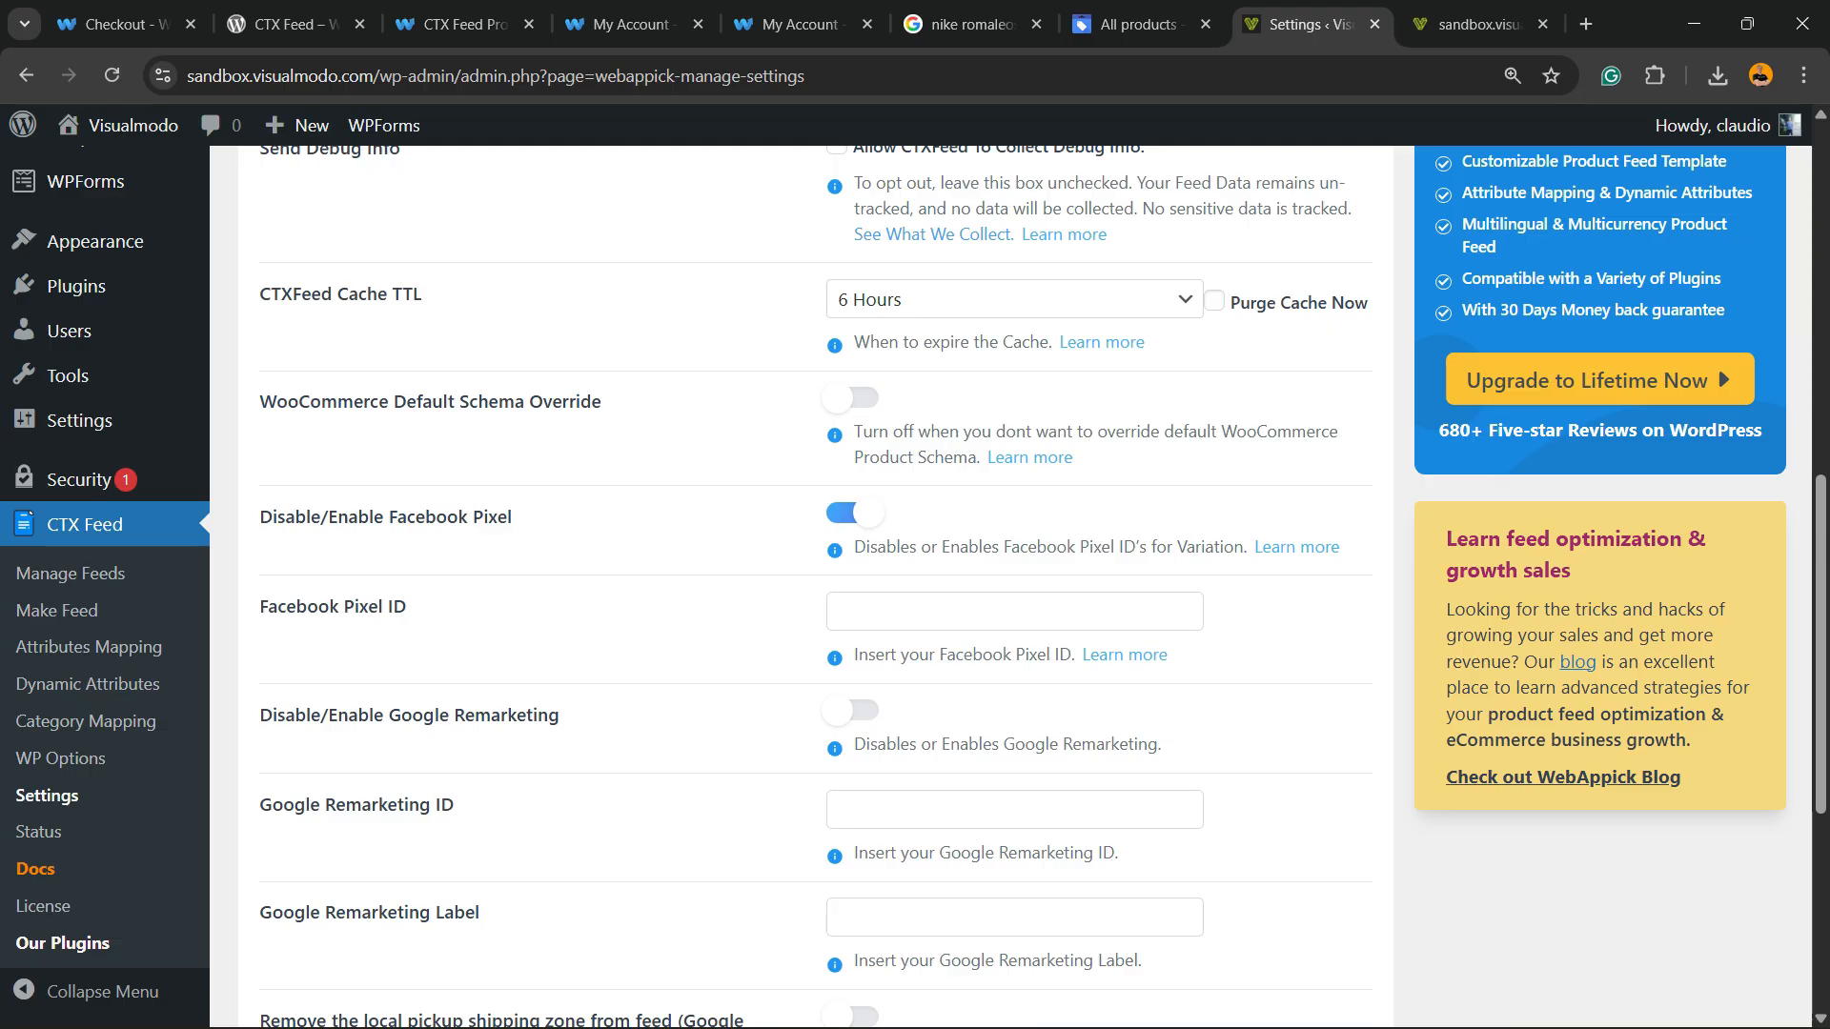
scroll(1010, 572, down, 2)
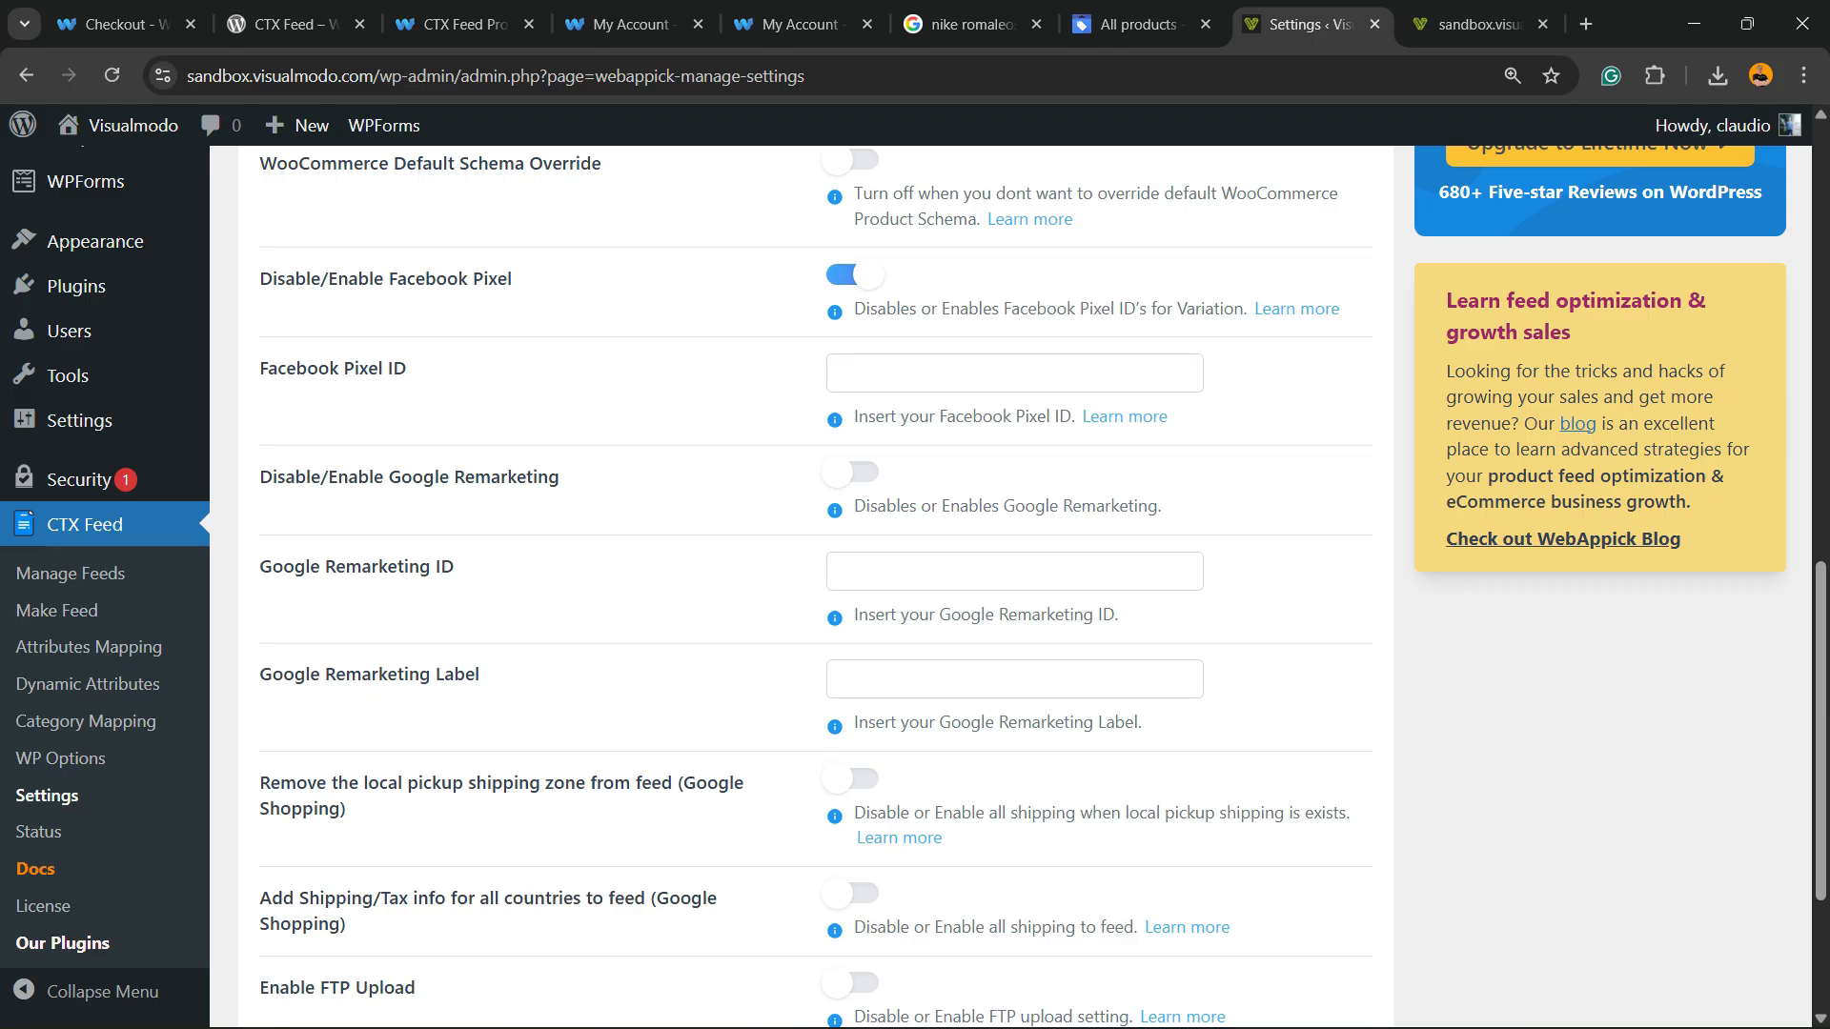
- Review the last CTX Feed settings down to Enable CDATA and examine the environment details on the plugin's Status page
scroll(1010, 572, down, 2)
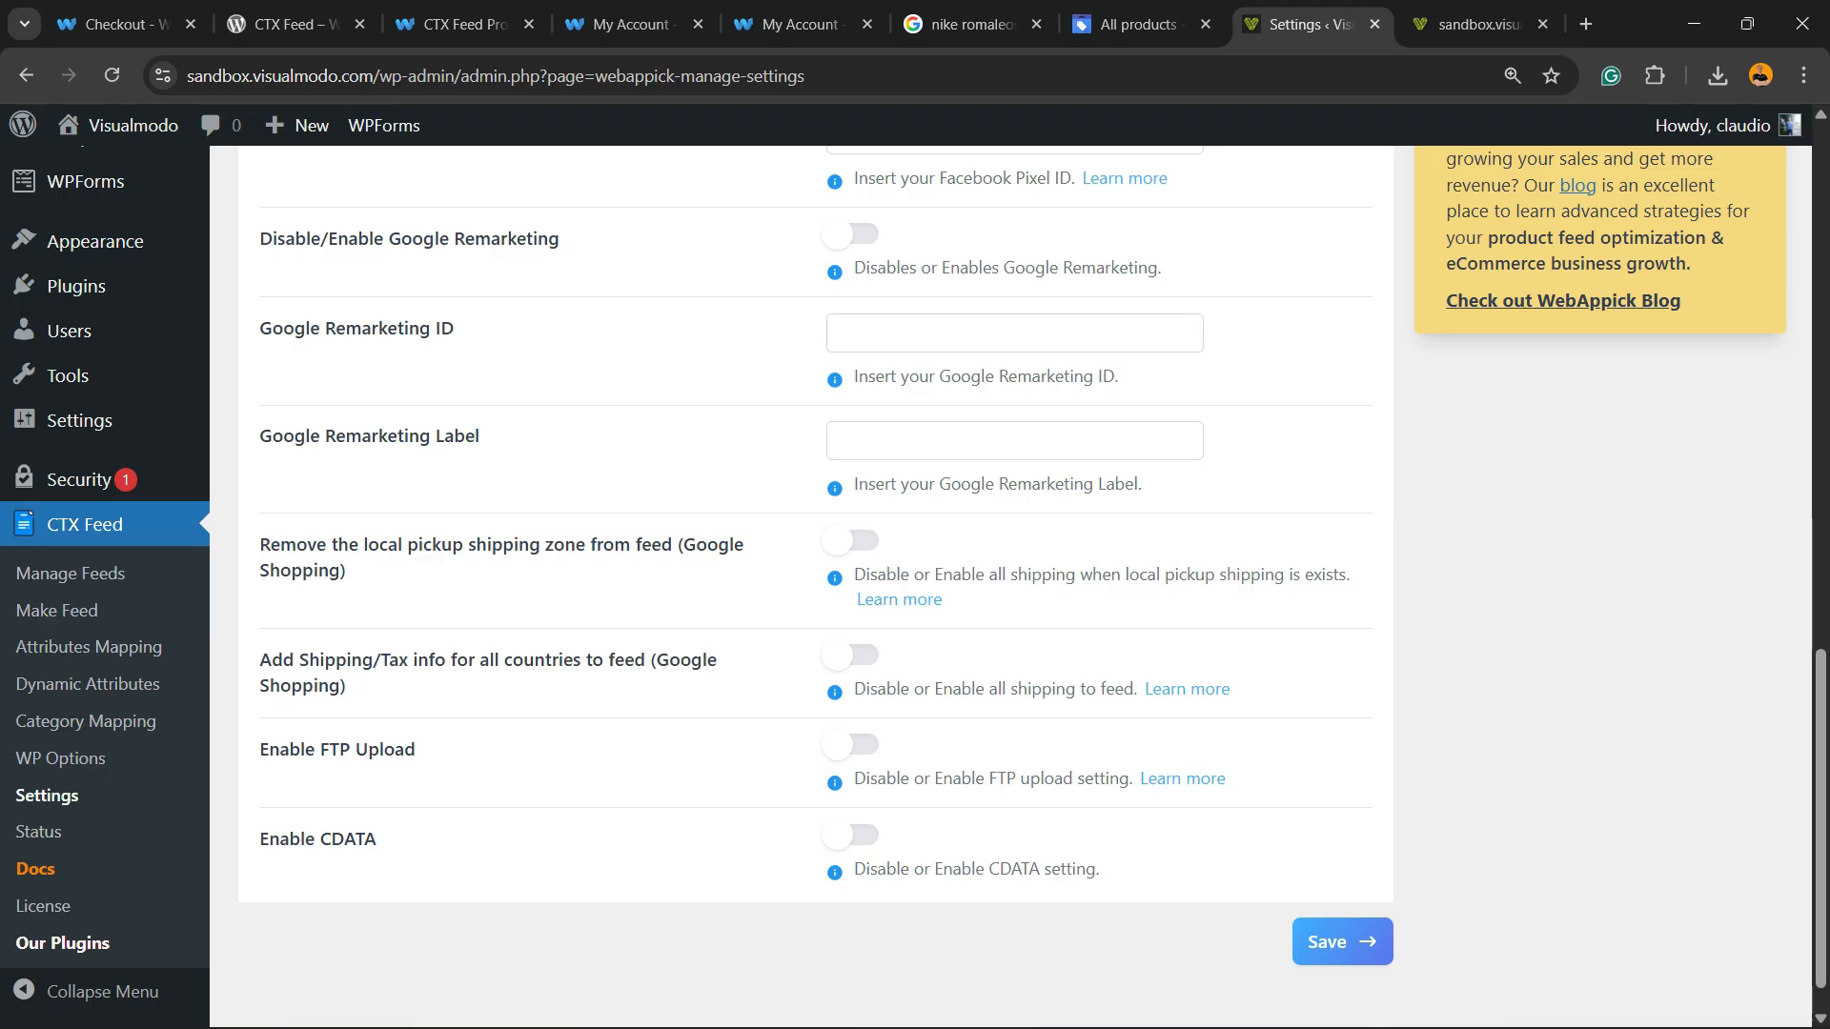
scroll(1011, 571, down, 1)
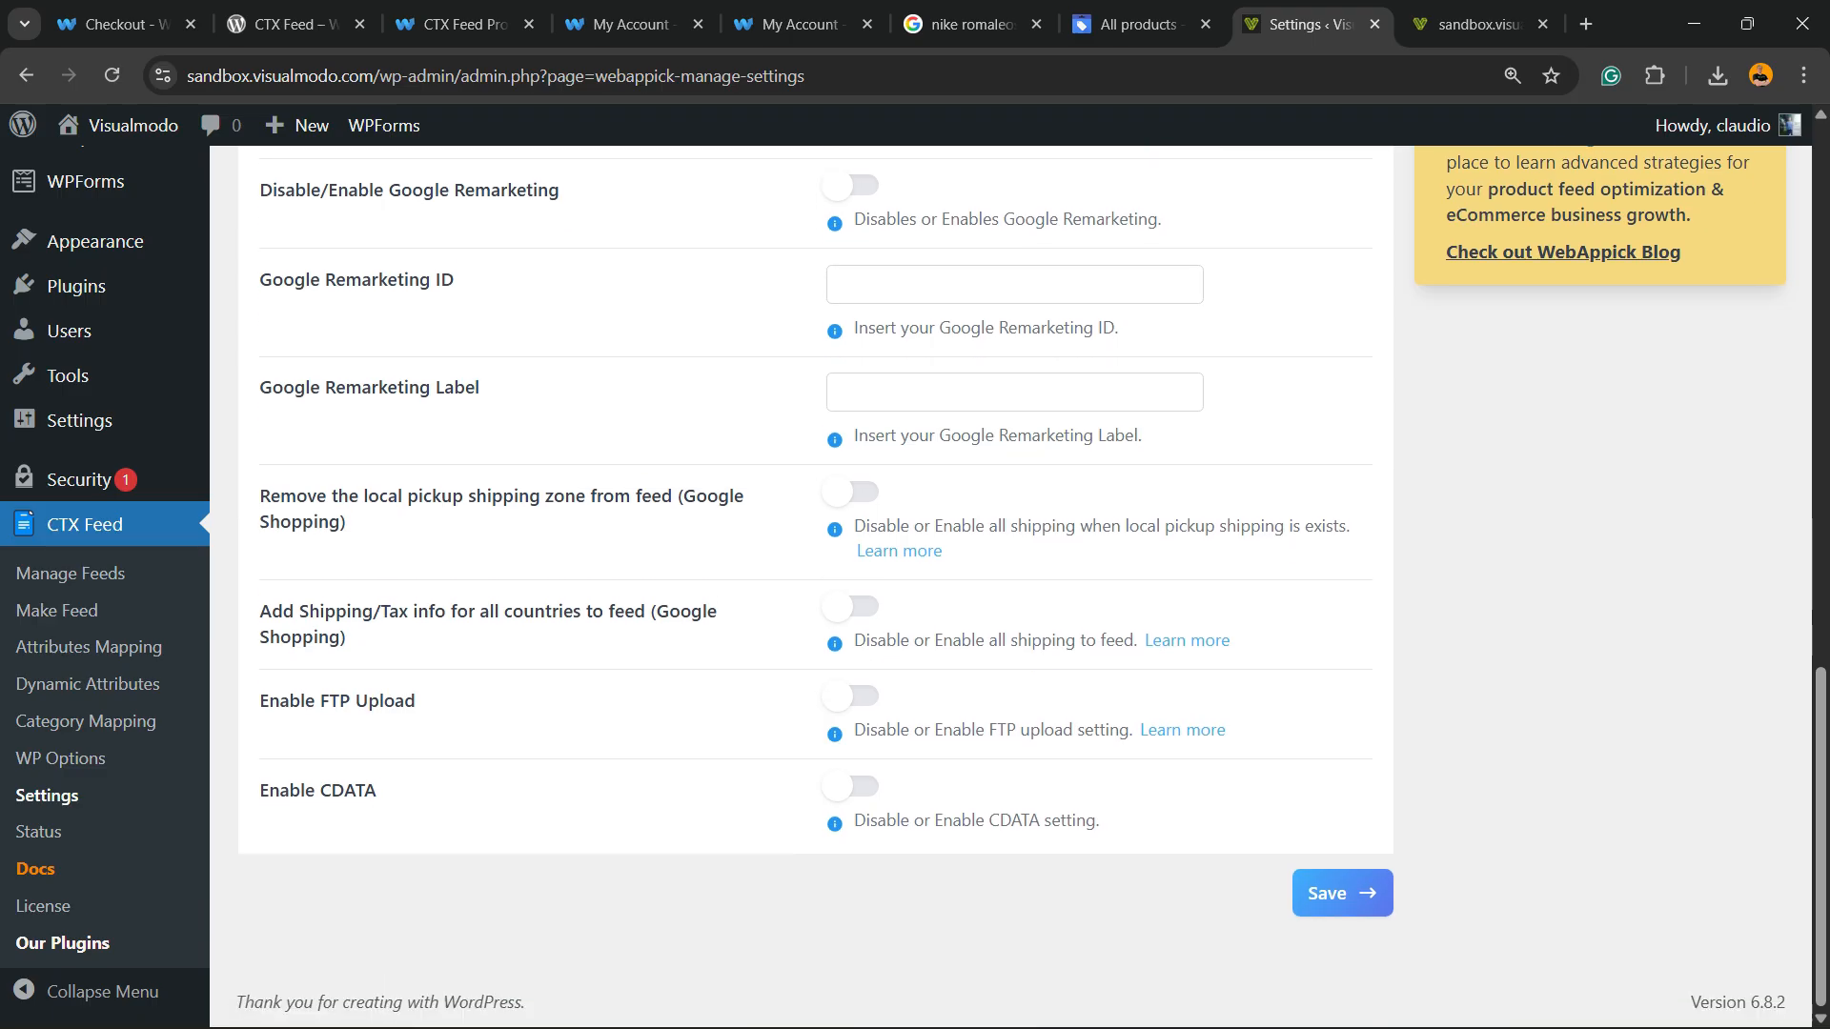
click(39, 831)
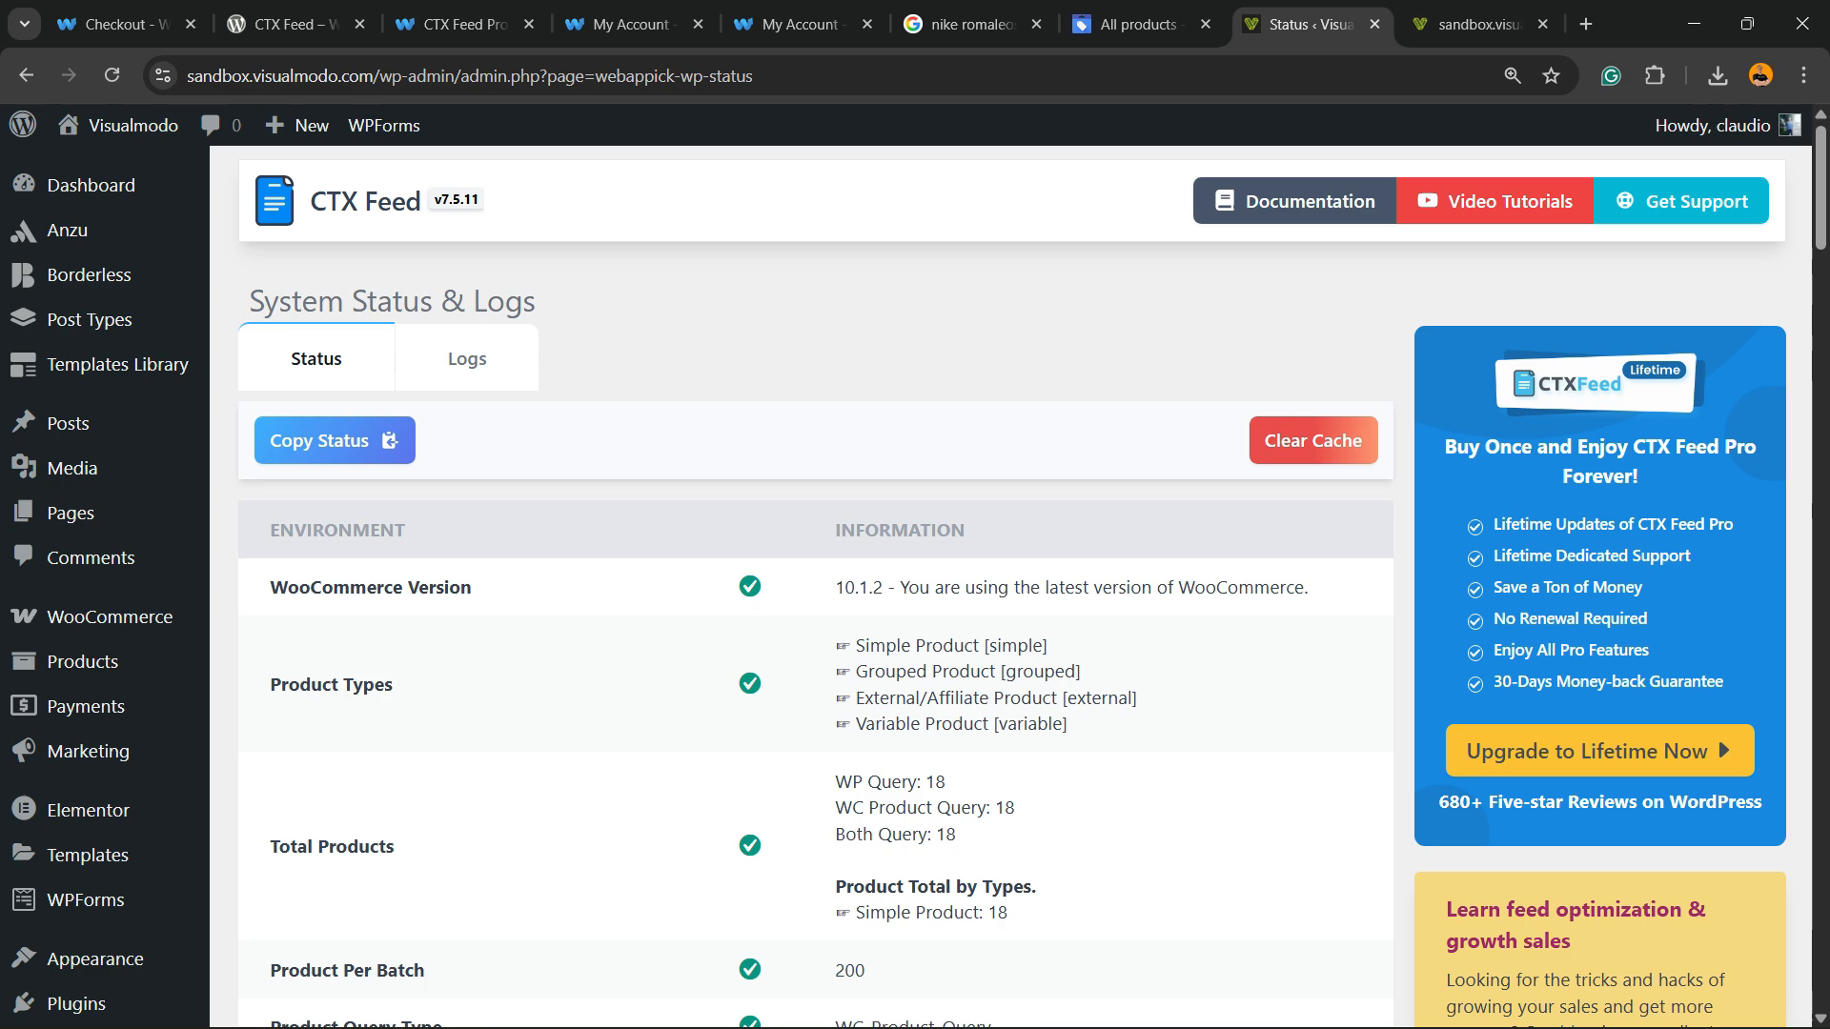
scroll(38, 877, down, 7)
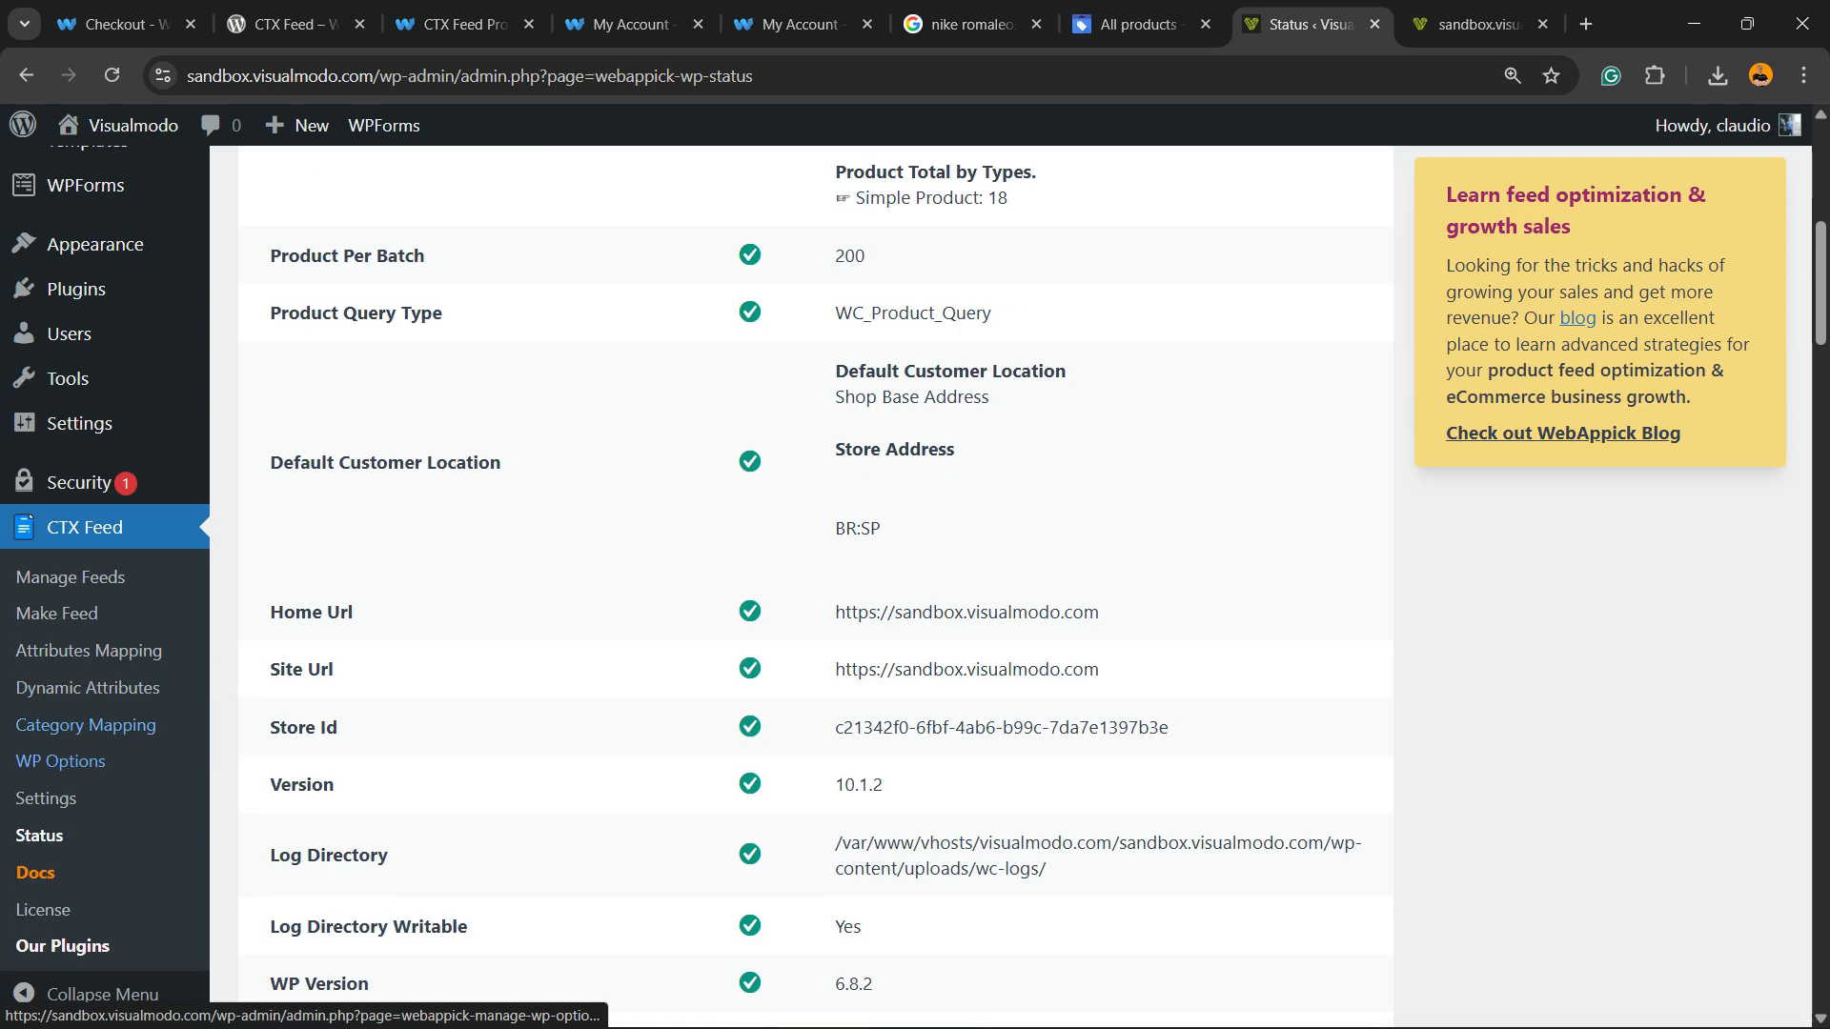
- Open CTX Feed's Docs page and look through its lists of documentation articles
click(36, 872)
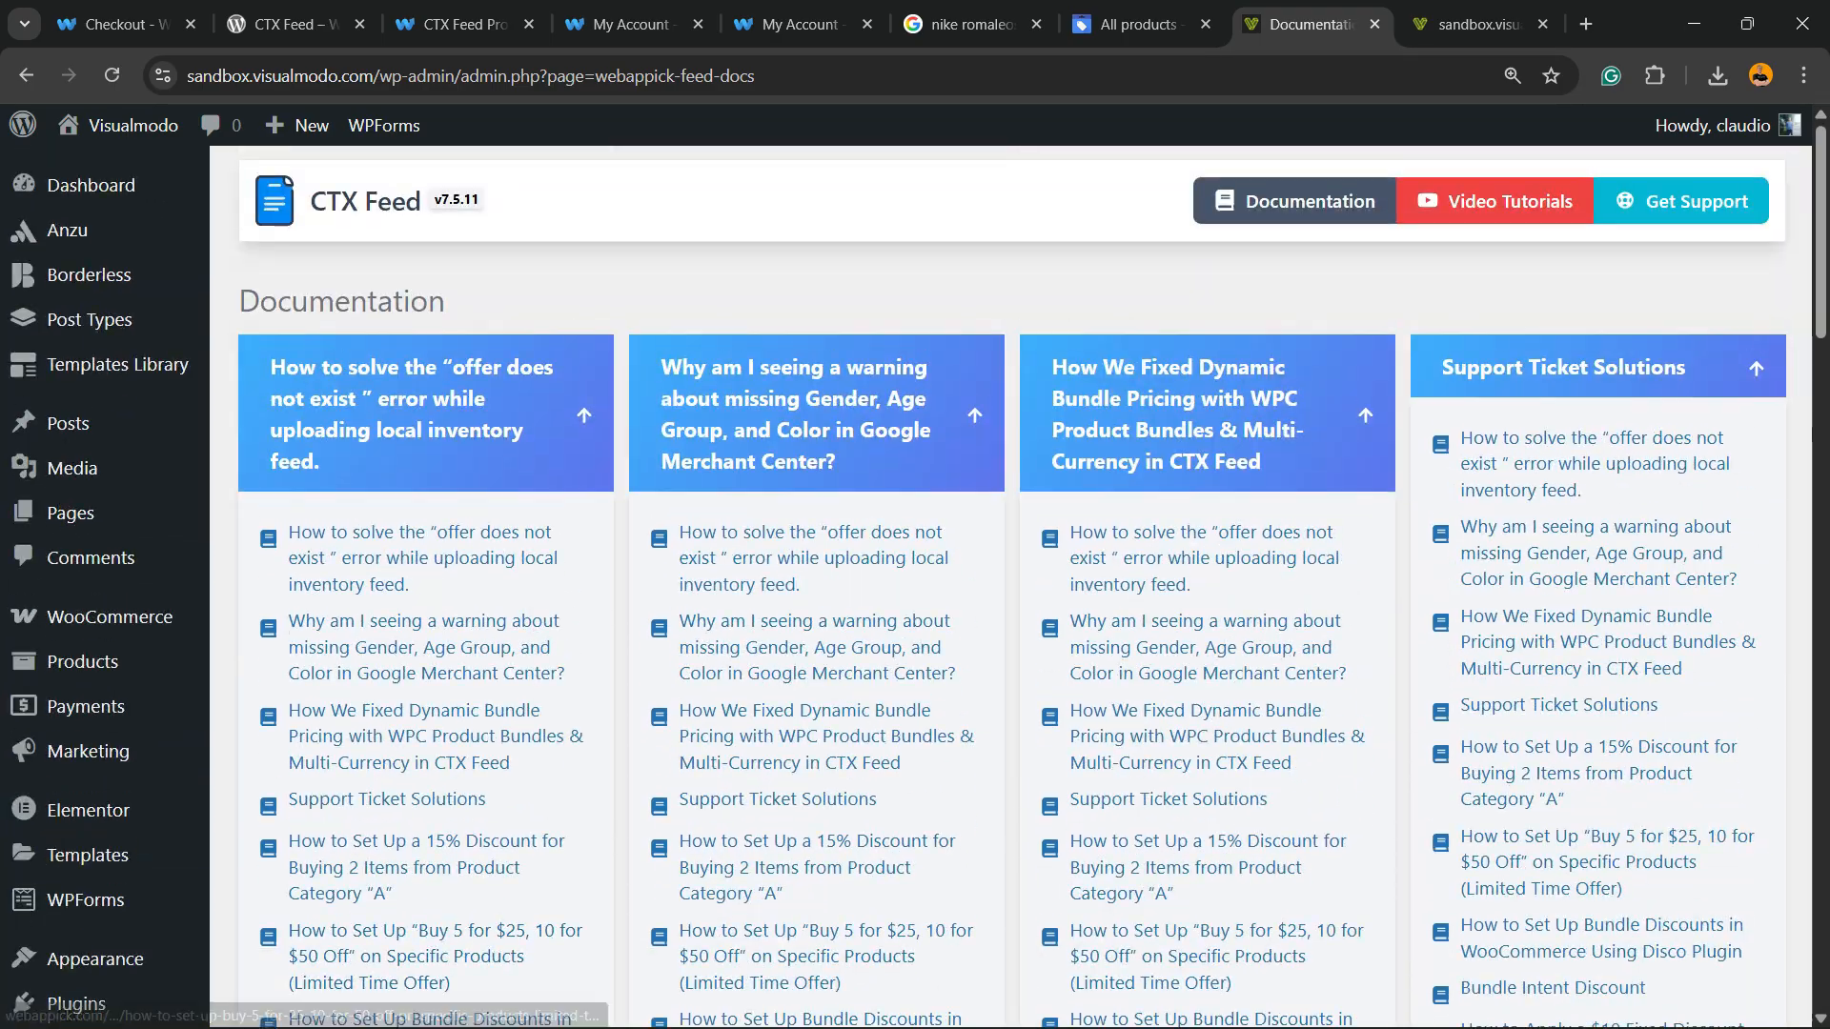
scroll(428, 953, down, 20)
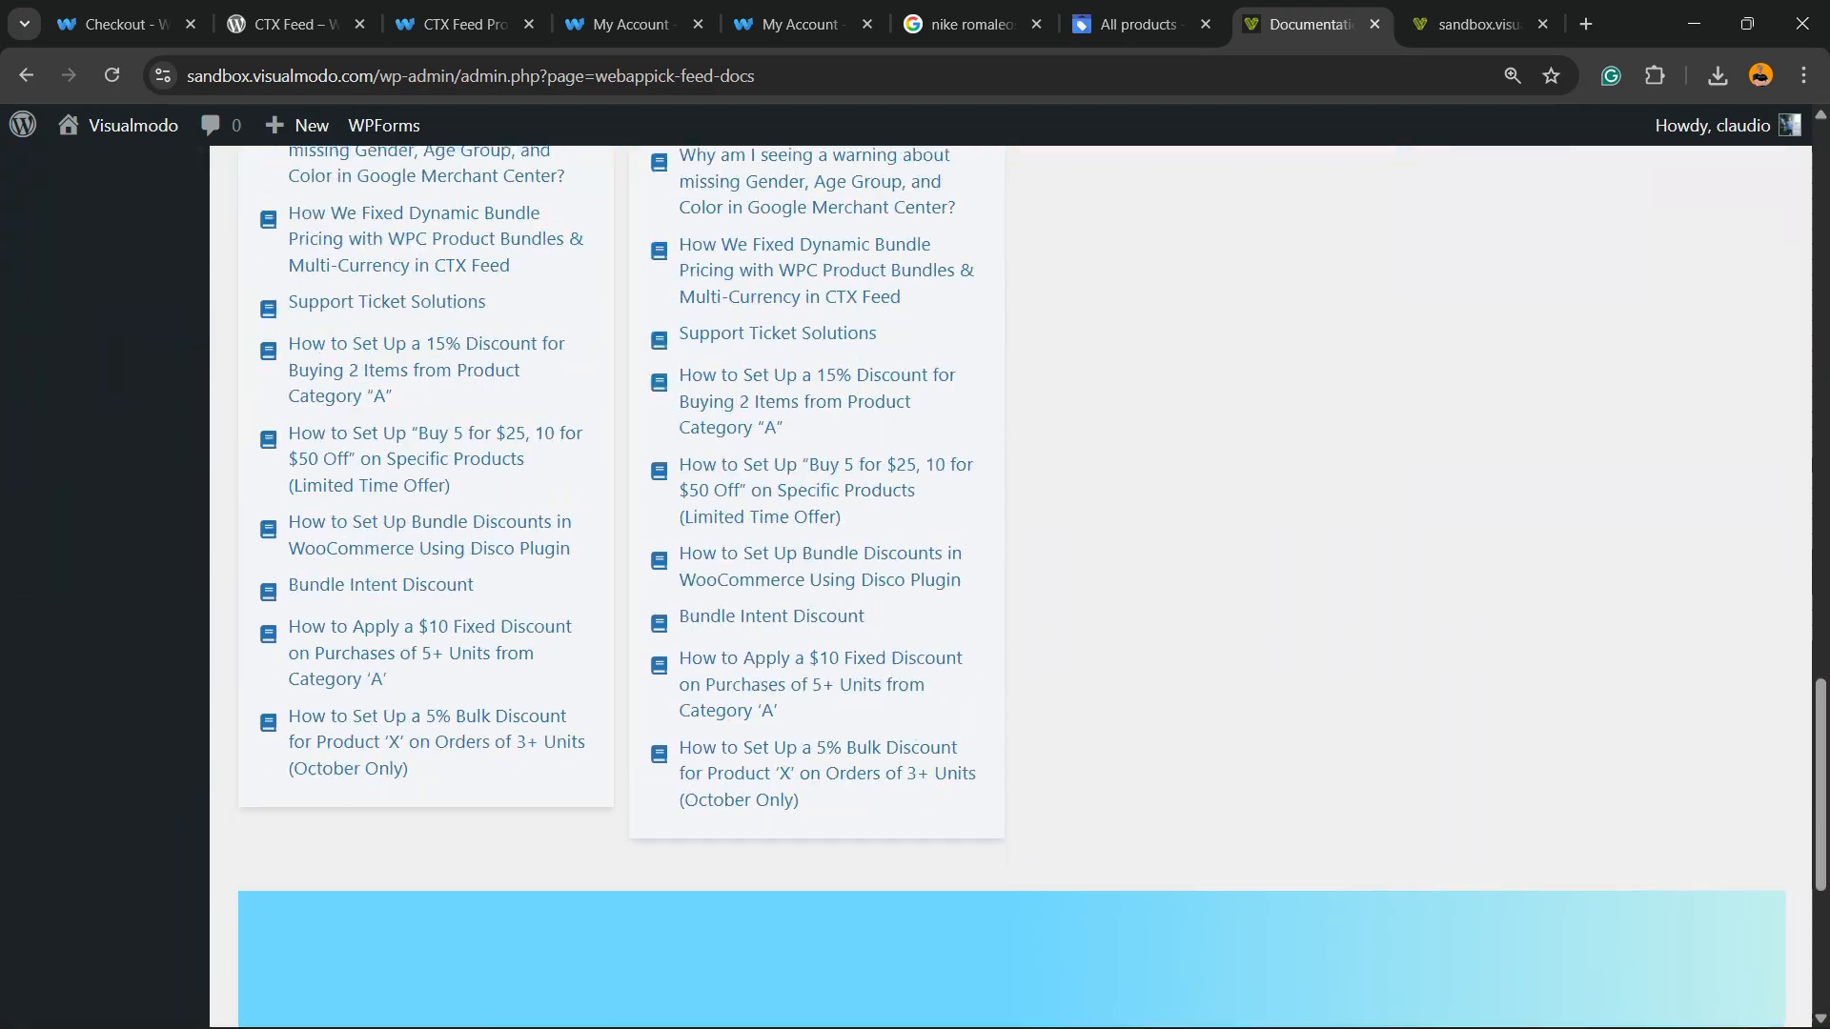
scroll(429, 953, up, 15)
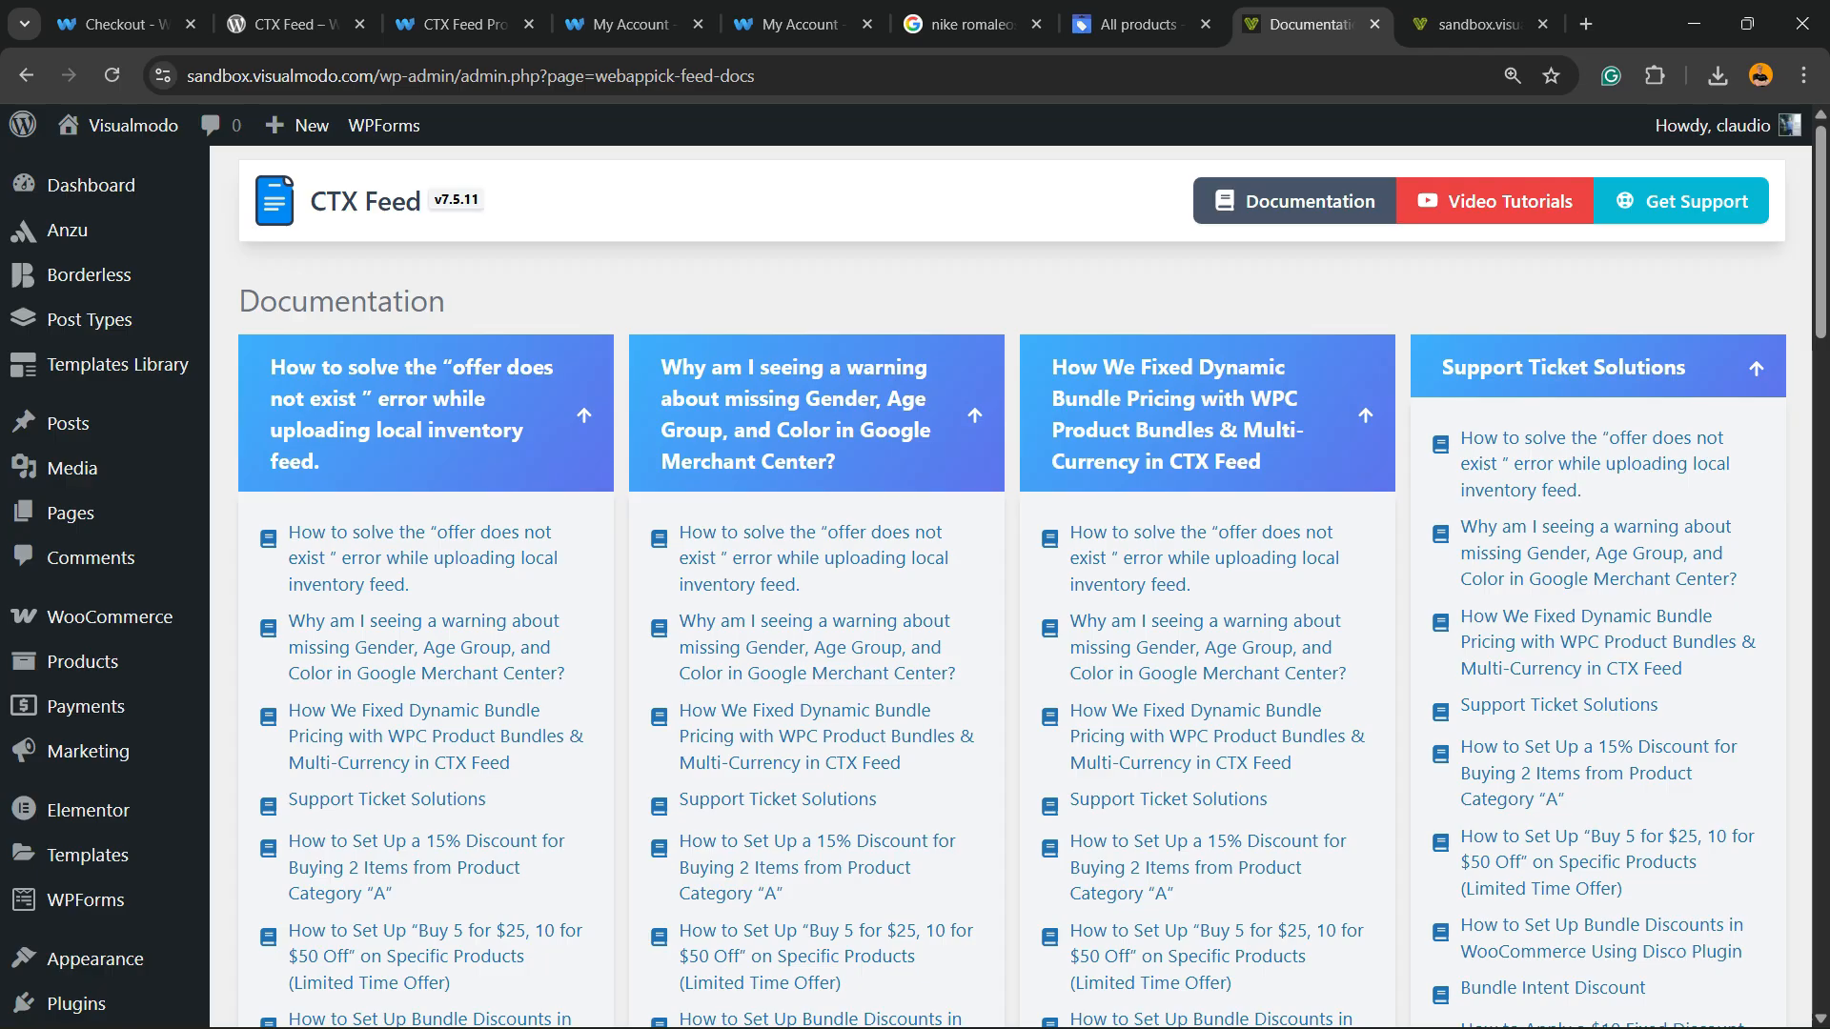
- Switch to the plugin's WordPress.org page and examine its description, including the supported feed formats and shopping channel sections
click(286, 24)
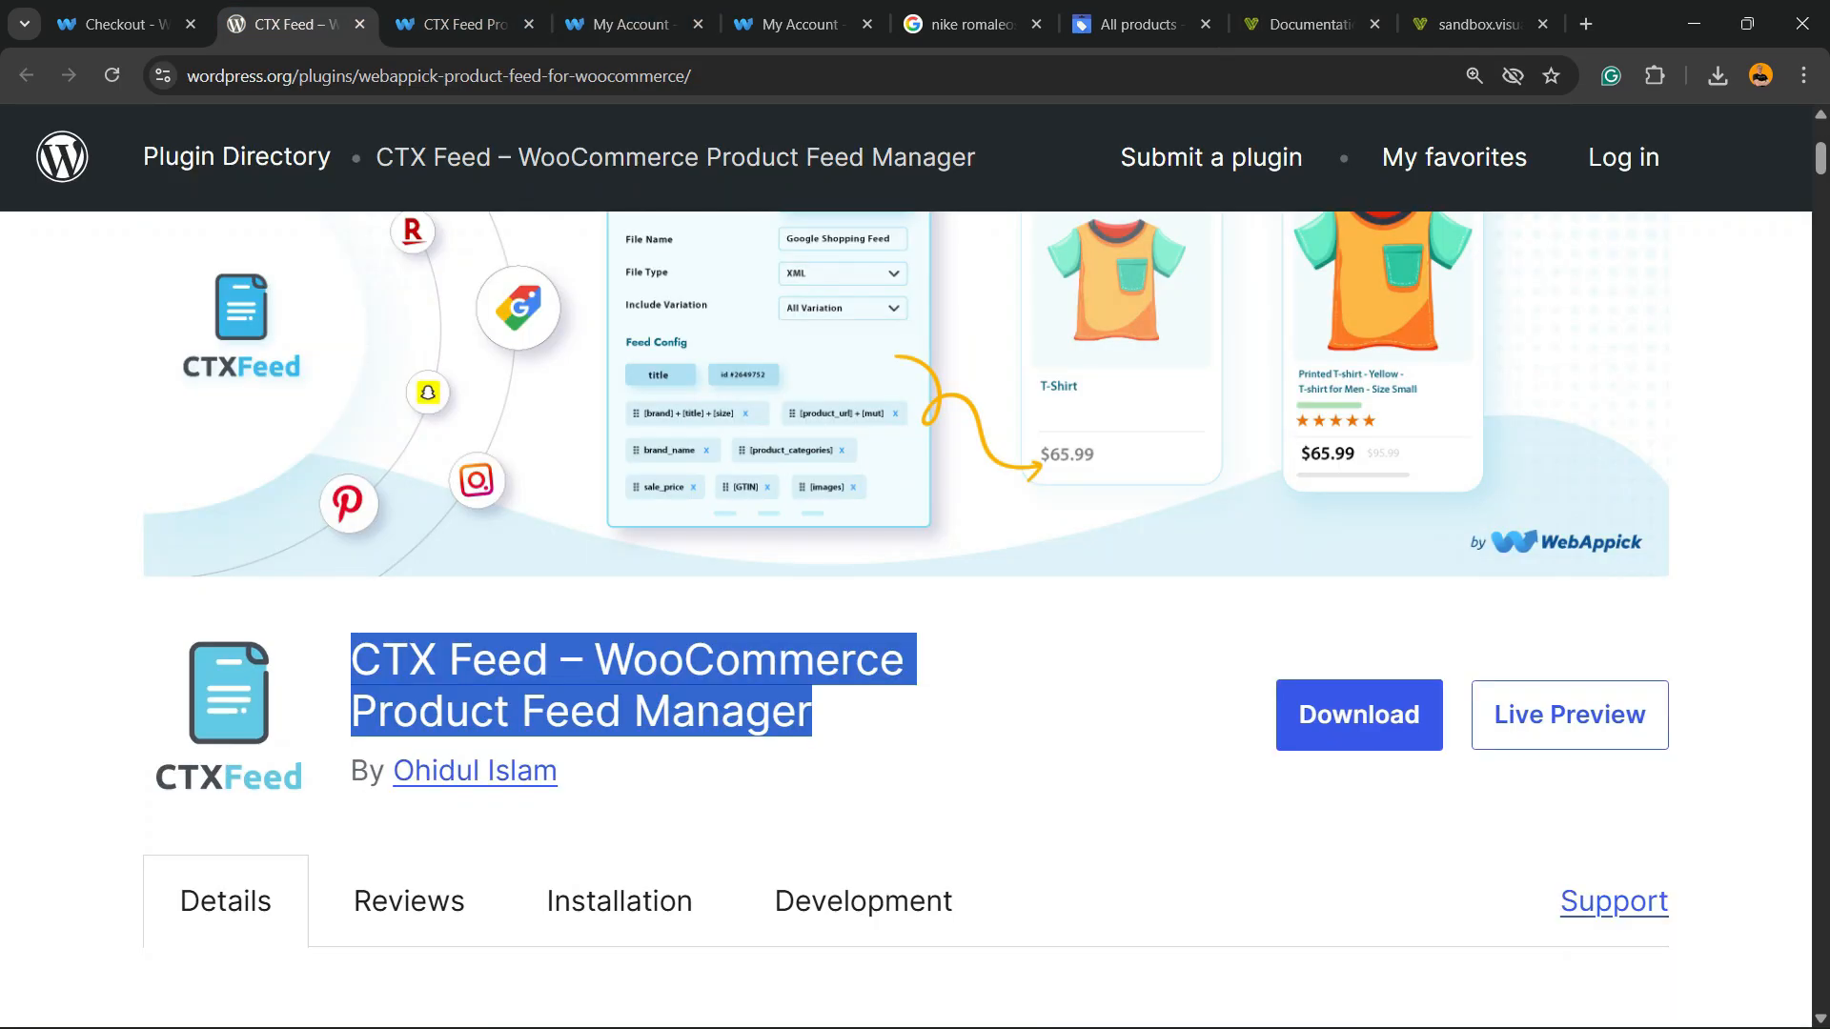
click(915, 711)
scroll(906, 620, down, 18)
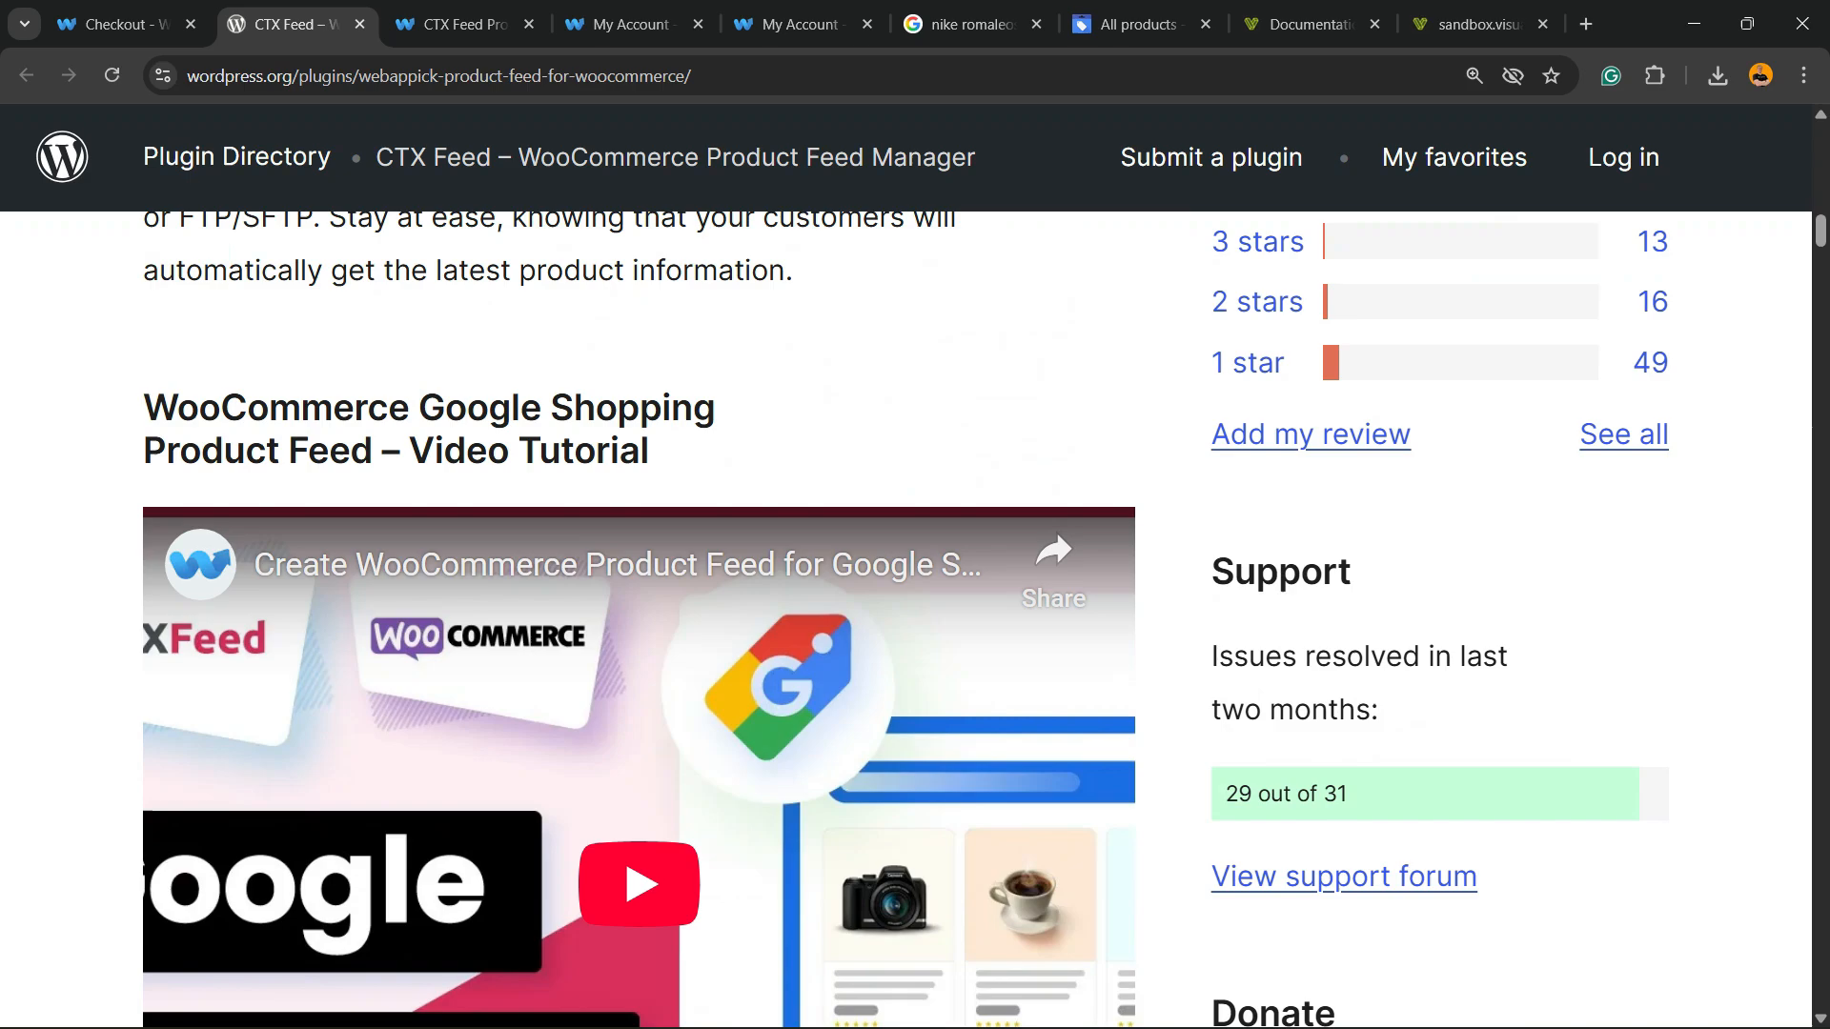
scroll(905, 620, down, 20)
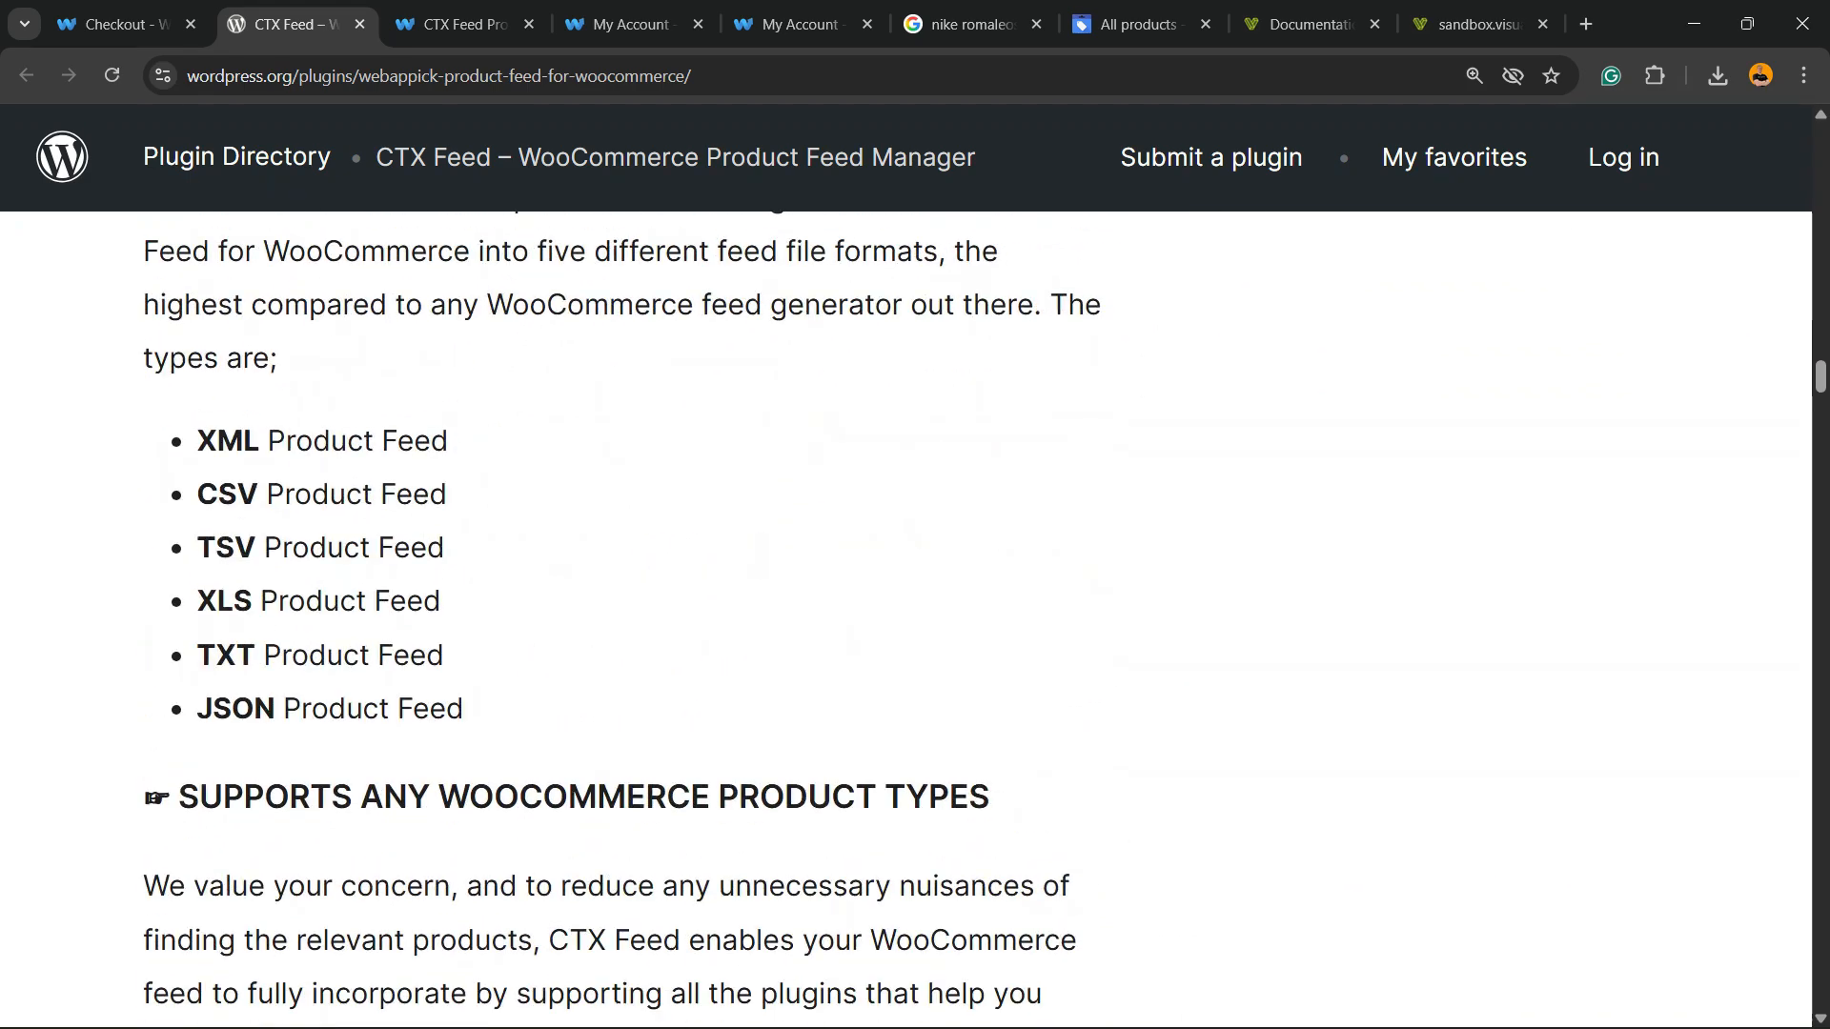
scroll(639, 619, down, 20)
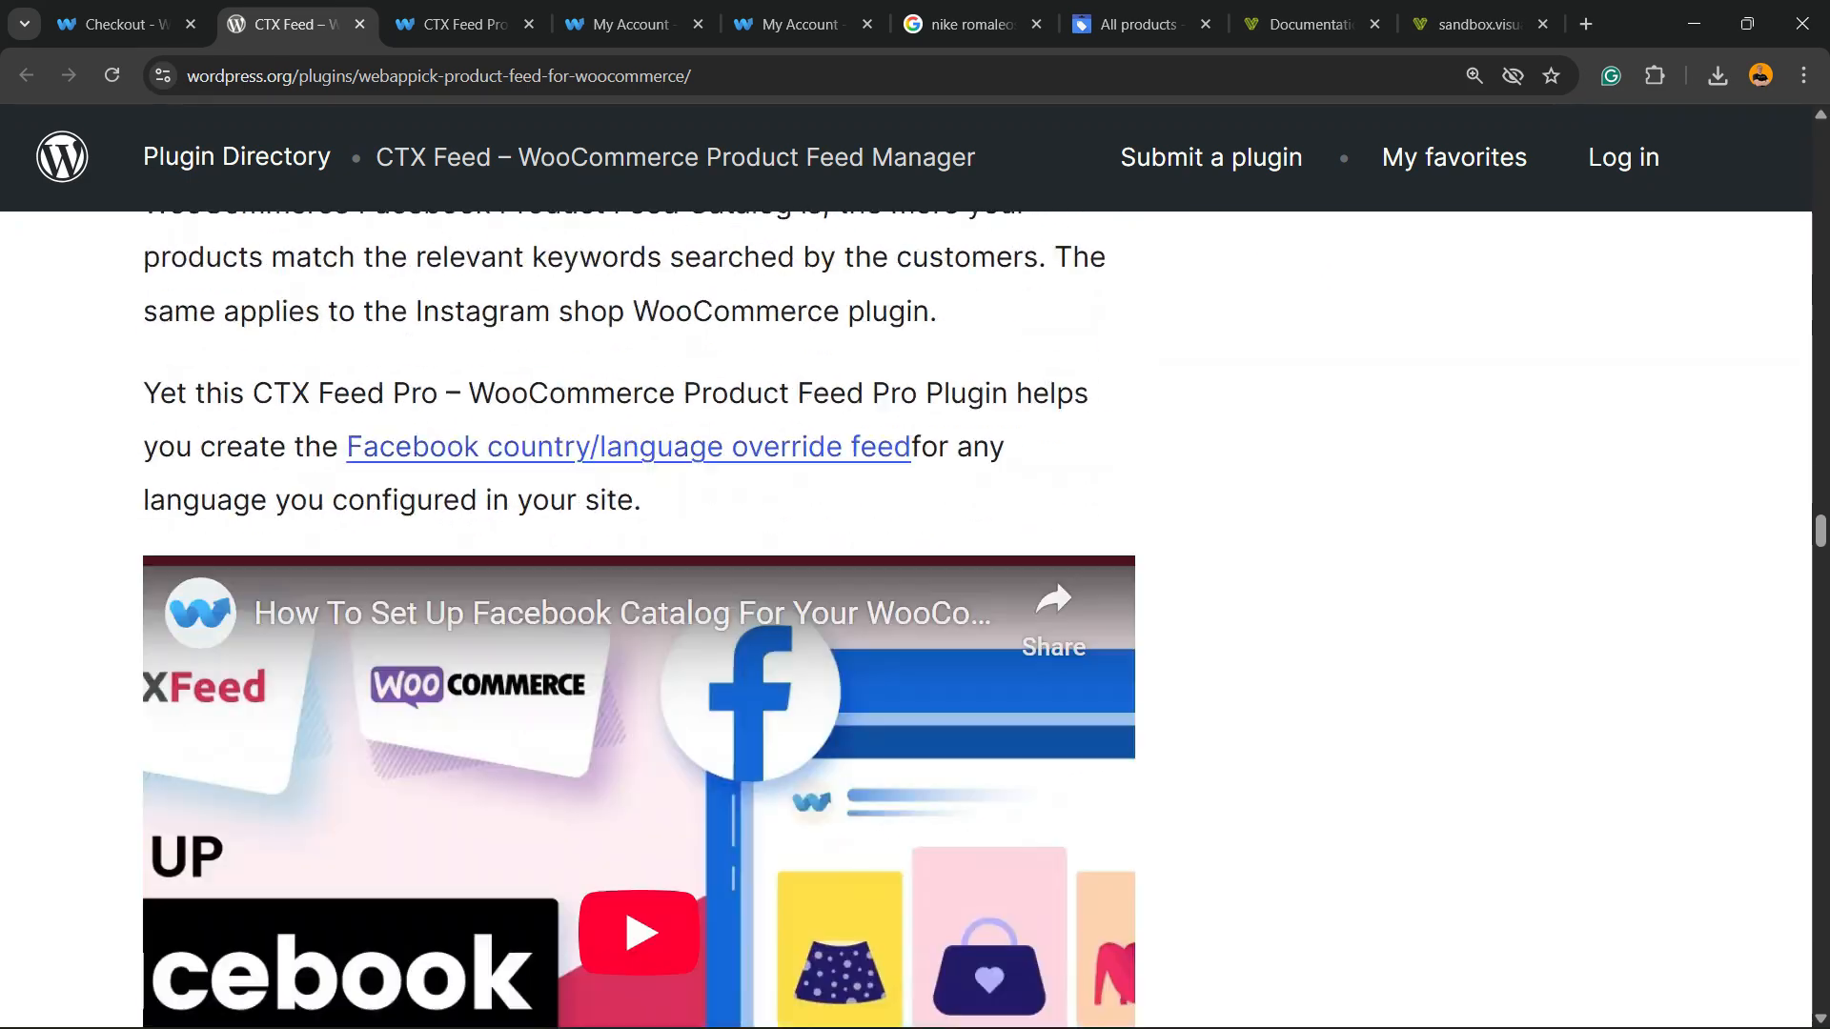
scroll(639, 619, up, 5)
scroll(639, 620, down, 13)
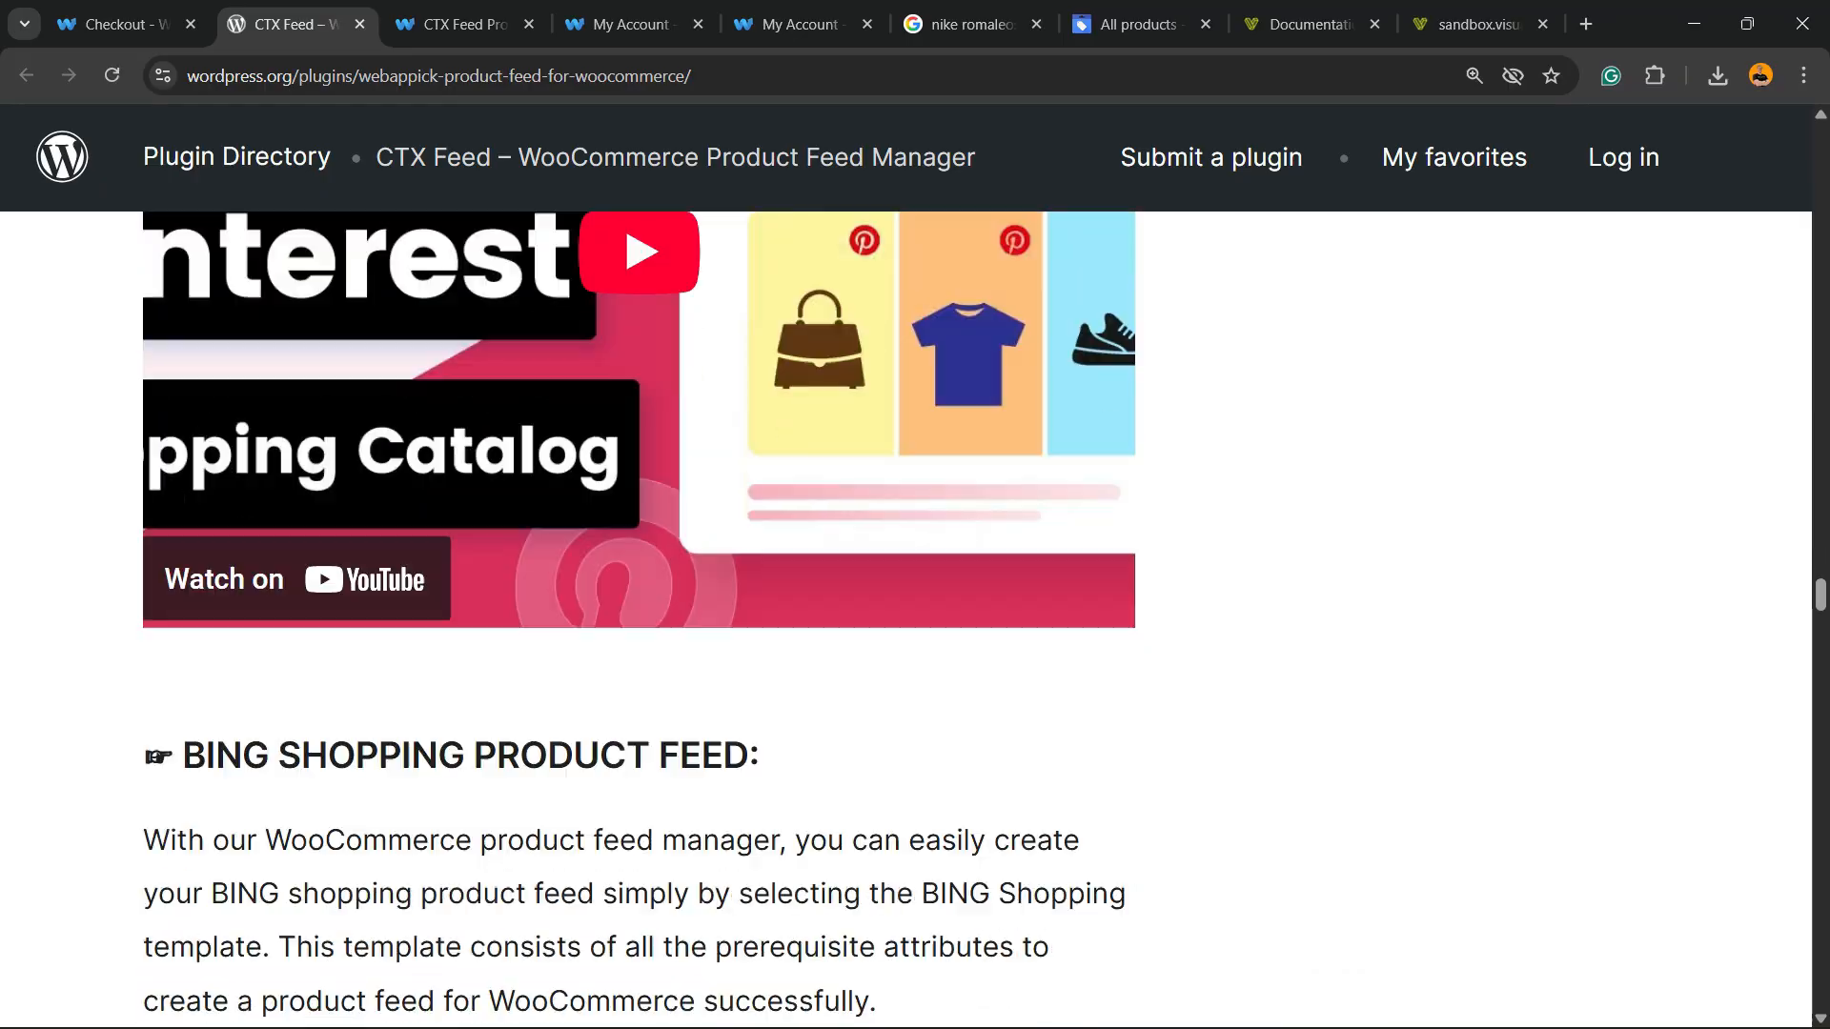